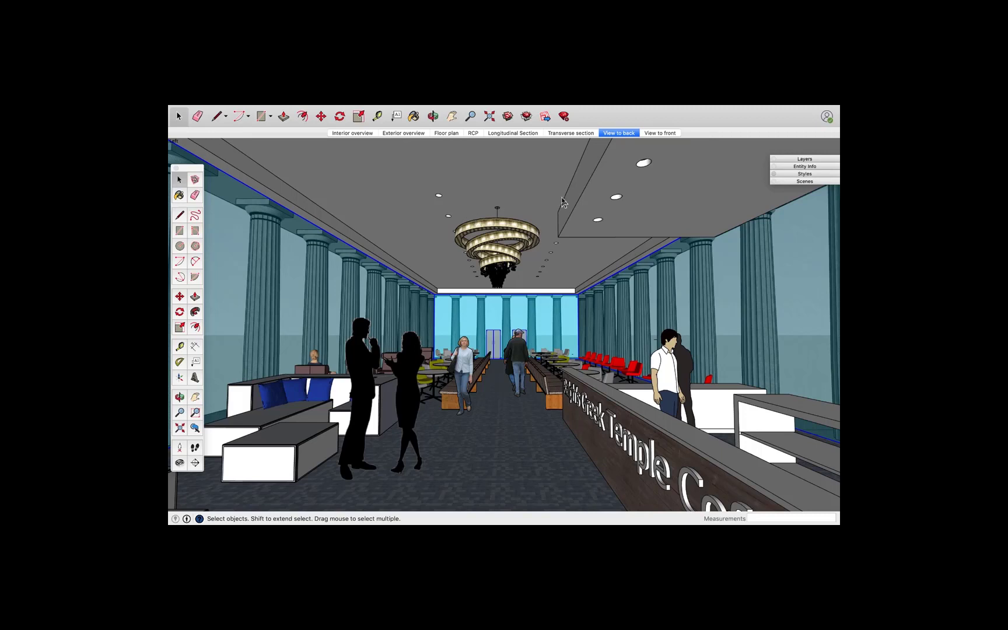
# Open the Styles panel and switch to the Exterior overview scene
pyautogui.click(787, 177)
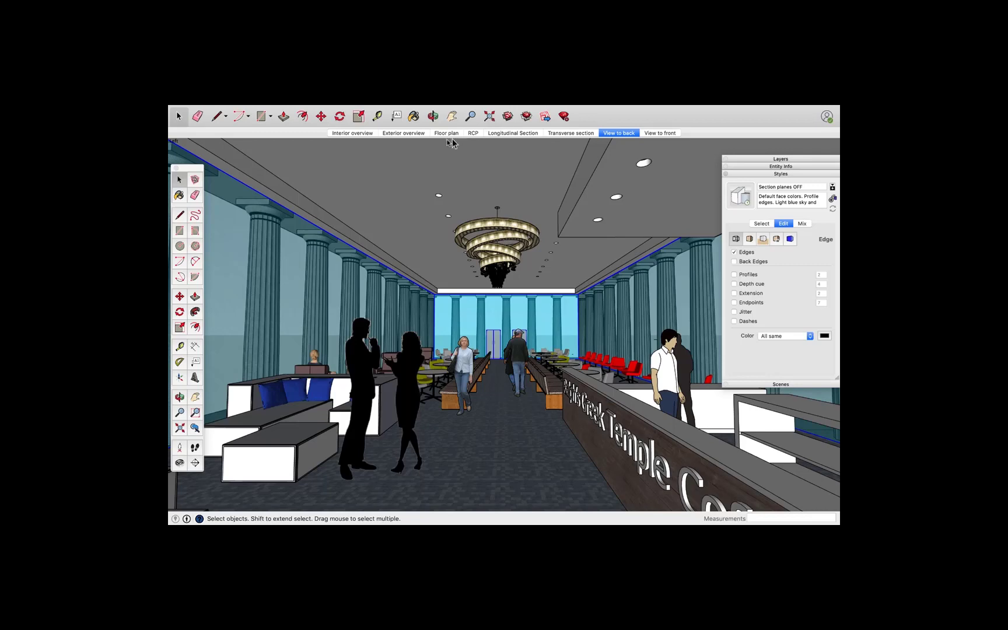
pyautogui.click(397, 133)
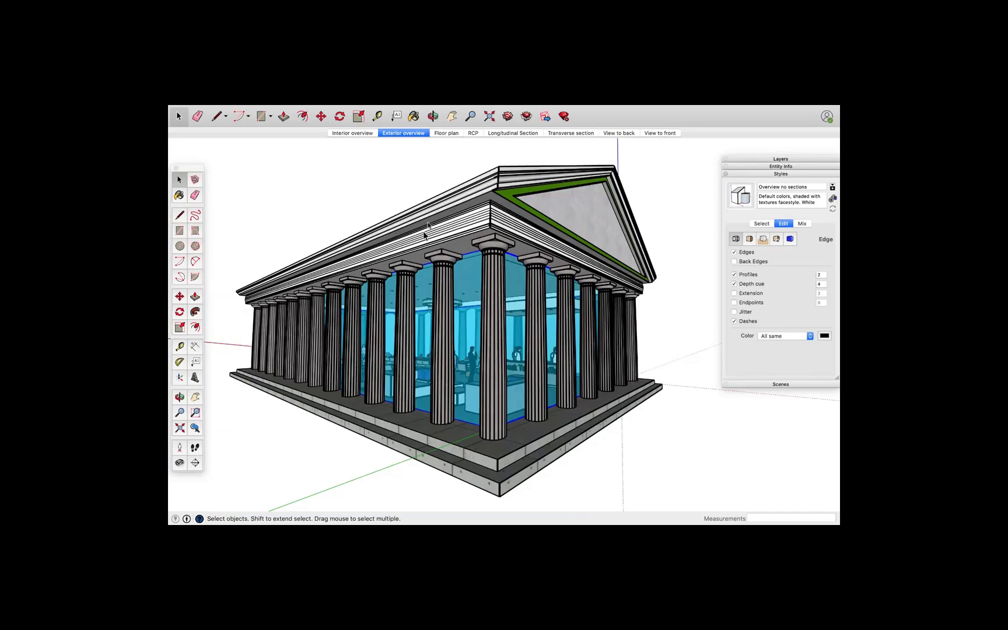
# Delete the stray object lying far away from the temple model
pyautogui.scroll(-6, 441, 225)
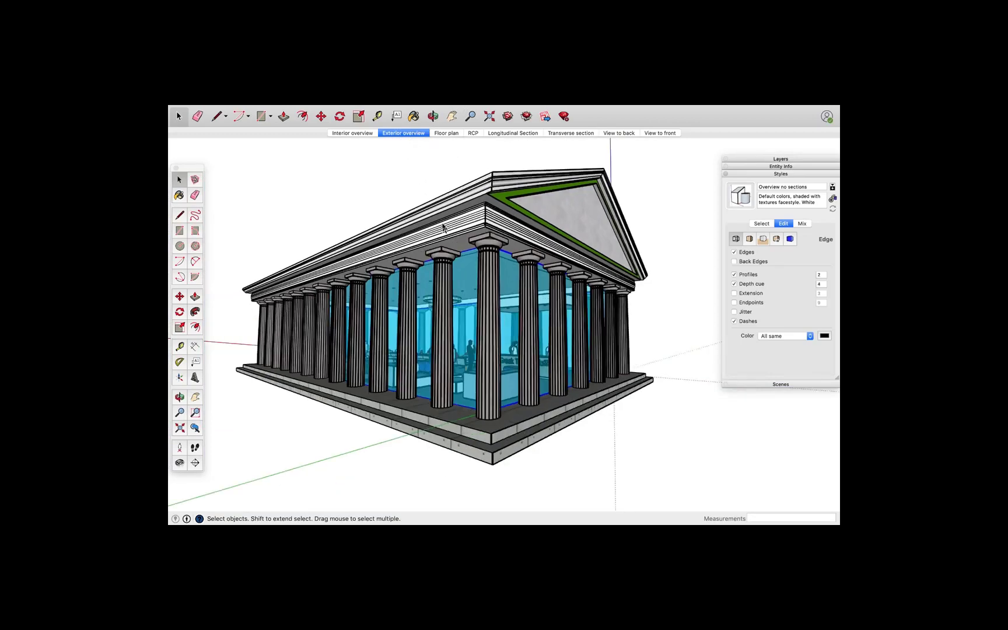
pyautogui.moveTo(446, 229); pyautogui.dragTo(493, 359, button='middle')
pyautogui.scroll(-8, 493, 357)
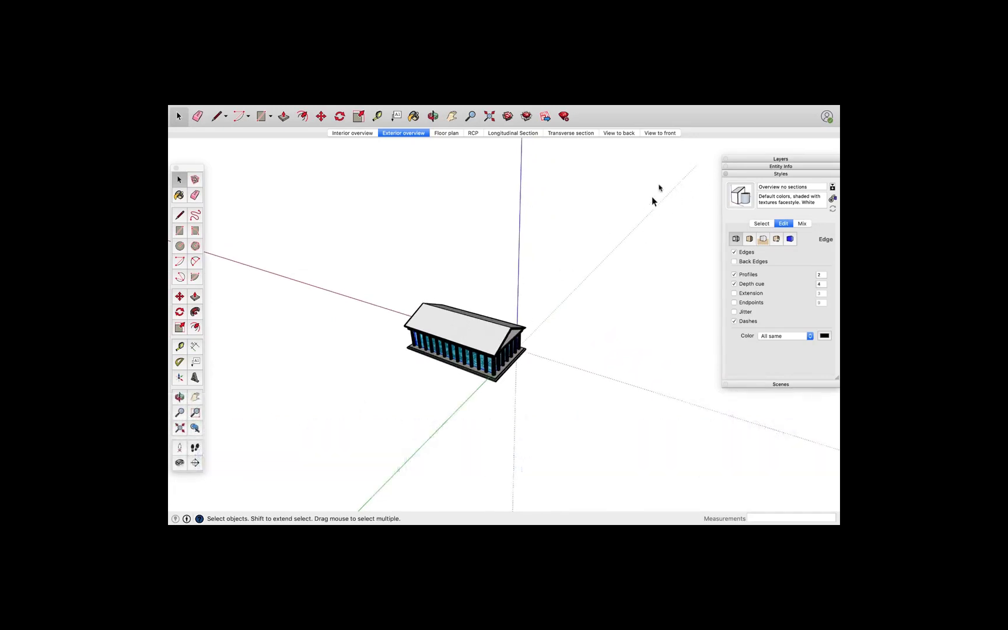
pyautogui.scroll(-3, 682, 190)
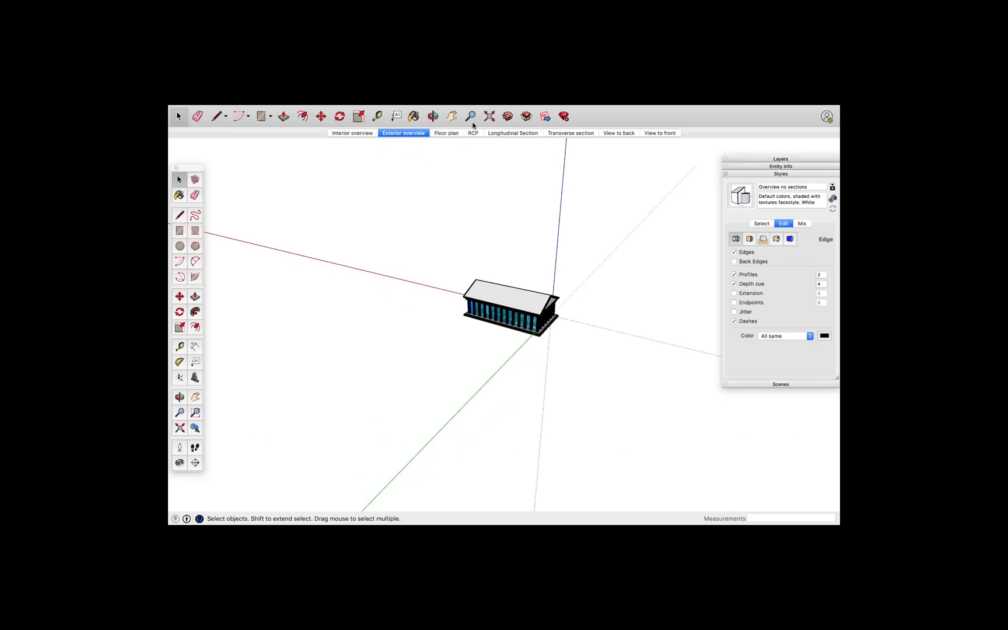
pyautogui.moveTo(218, 270); pyautogui.dragTo(460, 317, button='middle')
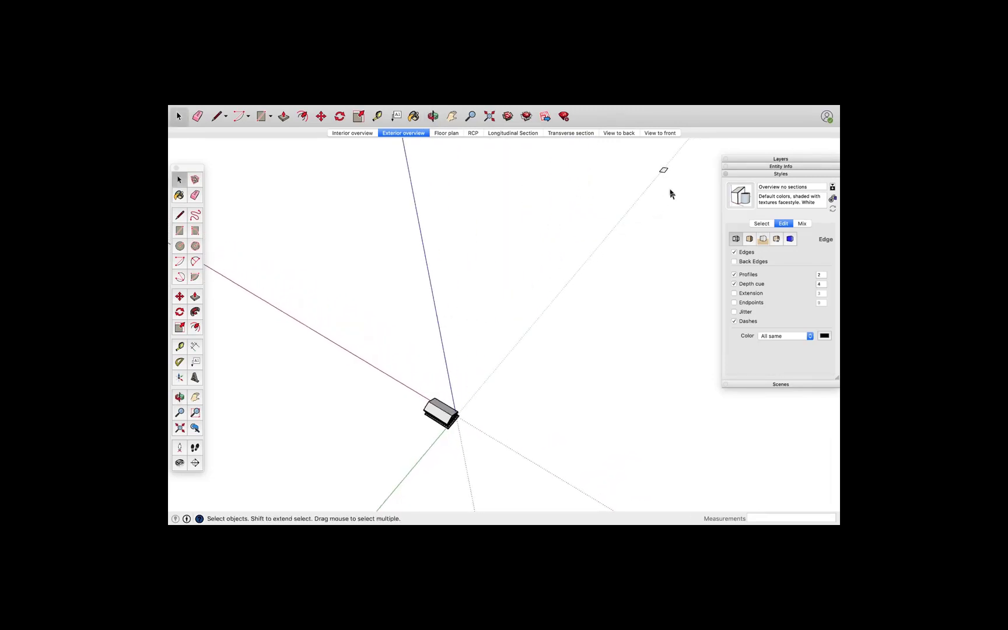
pyautogui.click(663, 169)
pyautogui.press('Delete')
# Zoom to fit the whole model and collapse the Styles panel
pyautogui.click(489, 119)
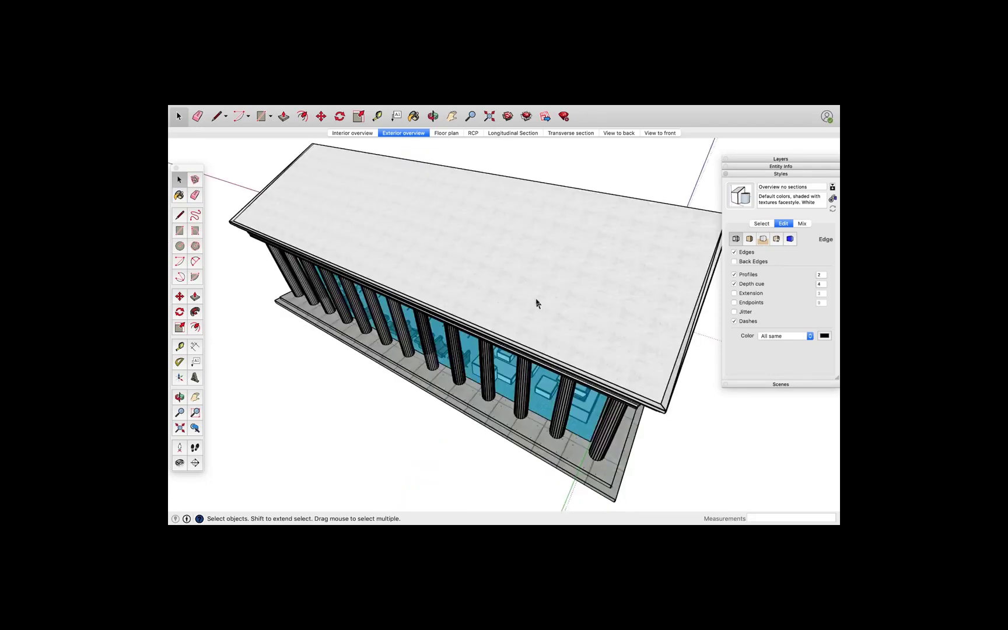
pyautogui.click(758, 174)
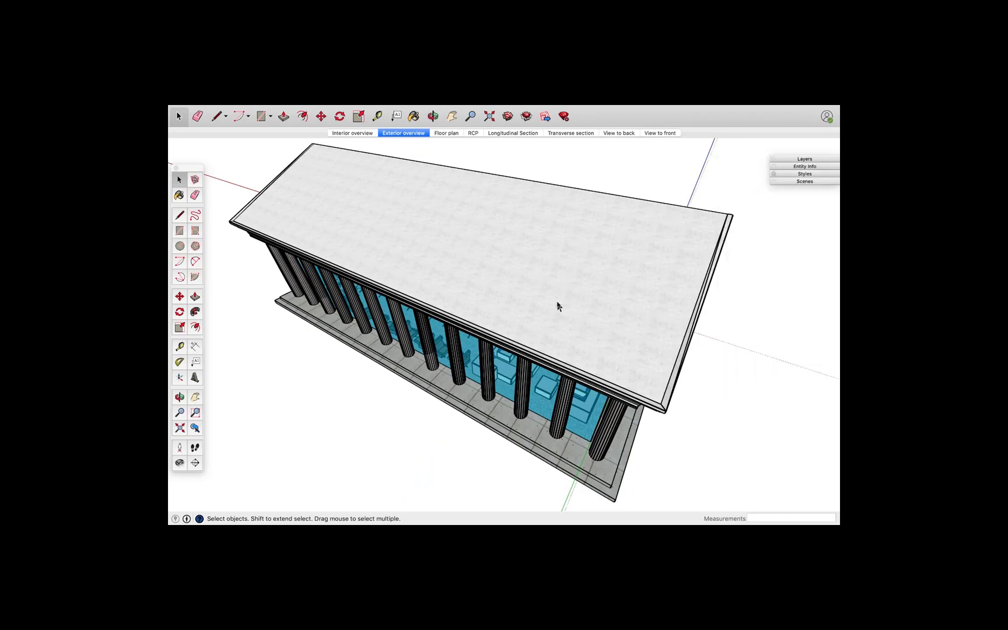
# Return to the View to back scene and open the Statistics page of Model Info
pyautogui.click(620, 133)
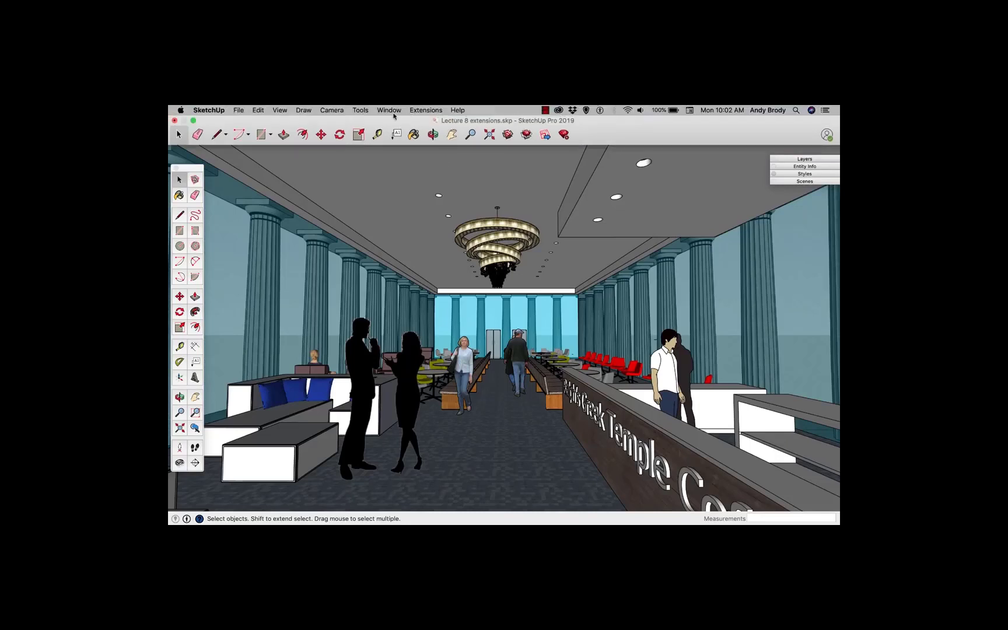
pyautogui.click(389, 111)
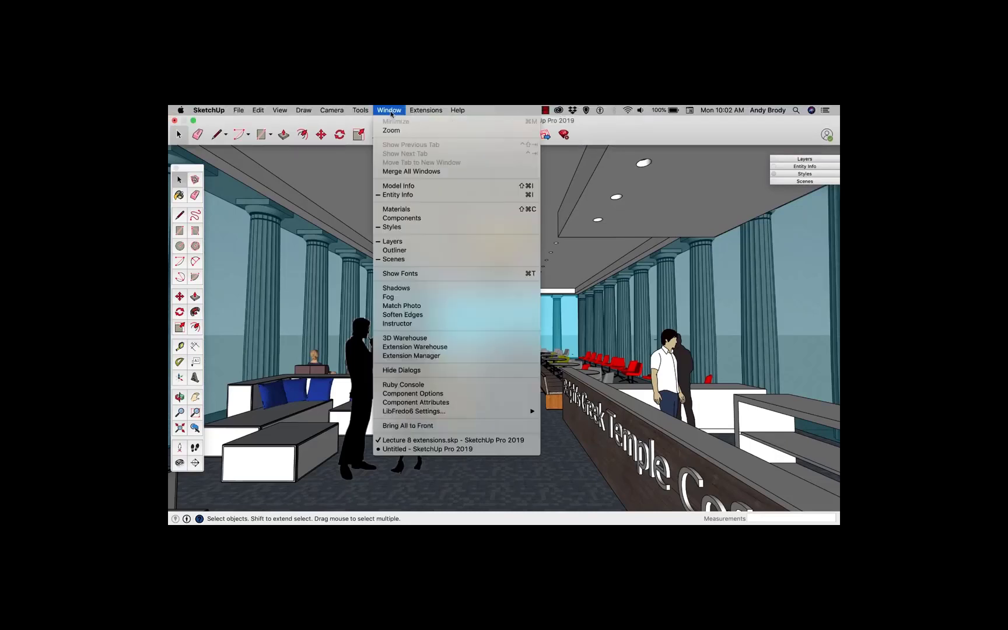
pyautogui.click(399, 185)
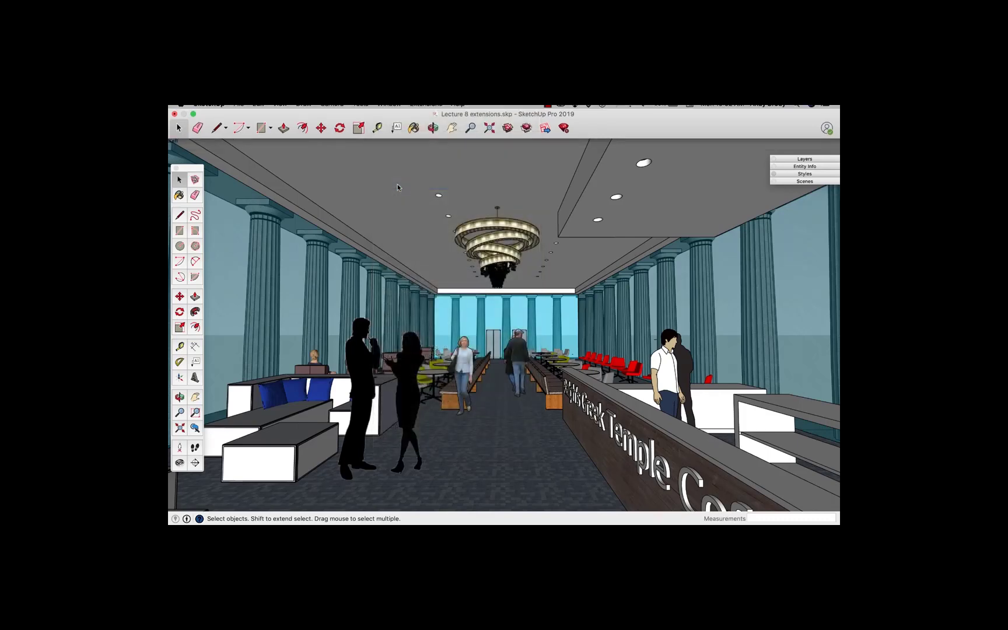
pyautogui.moveTo(407, 236); pyautogui.dragTo(441, 179)
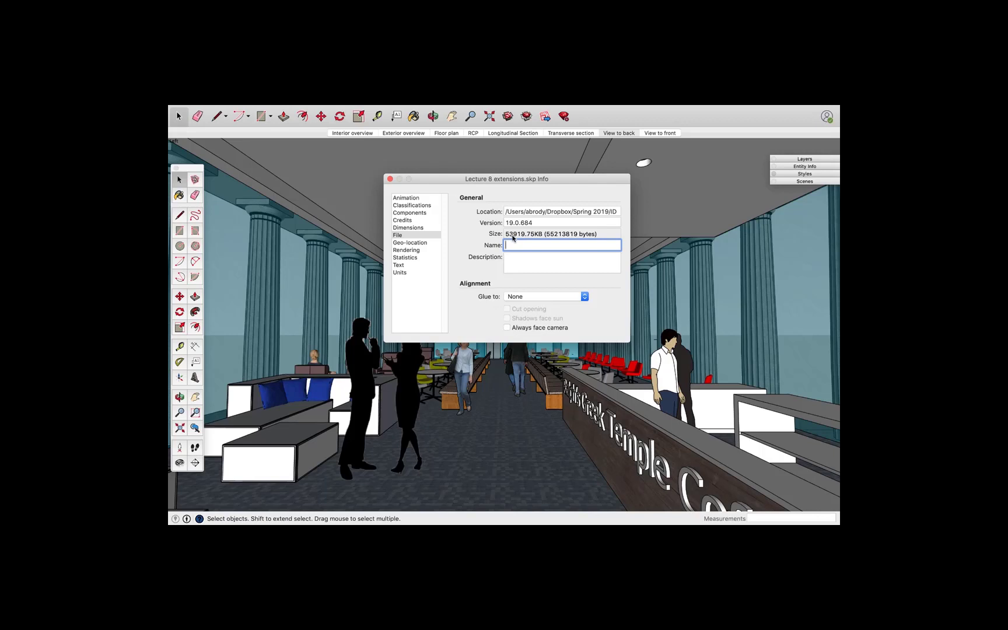
pyautogui.click(406, 259)
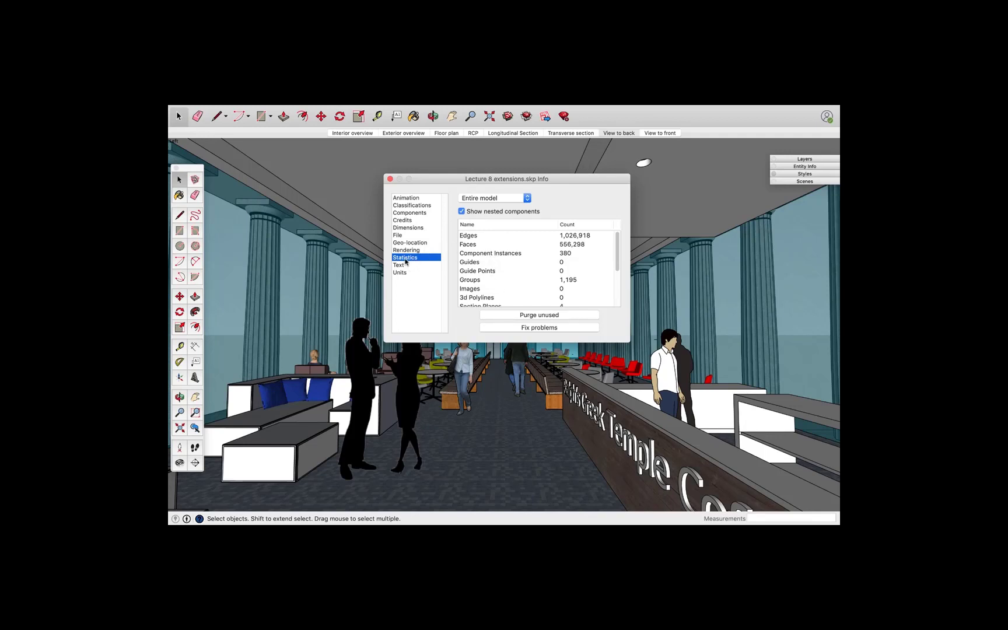
# Purge unused items from the model and run Fix problems, acknowledging the validity check
pyautogui.click(506, 316)
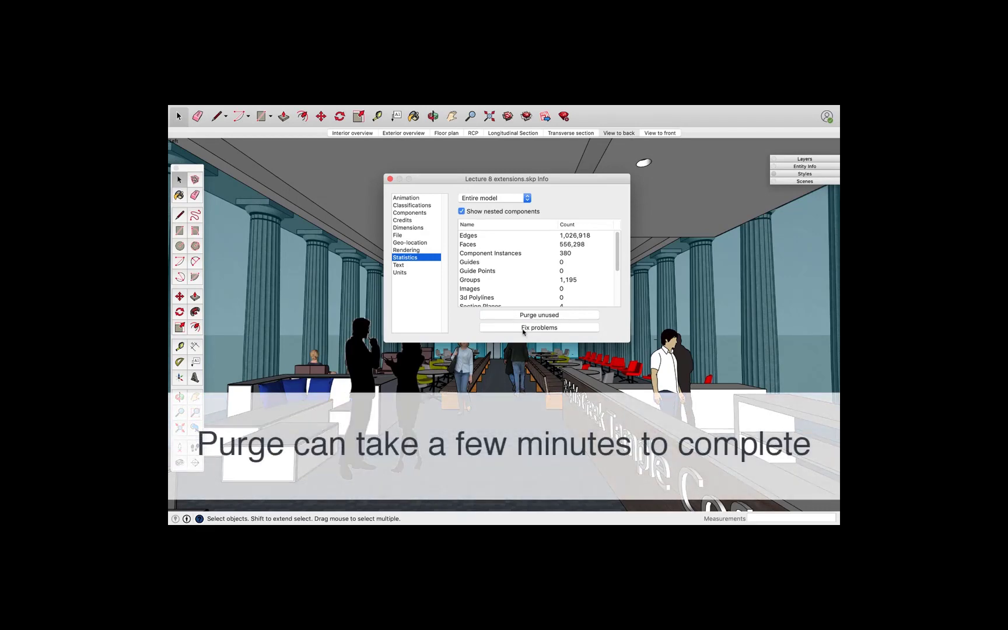
pyautogui.click(522, 328)
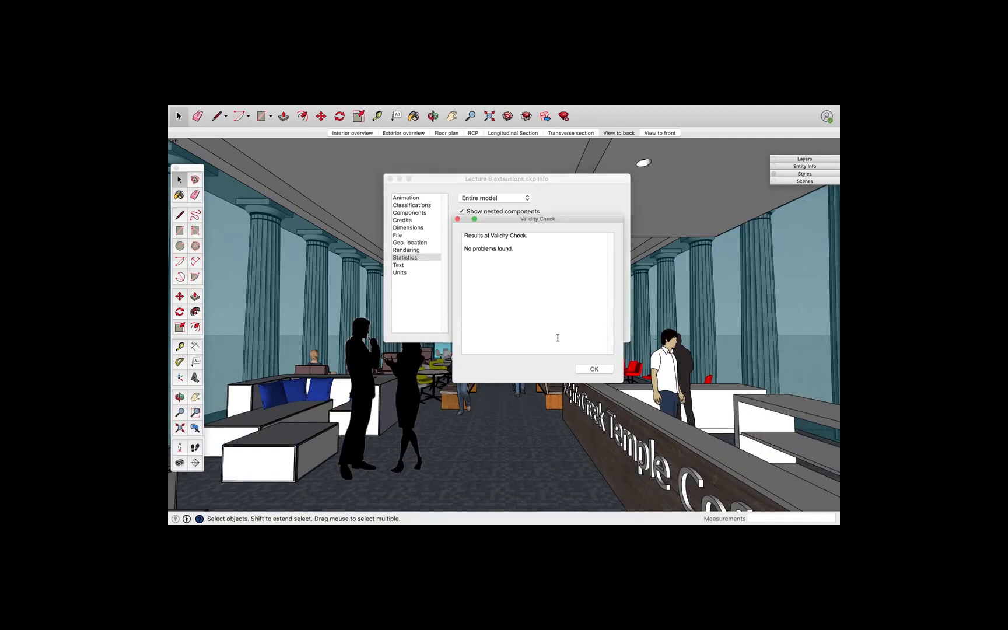
pyautogui.click(592, 370)
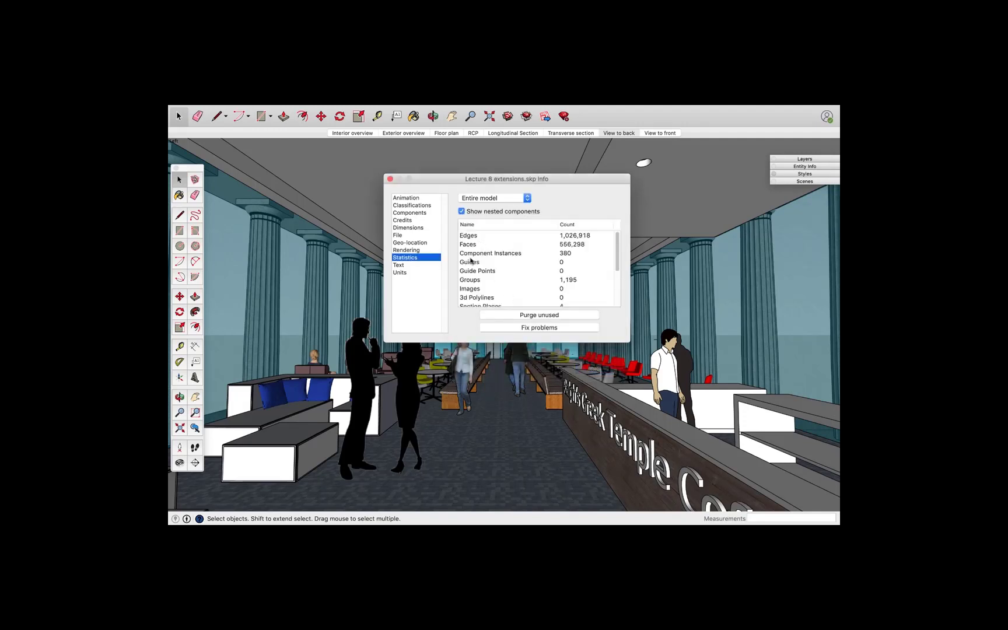
pyautogui.click(404, 236)
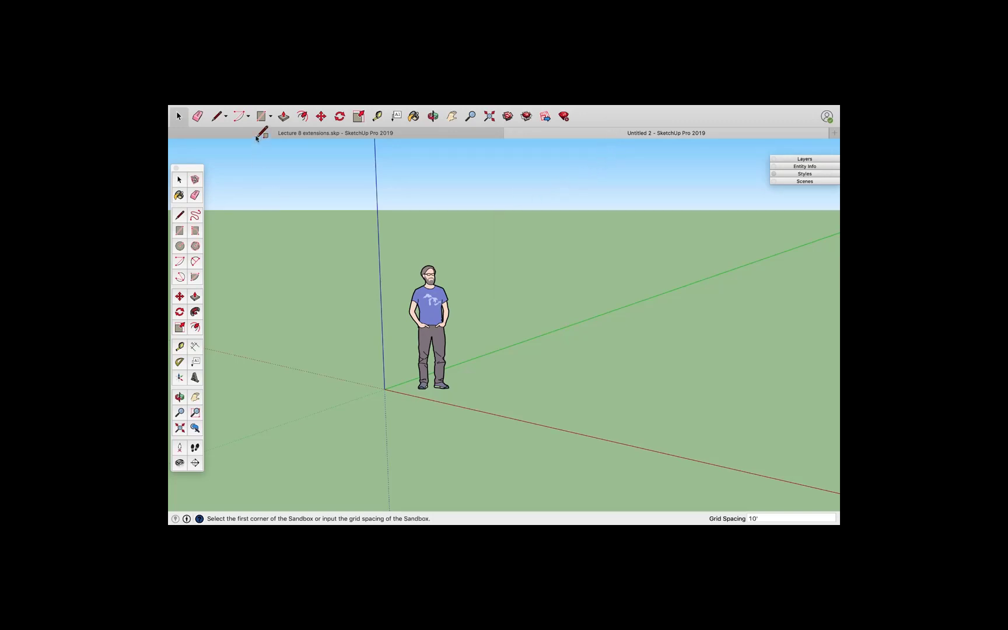
# Show the Sandbox tool palette in the new model and position it over the drawing area
pyautogui.moveTo(248, 106)
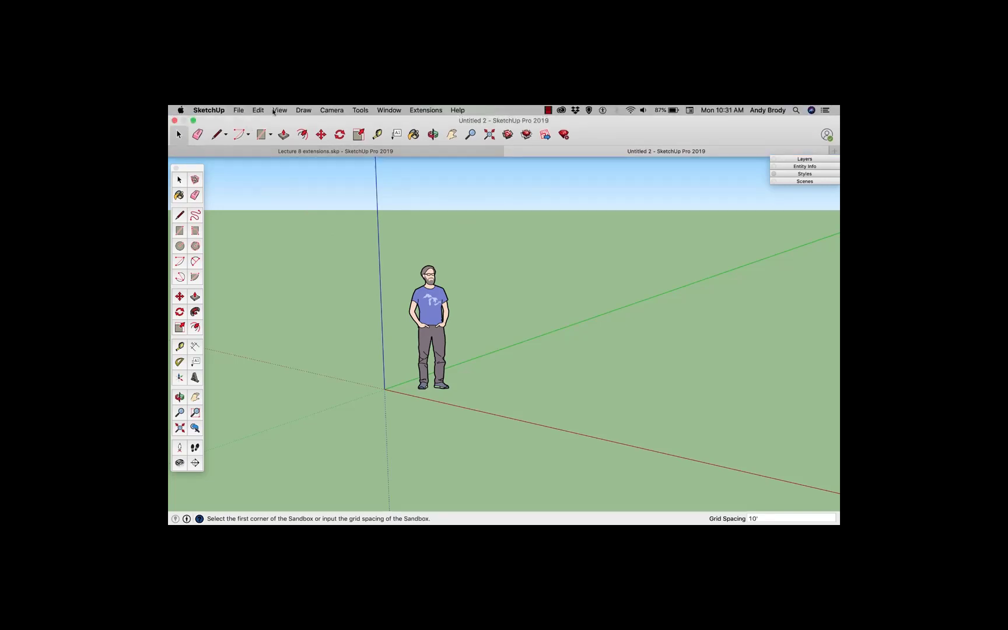
pyautogui.click(280, 110)
pyautogui.moveTo(327, 145)
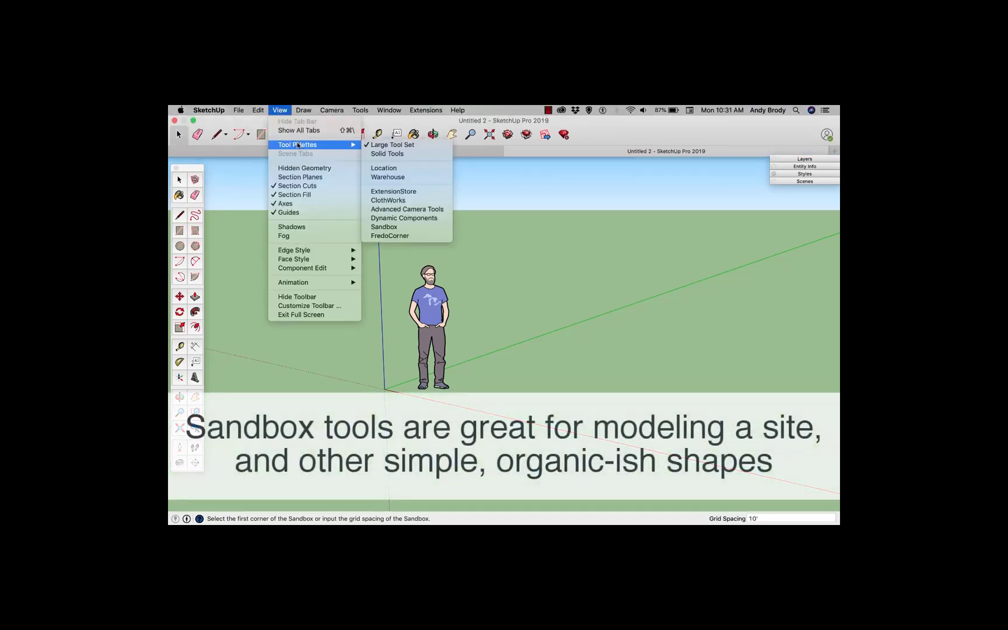
pyautogui.click(389, 227)
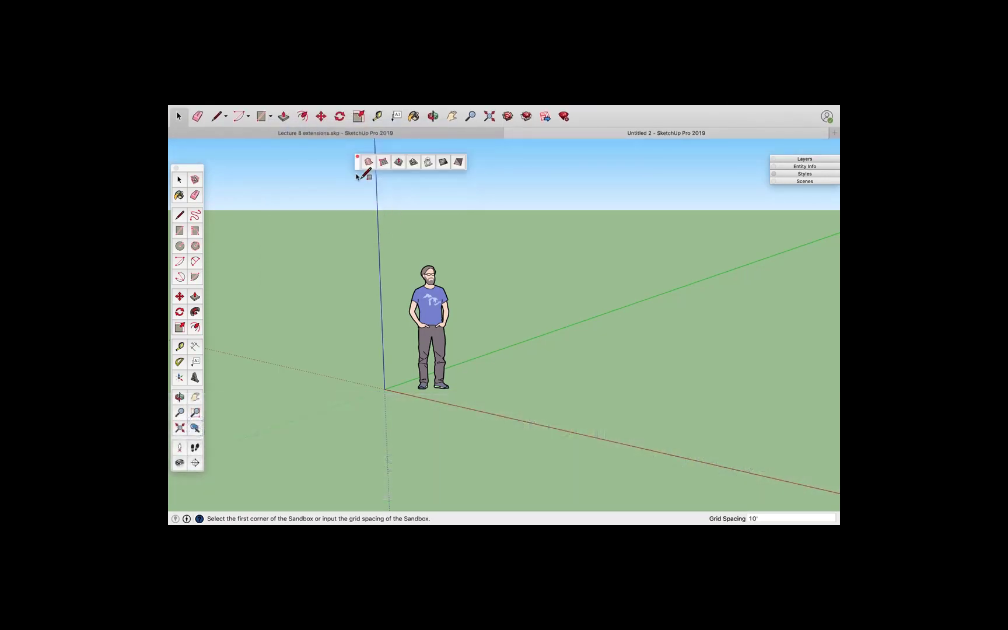
pyautogui.moveTo(357, 166); pyautogui.dragTo(286, 182)
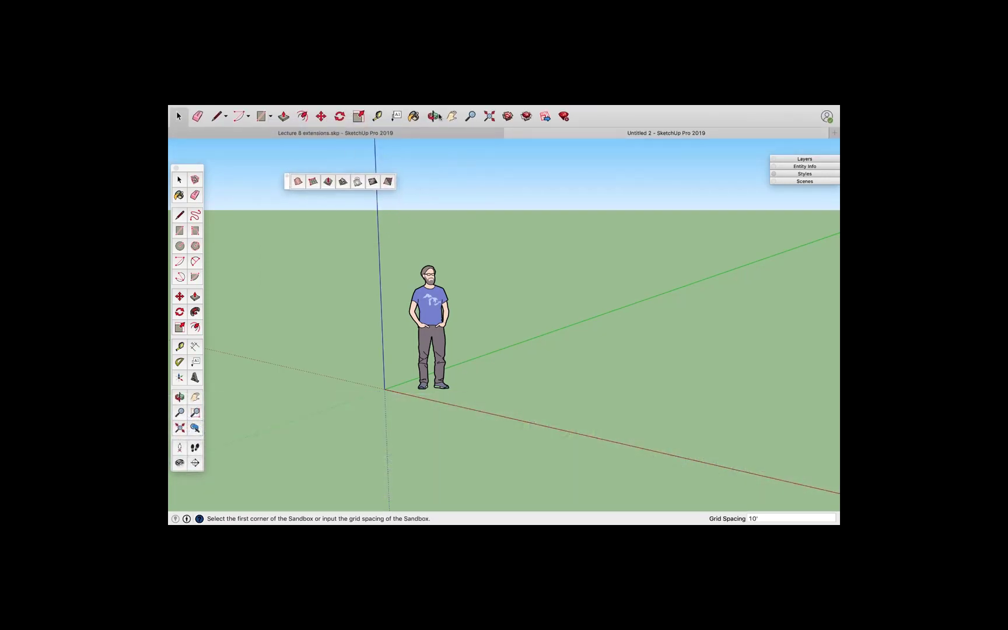
pyautogui.rightClick(598, 117)
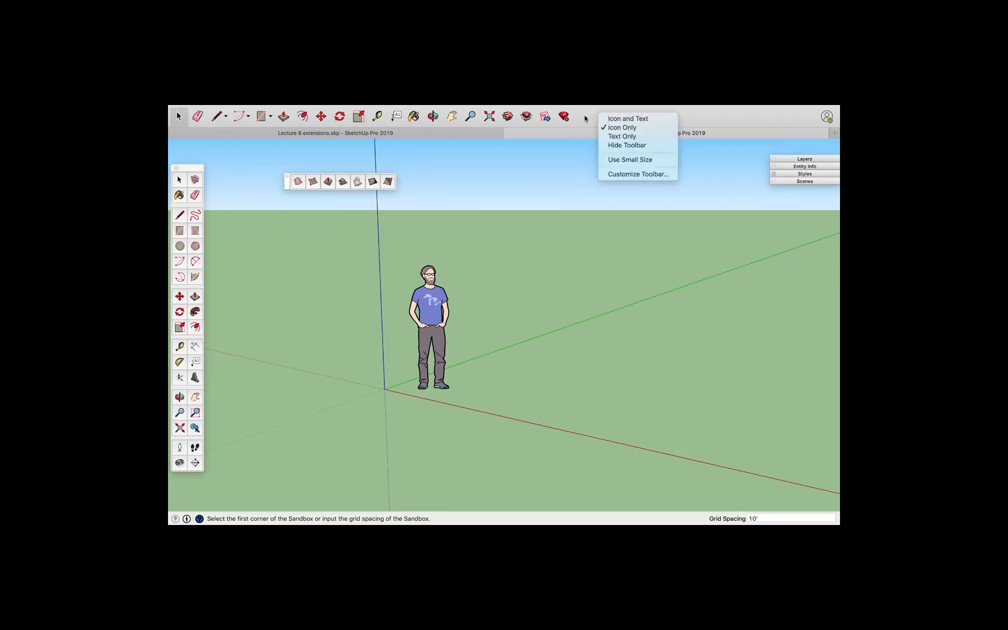
pyautogui.click(588, 114)
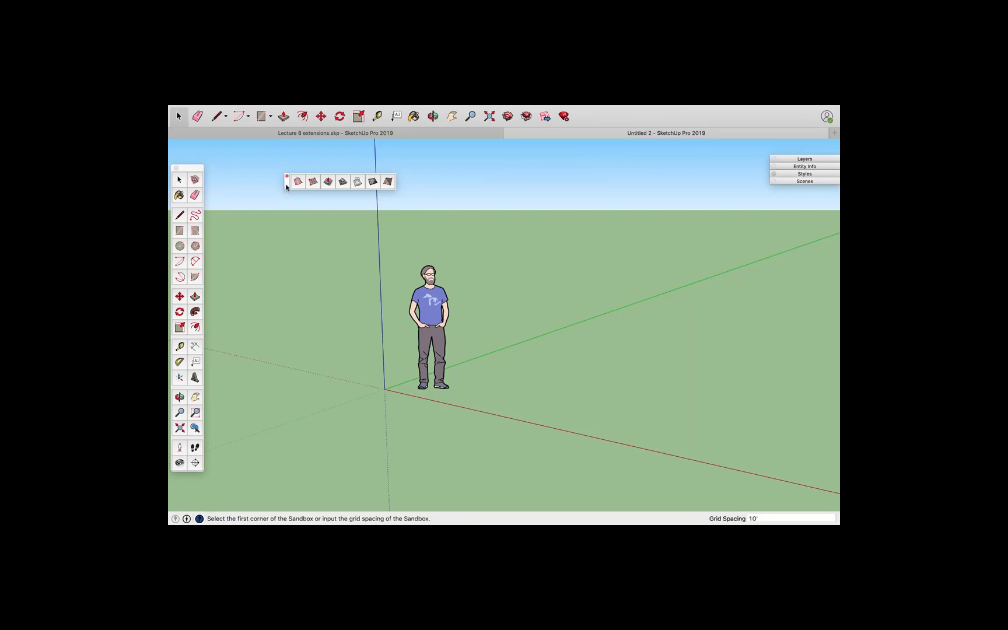
pyautogui.moveTo(286, 185); pyautogui.dragTo(291, 178)
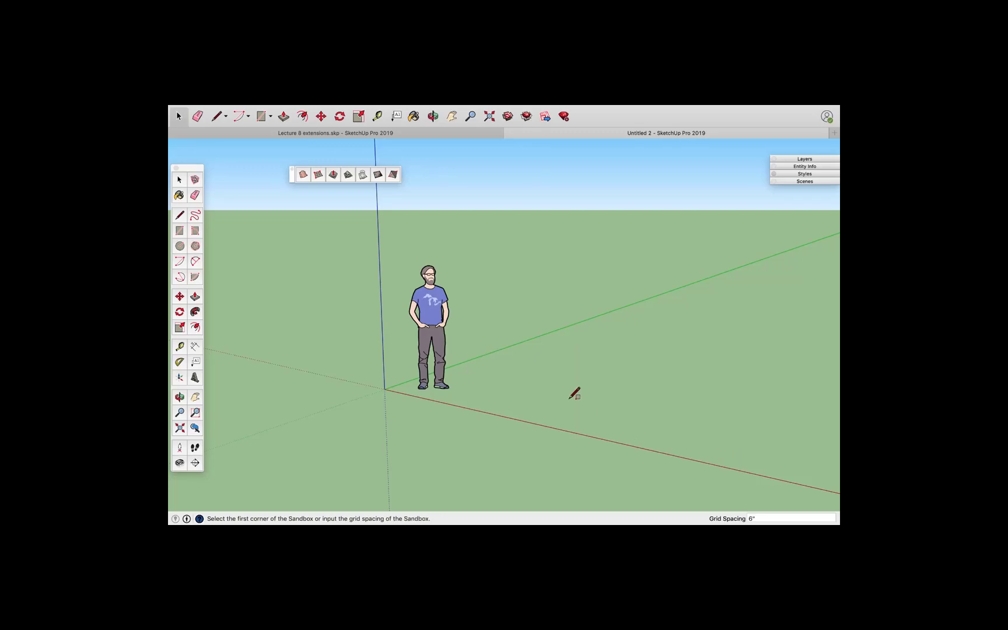
# Create a sandbox grid with 6" spacing, about 6.5 by 4 feet, on the ground beside the origin
pyautogui.click(565, 396)
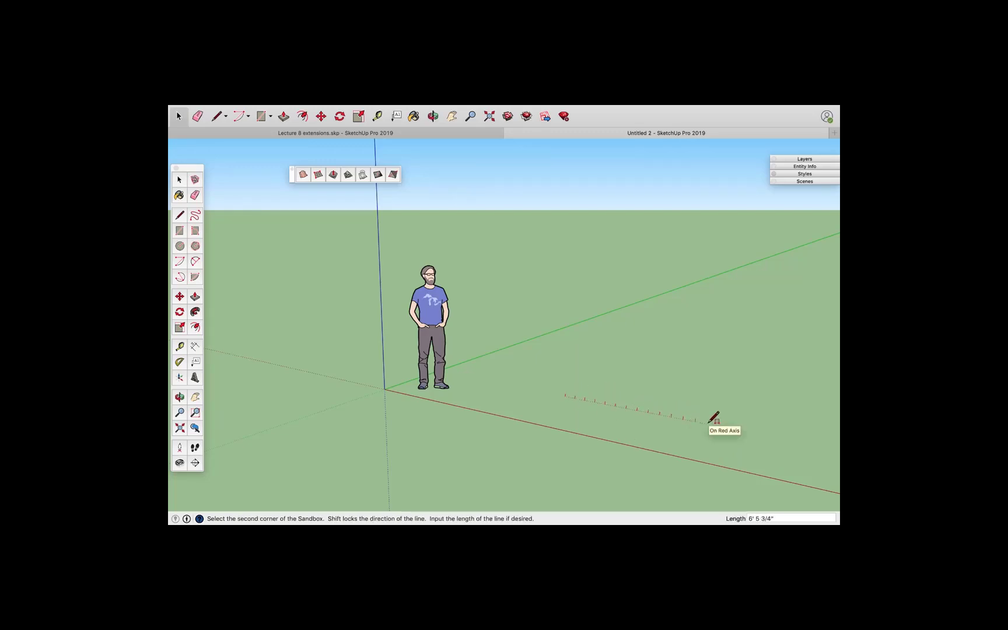
pyautogui.click(708, 421)
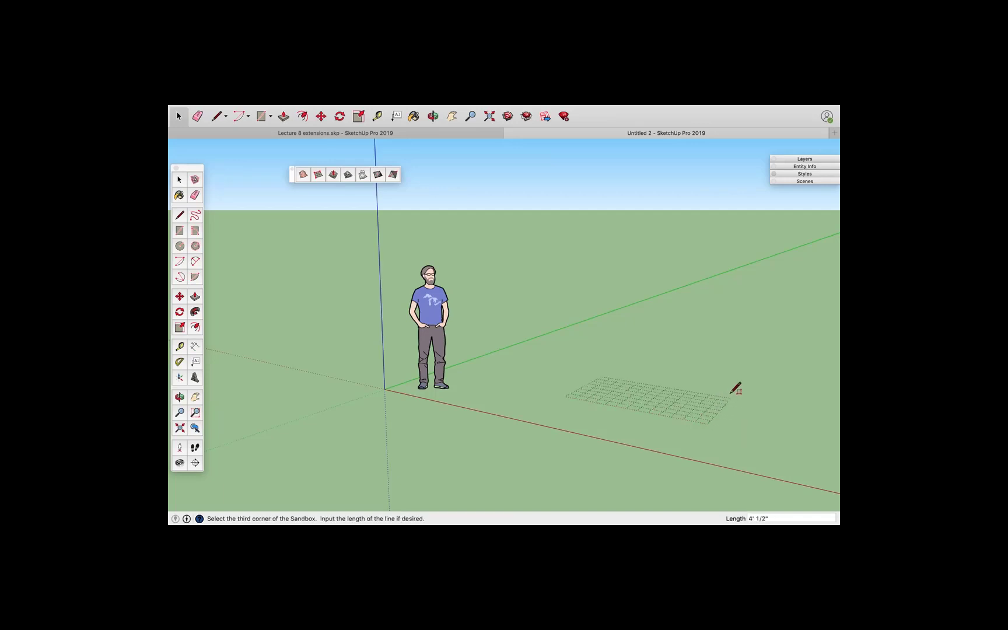
pyautogui.click(755, 371)
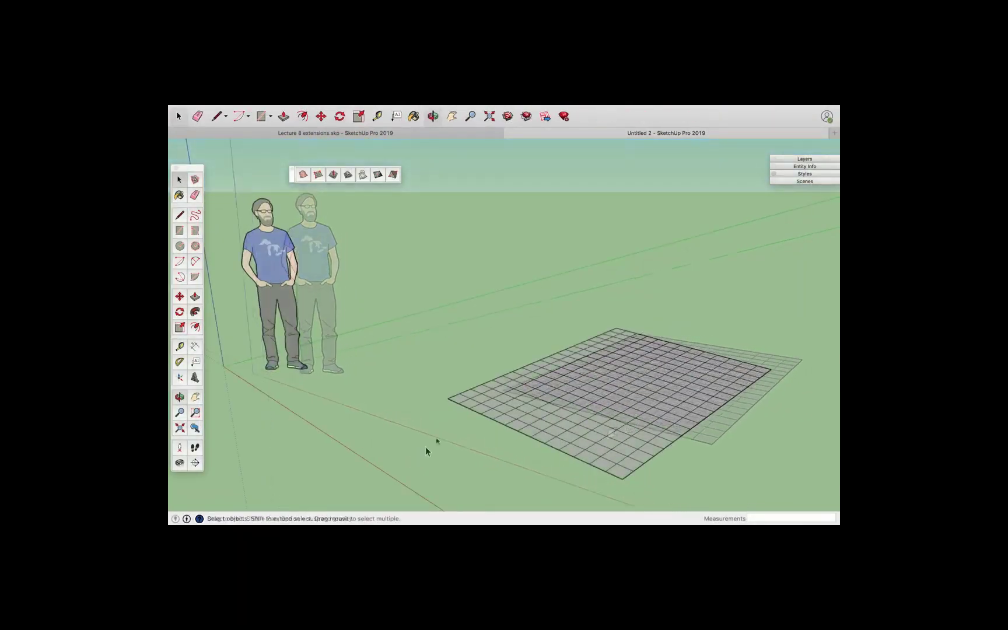
# Open the grid group and use Smoove with a 2' radius to raise a hill at the grid's centre
pyautogui.scroll(2, 682, 398)
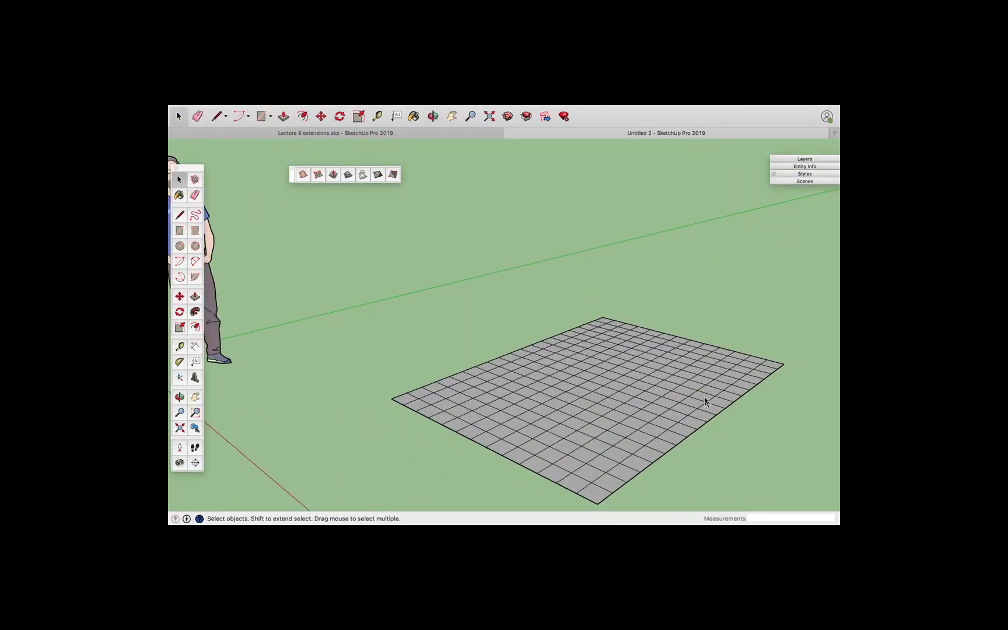
pyautogui.doubleClick(612, 379)
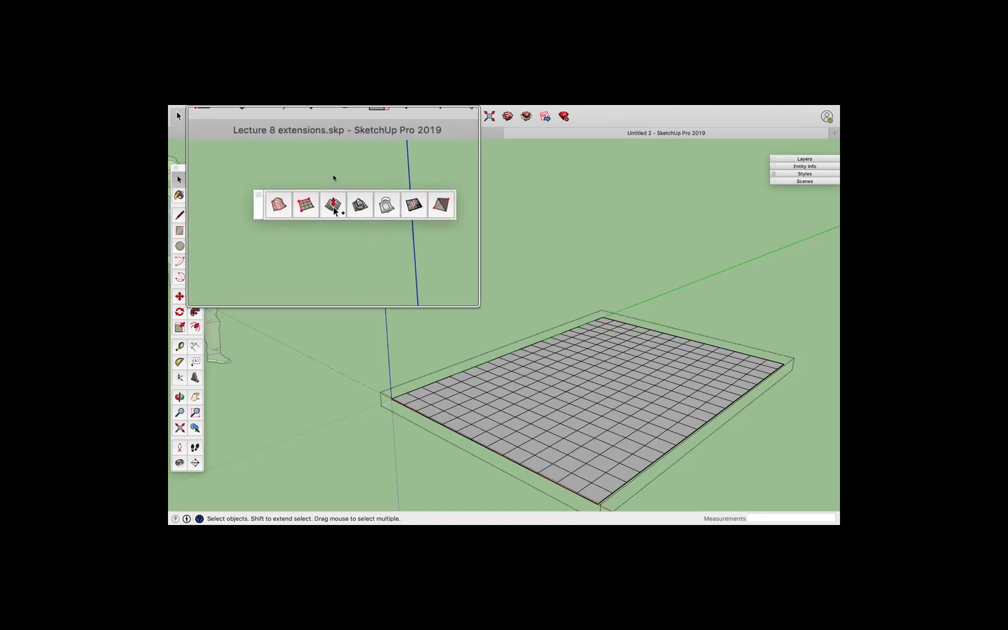
pyautogui.click(333, 176)
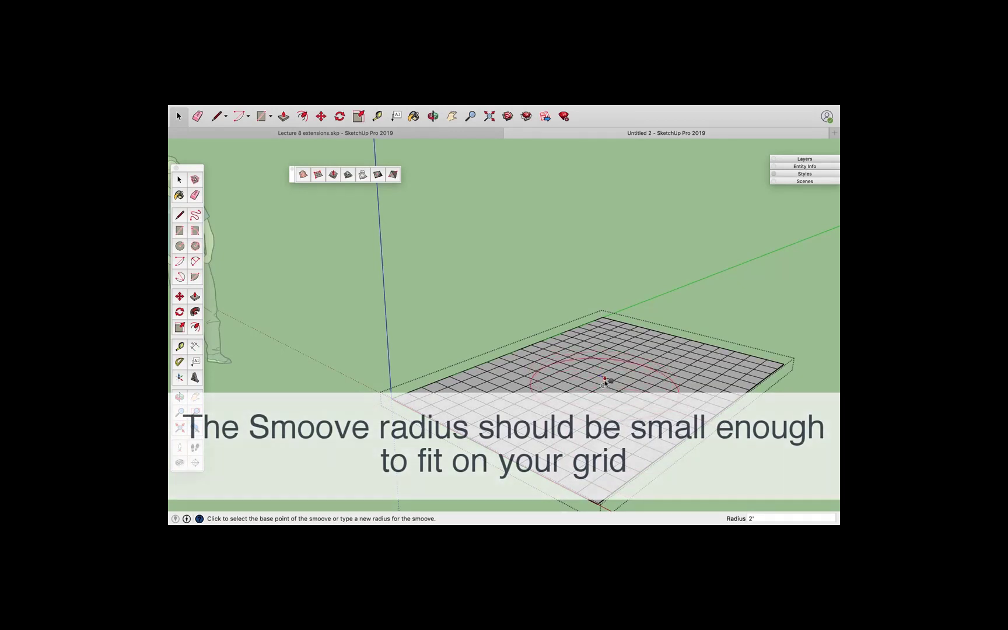
pyautogui.click(604, 382)
pyautogui.press('Escape')
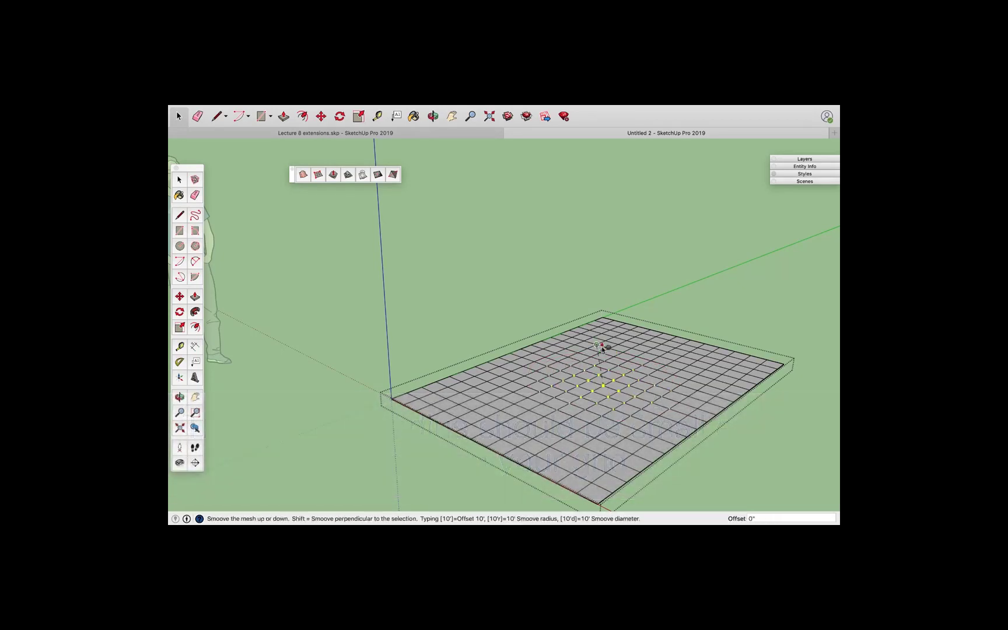
pyautogui.click(612, 380)
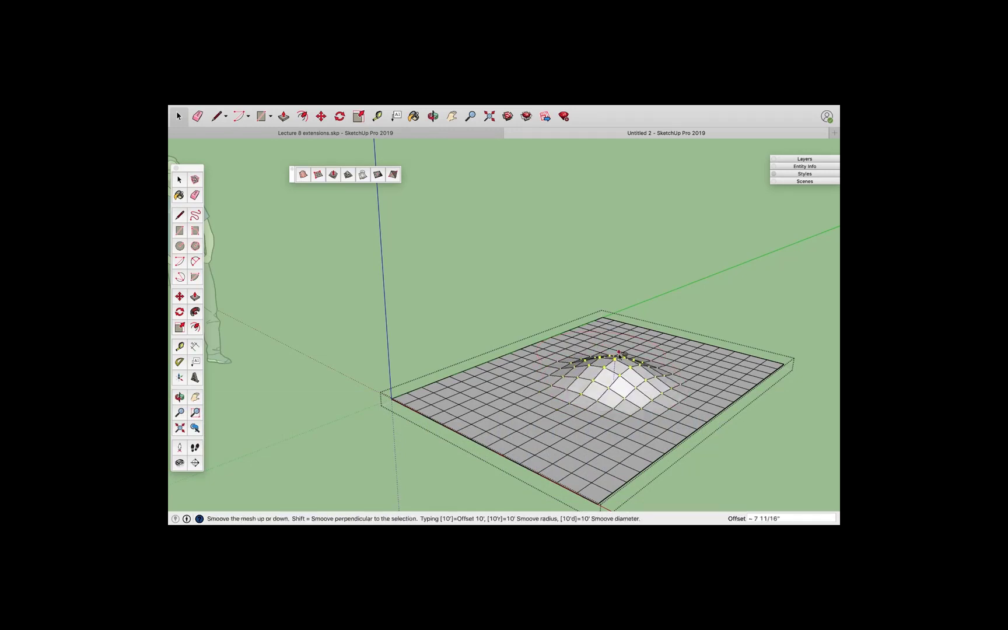
pyautogui.click(619, 355)
# Smoove two depressions, one at the grid's front edge and one at its left corner
pyautogui.click(603, 464)
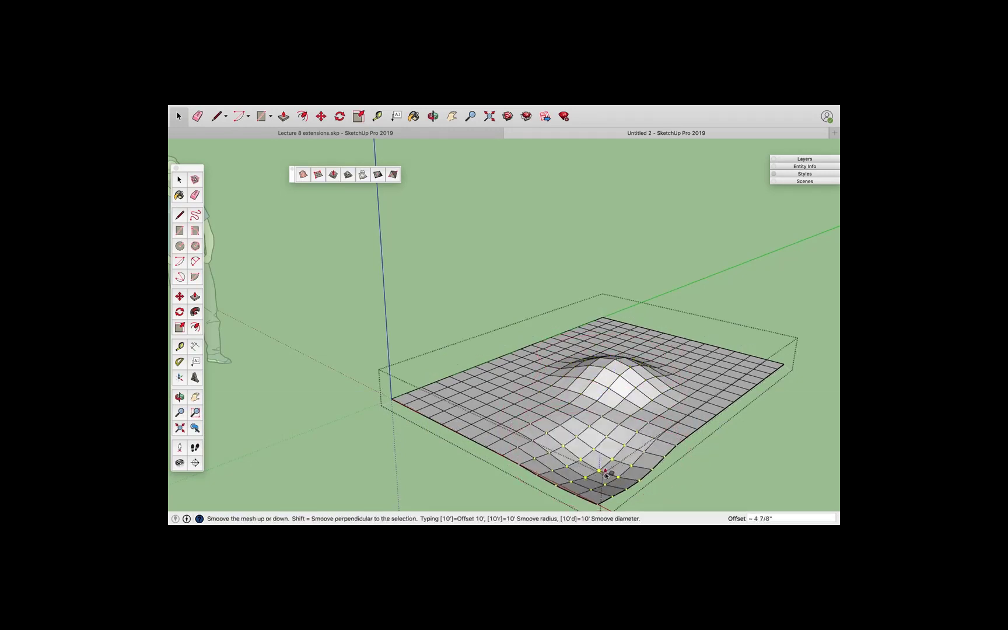
pyautogui.click(603, 478)
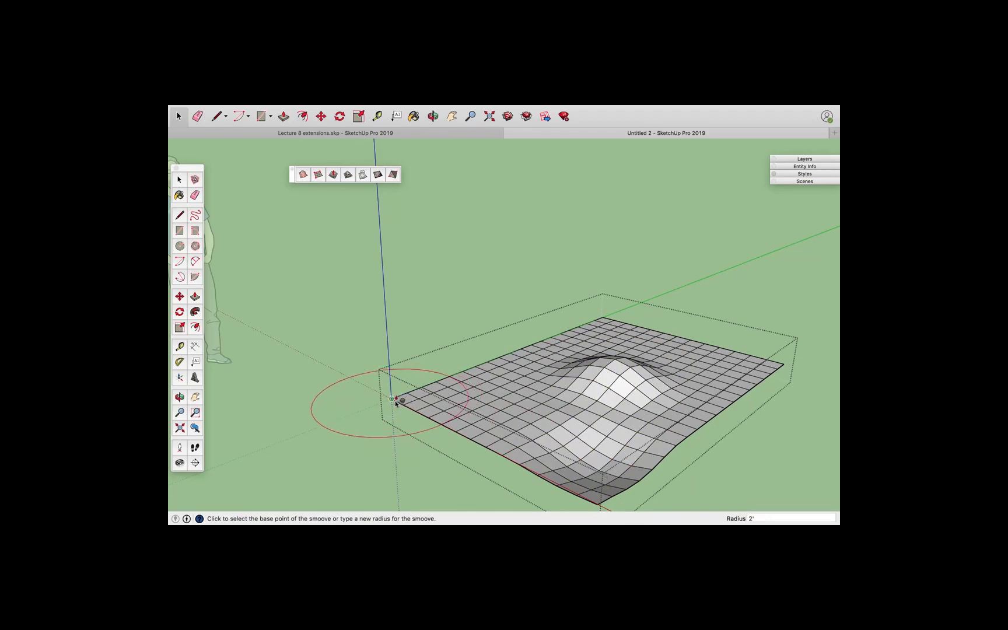
pyautogui.click(402, 399)
pyautogui.click(404, 434)
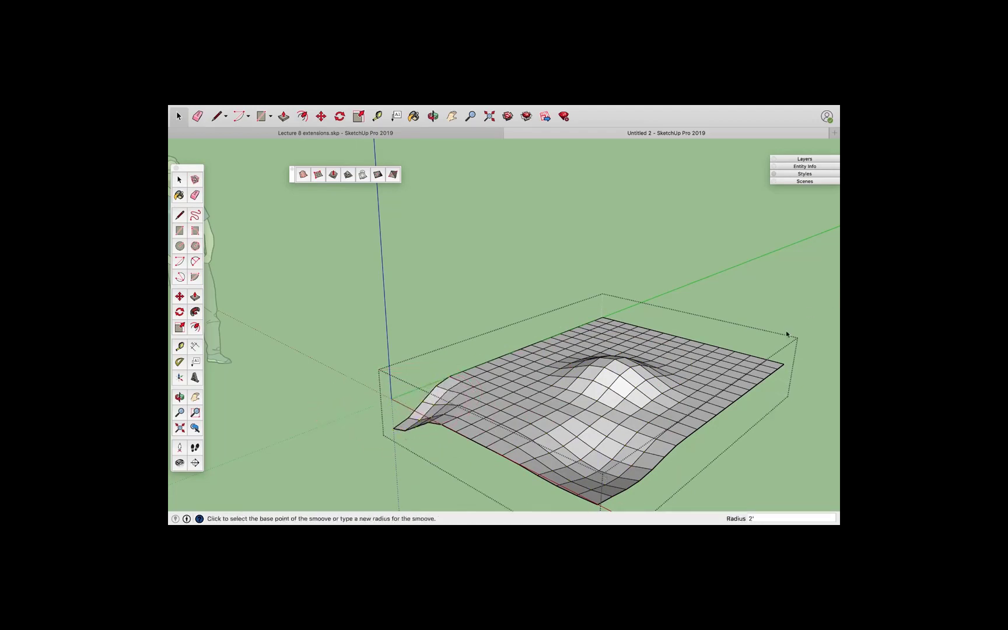
# Smoove a depression at the grid's right corner and raise a sharp peak at its back edge
pyautogui.click(782, 368)
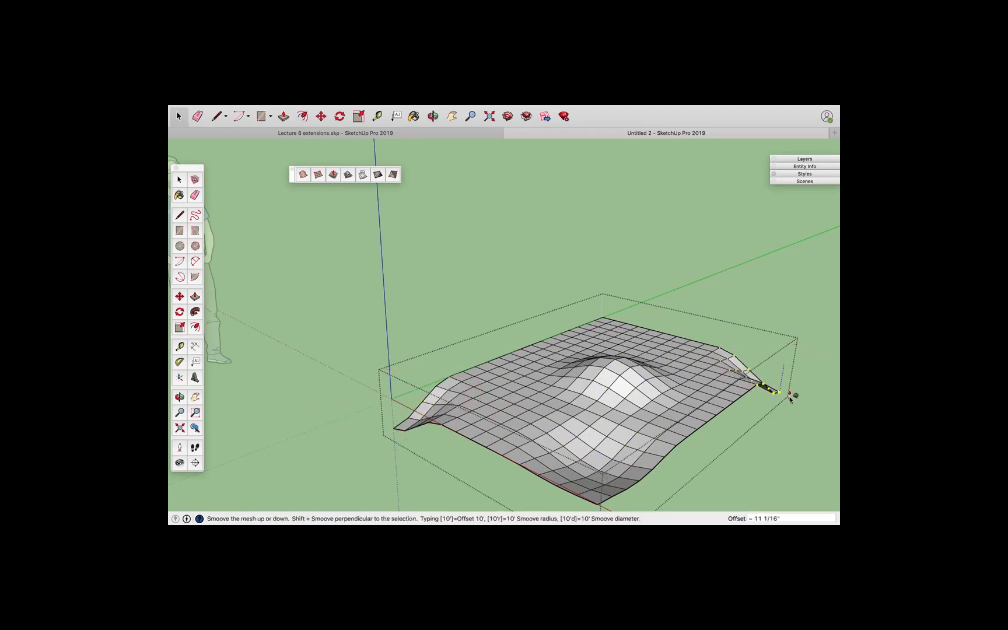
pyautogui.click(780, 405)
pyautogui.click(603, 319)
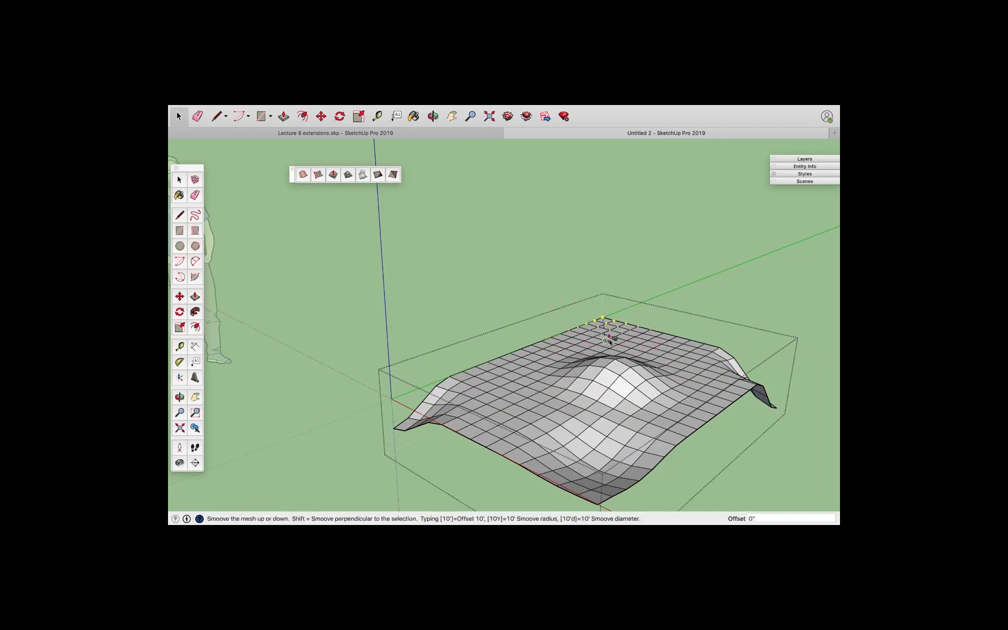
pyautogui.click(587, 276)
# Smoove two more raised hills near the centre of the grid
pyautogui.scroll(-2, 555, 258)
pyautogui.click(574, 369)
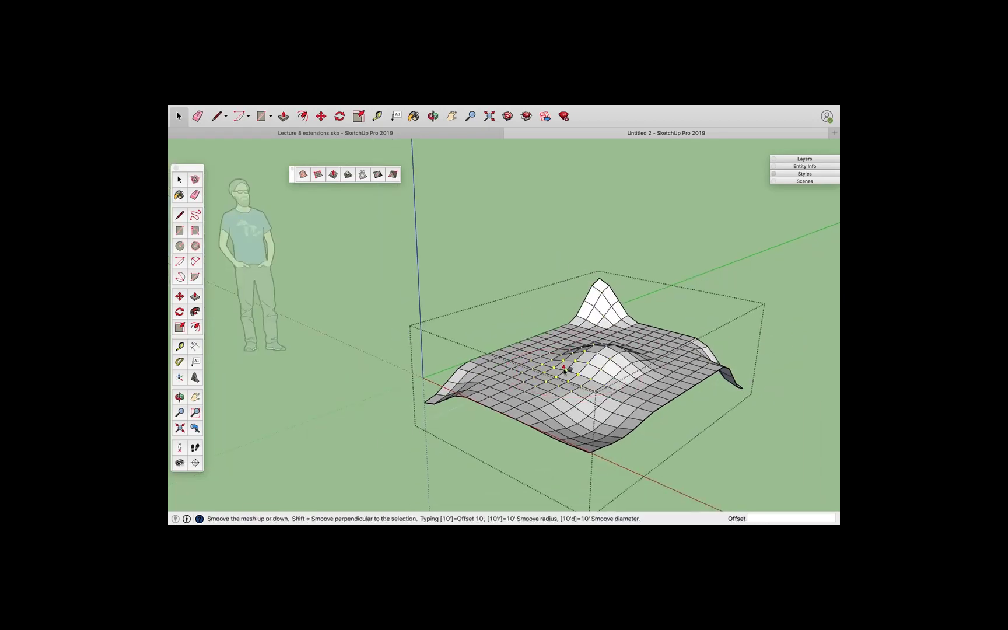
pyautogui.click(561, 315)
pyautogui.click(621, 360)
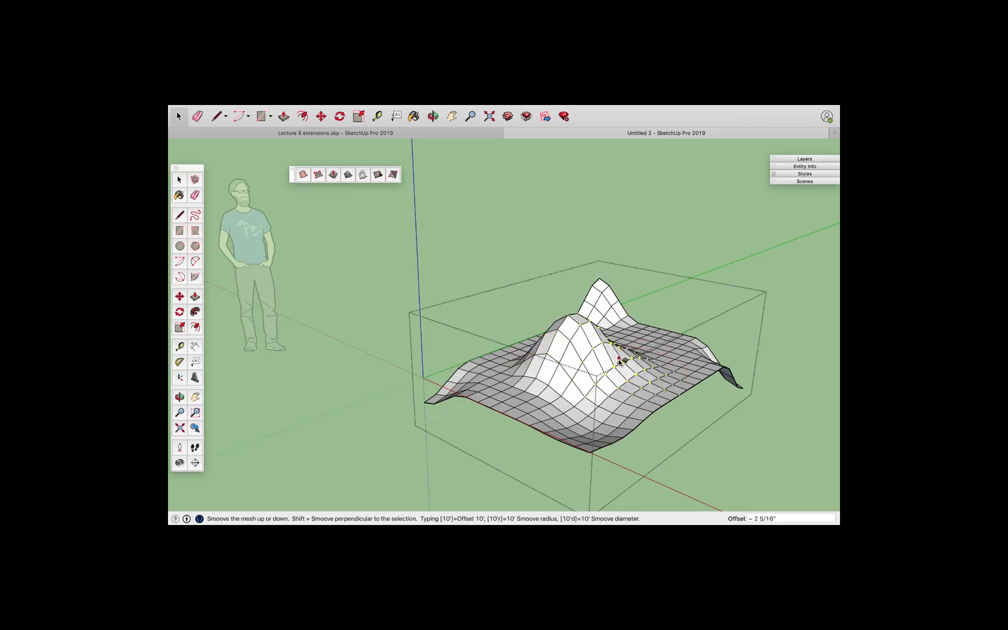
pyautogui.click(619, 341)
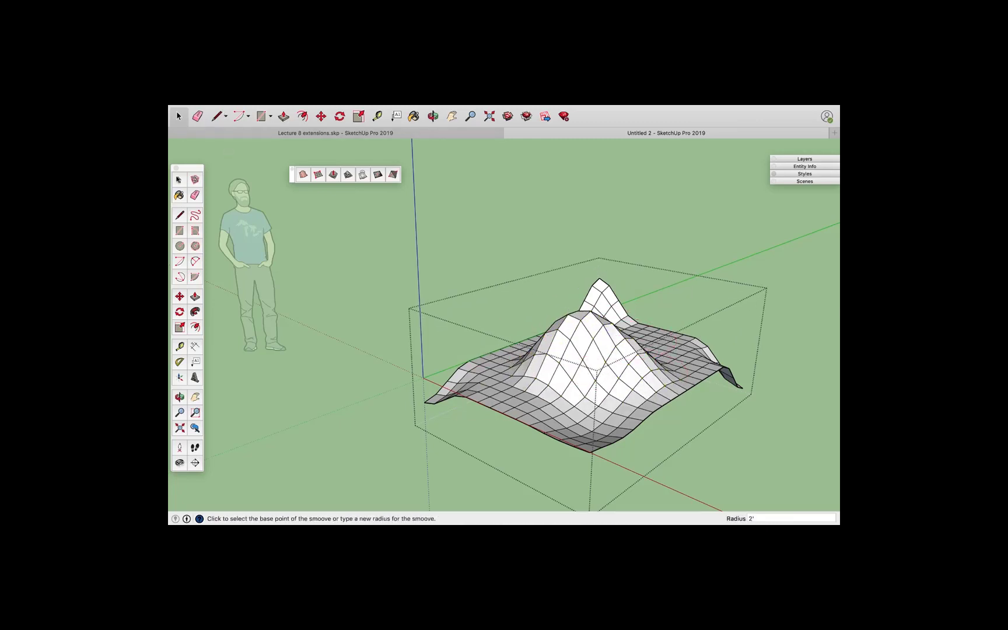
# Close the grid group, select it, and rotate it with the Move tool's rotation grip so it stands upright
pyautogui.press('space')
pyautogui.click(374, 316)
pyautogui.click(546, 363)
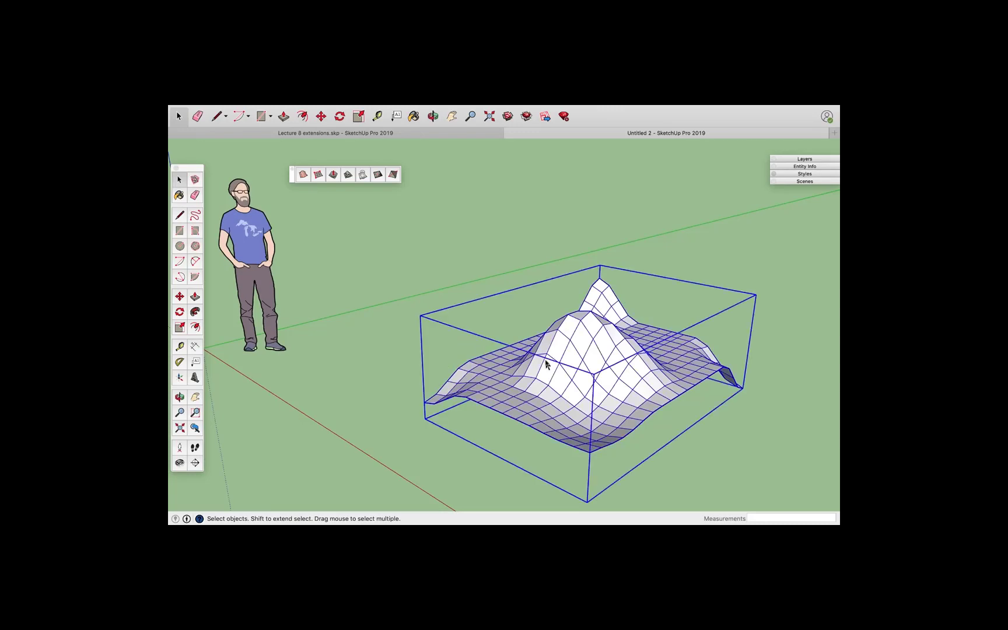
pyautogui.moveTo(545, 363); pyautogui.dragTo(557, 336, button='middle')
pyautogui.press('m')
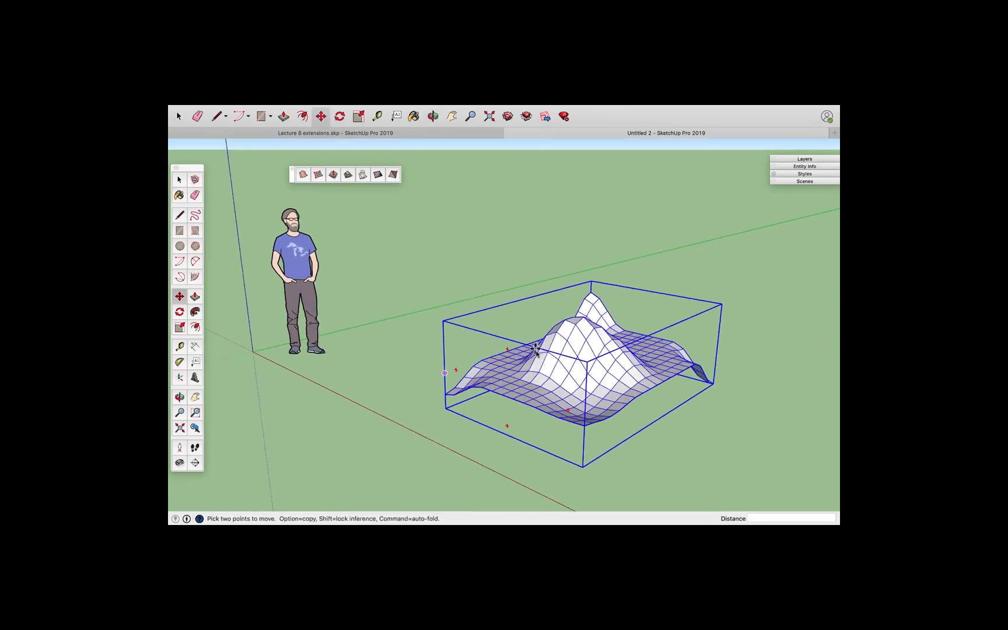
pyautogui.click(505, 350)
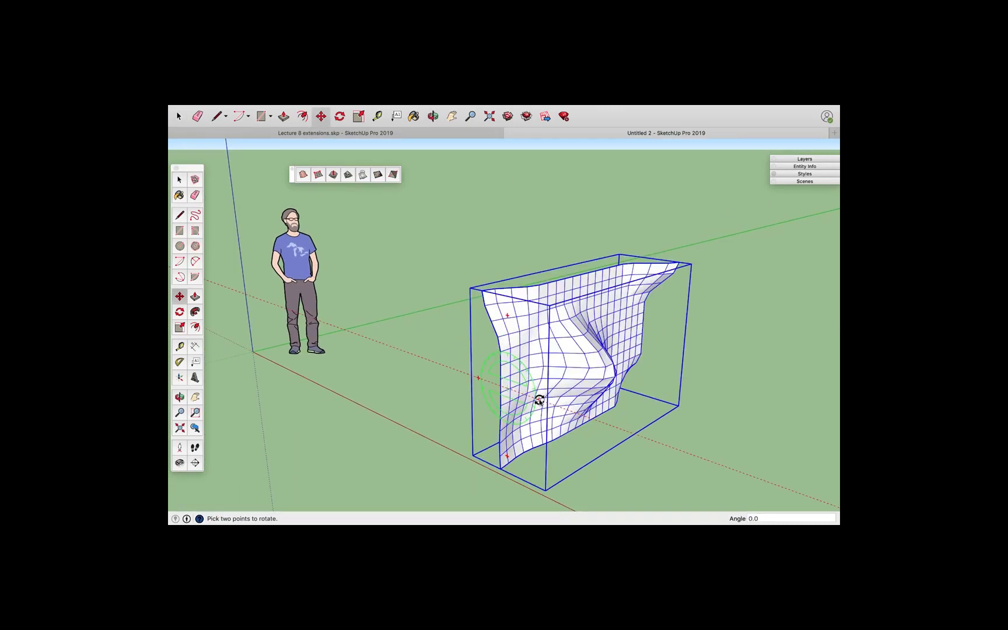
pyautogui.click(541, 395)
pyautogui.scroll(3, 557, 385)
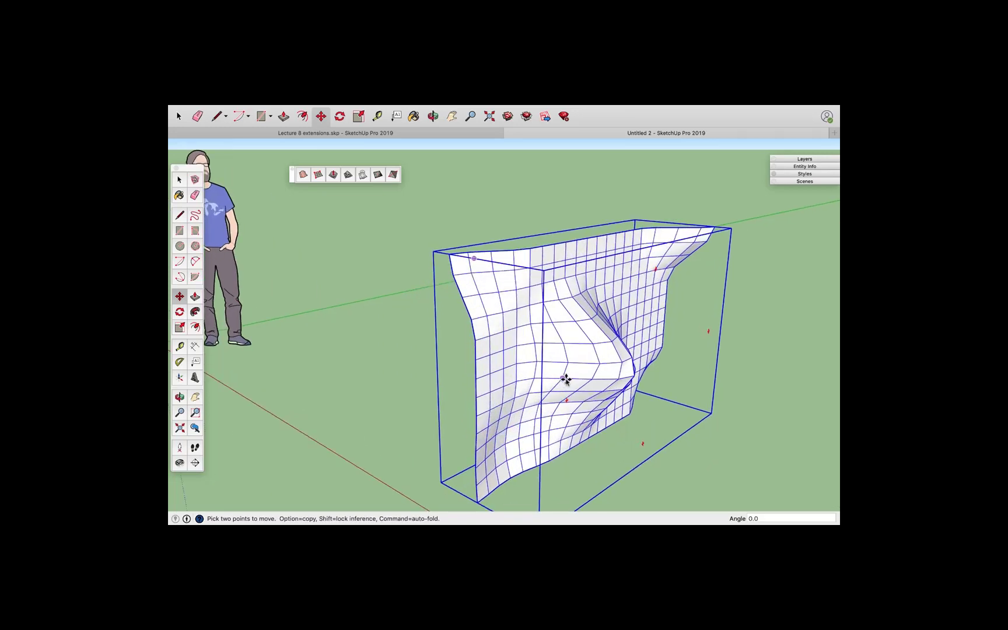
# Open the upright grid group and Smoove two deformations into the lower middle of the mesh
pyautogui.press('space')
pyautogui.doubleClick(541, 320)
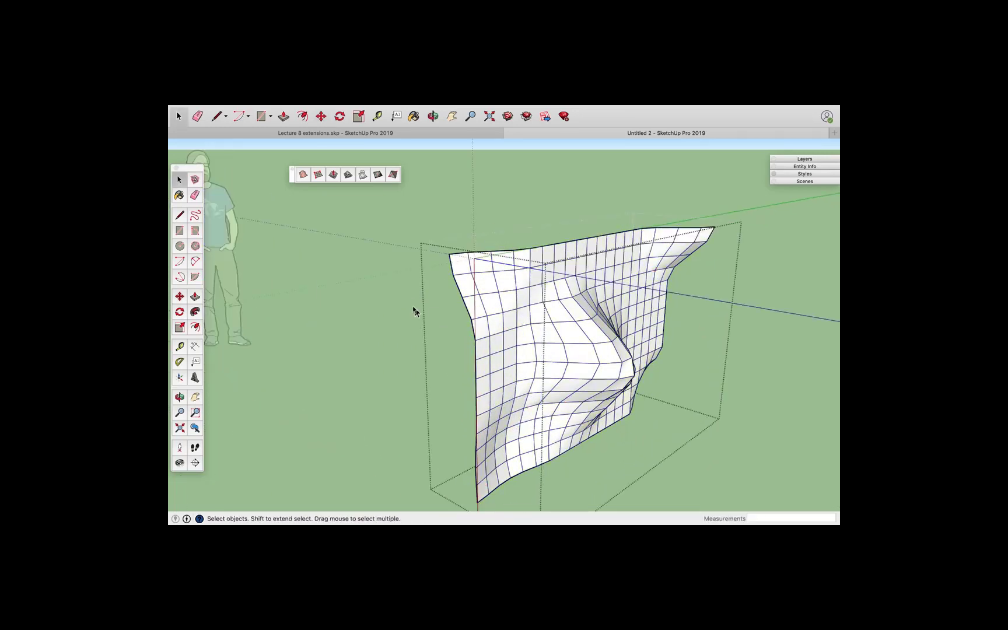
pyautogui.click(333, 175)
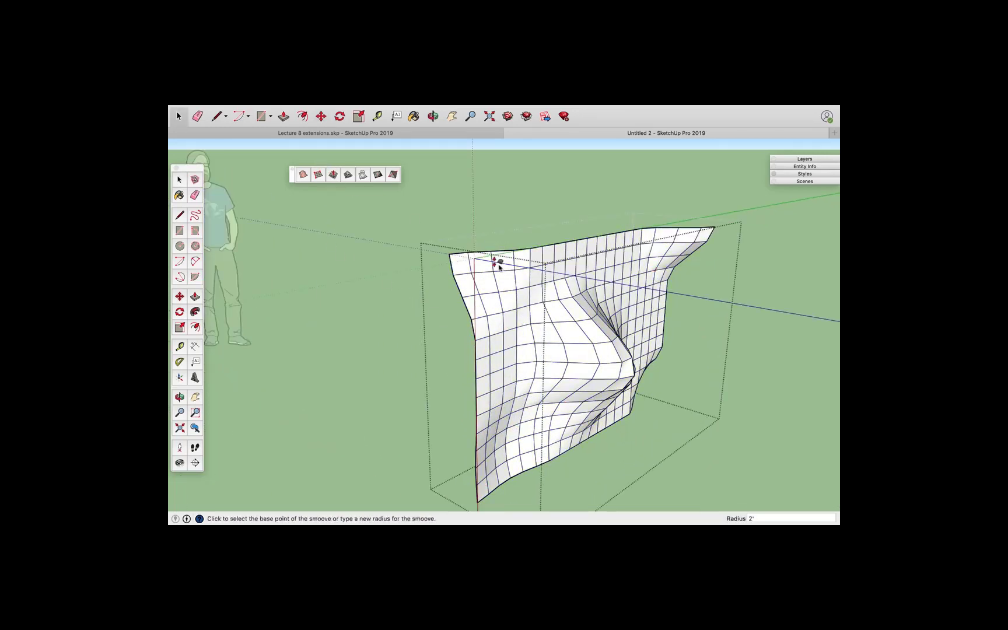
pyautogui.click(592, 356)
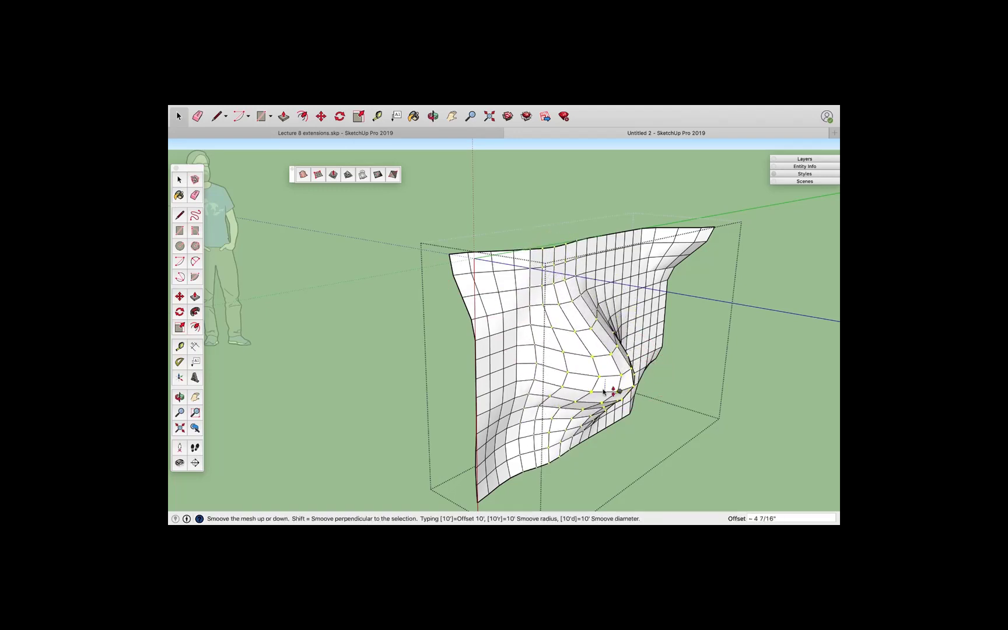
pyautogui.click(603, 390)
pyautogui.click(589, 358)
pyautogui.click(587, 340)
# Smoove the mesh's upper left area and its right side to pull out further bulges
pyautogui.click(531, 342)
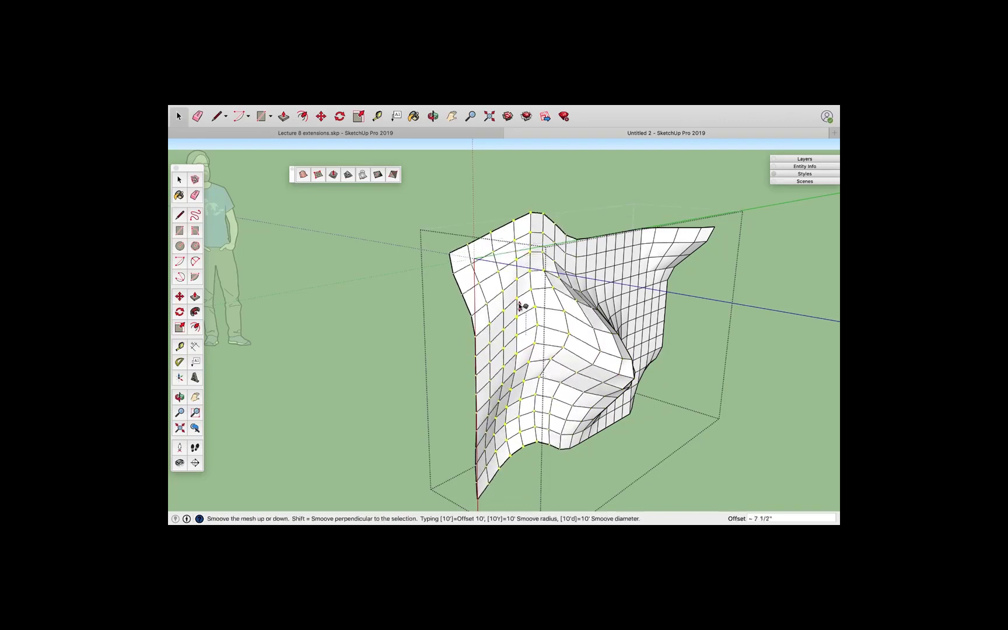
pyautogui.click(517, 269)
pyautogui.click(628, 286)
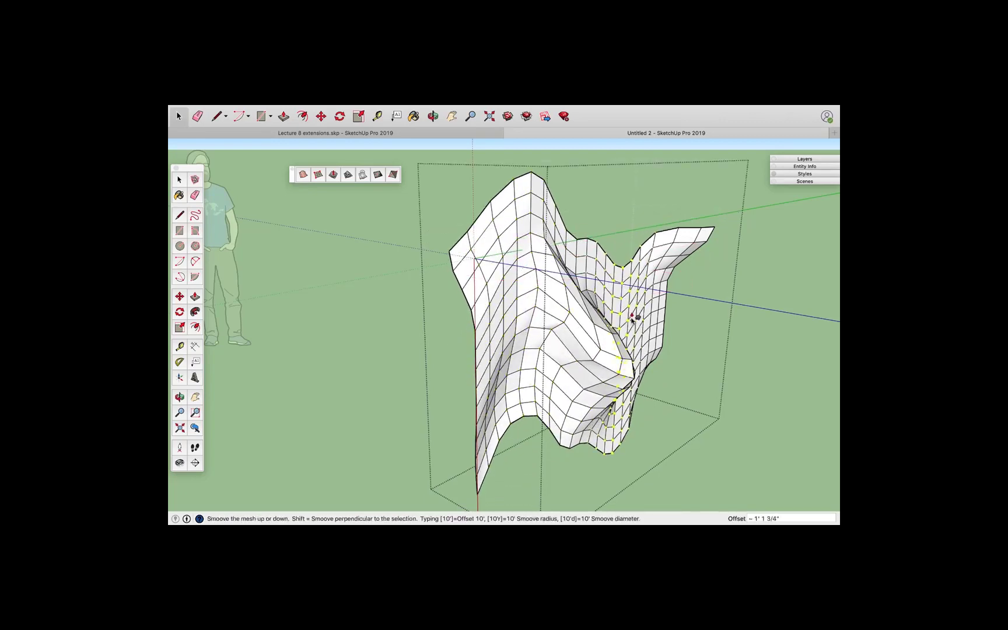
pyautogui.click(633, 319)
pyautogui.click(663, 244)
pyautogui.click(666, 219)
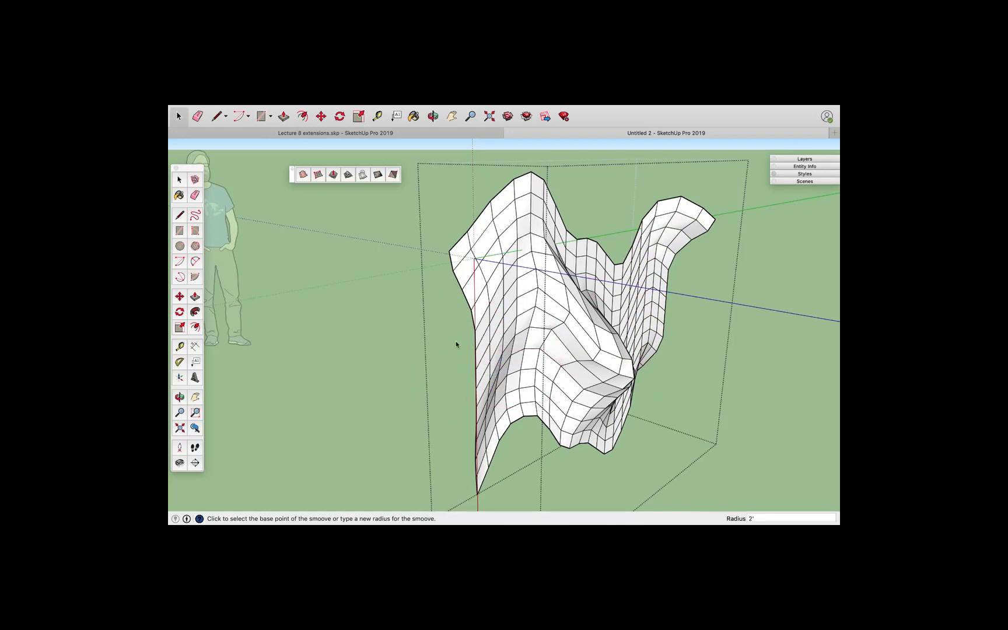
# Select all of the mesh and soften its edges at 100 degrees with Smooth Normals and Soften coplanar on
pyautogui.click(180, 180)
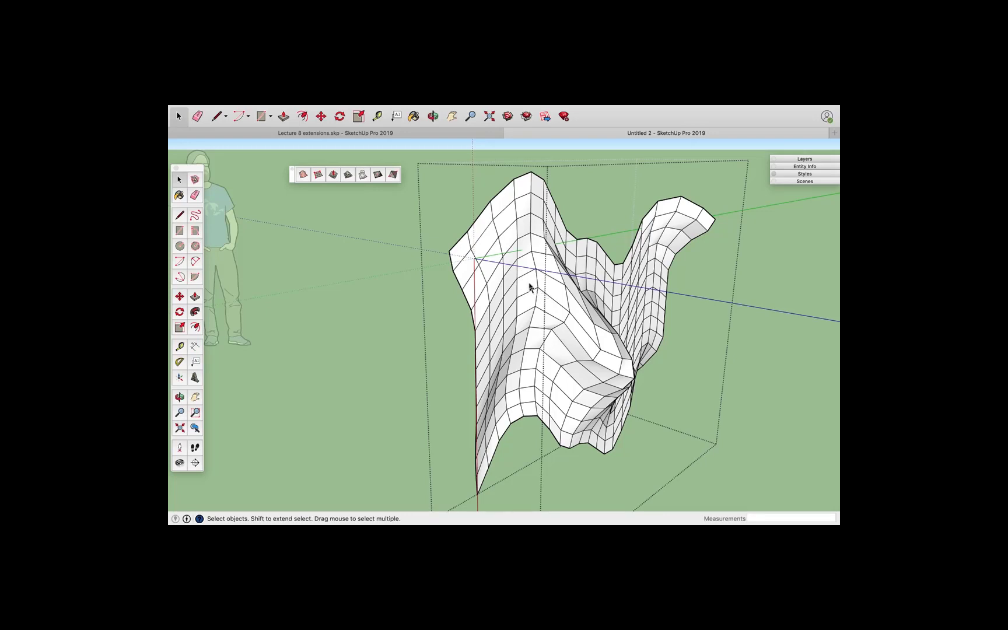
pyautogui.tripleClick(529, 286)
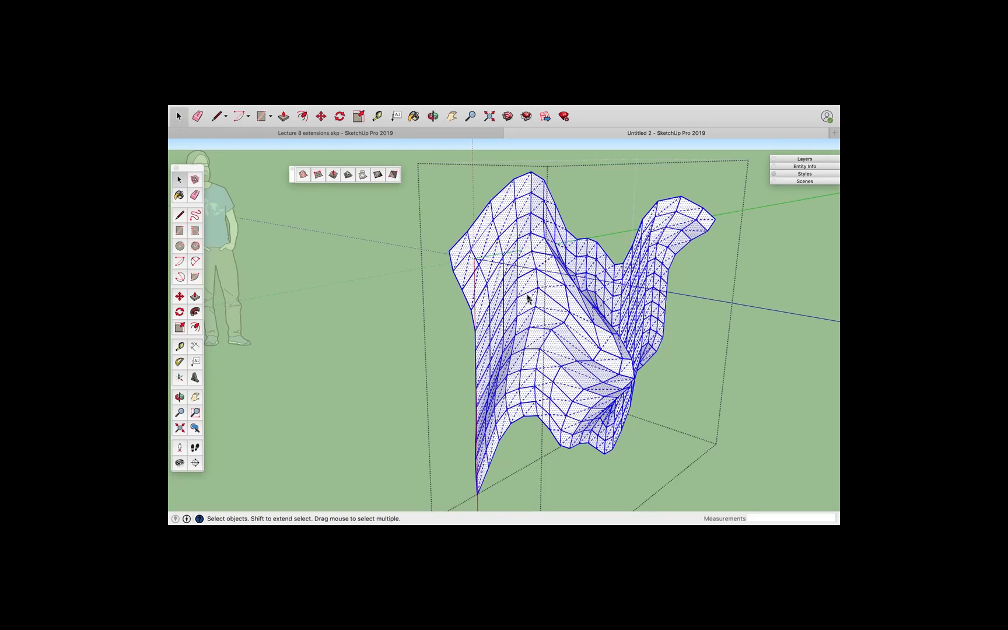
pyautogui.rightClick(530, 296)
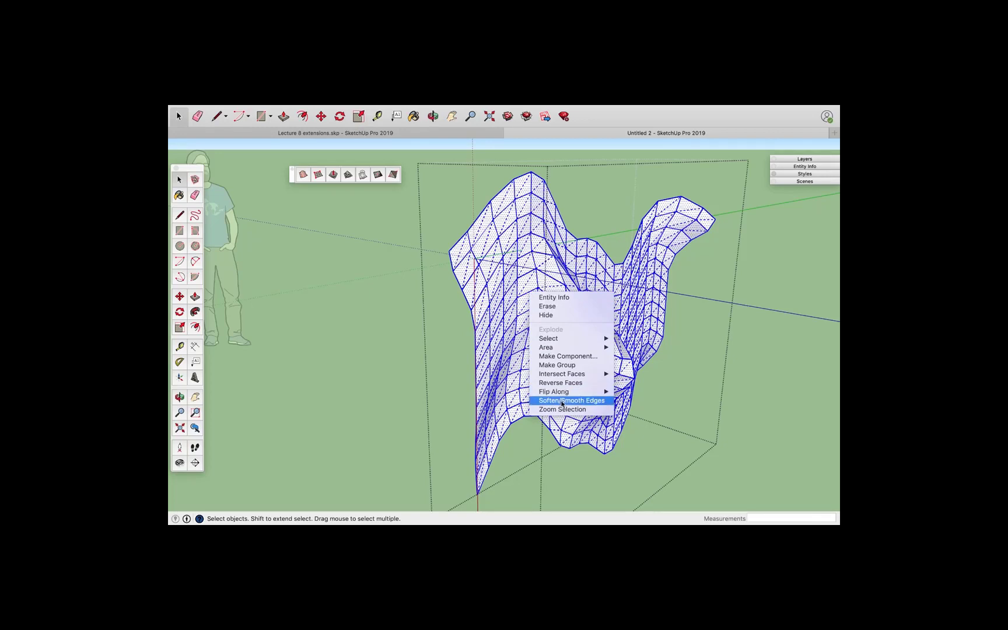
pyautogui.click(561, 401)
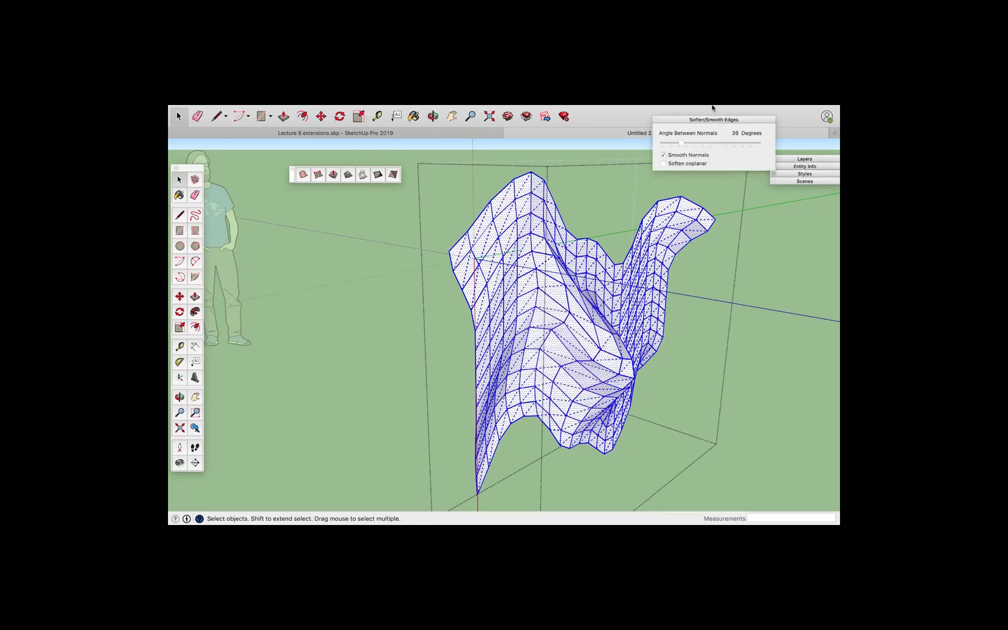
pyautogui.moveTo(675, 123); pyautogui.dragTo(730, 199)
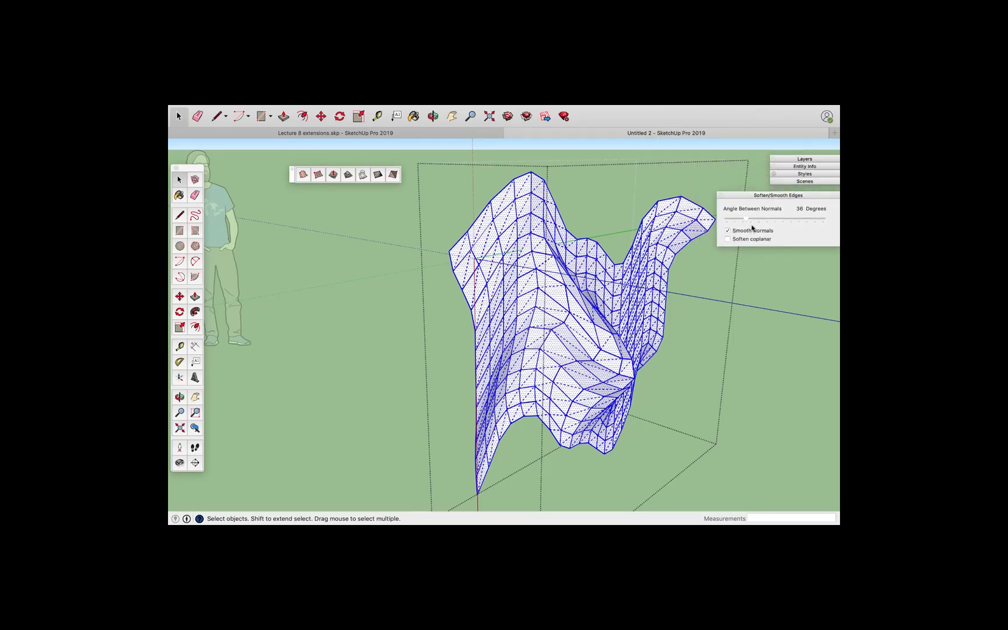
pyautogui.click(727, 239)
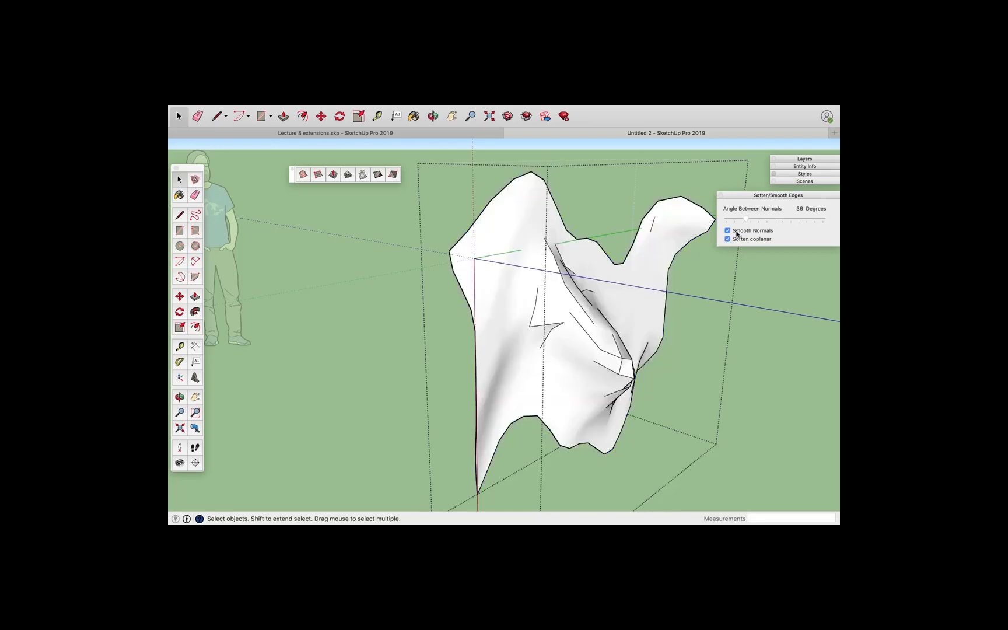
pyautogui.moveTo(746, 220); pyautogui.dragTo(782, 218)
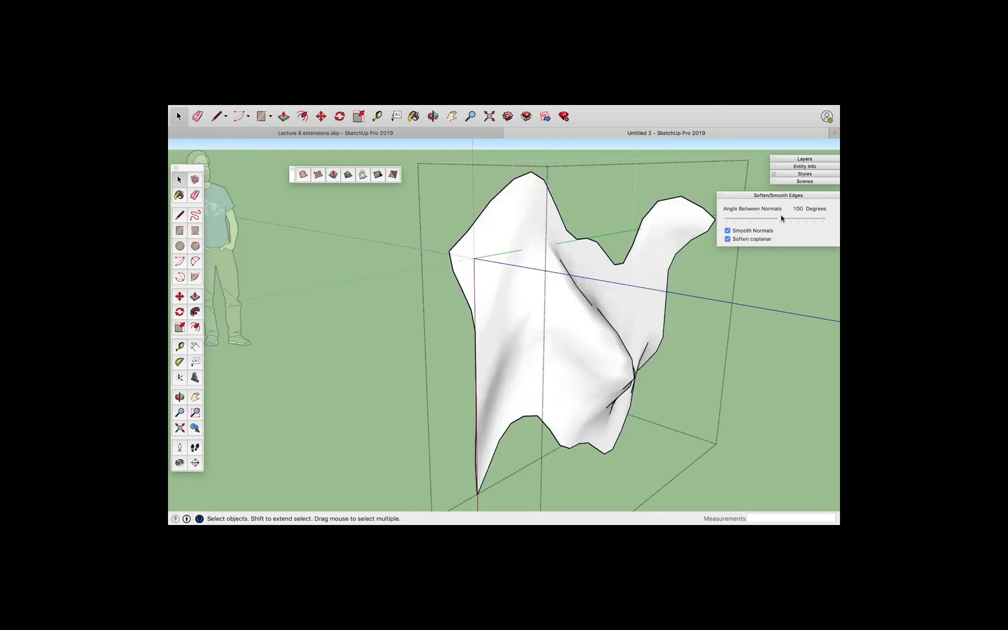
pyautogui.click(403, 249)
pyautogui.moveTo(434, 299); pyautogui.dragTo(456, 333, button='middle')
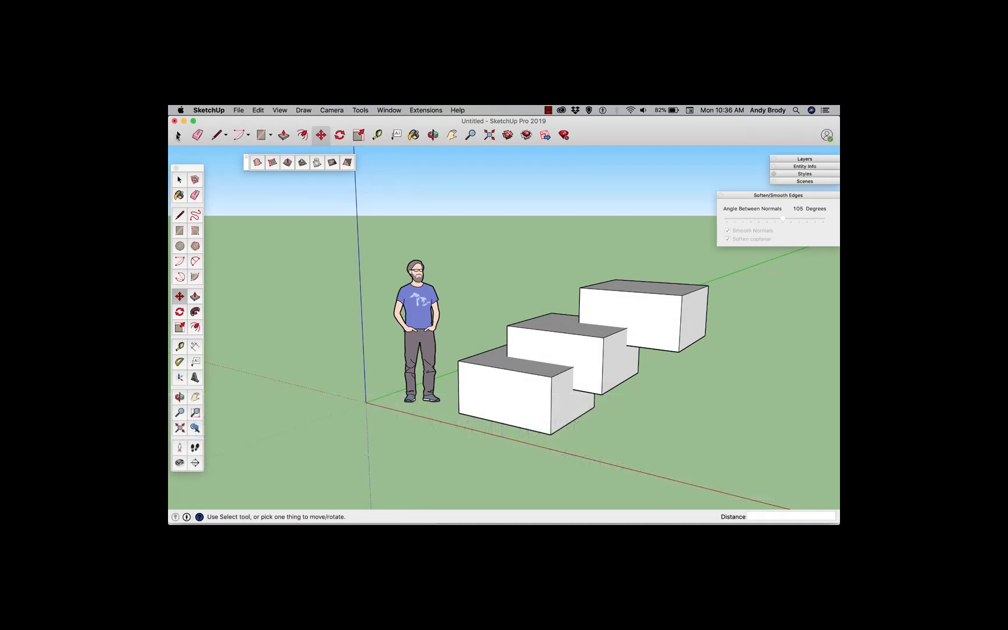
# Select the three overlapping box groups and combine them with Solid Tools Union
pyautogui.press('space')
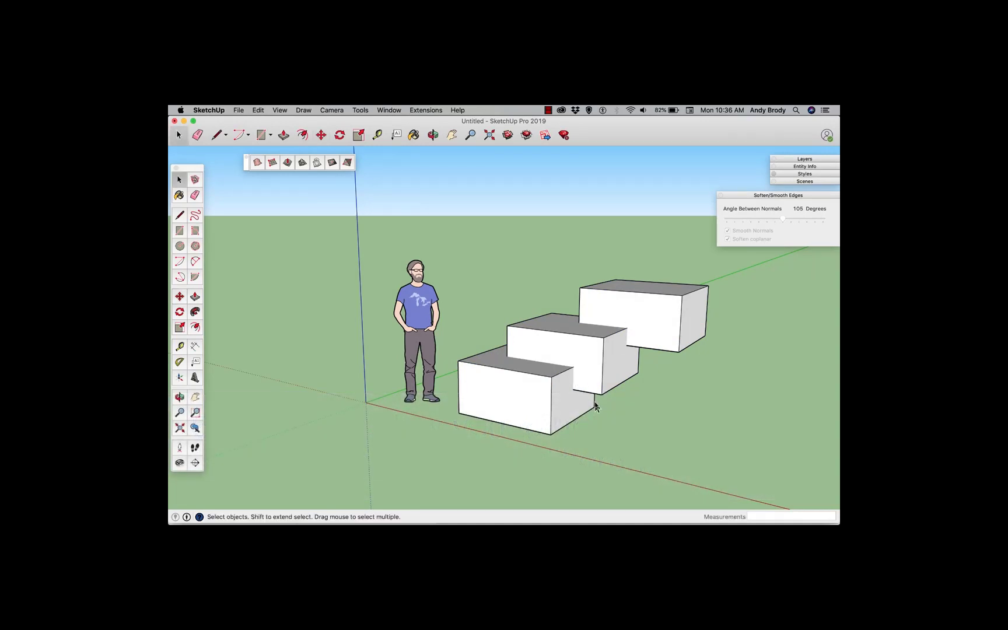
pyautogui.click(597, 387)
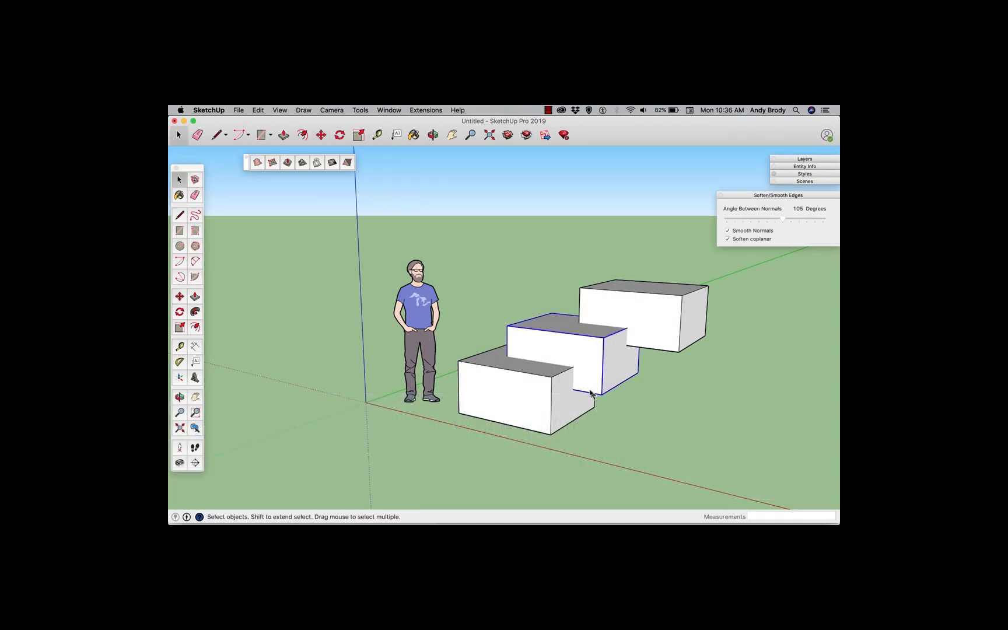
pyautogui.scroll(10, 583, 391)
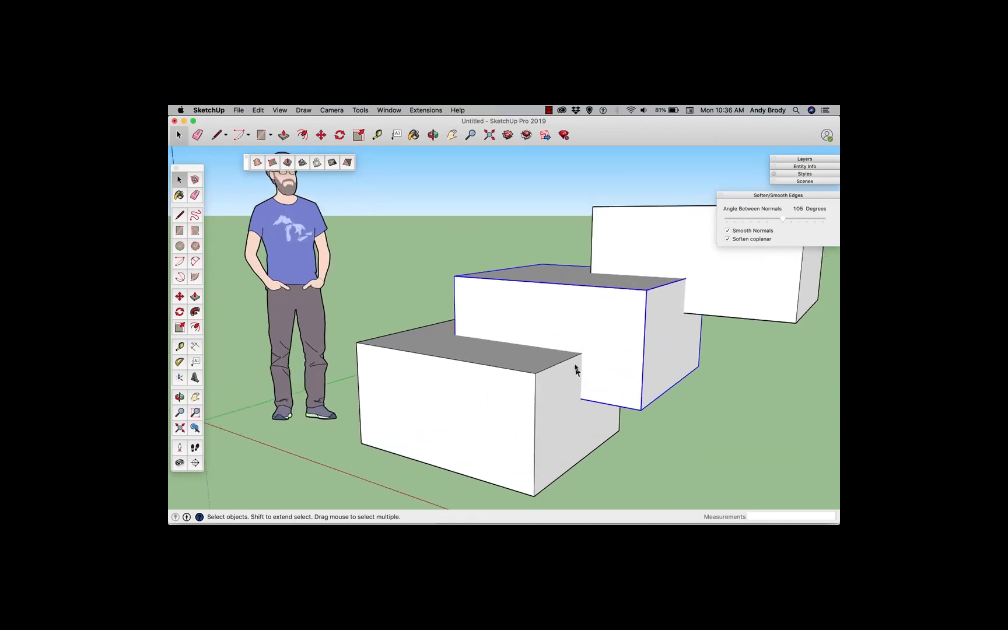
pyautogui.scroll(2, 581, 372)
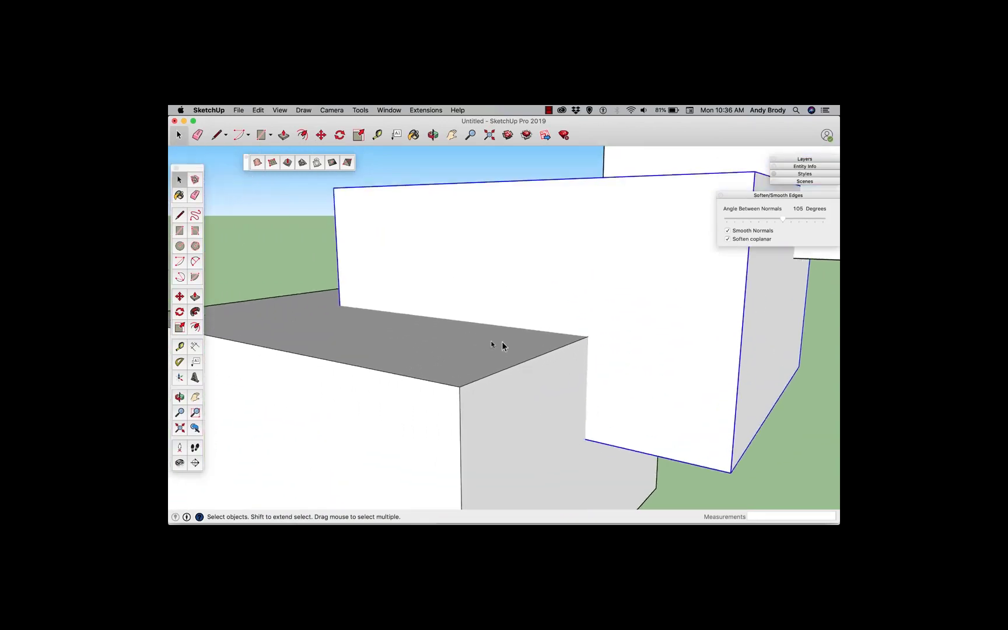
pyautogui.scroll(-10, 587, 362)
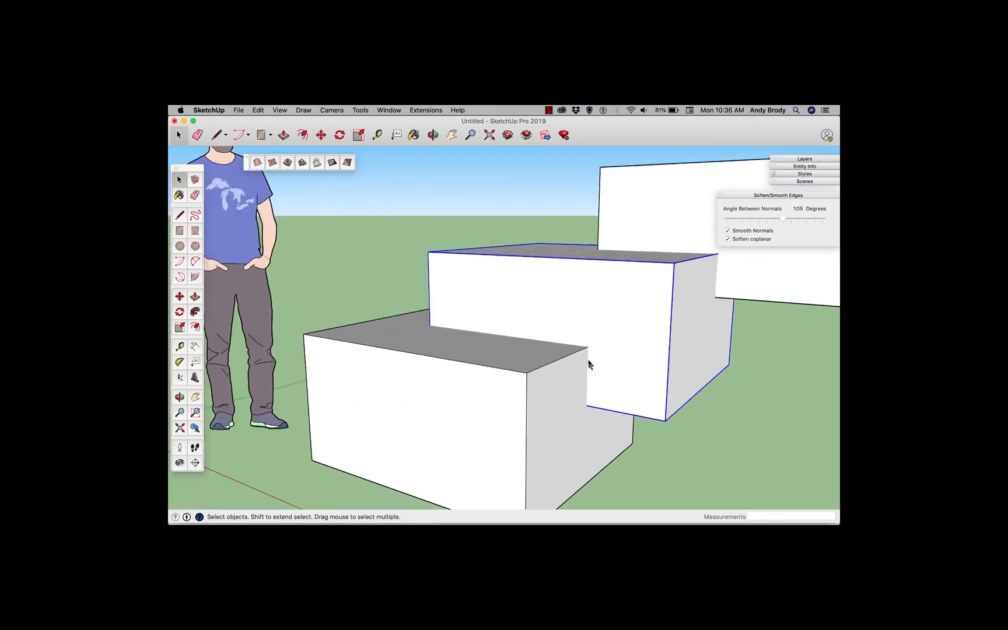
pyautogui.click(702, 396)
pyautogui.moveTo(715, 427); pyautogui.dragTo(519, 258)
pyautogui.moveTo(556, 338)
pyautogui.mouseDown(button='middle')
pyautogui.moveTo(589, 326)
pyautogui.moveTo(559, 344)
pyautogui.mouseUp(button='middle')
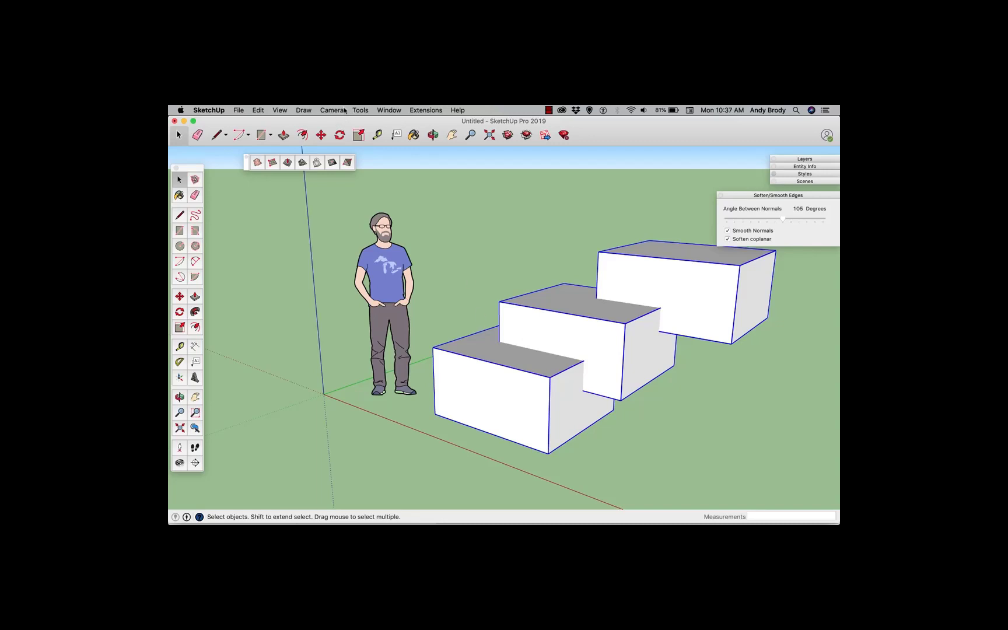
pyautogui.click(360, 109)
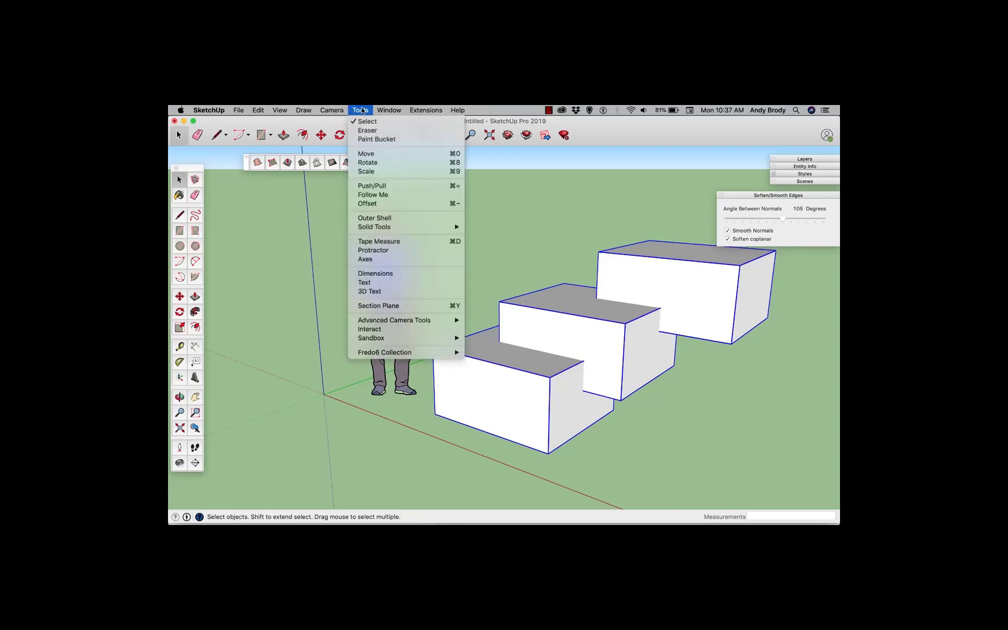
pyautogui.moveTo(402, 228)
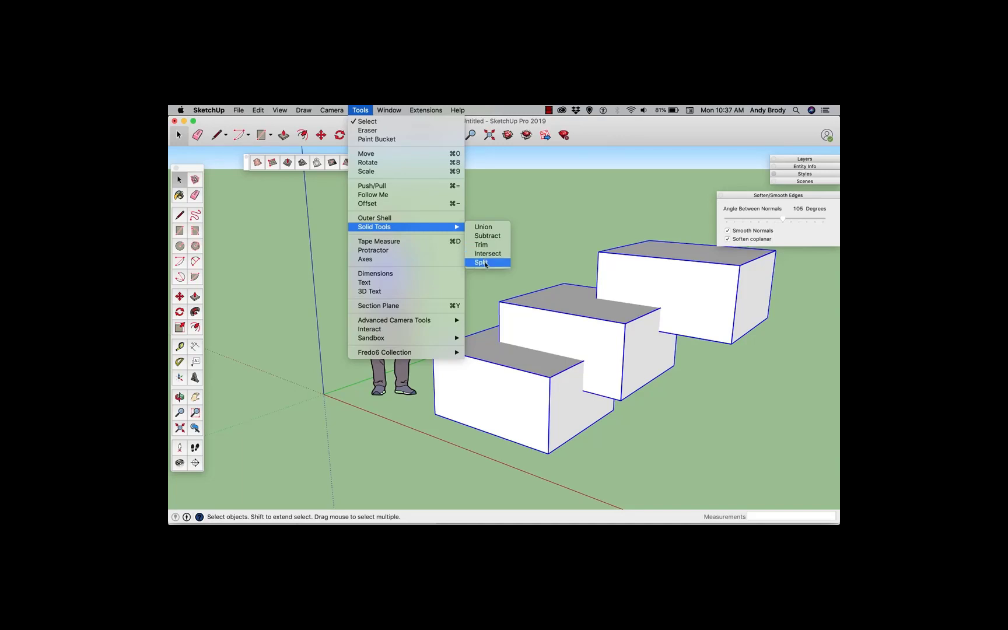
pyautogui.click(481, 227)
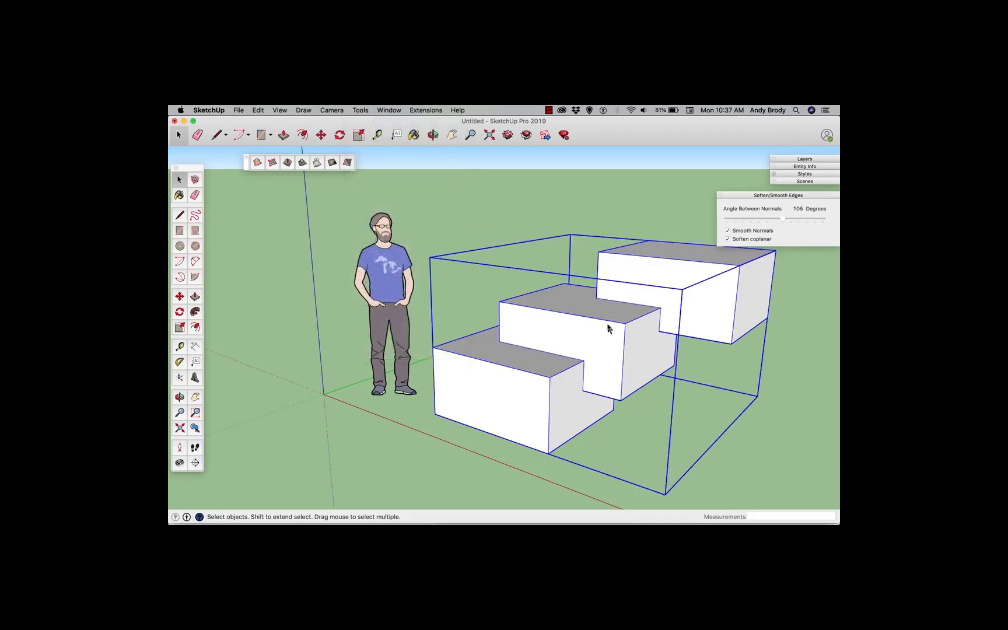
# Move the unioned solid slightly further from the figure along the ground
pyautogui.scroll(-3, 606, 328)
pyautogui.scroll(-1, 607, 328)
pyautogui.press('m')
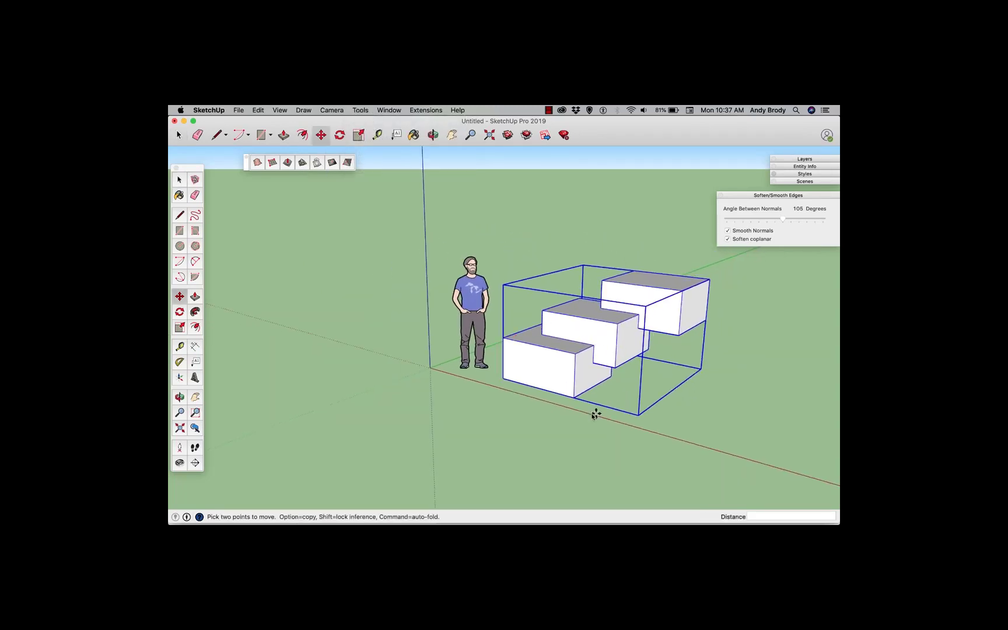
pyautogui.click(583, 417)
pyautogui.press('space')
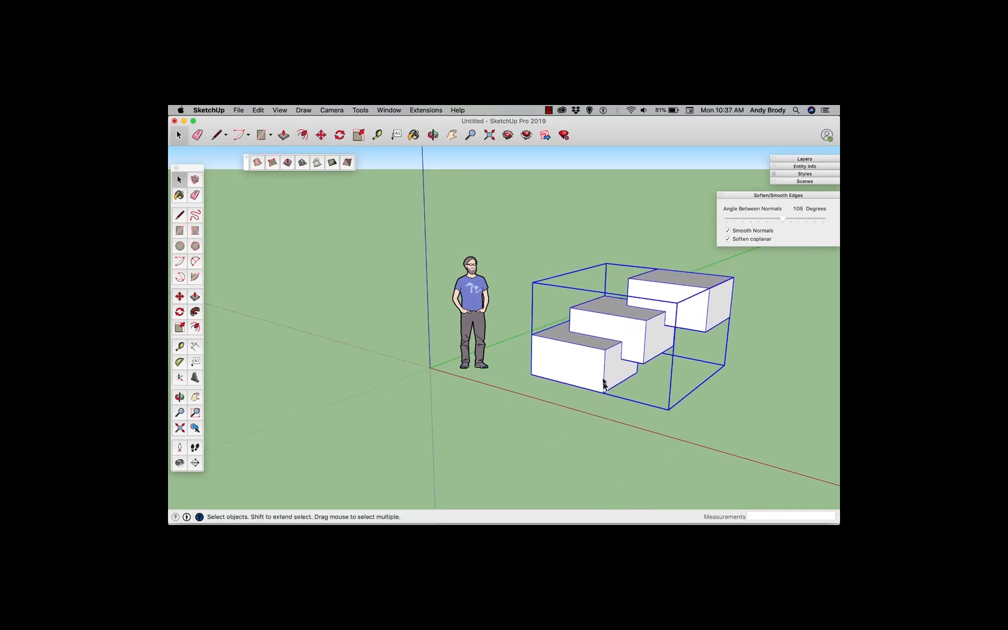
# Open the unioned group and select the middle step's front face to inspect the merged geometry
pyautogui.doubleClick(605, 374)
pyautogui.scroll(3, 619, 365)
pyautogui.click(625, 350)
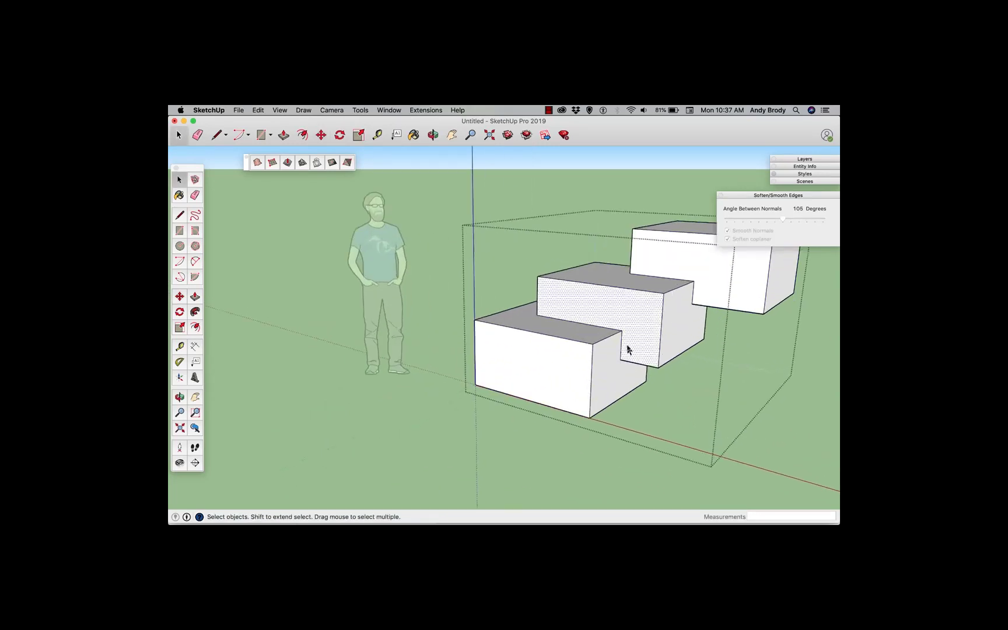
# Delete the middle step's front face to look inside the unioned solid, then undo the deletion
pyautogui.press('Delete')
pyautogui.scroll(3, 635, 358)
pyautogui.moveTo(636, 358); pyautogui.dragTo(544, 385, button='middle')
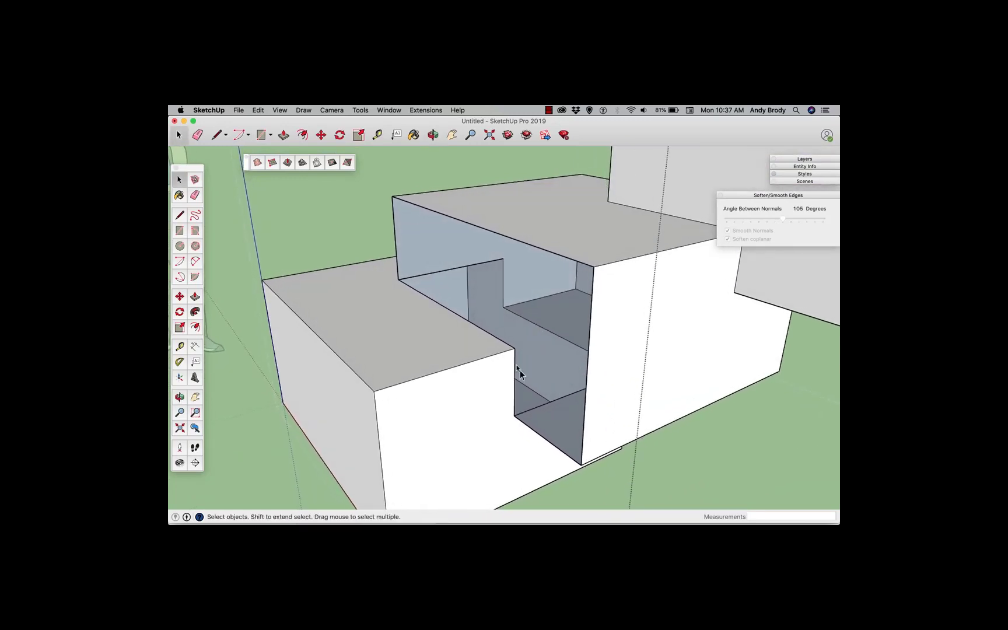
pyautogui.press('super+z')
# Exit editing of the unioned group
pyautogui.scroll(-5, 535, 371)
pyautogui.moveTo(547, 360); pyautogui.dragTo(583, 319, button='middle')
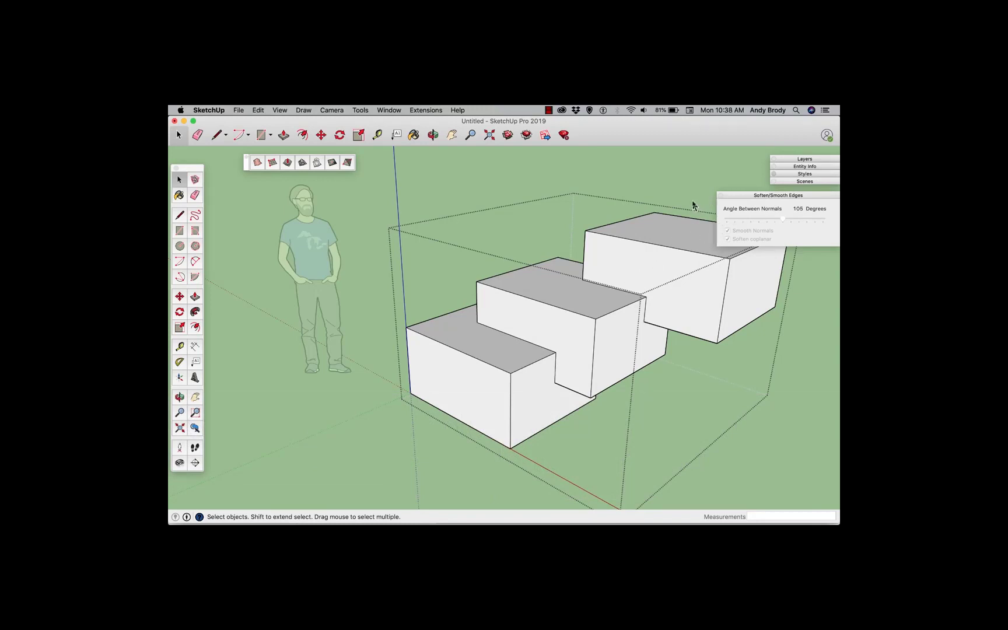
pyautogui.click(693, 205)
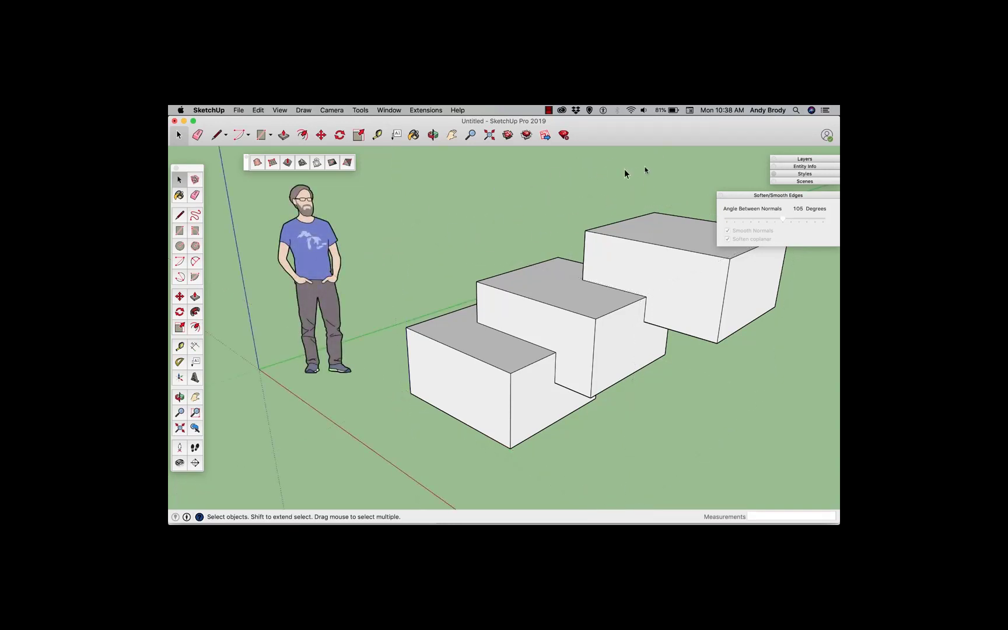
# Close the Sandbox toolbar and the Soften/Smooth Edges panel
pyautogui.moveTo(246, 165); pyautogui.dragTo(241, 168)
pyautogui.click(241, 161)
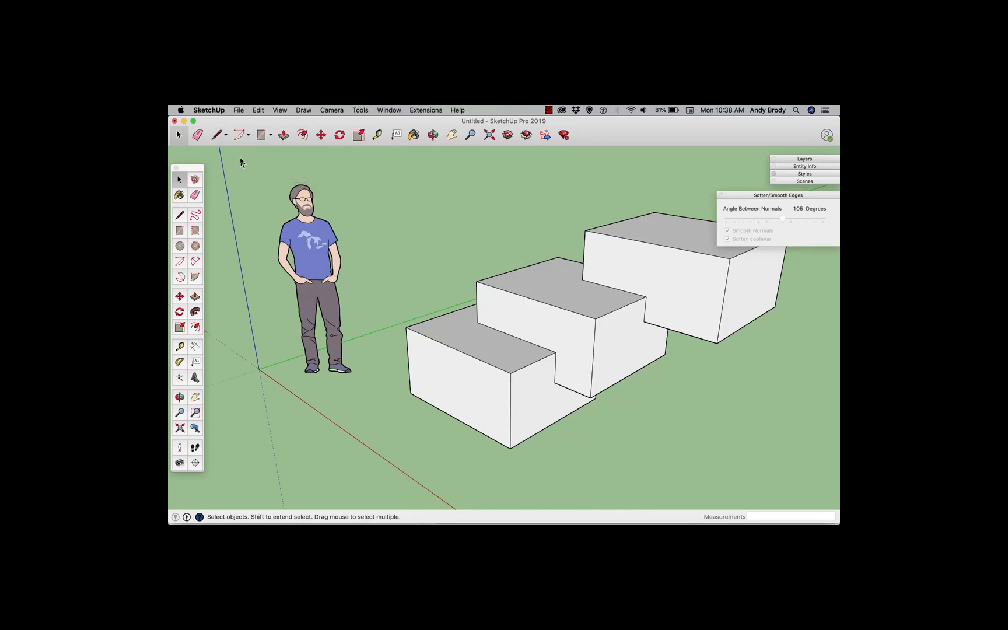
pyautogui.click(721, 195)
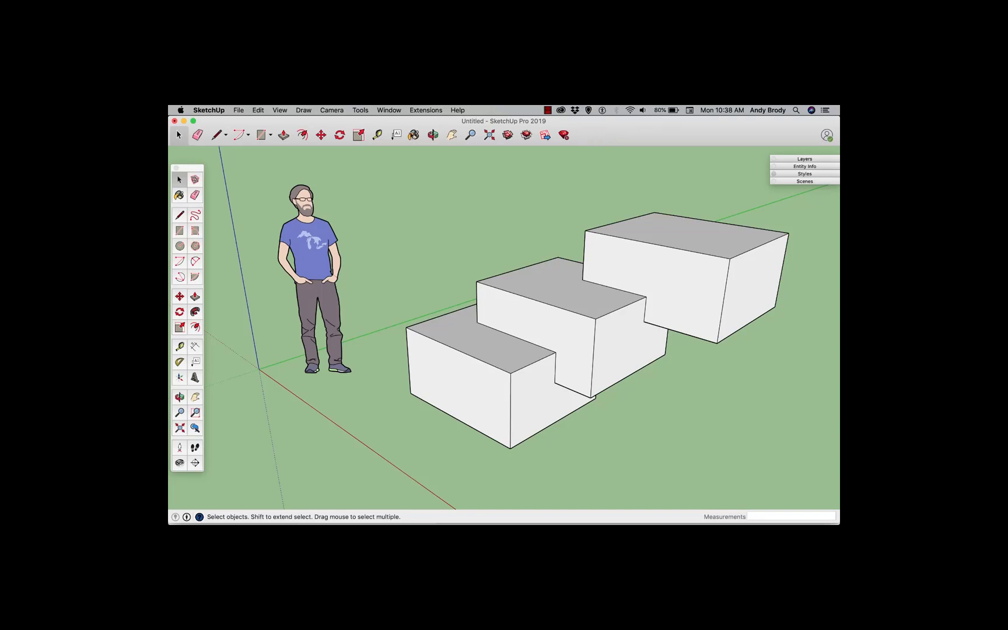
pyautogui.click(280, 111)
pyautogui.moveTo(291, 146)
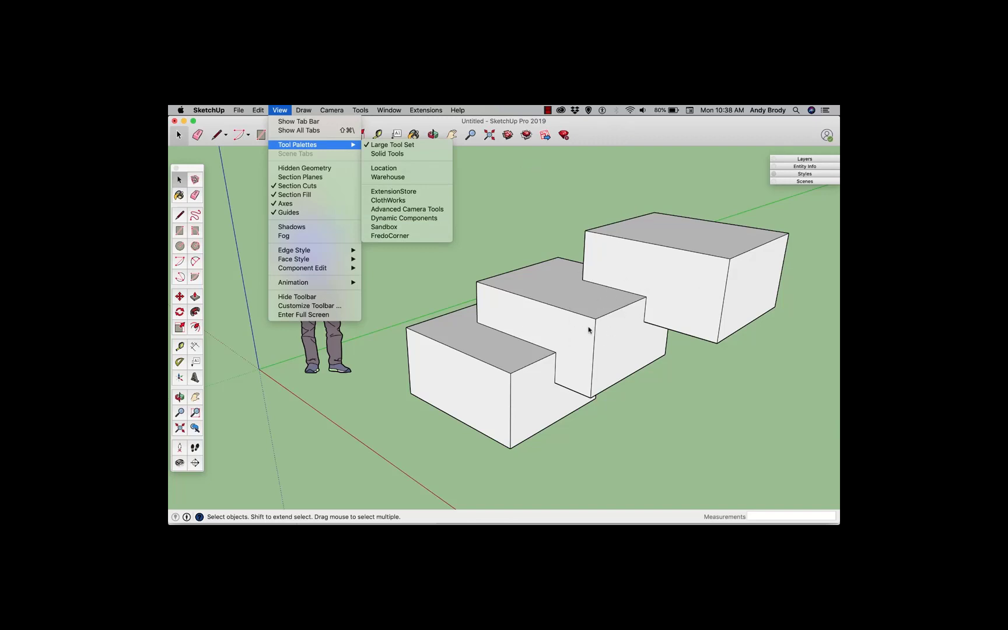
pyautogui.click(615, 257)
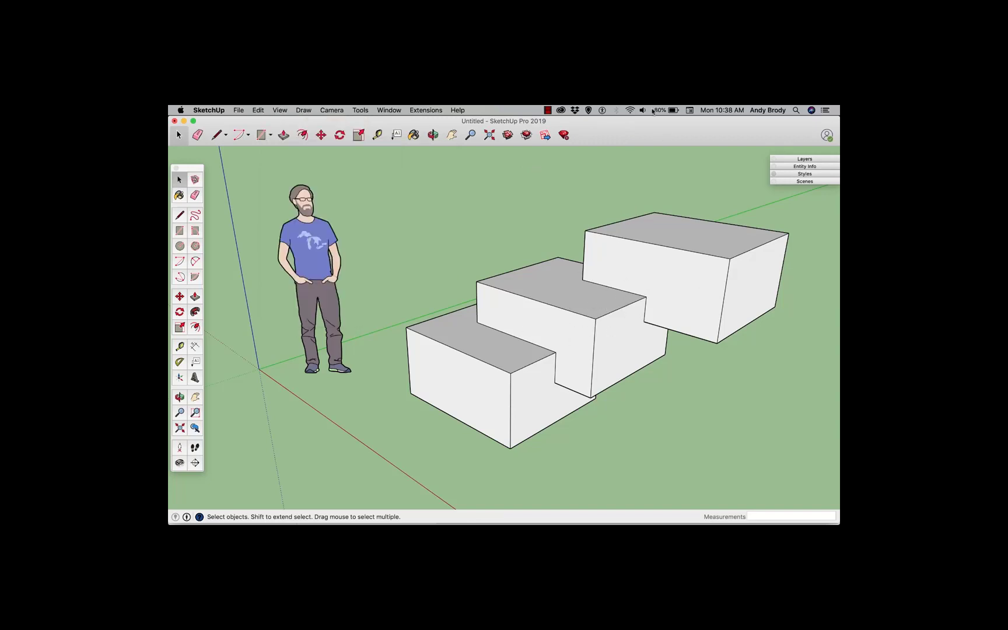
# Customize the main toolbar by adding the Outer Shell tool to it
pyautogui.rightClick(613, 137)
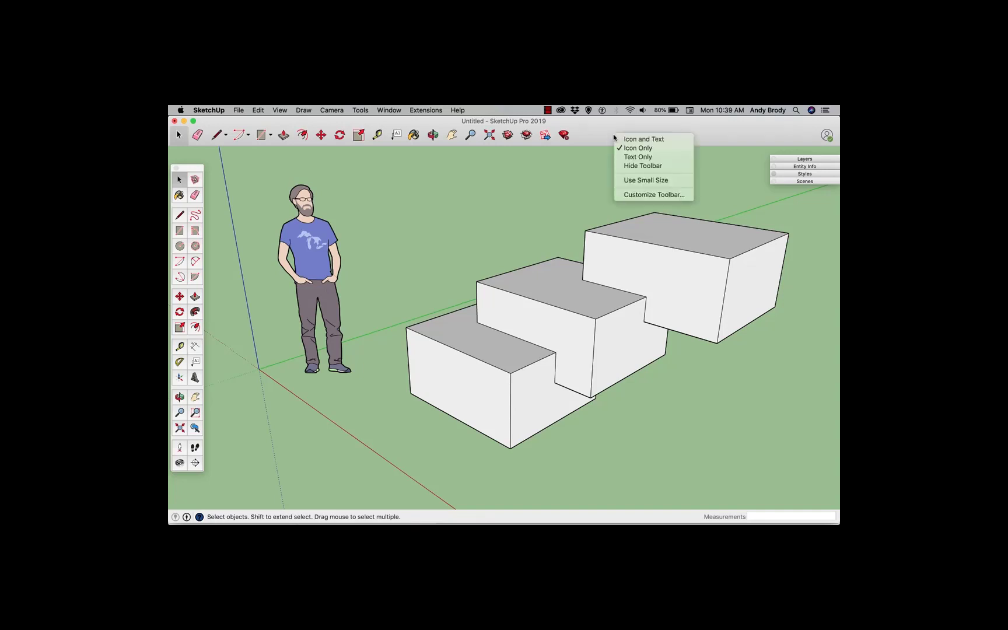
pyautogui.click(635, 195)
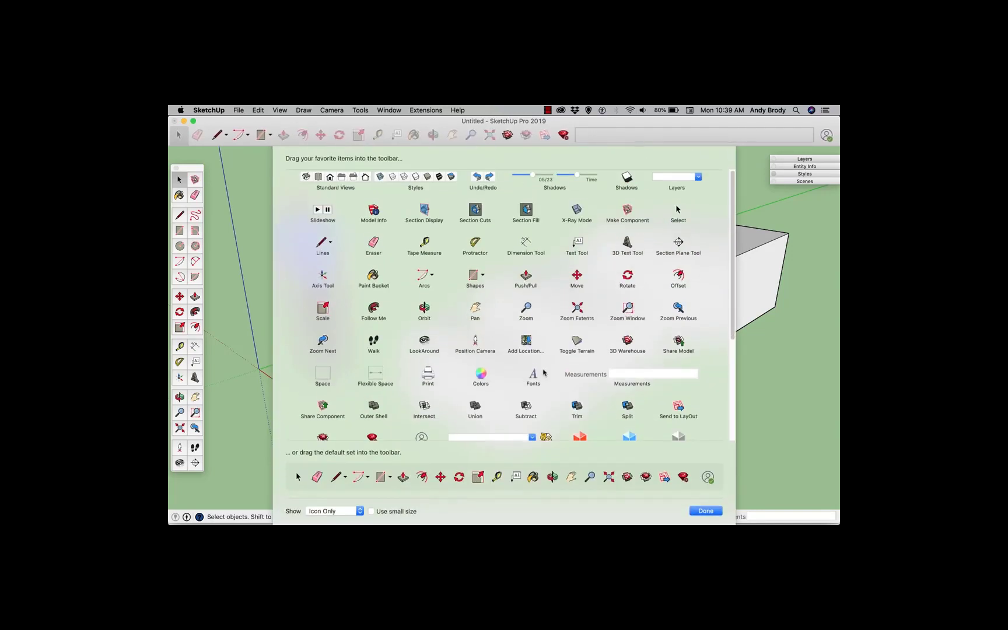
pyautogui.scroll(-6, 645, 369)
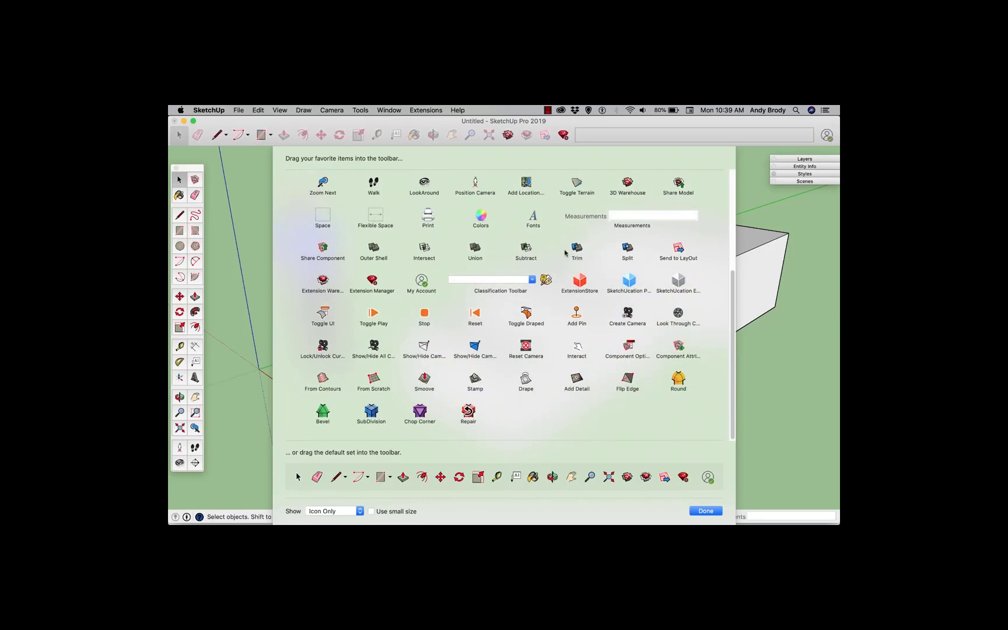
pyautogui.moveTo(372, 250); pyautogui.dragTo(606, 133)
pyautogui.click(704, 511)
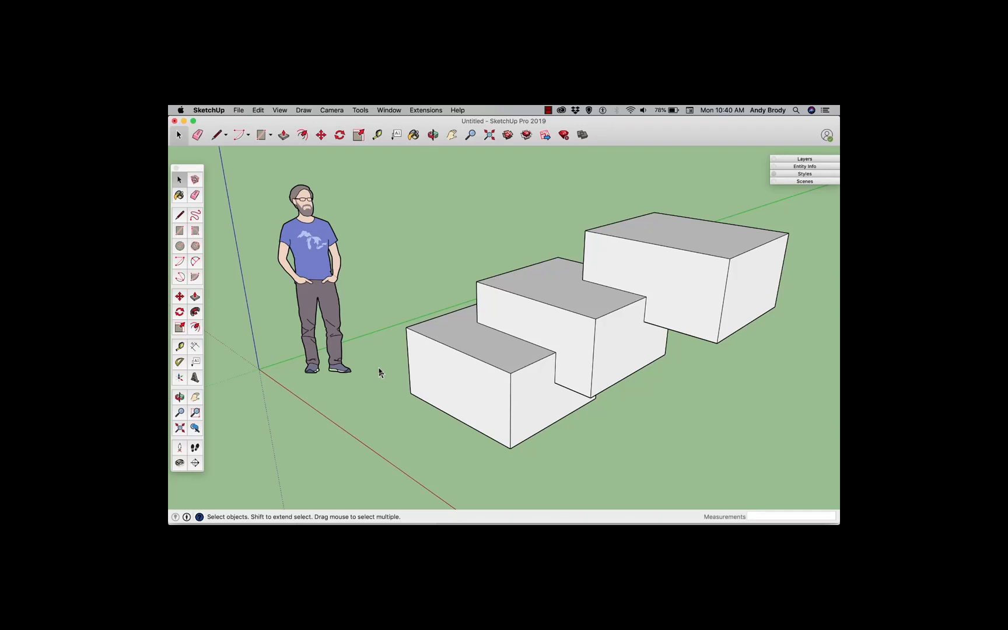
# Install the 1001bit Tools (Freeware) extension from the Extension Warehouse's top extensions, accepting the compatibility and access warnings
pyautogui.click(526, 135)
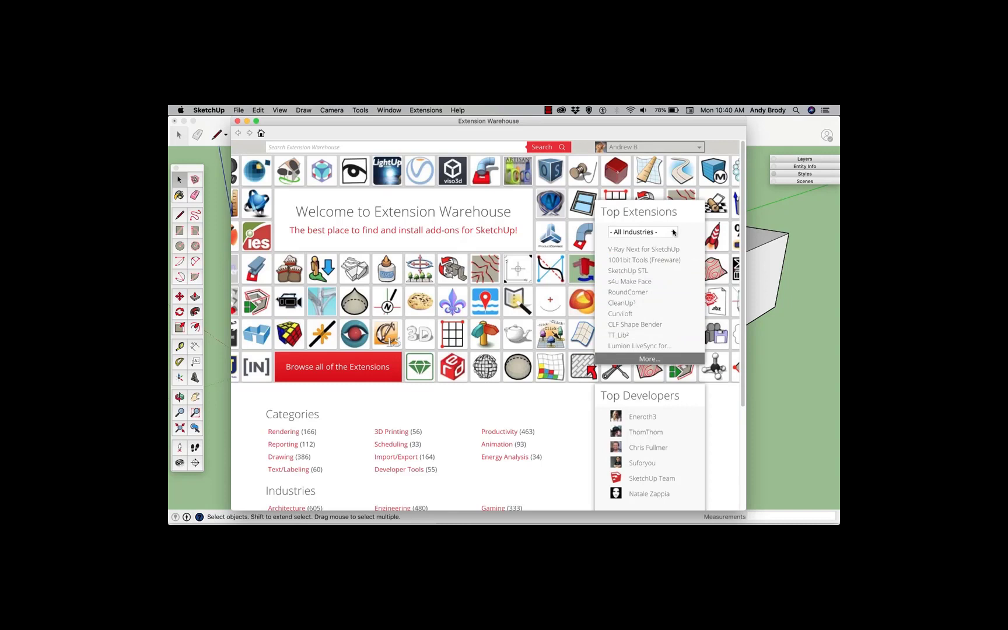
pyautogui.click(634, 262)
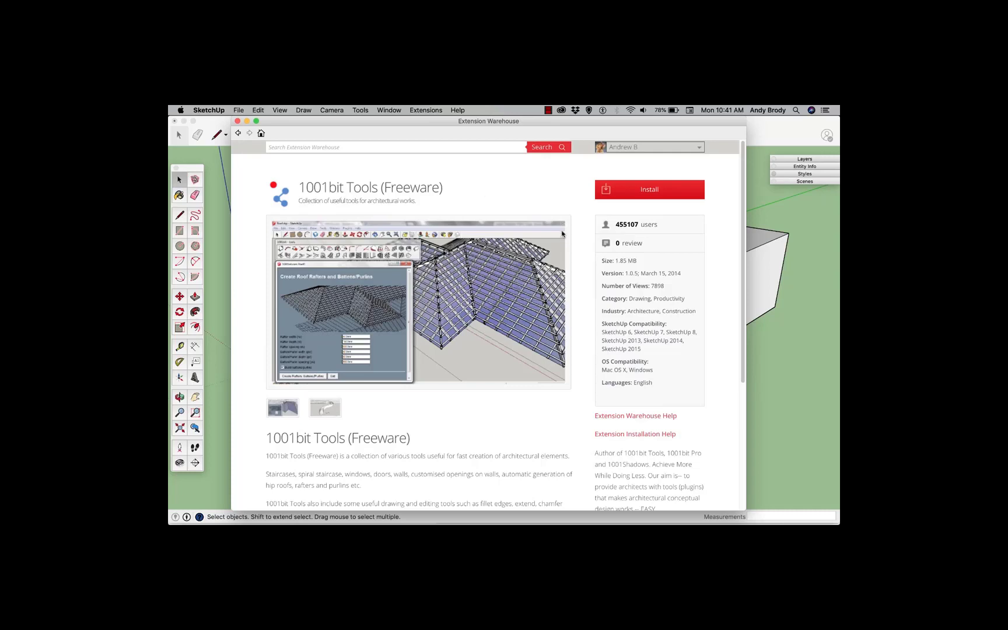
pyautogui.click(632, 192)
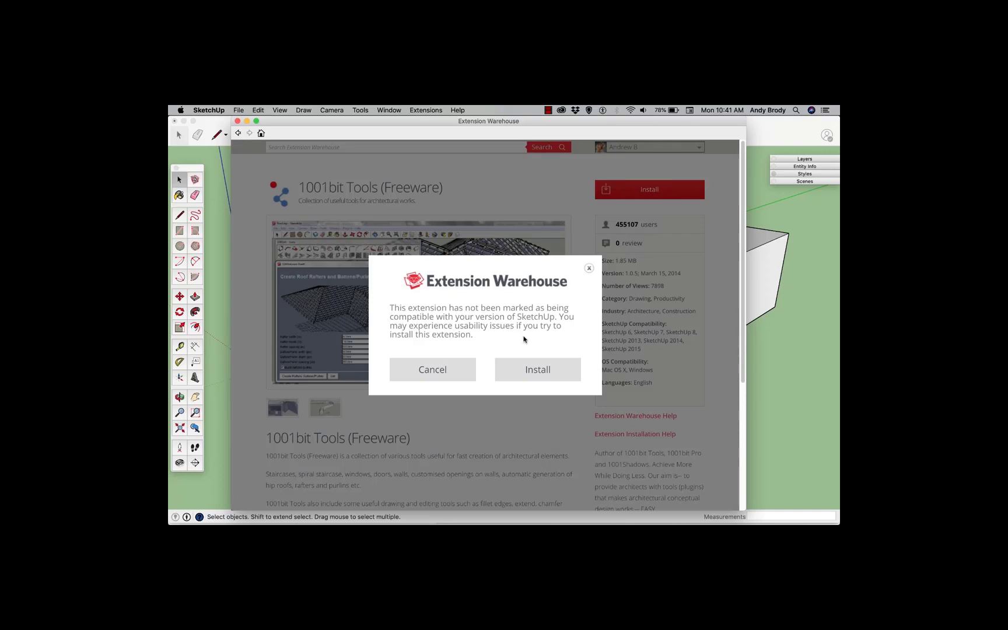
pyautogui.click(527, 369)
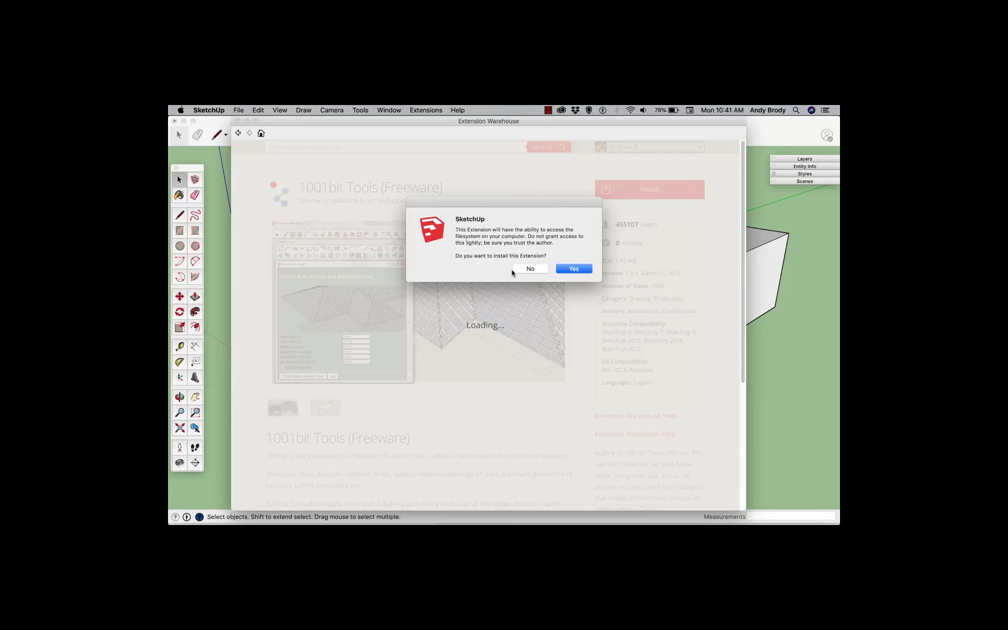
pyautogui.click(573, 269)
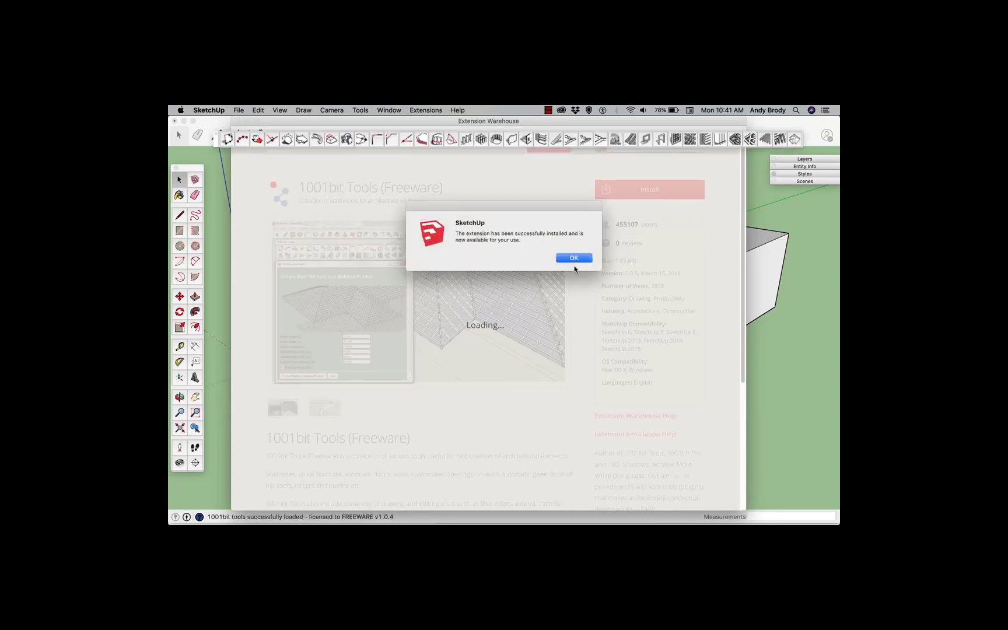
pyautogui.click(574, 258)
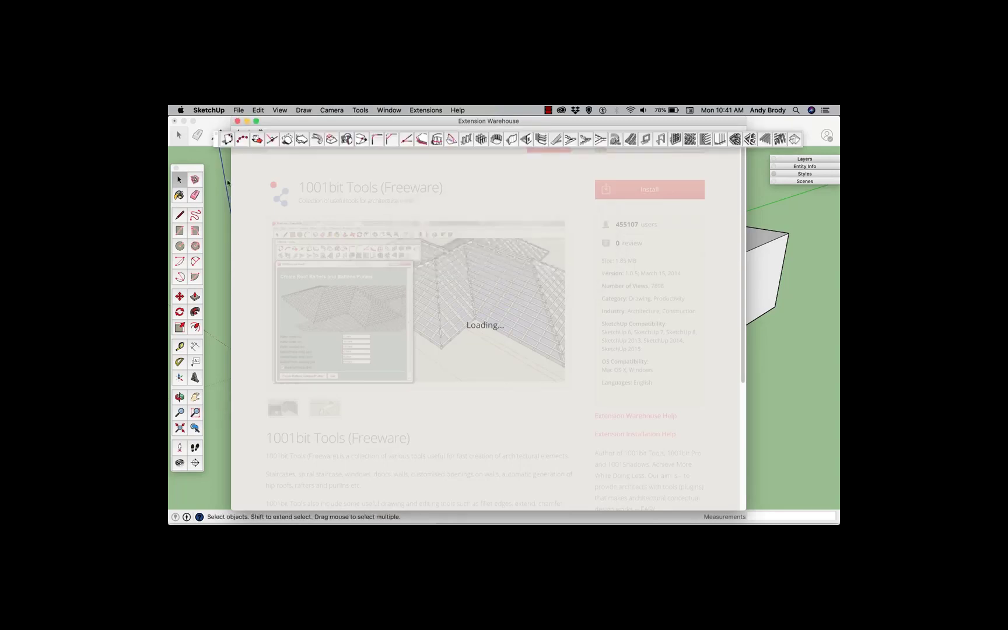
# Close the Extension Warehouse and dock the new 1001bit toolbar below the main toolbar
pyautogui.moveTo(274, 122); pyautogui.dragTo(291, 193)
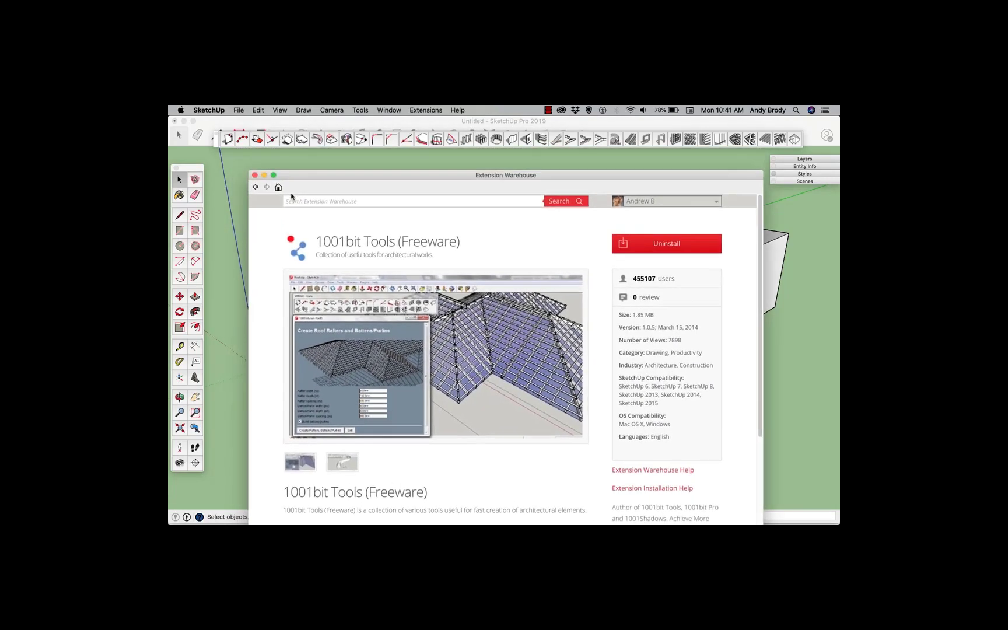
pyautogui.click(253, 176)
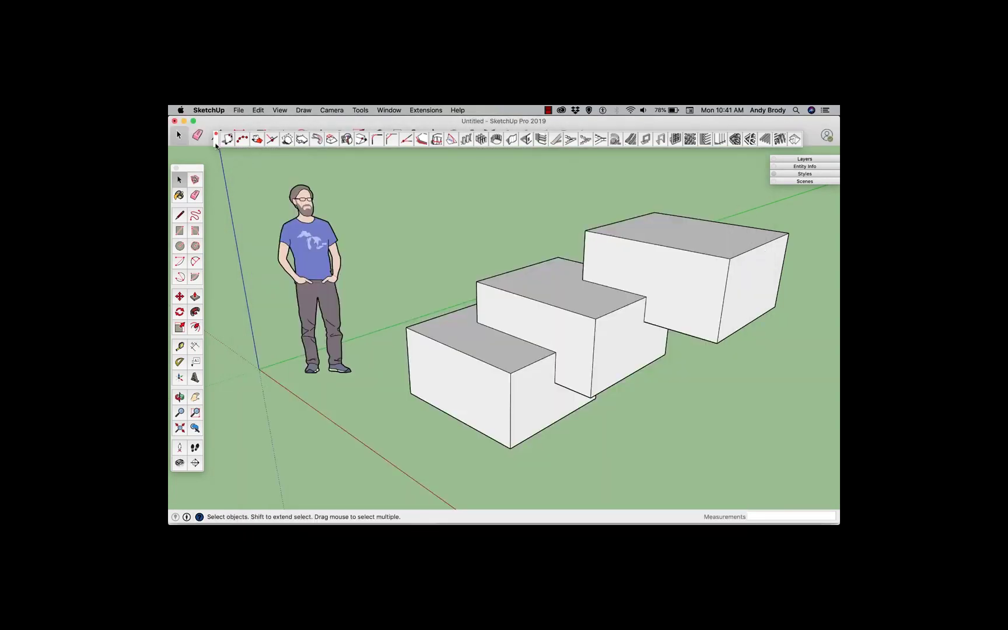
pyautogui.moveTo(217, 146); pyautogui.dragTo(219, 171)
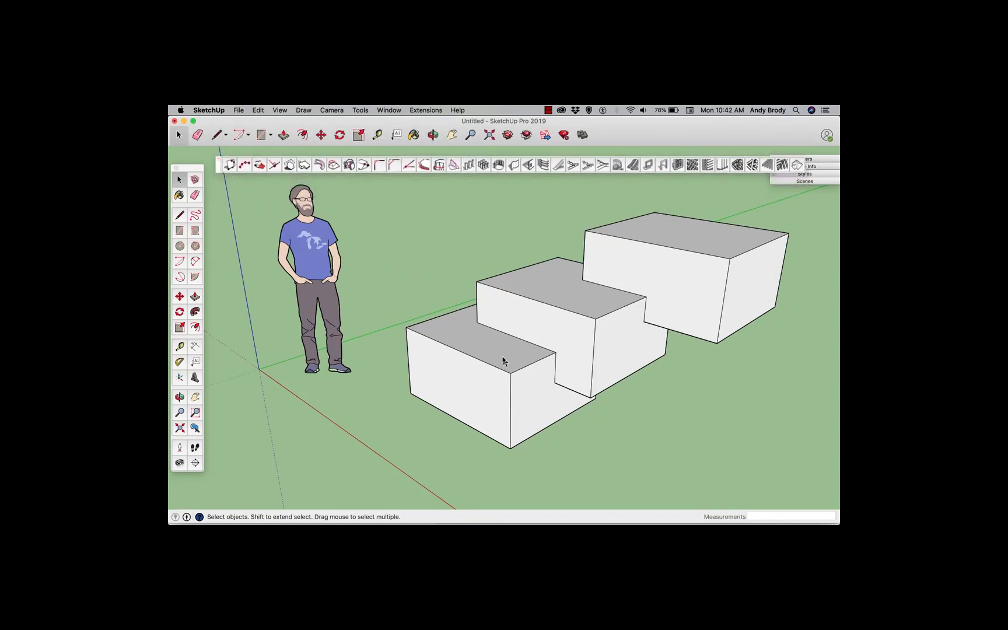
# Open the 1001bit Create Vertical Wall tool and set the wall height to 10'
pyautogui.scroll(-2, 503, 360)
pyautogui.scroll(-2, 503, 361)
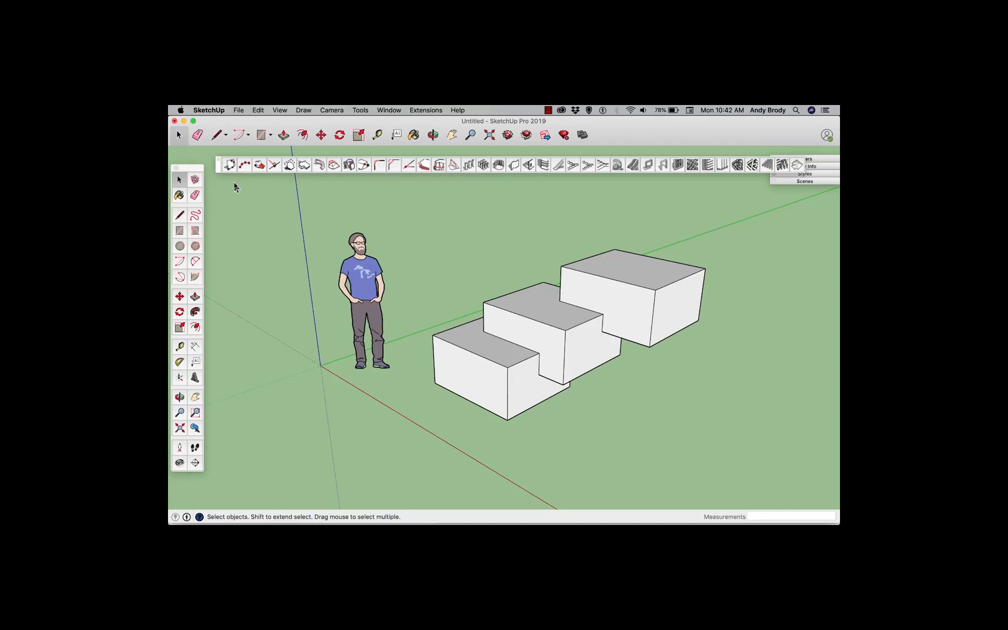
pyautogui.scroll(-5, 539, 330)
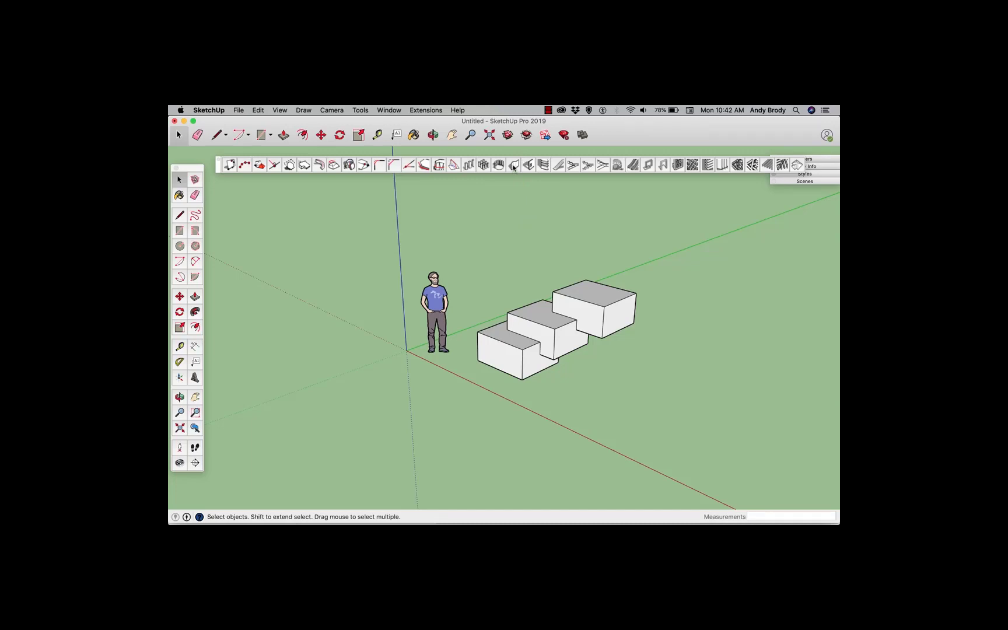
pyautogui.click(513, 166)
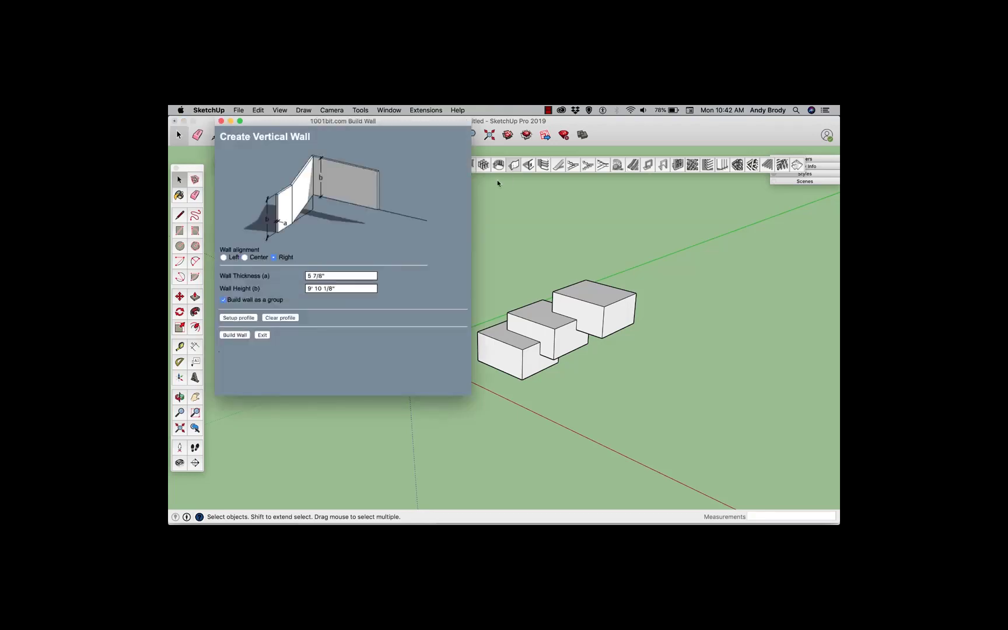
pyautogui.moveTo(399, 124); pyautogui.dragTo(400, 184)
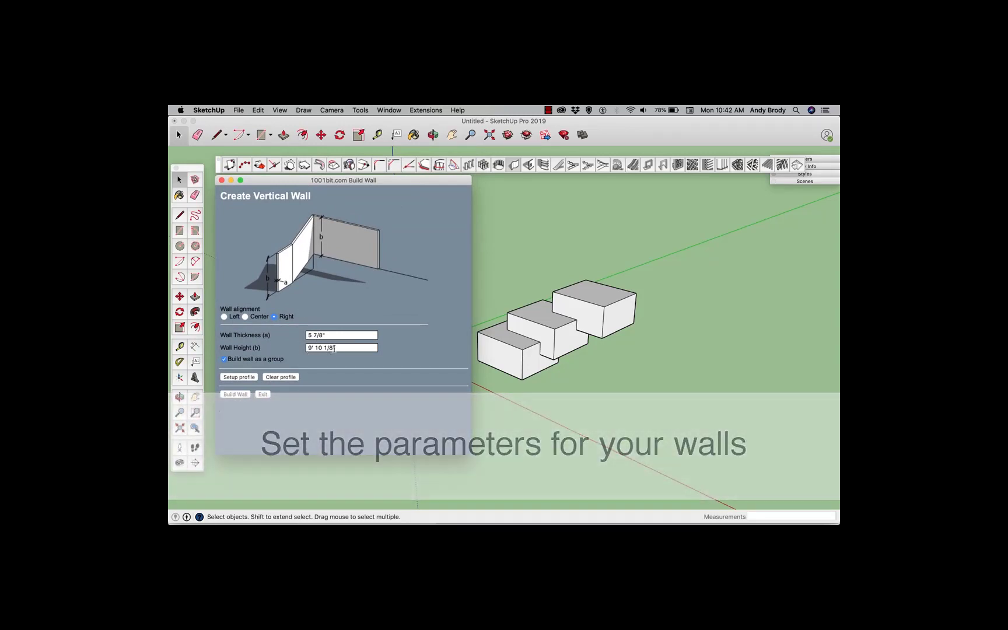
pyautogui.moveTo(335, 348); pyautogui.dragTo(295, 349)
pyautogui.write('10')
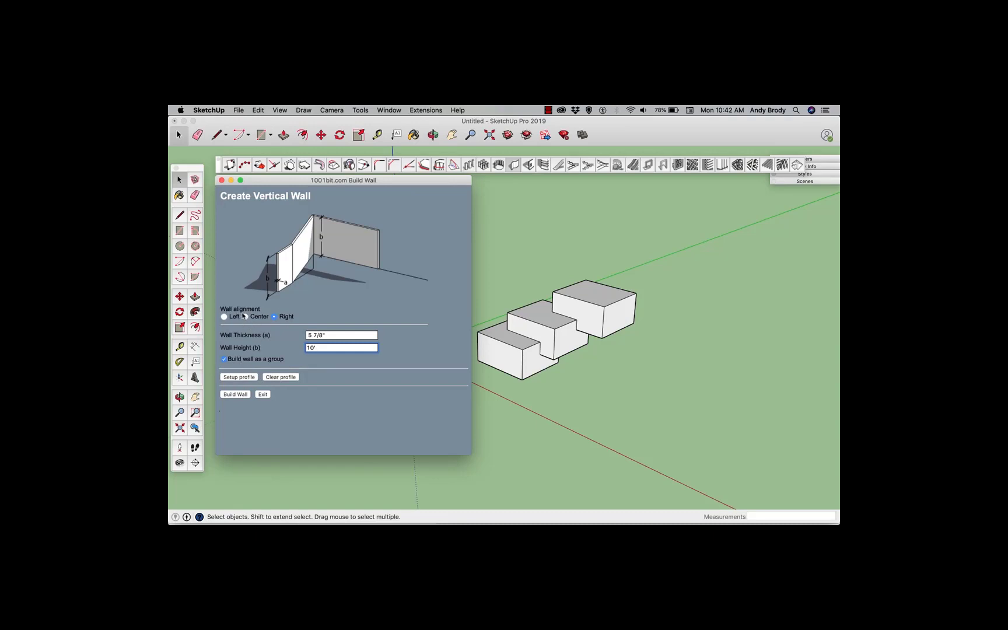
# Build walls around the figure and boxes by picking three corner points and finishing back at the start
pyautogui.click(236, 395)
pyautogui.click(322, 427)
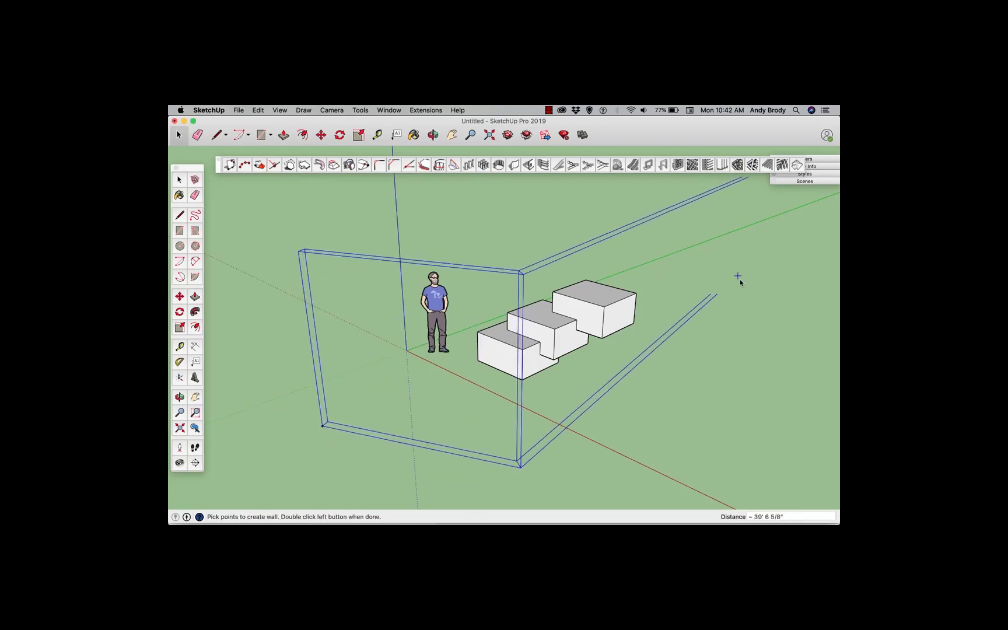
pyautogui.click(729, 312)
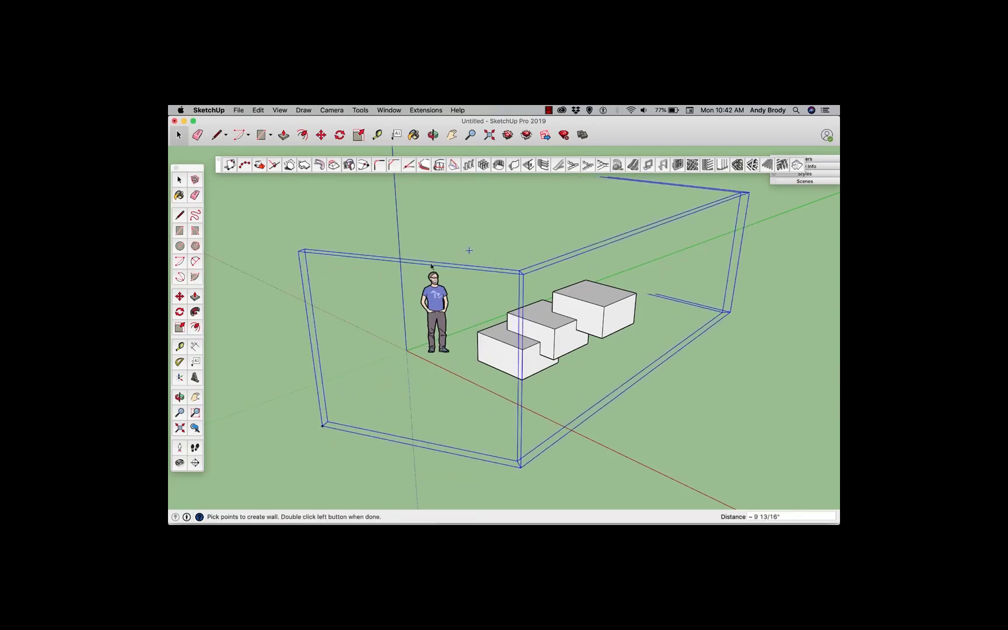
pyautogui.click(475, 254)
pyautogui.doubleClick(322, 427)
# Open the wall group and set the 1001bit Create Wall Opening width to 3' and height to 5'
pyautogui.moveTo(375, 426); pyautogui.dragTo(365, 365, button='middle')
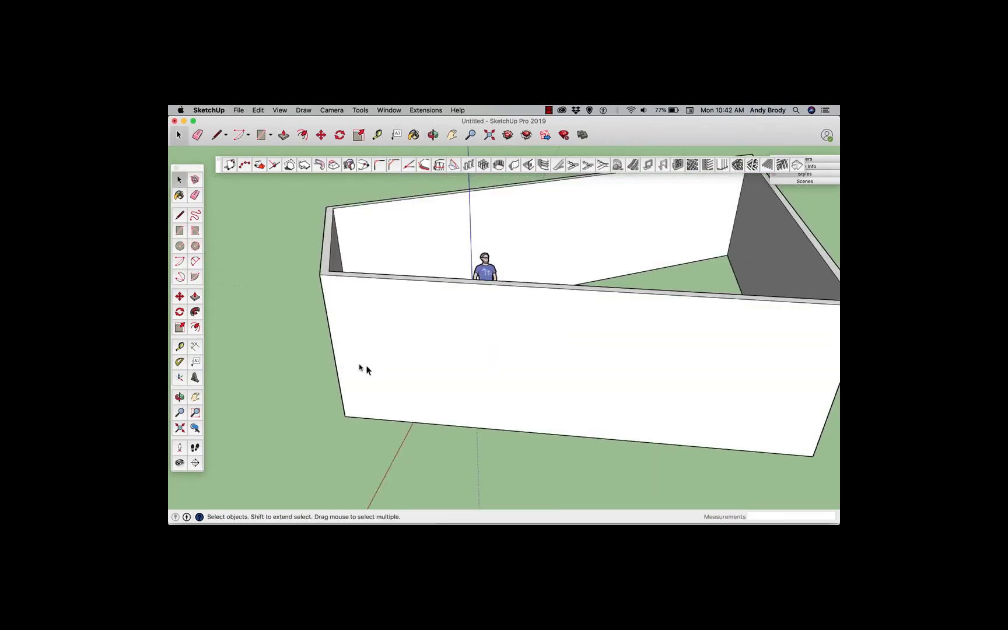
pyautogui.doubleClick(441, 316)
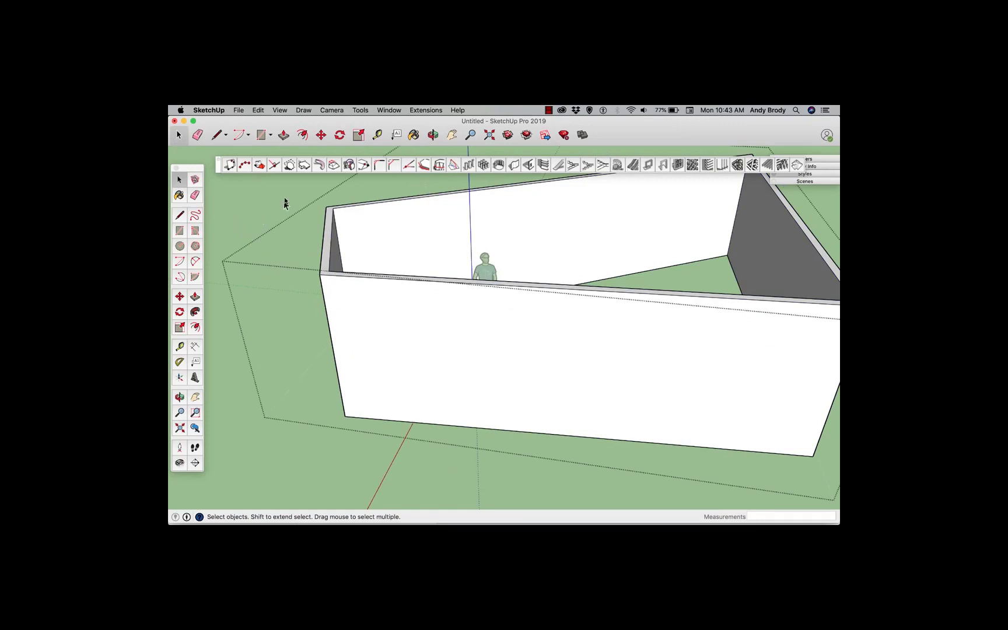
pyautogui.click(528, 165)
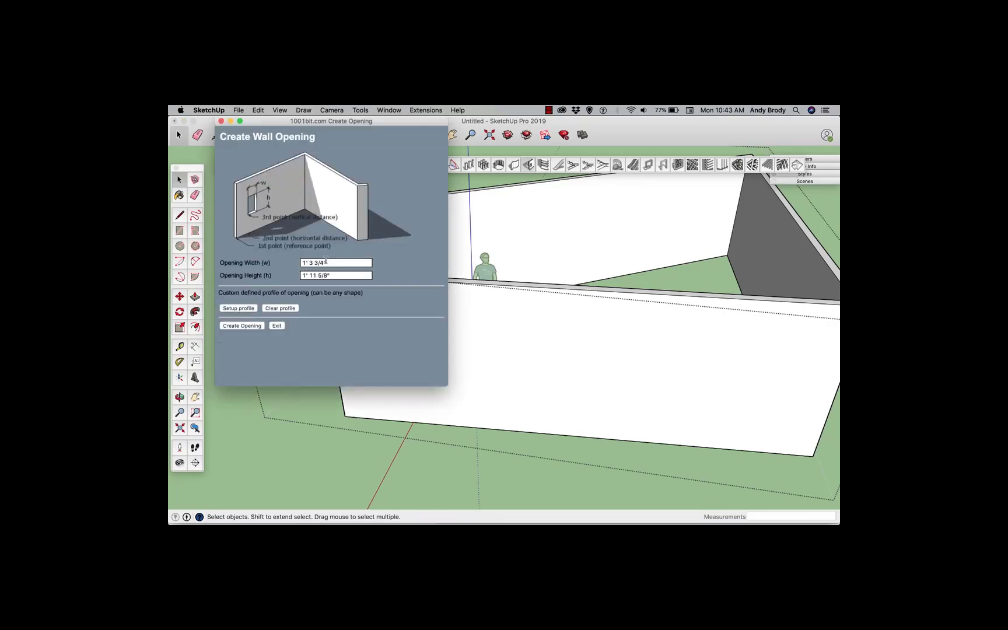
pyautogui.moveTo(328, 261); pyautogui.dragTo(298, 262)
pyautogui.write("3'")
pyautogui.press('Tab')
pyautogui.write("5'")
# Create the opening in the front wall by picking a reference point, horizontal distance and vertical distance
pyautogui.click(256, 325)
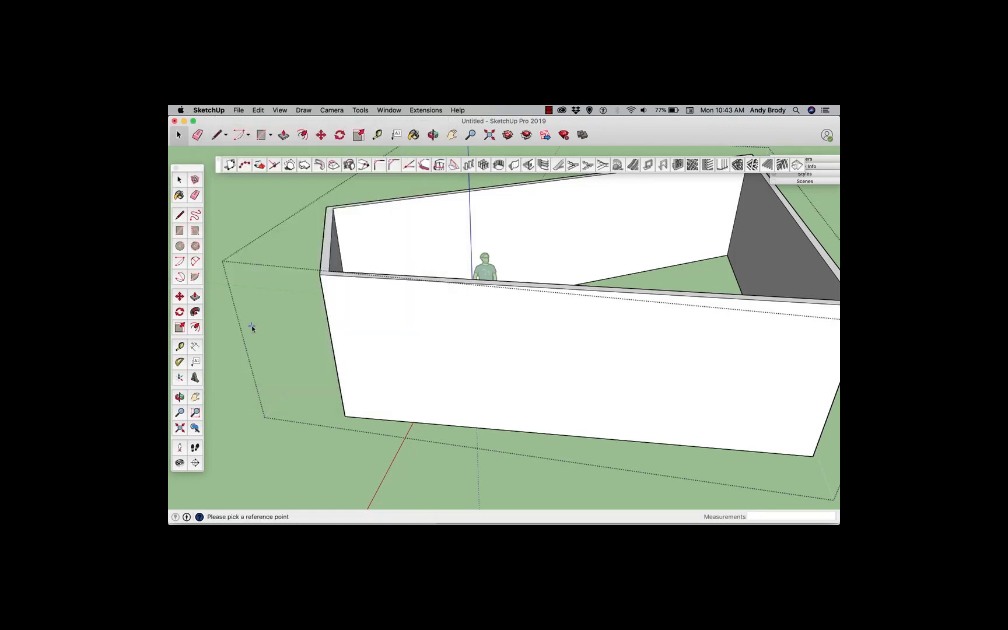
pyautogui.click(344, 416)
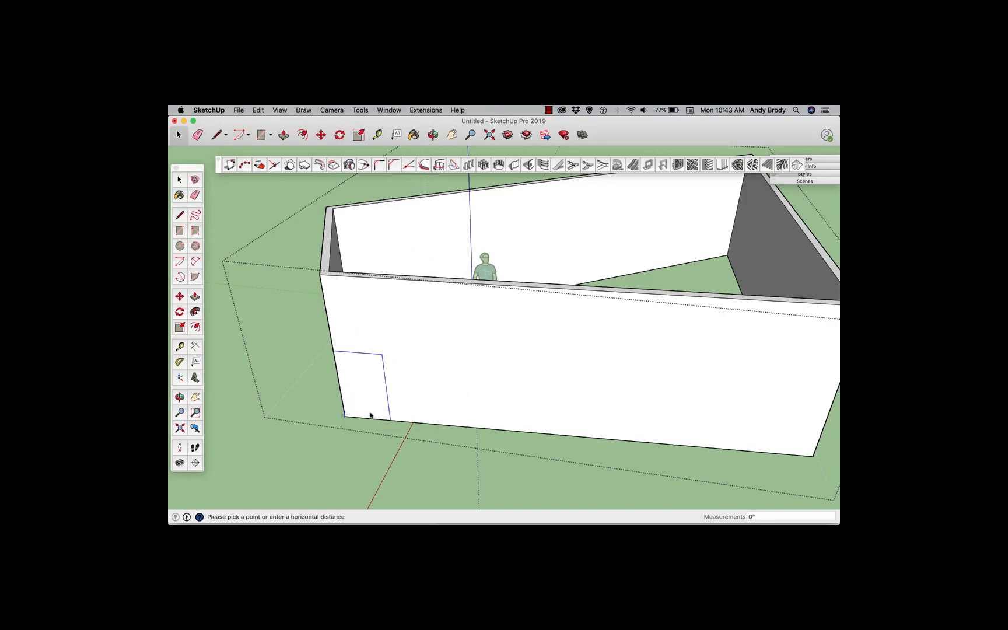
pyautogui.click(460, 427)
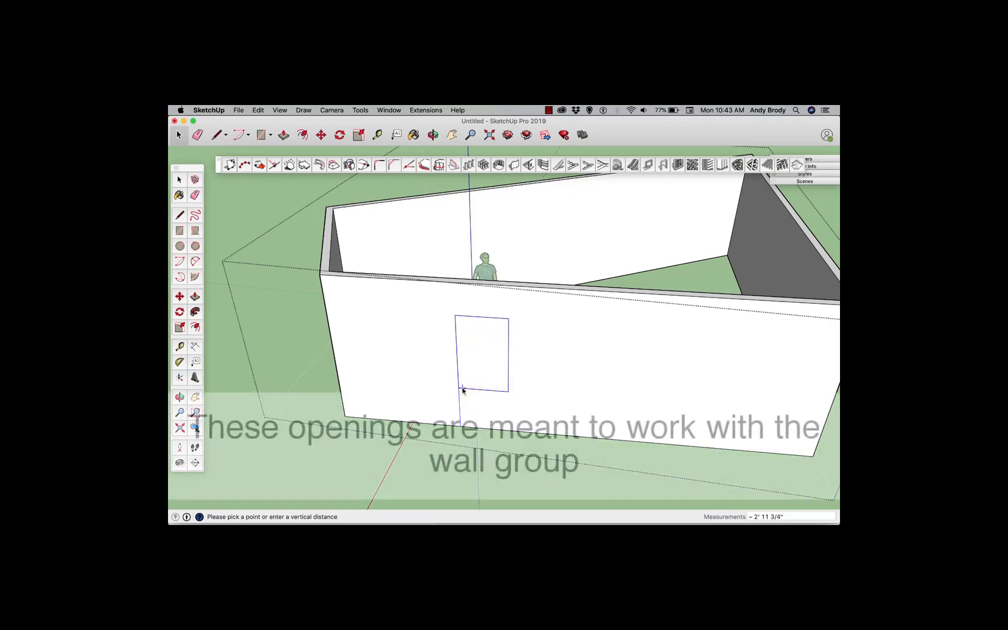
pyautogui.click(462, 388)
pyautogui.moveTo(461, 388); pyautogui.dragTo(409, 353, button='middle')
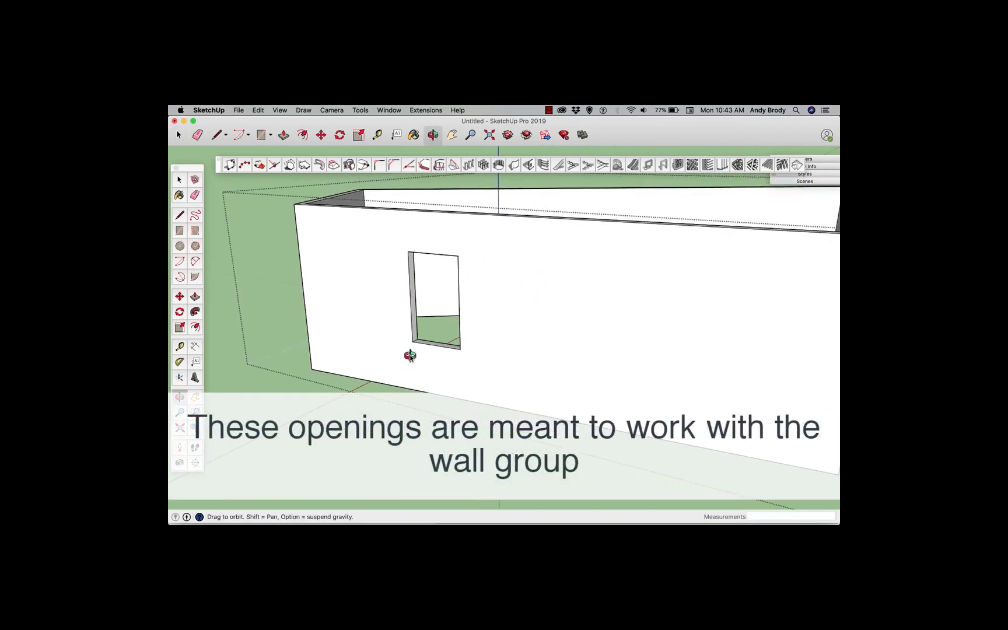
pyautogui.scroll(3, 420, 341)
pyautogui.scroll(-8, 422, 392)
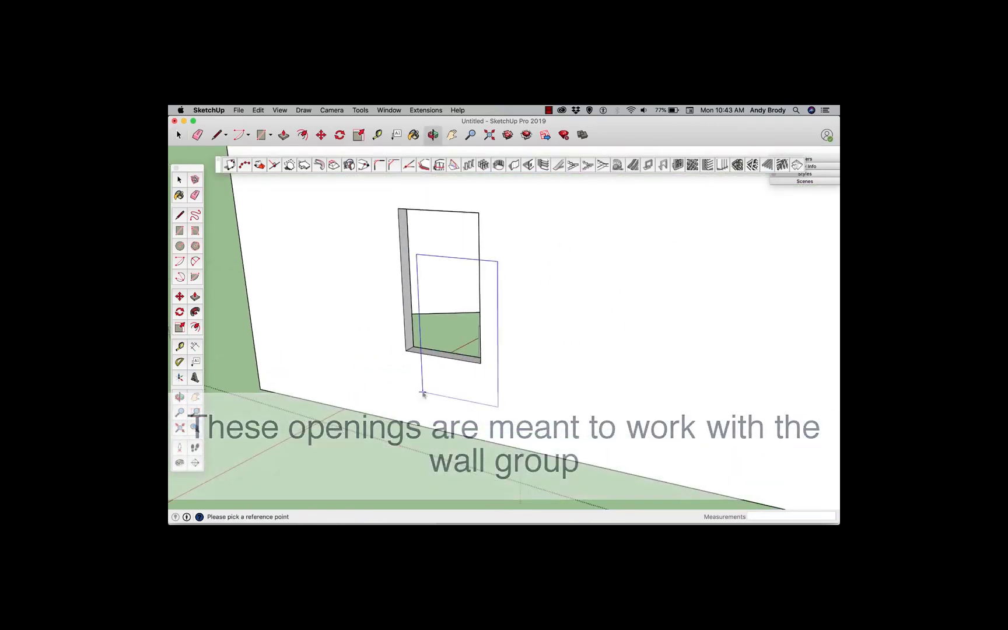
# Exit the wall opening tool and orbit around the walled room to view the new opening
pyautogui.moveTo(434, 375); pyautogui.dragTo(477, 452, button='middle')
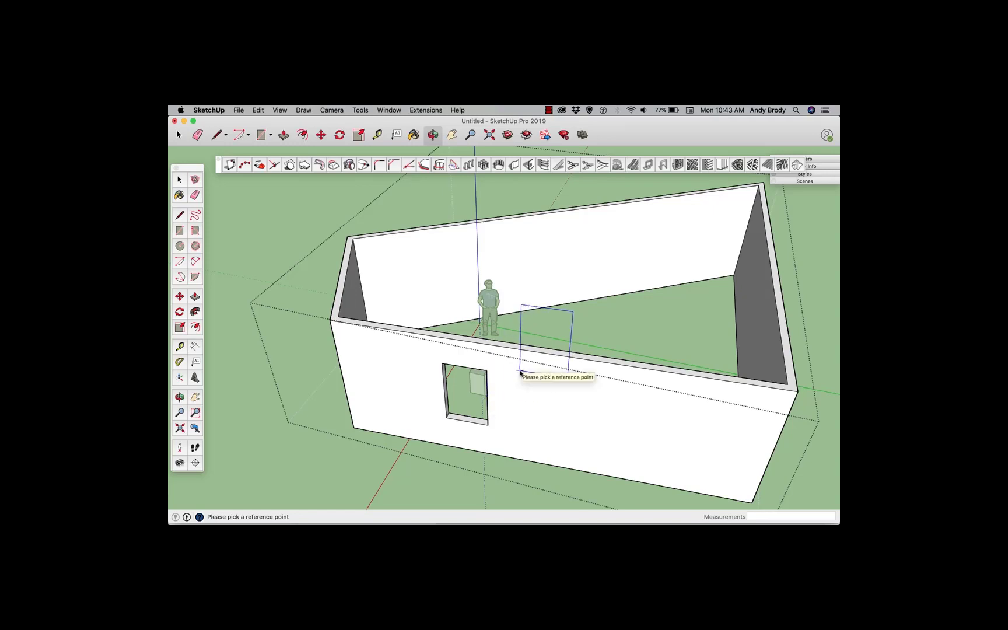
pyautogui.moveTo(521, 373); pyautogui.dragTo(416, 386, button='middle')
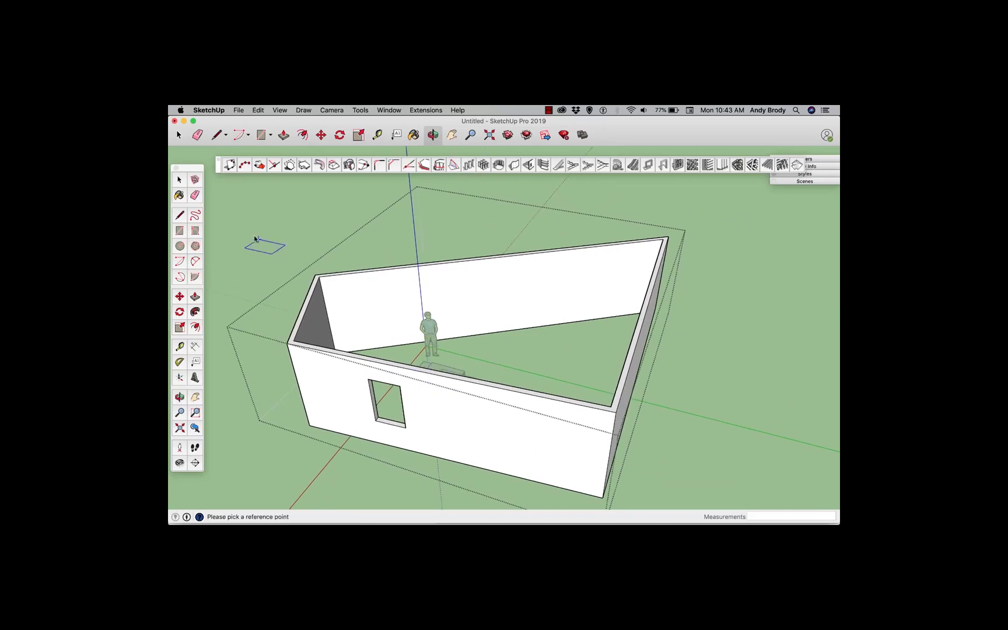
pyautogui.click(179, 180)
pyautogui.click(257, 245)
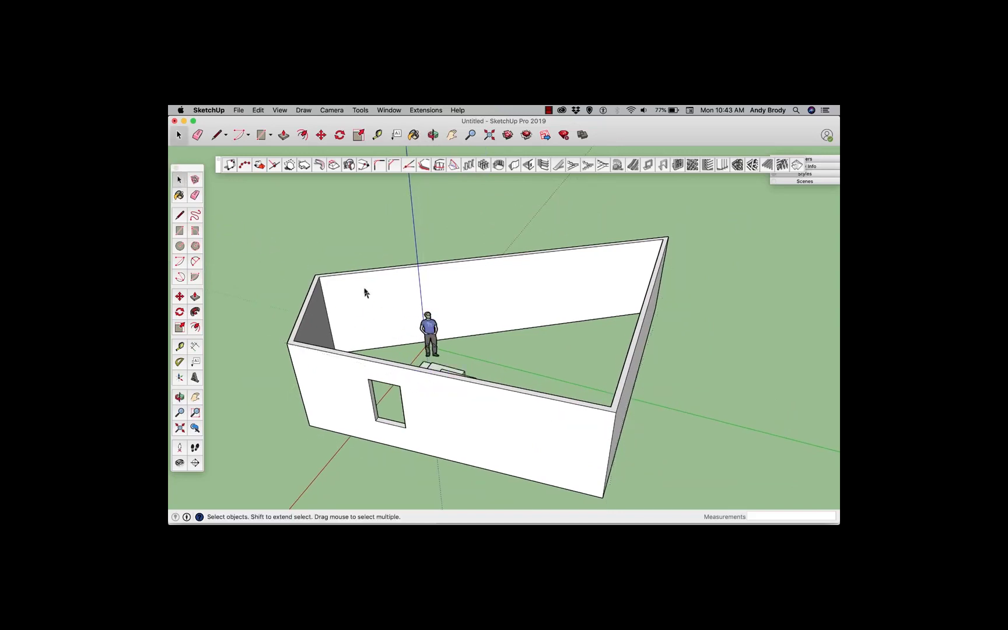
pyautogui.moveTo(553, 285); pyautogui.dragTo(525, 283, button='middle')
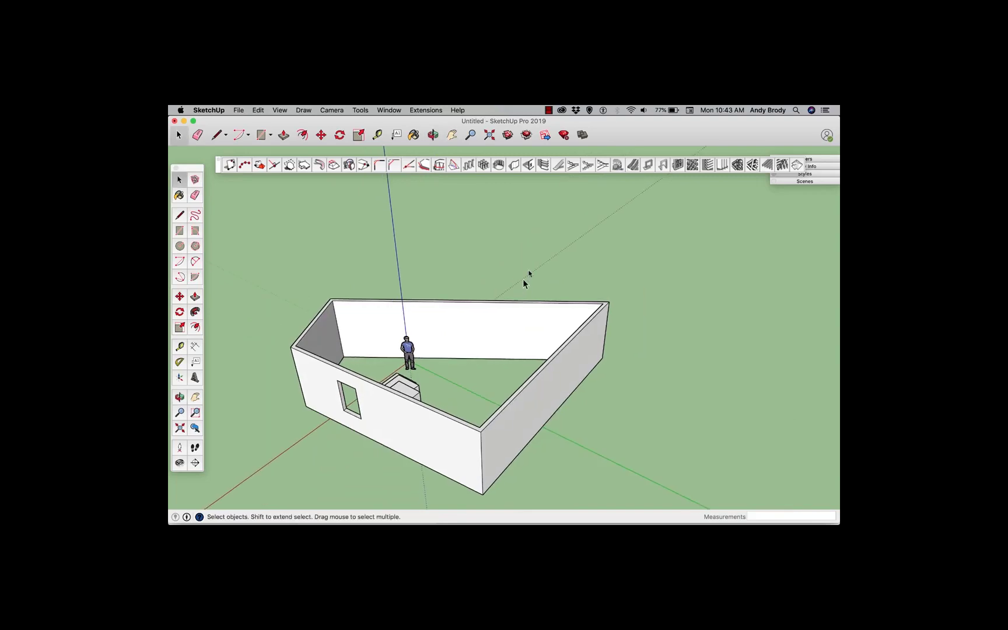
# Build a two-flight staircase with 1001bit Build Staircase 2 beside the room, picking its start point and direction
pyautogui.click(571, 168)
pyautogui.moveTo(257, 129); pyautogui.dragTo(270, 187)
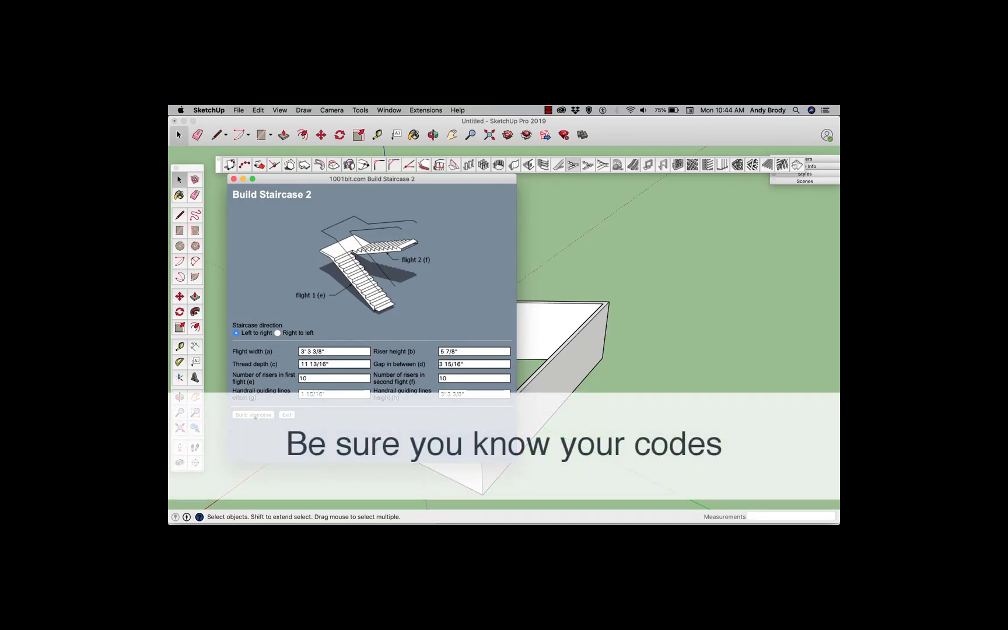
pyautogui.click(253, 414)
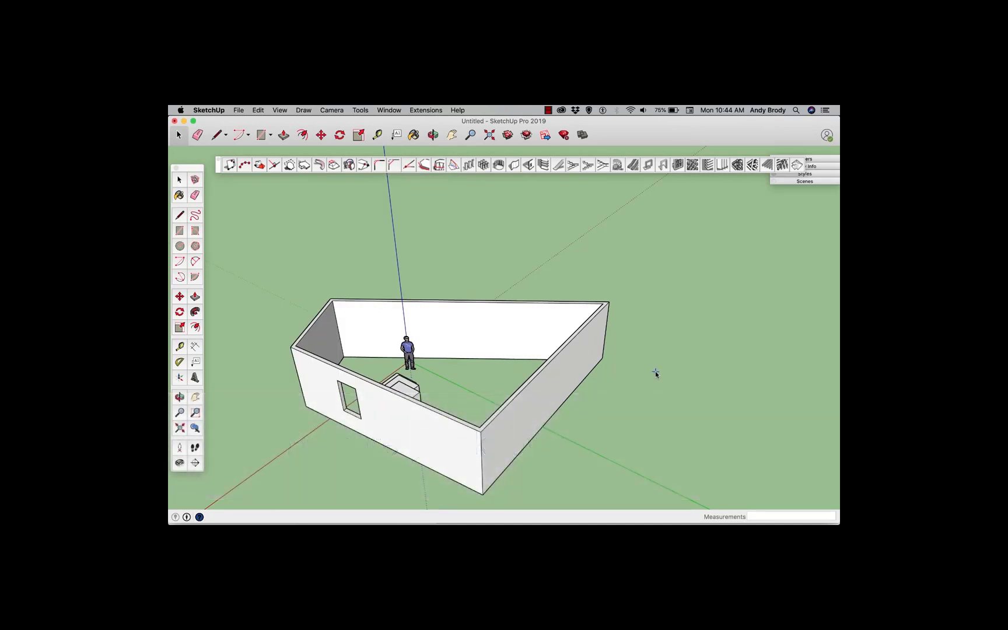
pyautogui.click(656, 373)
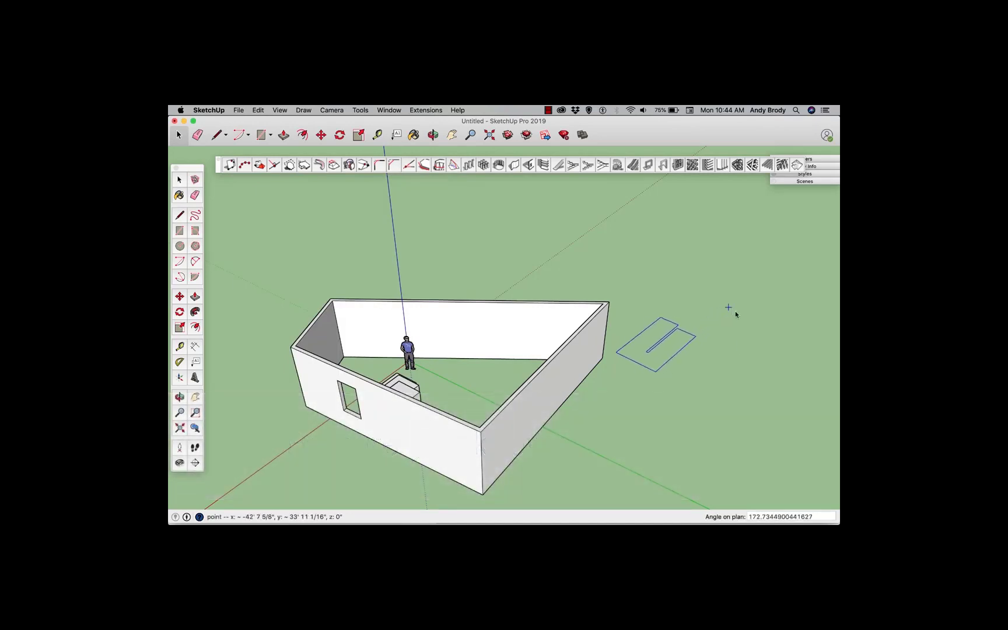
pyautogui.click(698, 436)
# Zoom and orbit in to inspect the staircase flights and landing
pyautogui.scroll(2, 707, 408)
pyautogui.moveTo(707, 408); pyautogui.dragTo(719, 380, button='middle')
pyautogui.scroll(3, 707, 343)
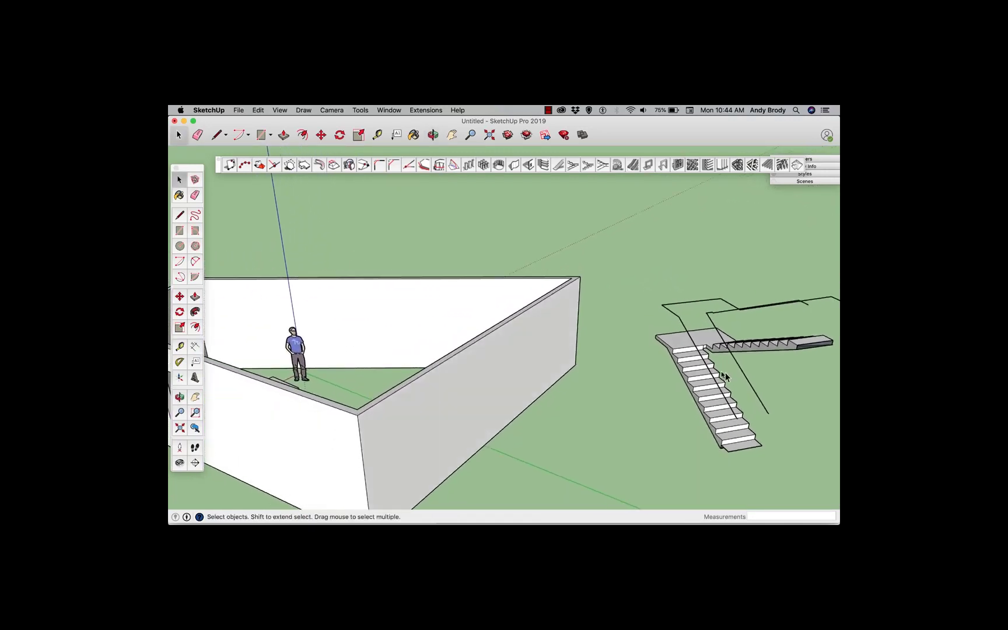
pyautogui.scroll(5, 720, 381)
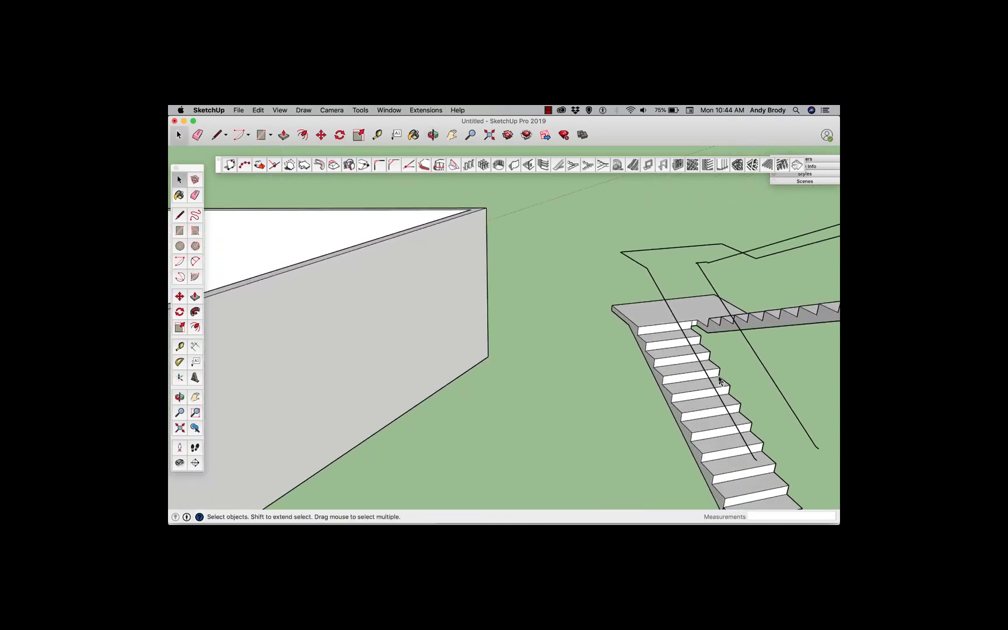
pyautogui.scroll(-5, 719, 380)
pyautogui.moveTo(720, 380); pyautogui.dragTo(643, 371, button='middle')
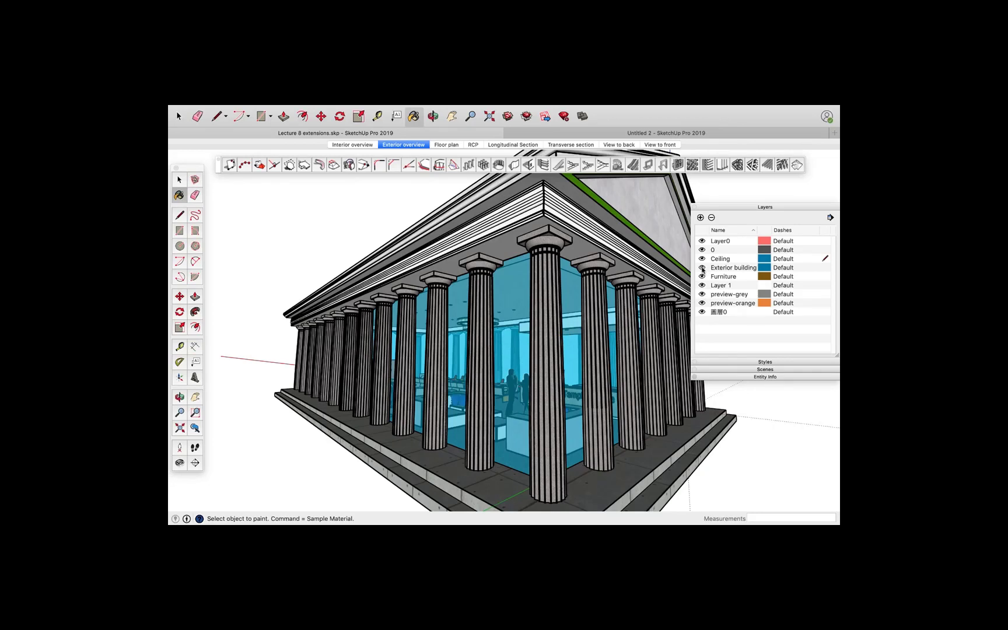
# In the glass-box model, hide the Exterior building layer
pyautogui.click(702, 268)
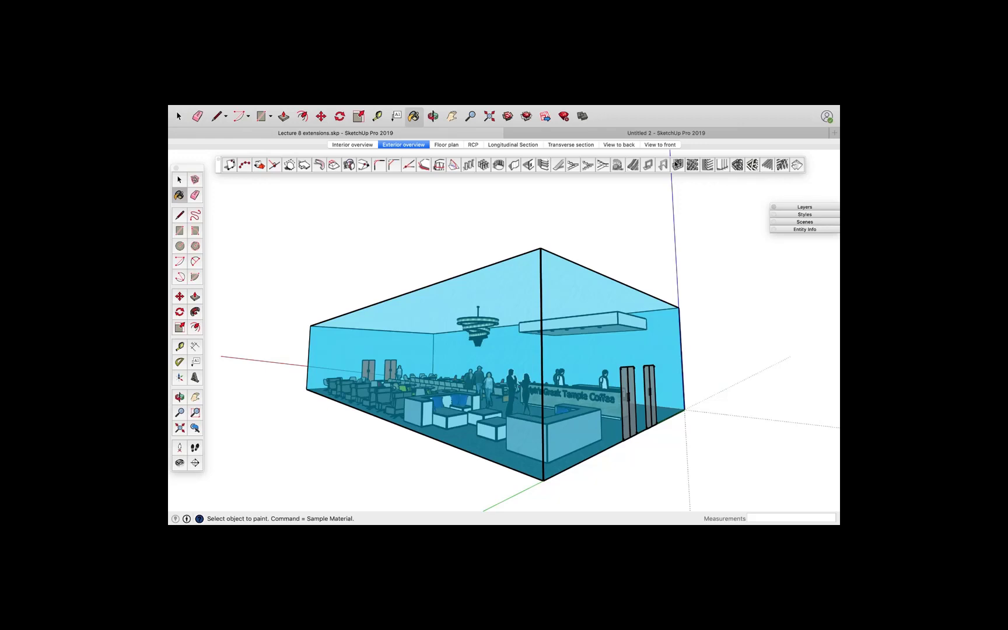
pyautogui.press('alt+super+8')
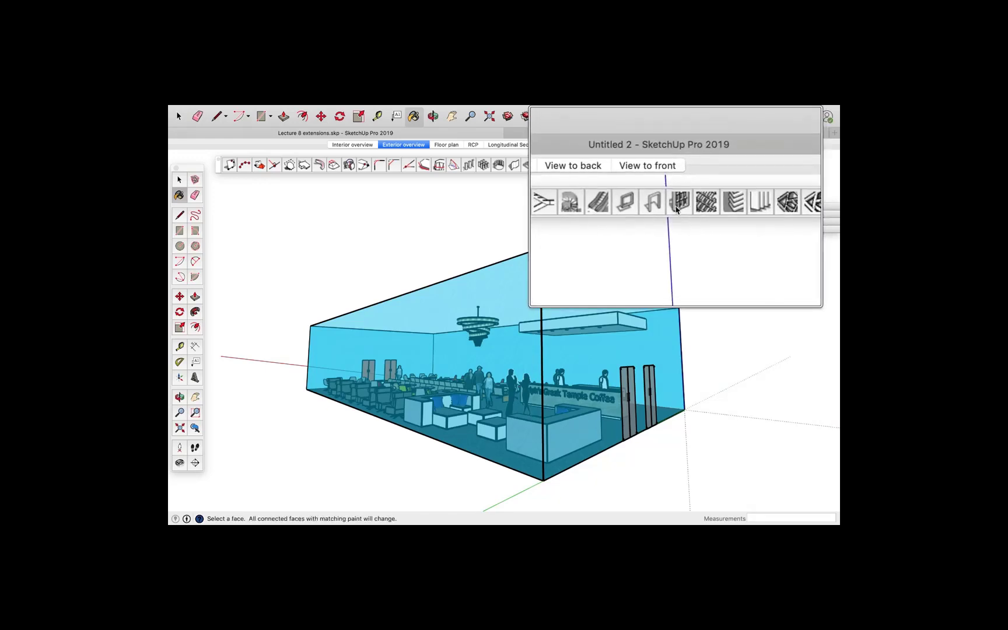
pyautogui.press('alt+super+8')
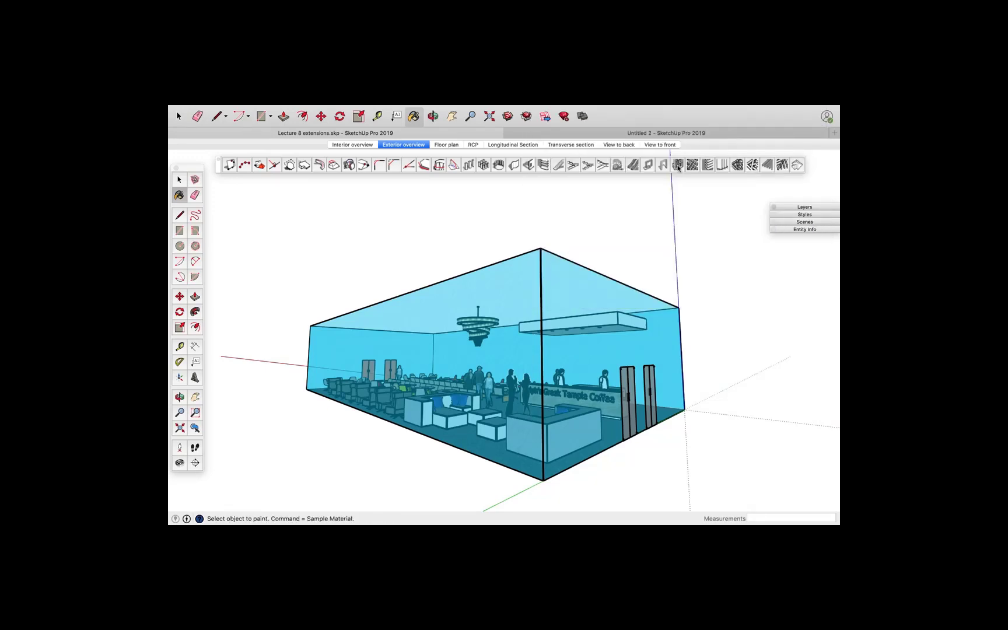
# Open the 1001bit Panel Divider, set rows to 2, and compare frame types, keeping rectangular frame recessed/extruded edge
pyautogui.click(677, 165)
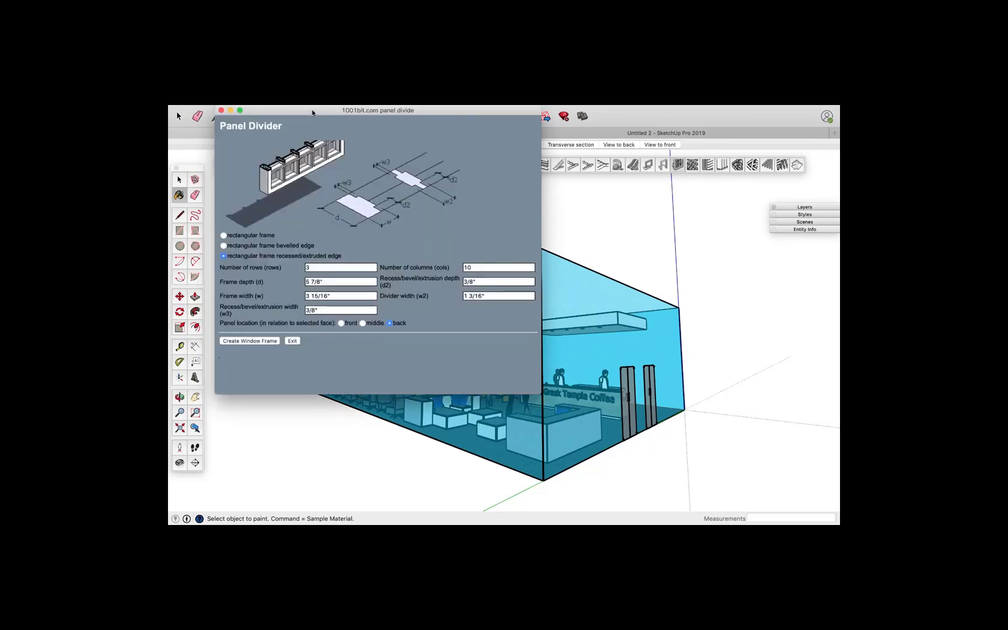
pyautogui.moveTo(314, 113); pyautogui.dragTo(324, 186)
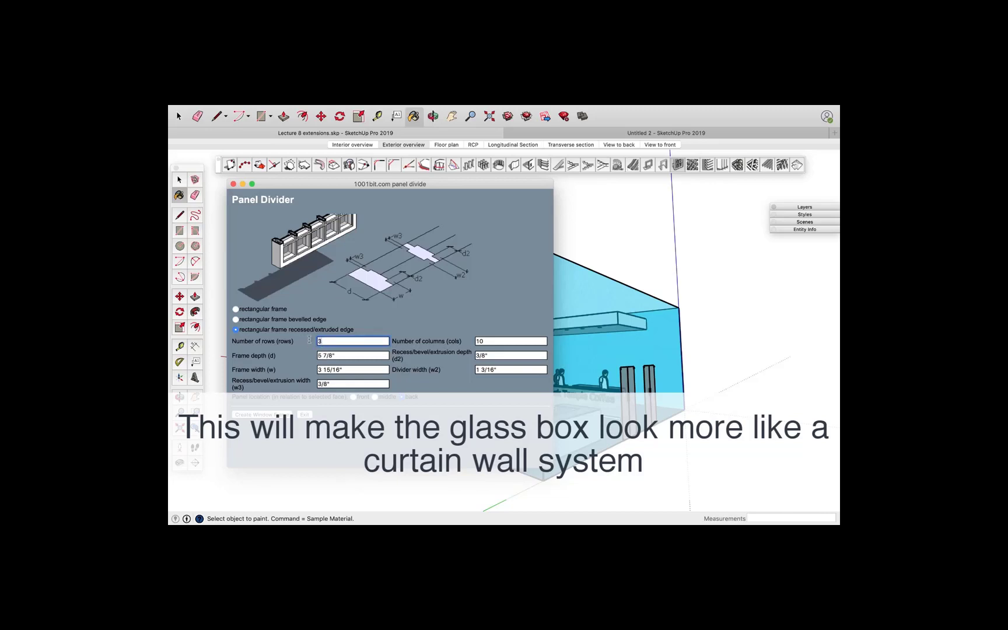
pyautogui.write('2')
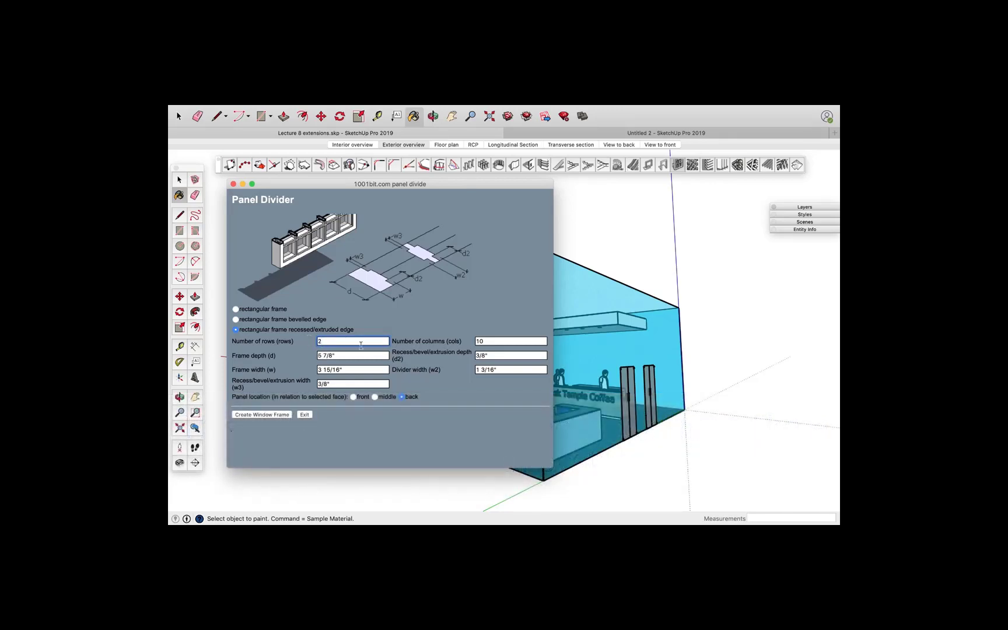
pyautogui.click(476, 341)
pyautogui.click(235, 310)
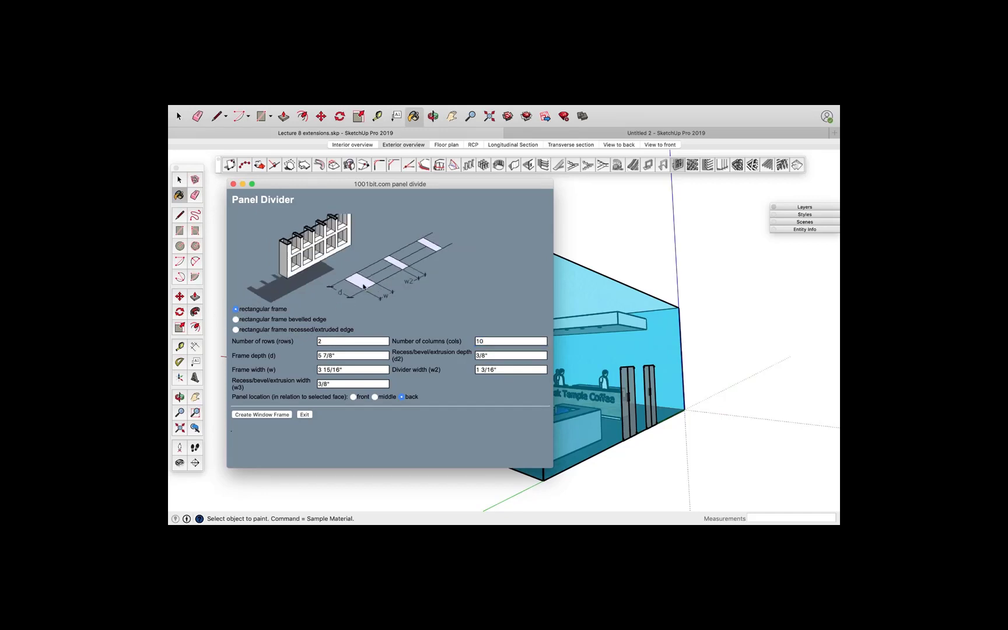
pyautogui.click(236, 319)
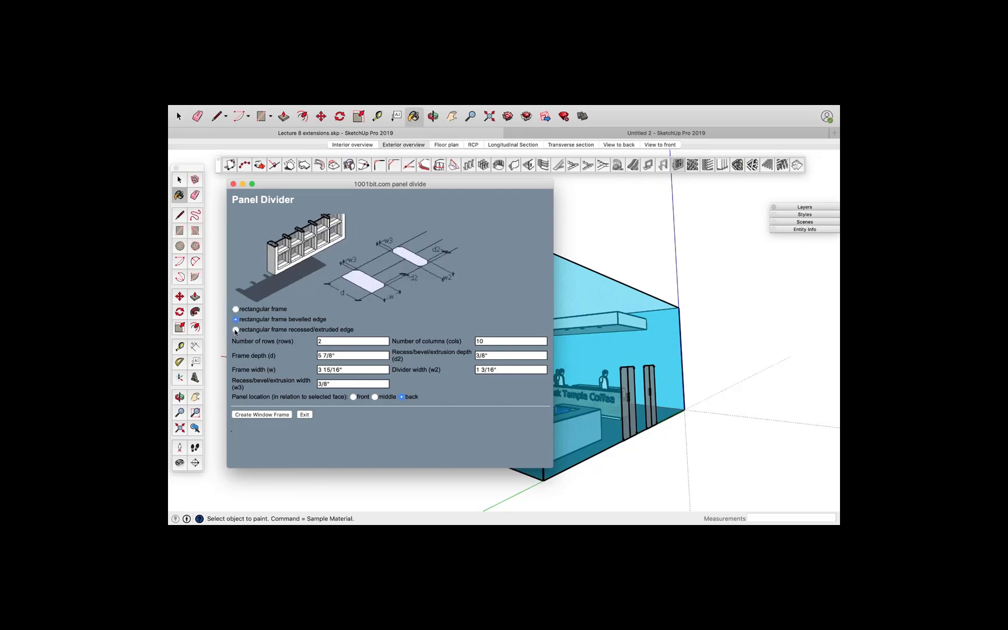
pyautogui.click(235, 330)
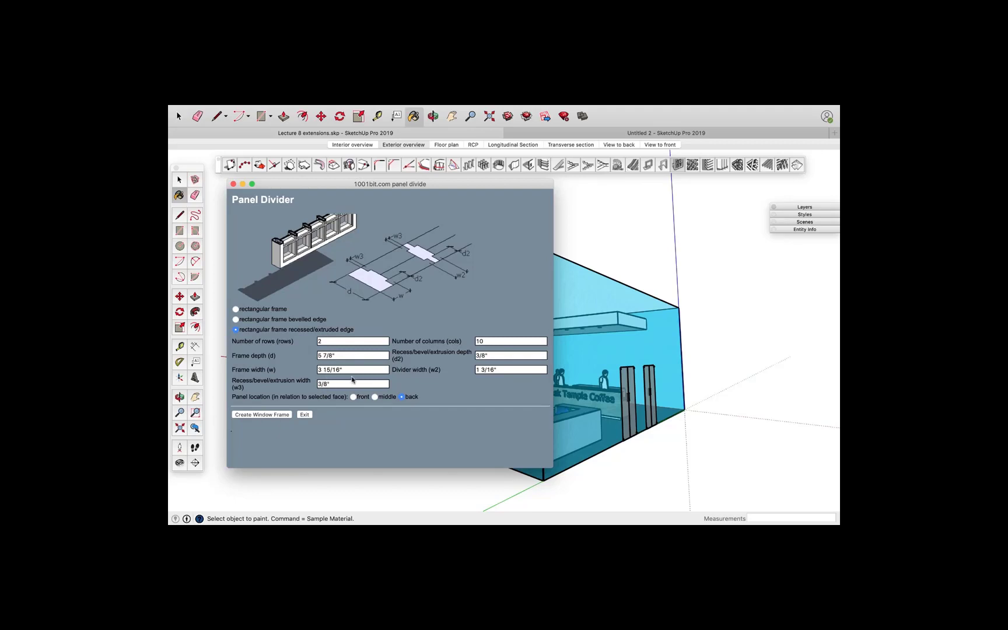
# Apply the panel divider frame to the long glass face, then undo it
pyautogui.click(277, 415)
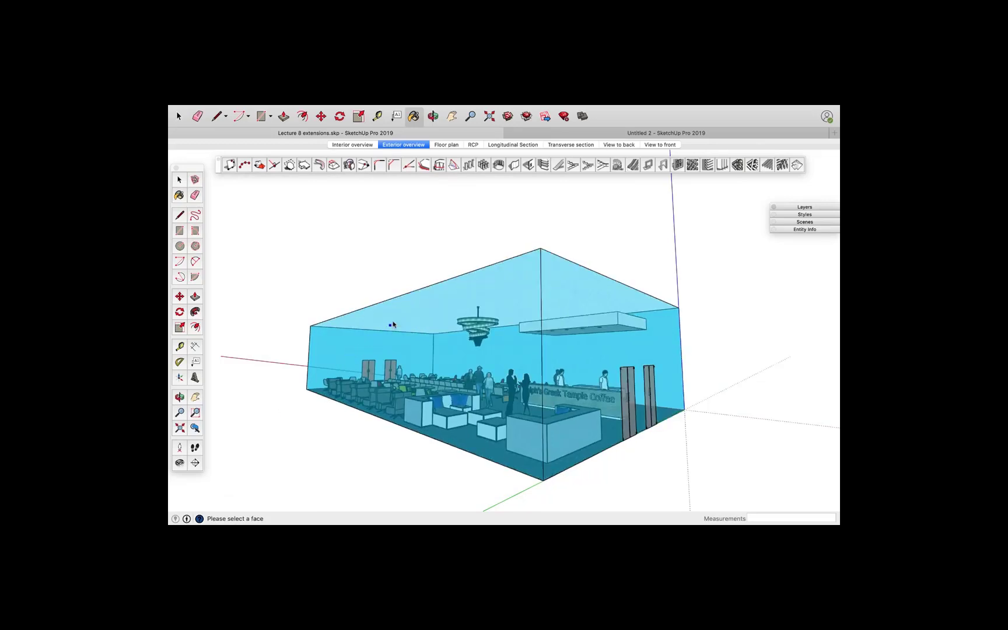
pyautogui.click(392, 322)
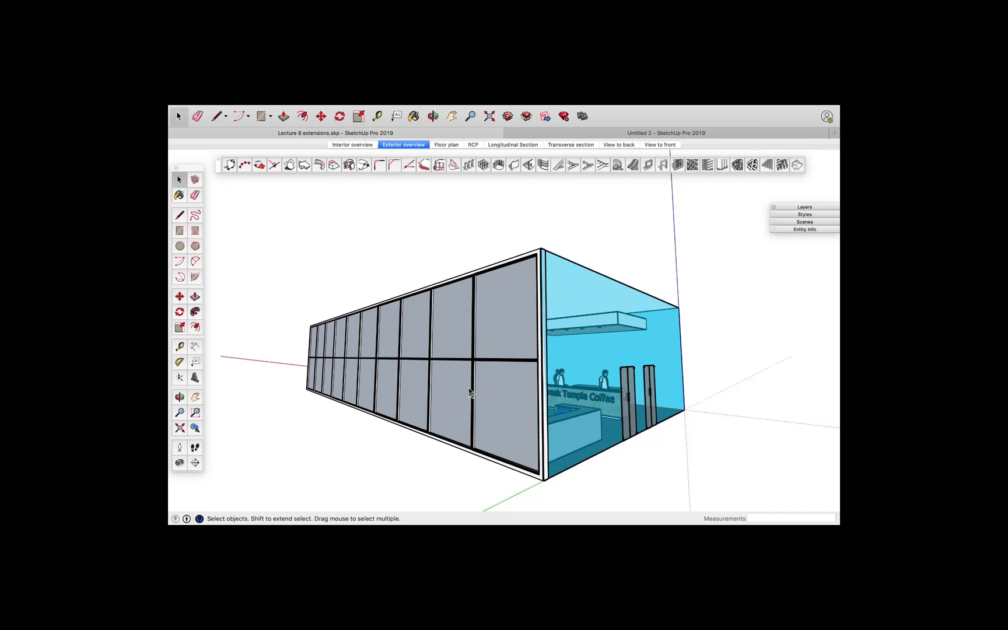
pyautogui.press('super+z')
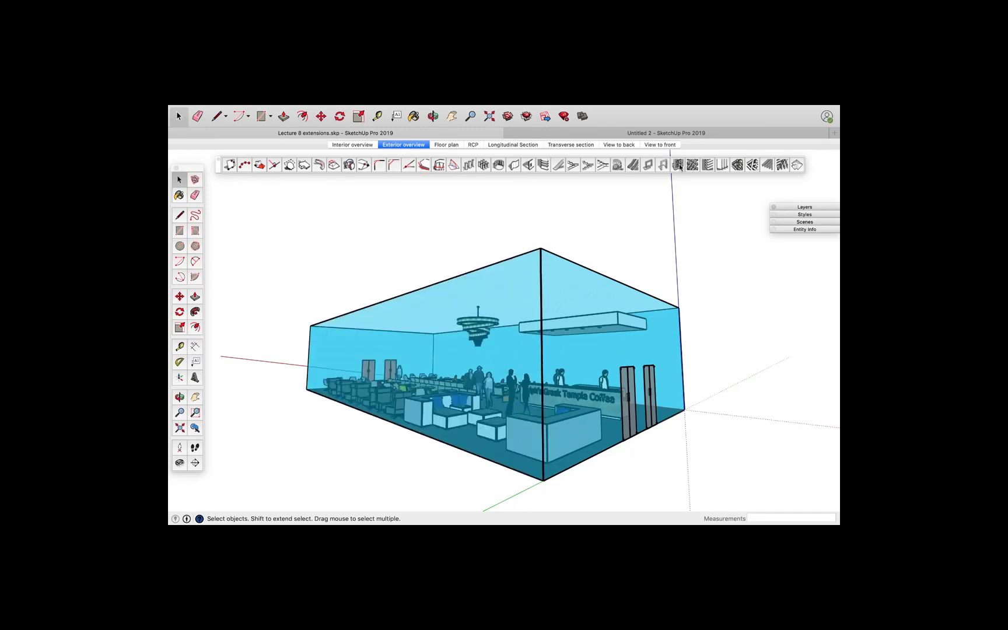
# Reopen Panel Divider and create the window frame with 2 rows and 10 columns on the long glass face
pyautogui.click(677, 166)
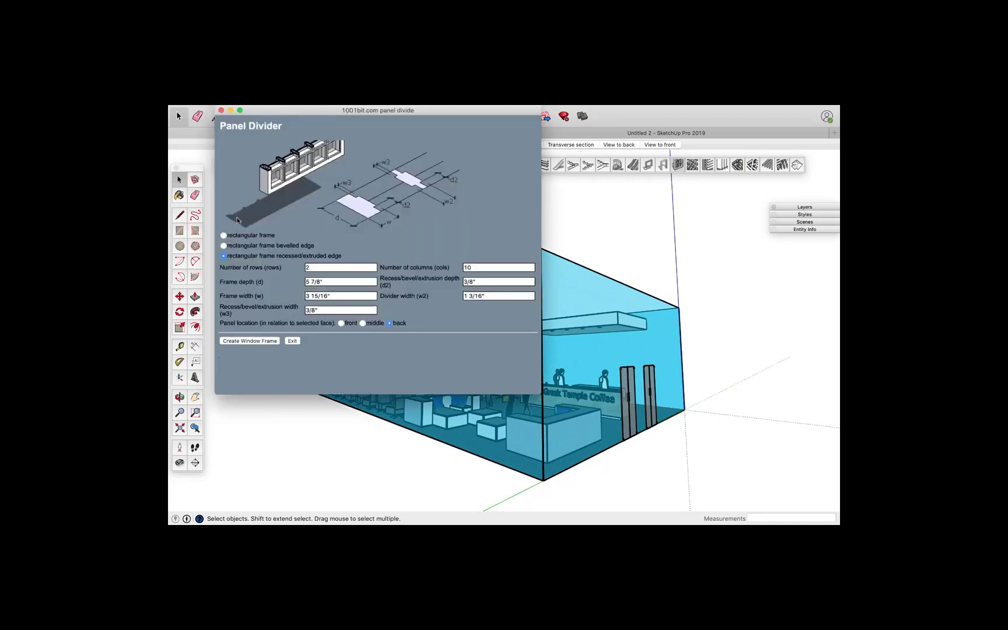
pyautogui.click(467, 268)
pyautogui.click(250, 341)
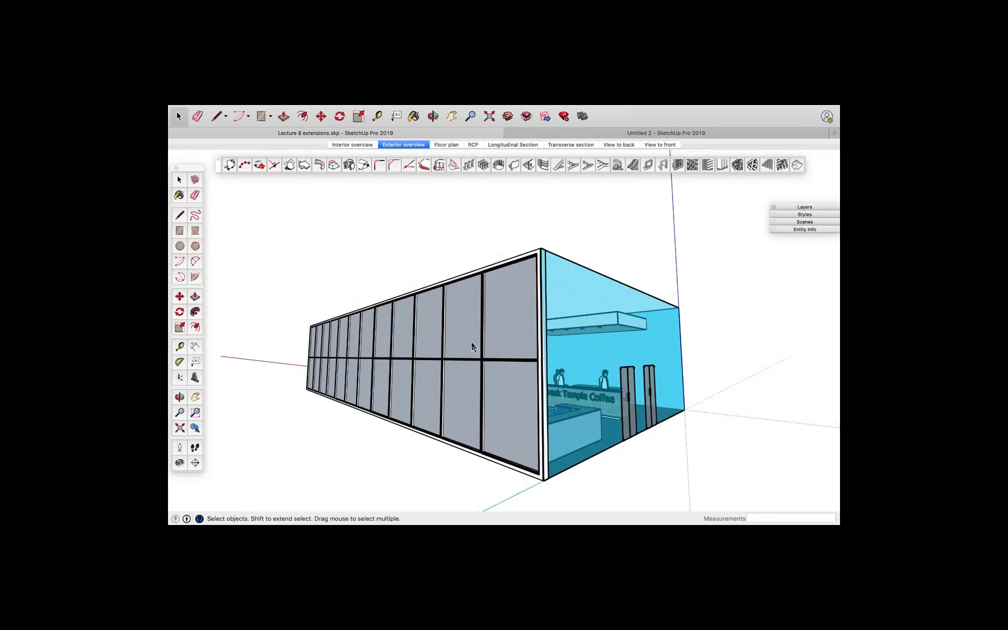
# Open the frame group and paint its panels with a translucent blue material from Glass and Mirrors, then exit the group
pyautogui.click(481, 361)
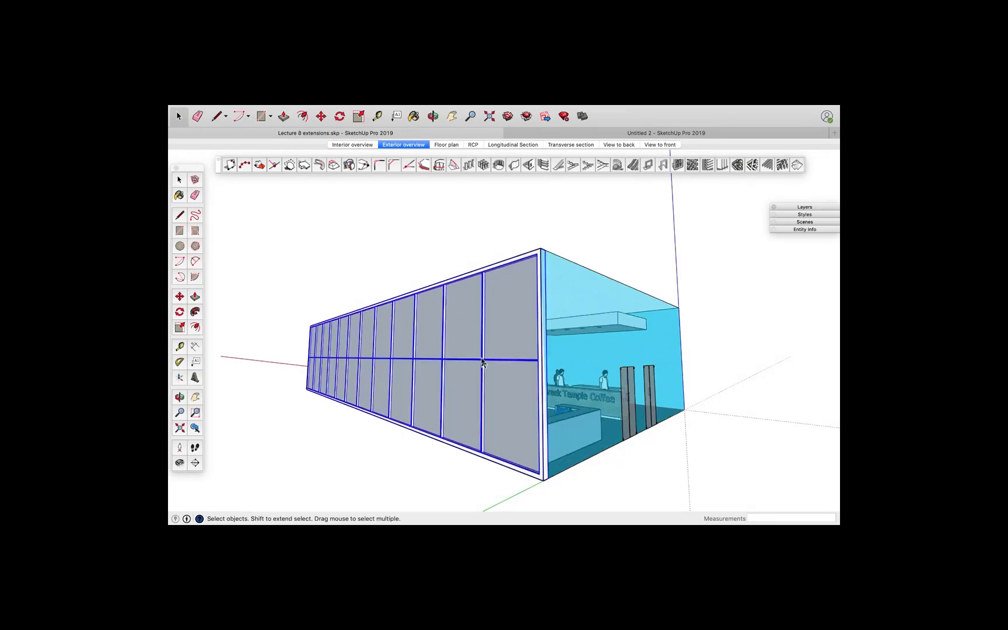
pyautogui.doubleClick(481, 362)
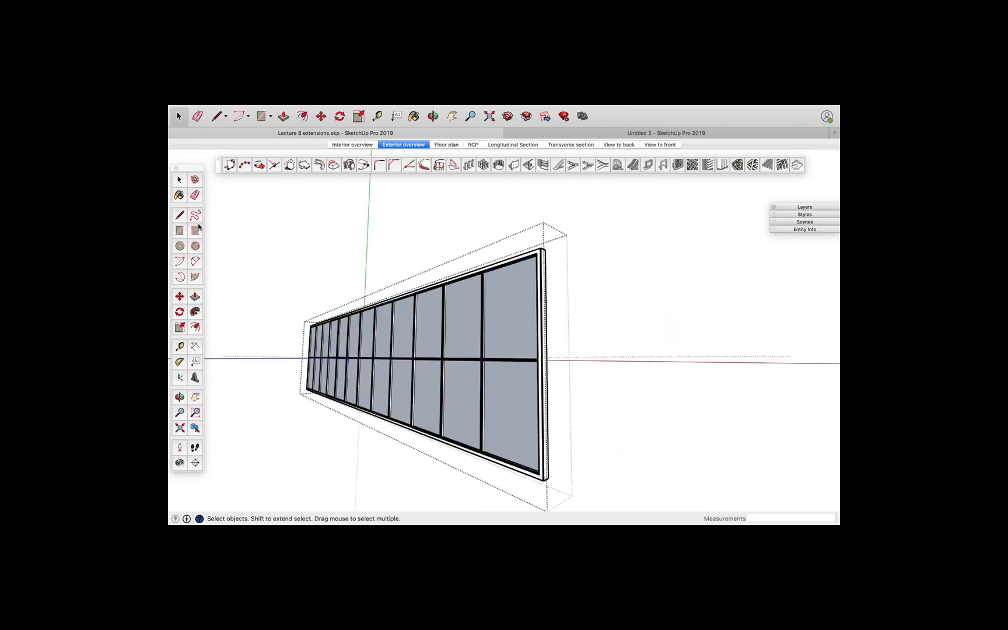
pyautogui.click(179, 195)
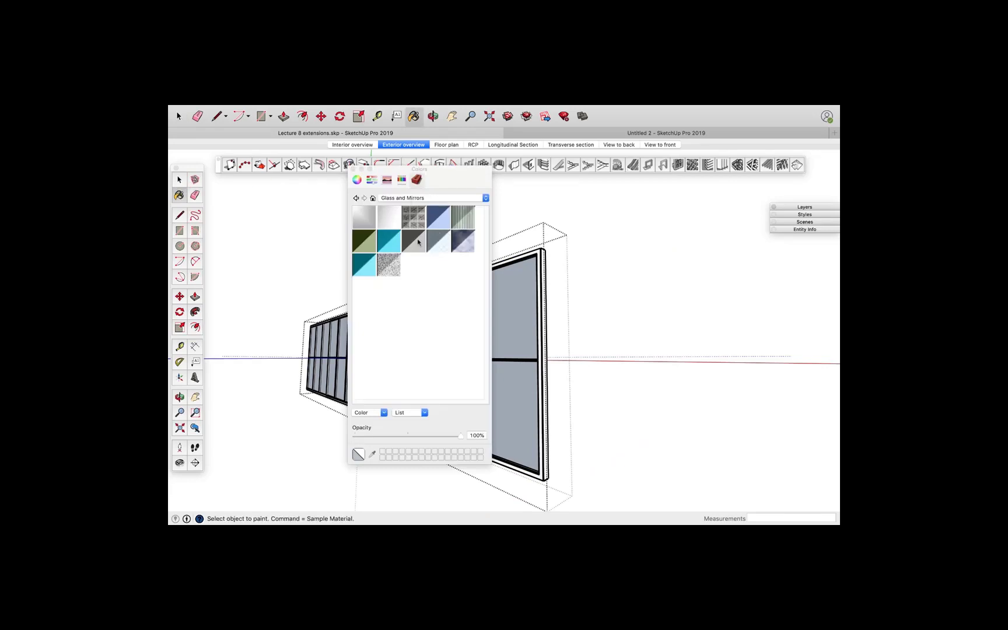
pyautogui.click(390, 242)
pyautogui.click(525, 335)
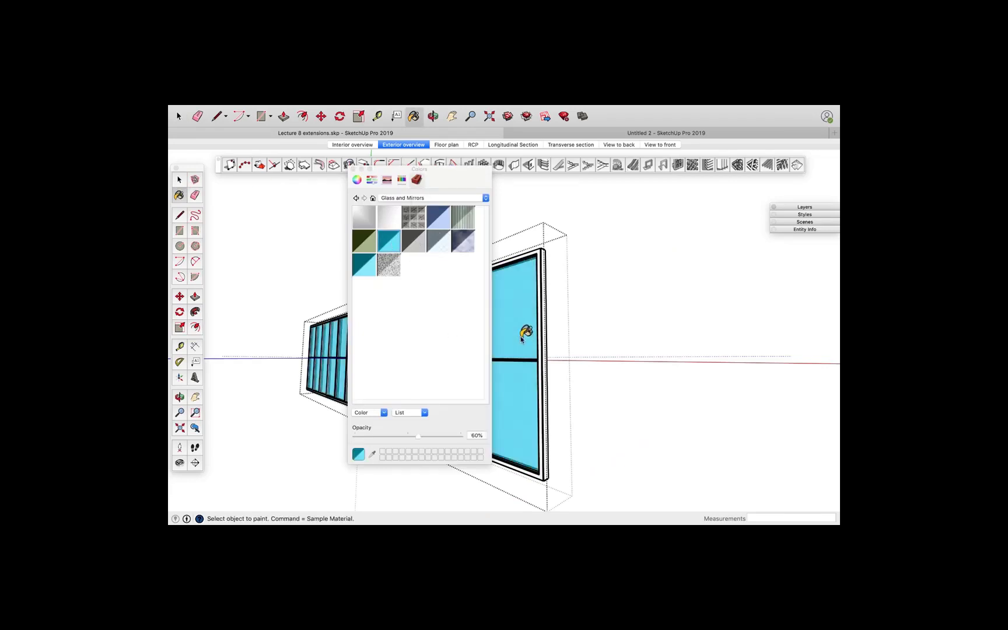
pyautogui.click(351, 169)
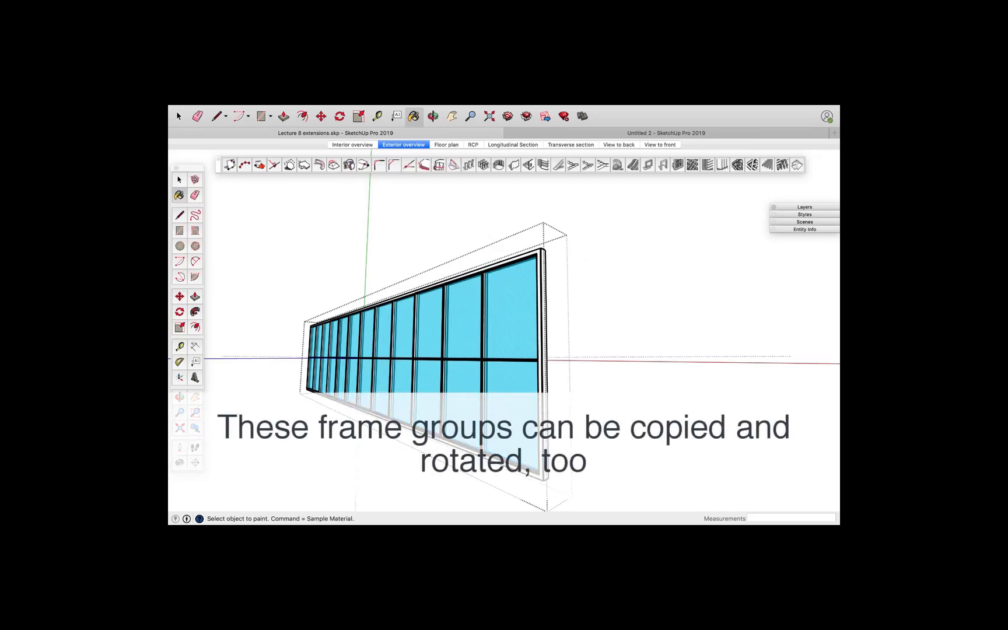
pyautogui.press('space')
pyautogui.click(606, 257)
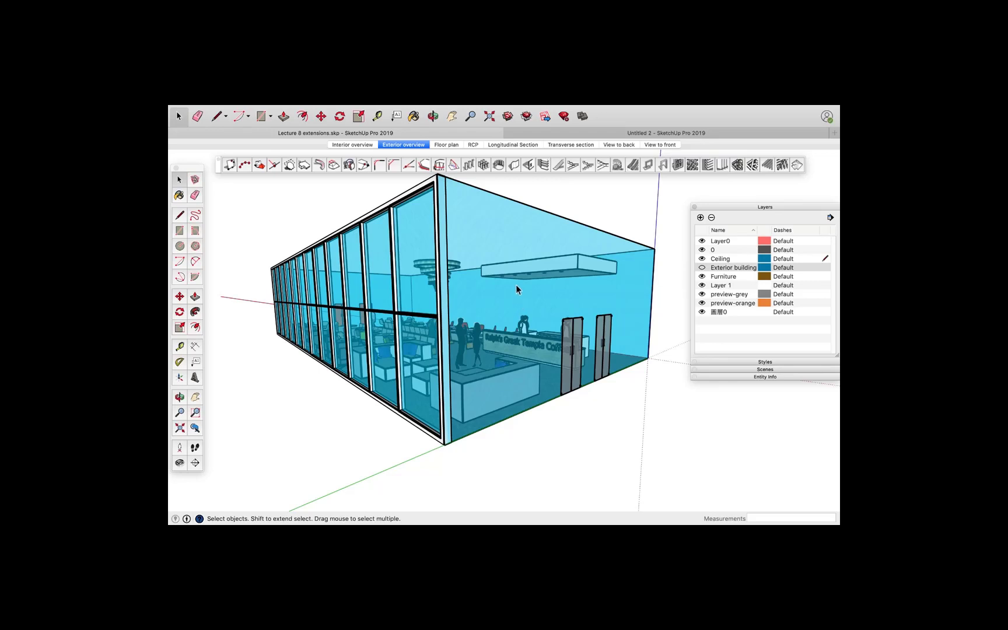
# Create a second Panel Divider frame with 6 columns on the short end glass face
pyautogui.click(677, 166)
pyautogui.moveTo(360, 114); pyautogui.dragTo(376, 257)
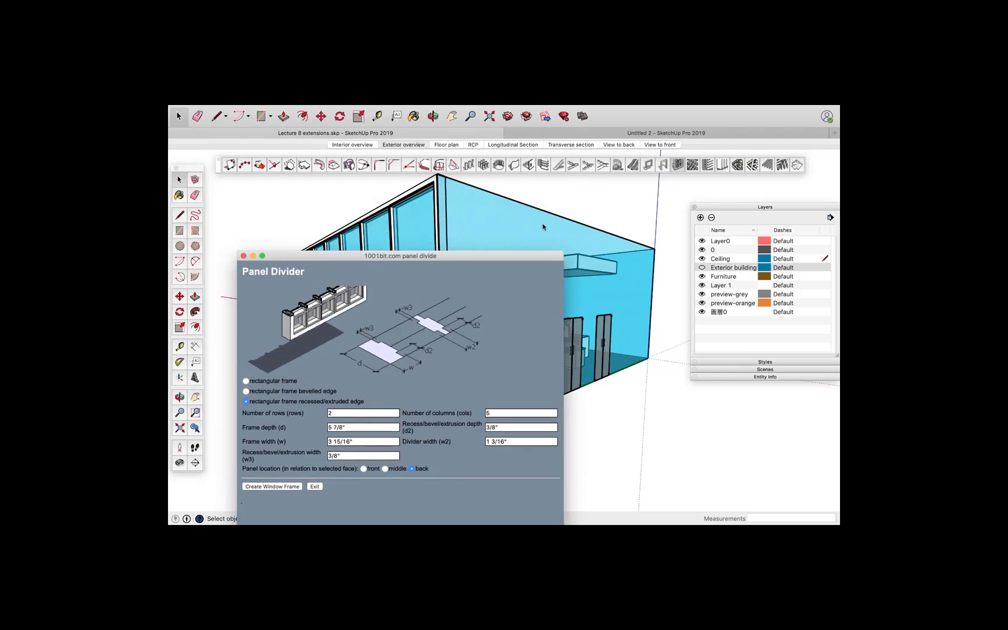
pyautogui.click(498, 411)
pyautogui.press('BackSpace')
pyautogui.write('6')
pyautogui.moveTo(333, 257); pyautogui.dragTo(321, 202)
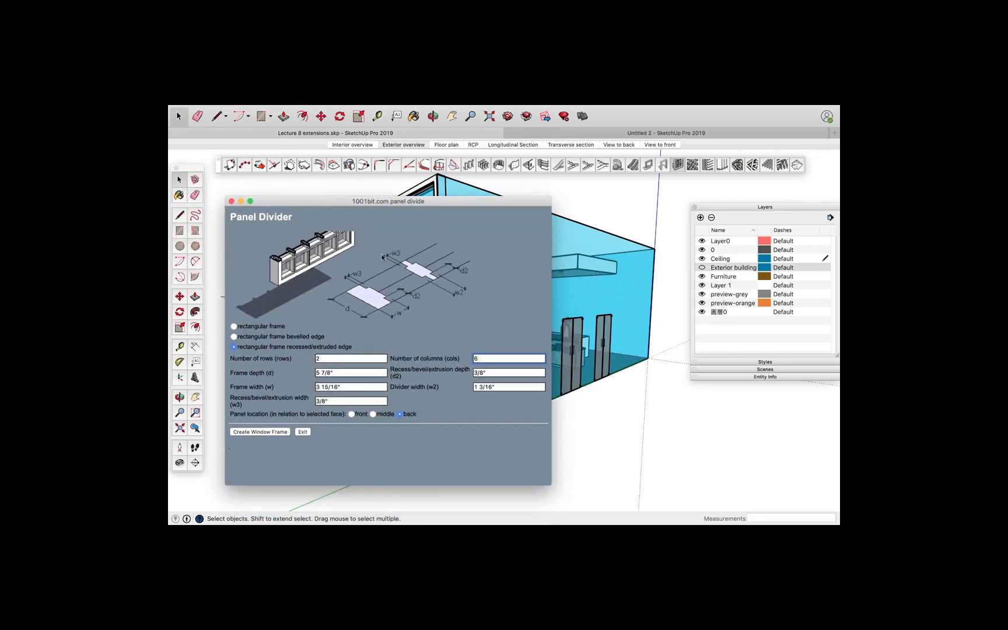
pyautogui.click(260, 432)
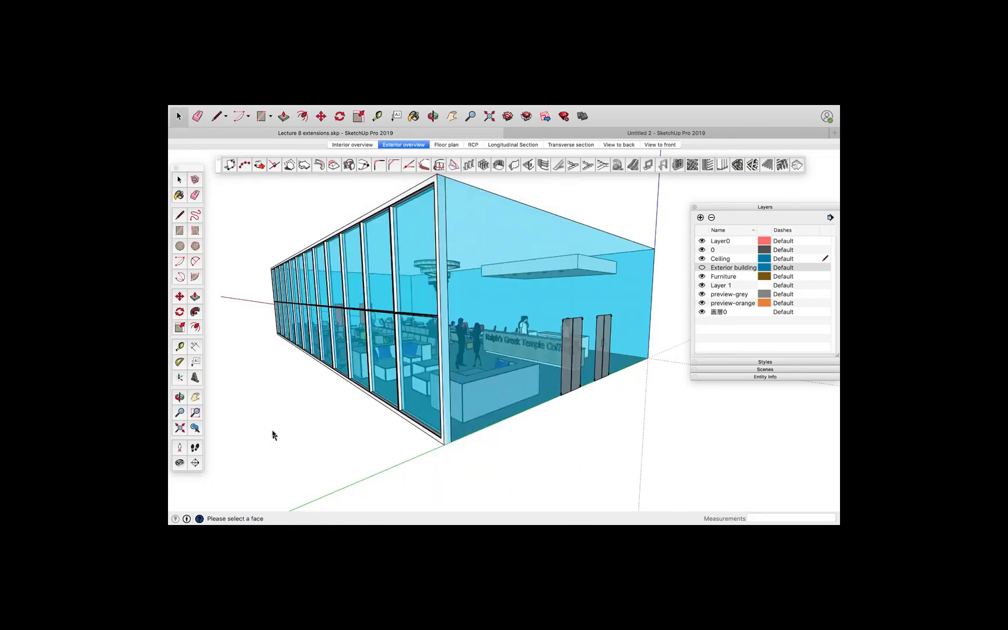
pyautogui.click(503, 230)
# Orbit around the building to view the curtain-wall frames
pyautogui.press('o')
pyautogui.moveTo(516, 375); pyautogui.dragTo(517, 404)
pyautogui.press('space')
pyautogui.press('o')
pyautogui.moveTo(312, 415); pyautogui.dragTo(729, 366)
pyautogui.press('space')
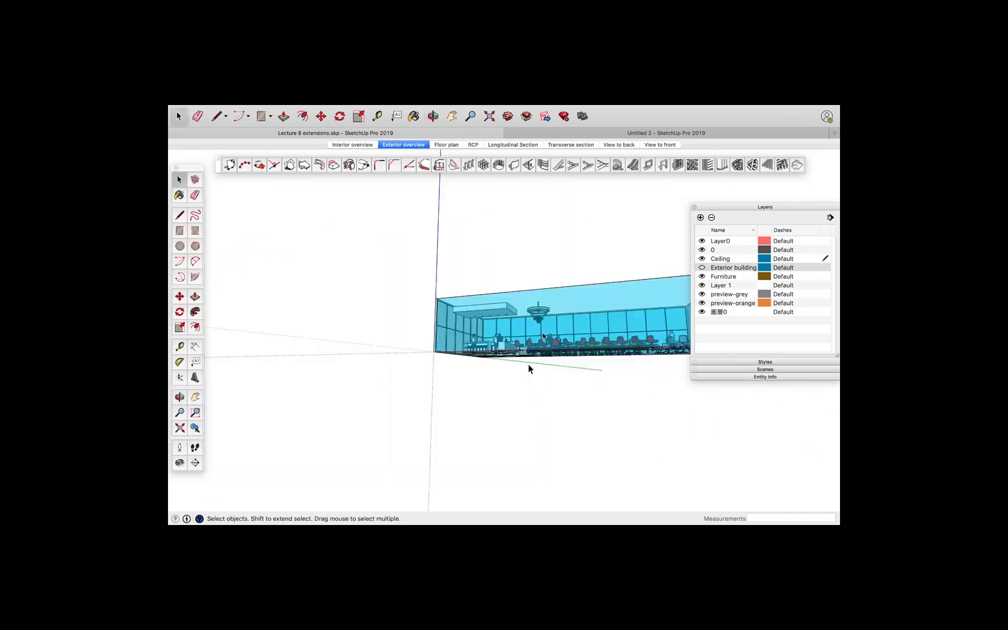
pyautogui.press('o')
pyautogui.moveTo(548, 359); pyautogui.dragTo(398, 416)
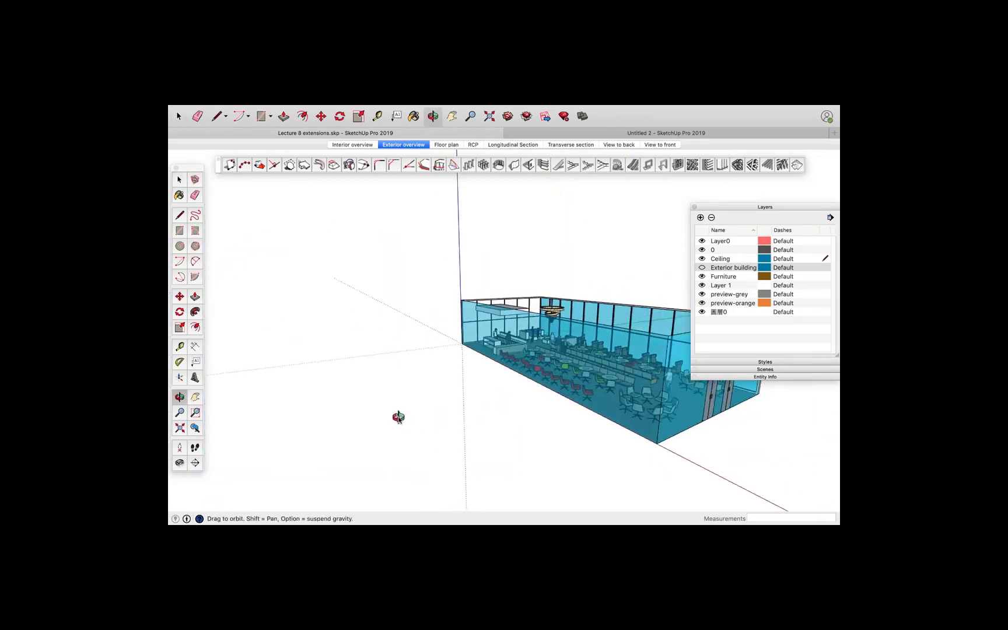
# Read through the FredoCorner plugin page on the SketchUcation website
pyautogui.press('space')
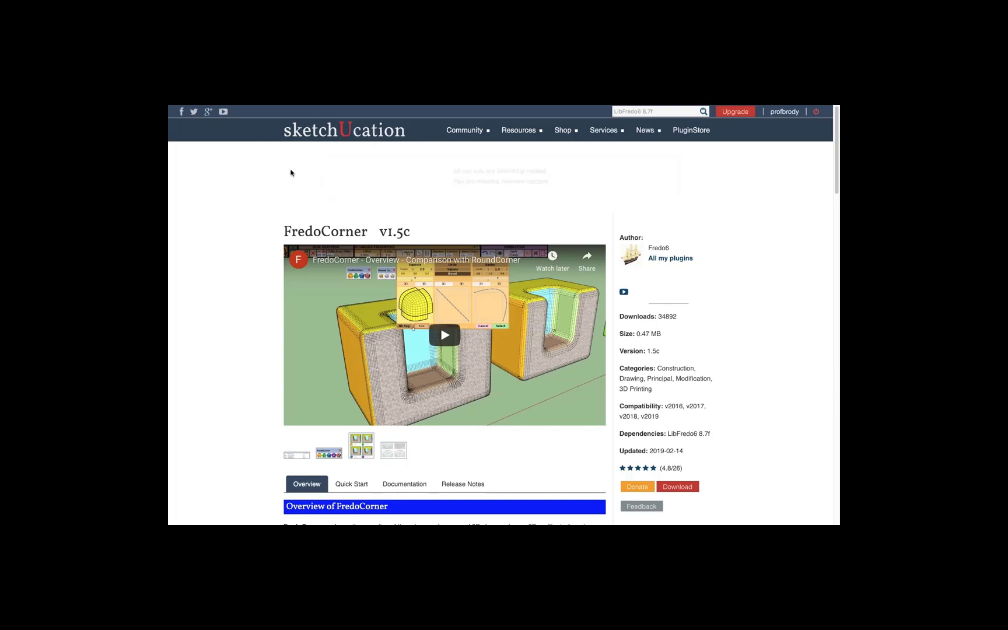
pyautogui.moveTo(556, 164)
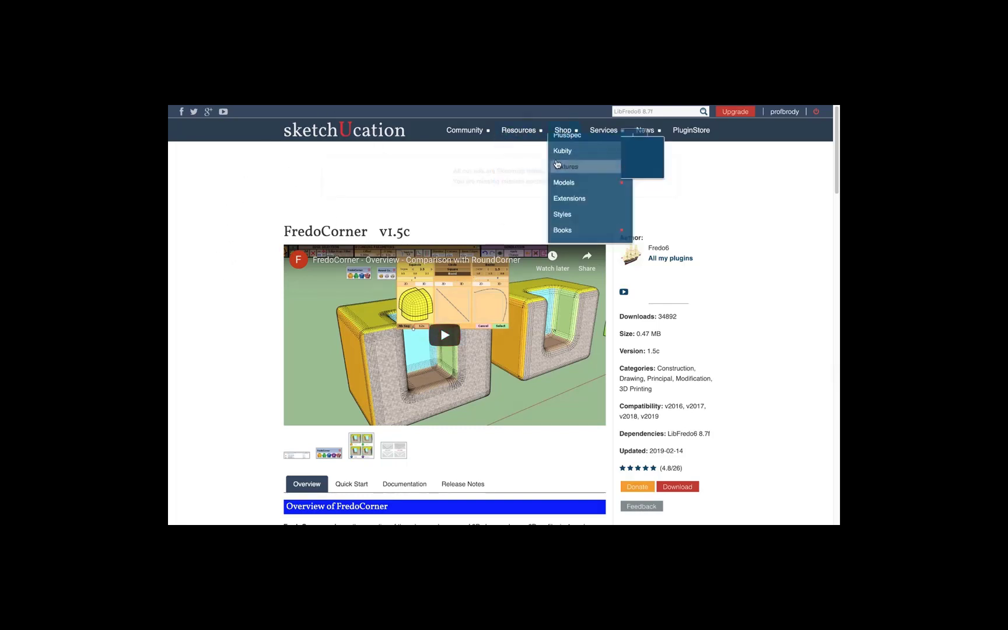
pyautogui.moveTo(519, 130)
pyautogui.moveTo(538, 183)
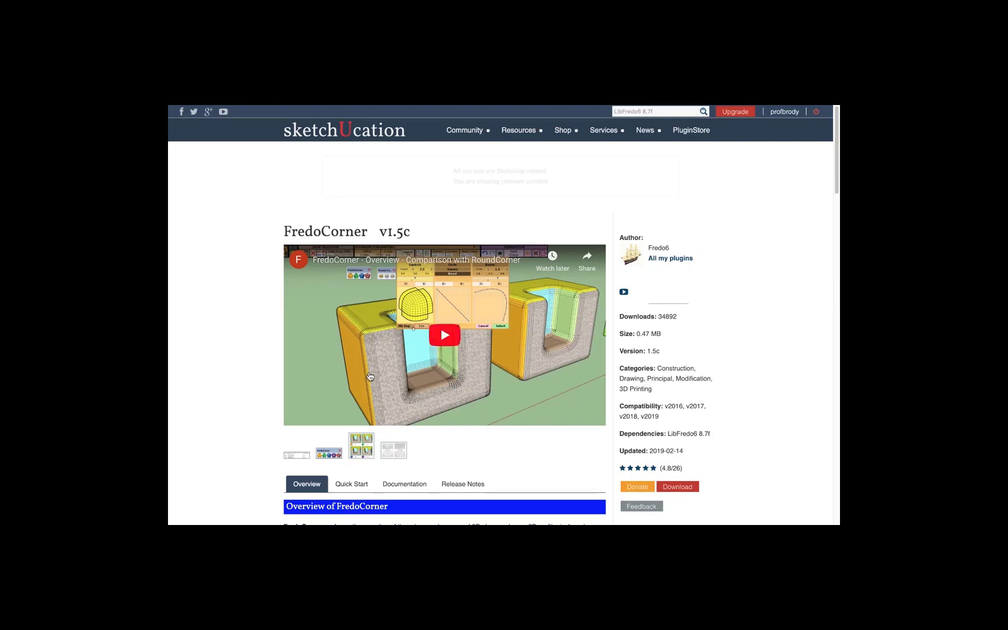
pyautogui.scroll(-2, 407, 358)
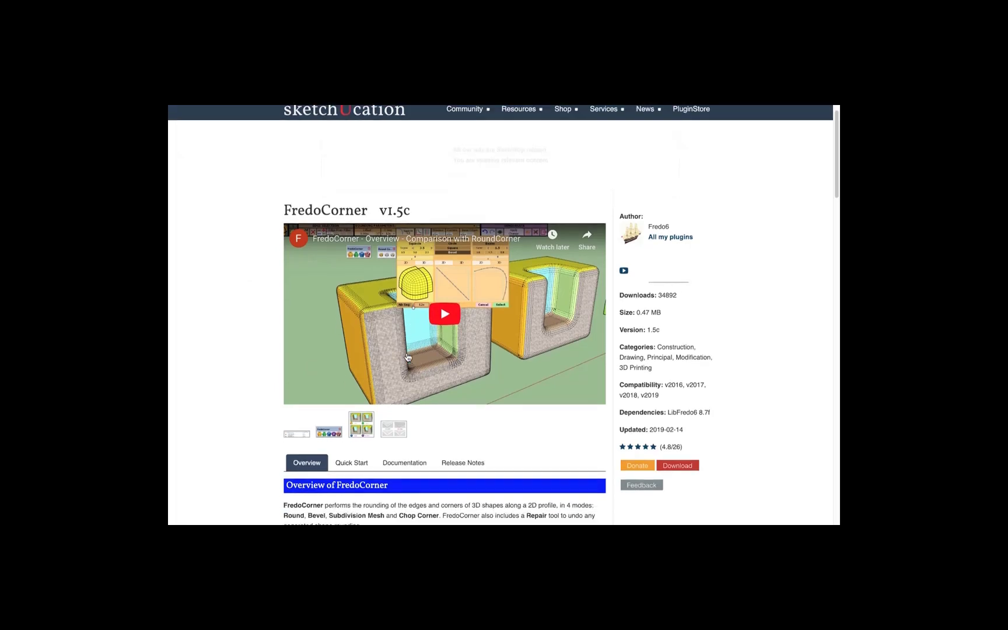
pyautogui.scroll(-5, 408, 358)
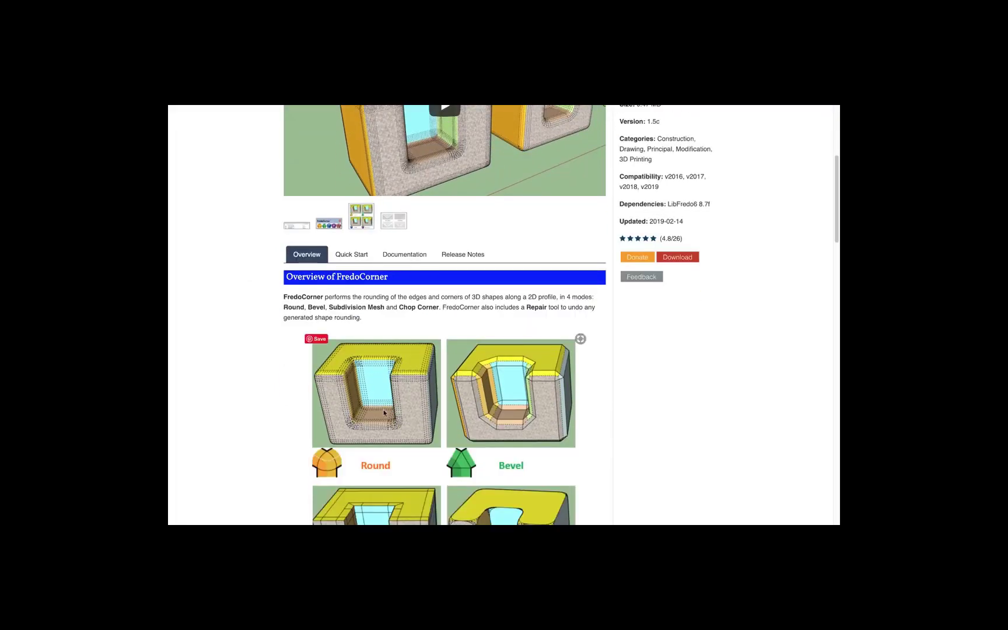
pyautogui.scroll(-4, 386, 409)
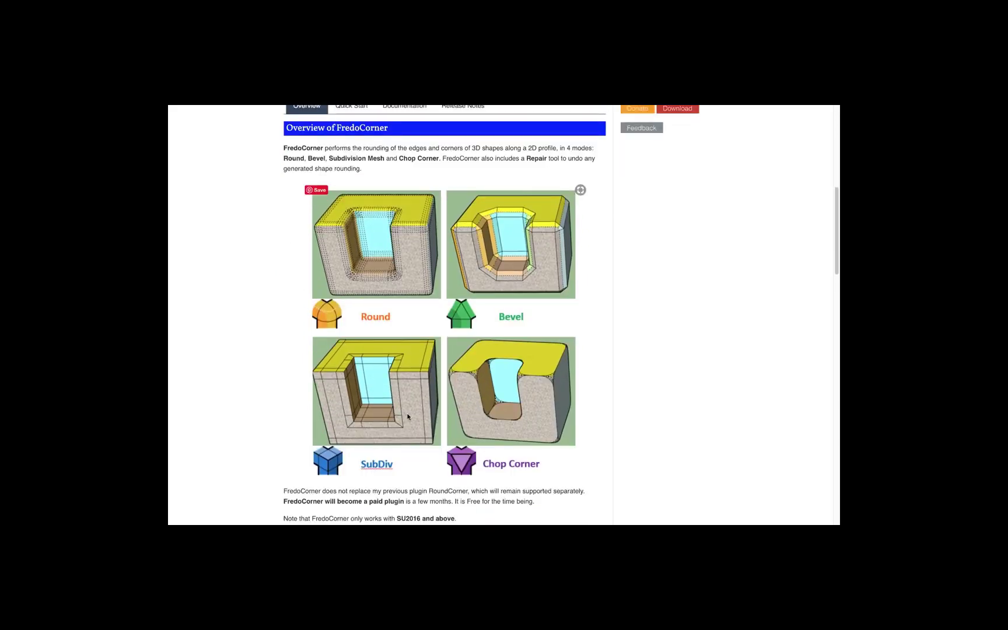
pyautogui.scroll(-2, 404, 411)
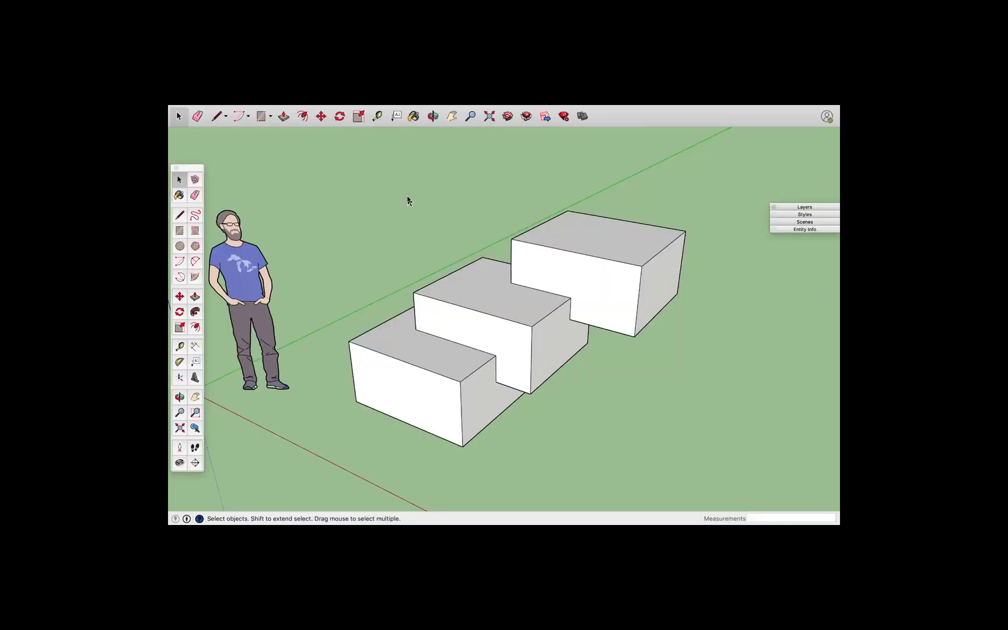
# Install the FredoCorner_v1.5c.rbz extension from the Plugins folder through the Extension Manager
pyautogui.moveTo(428, 108)
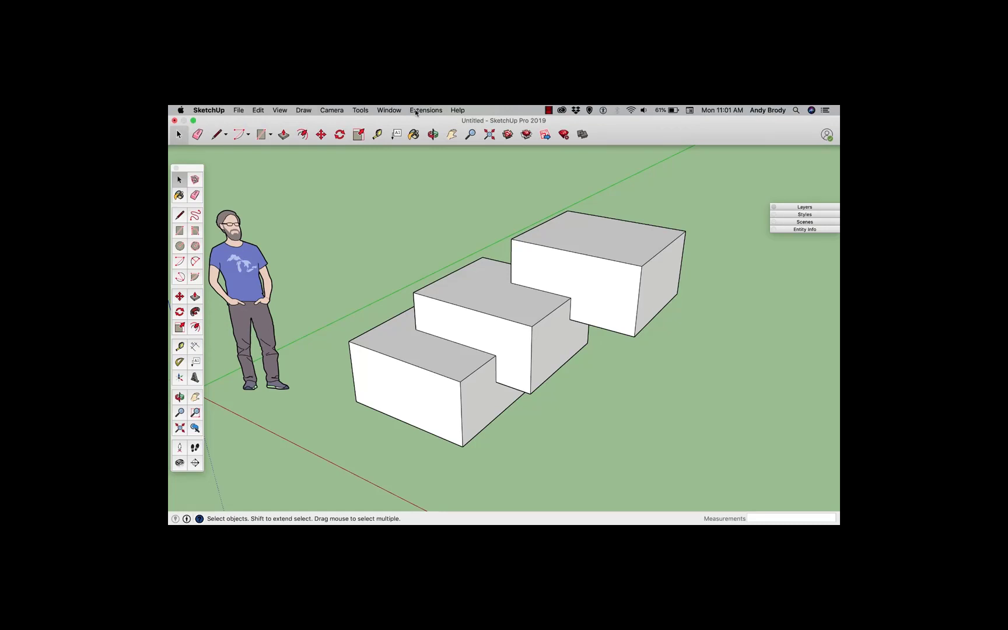
pyautogui.click(390, 111)
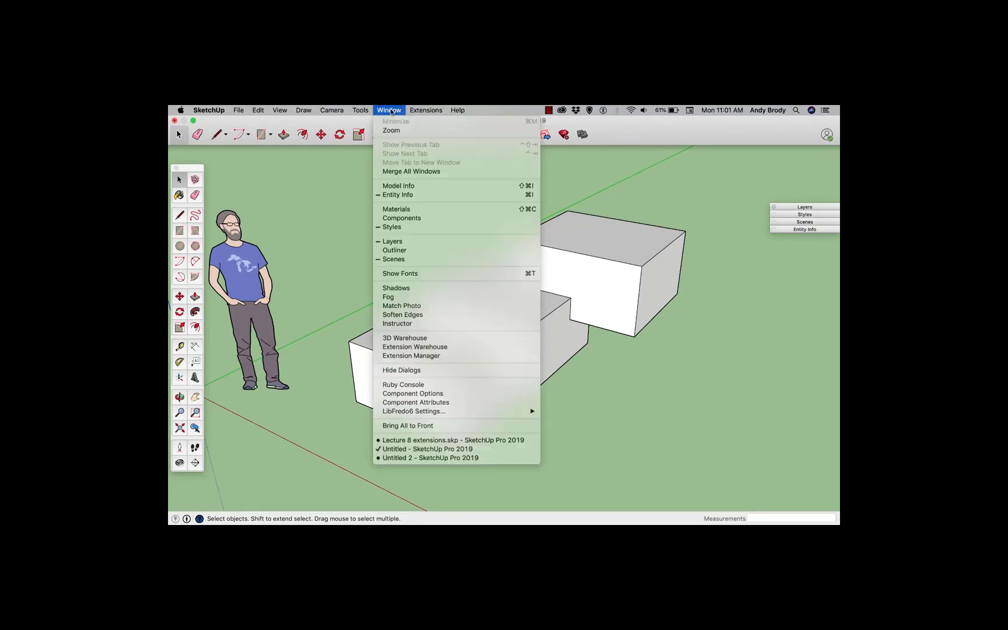
pyautogui.click(414, 355)
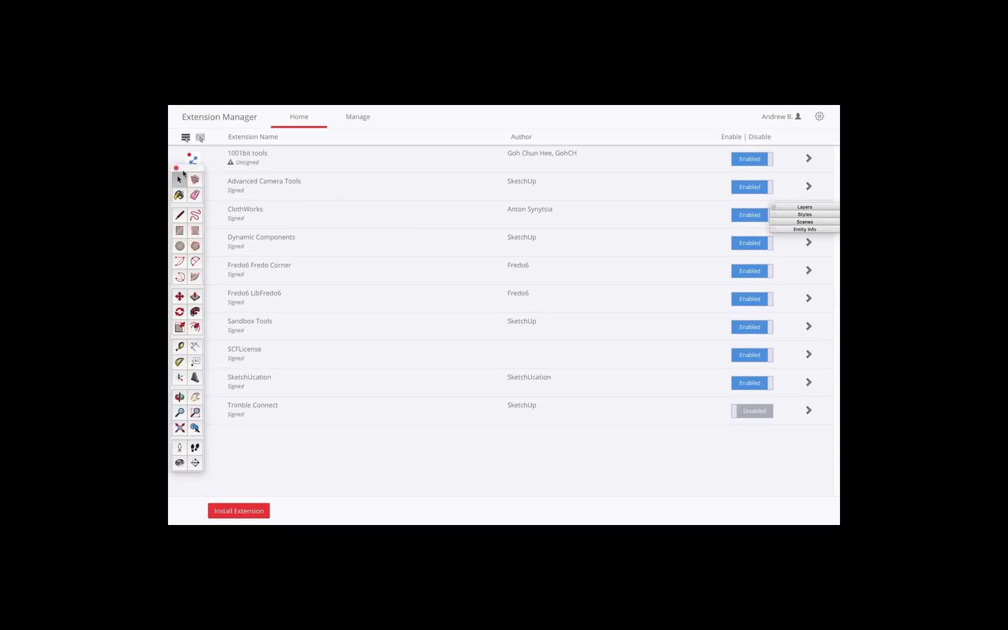
pyautogui.moveTo(183, 170); pyautogui.dragTo(217, 158)
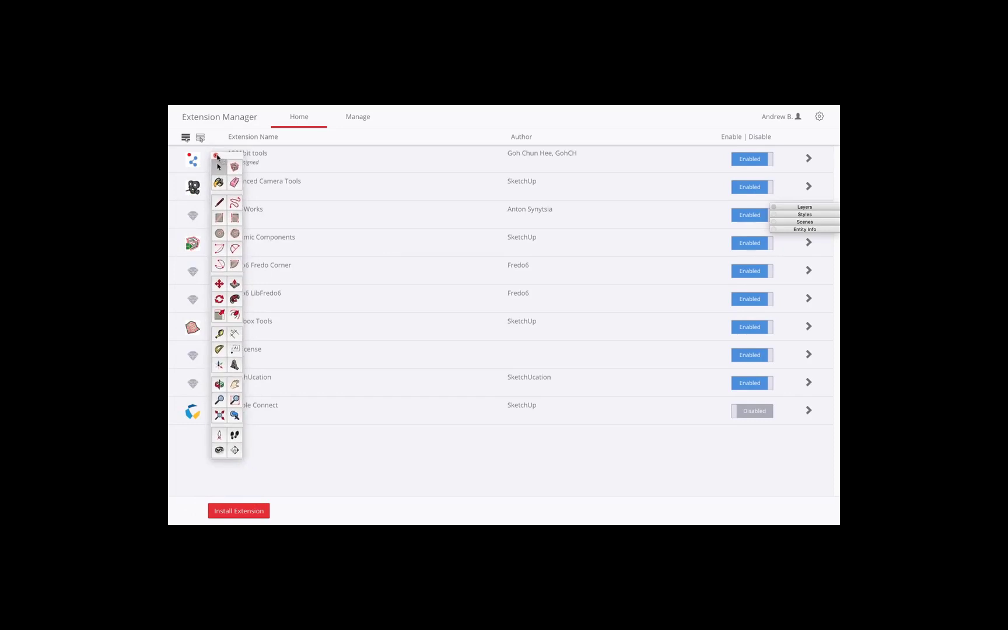
pyautogui.click(216, 156)
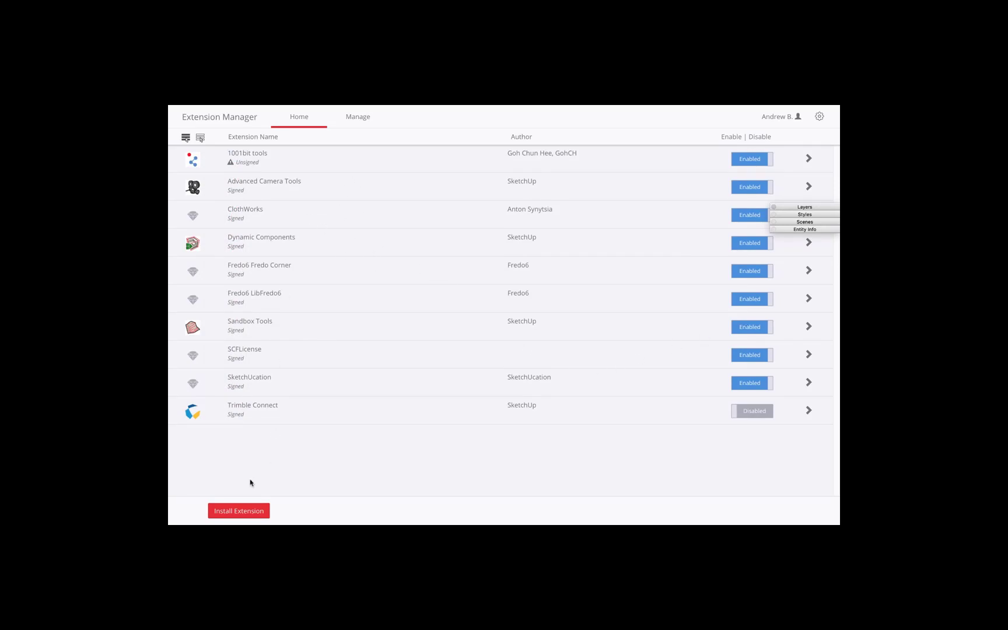
pyautogui.click(297, 499)
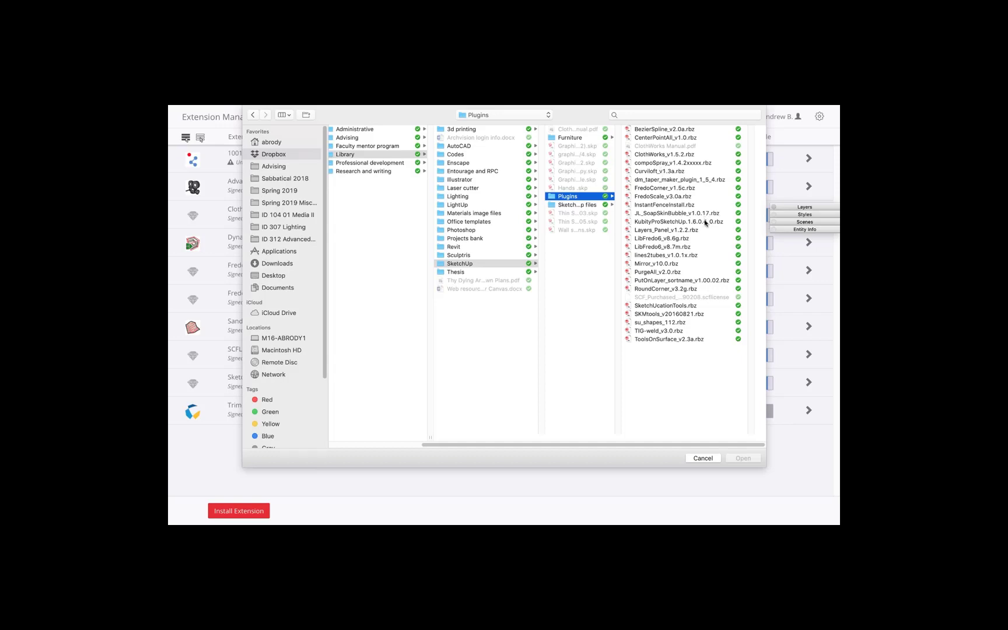
pyautogui.click(648, 190)
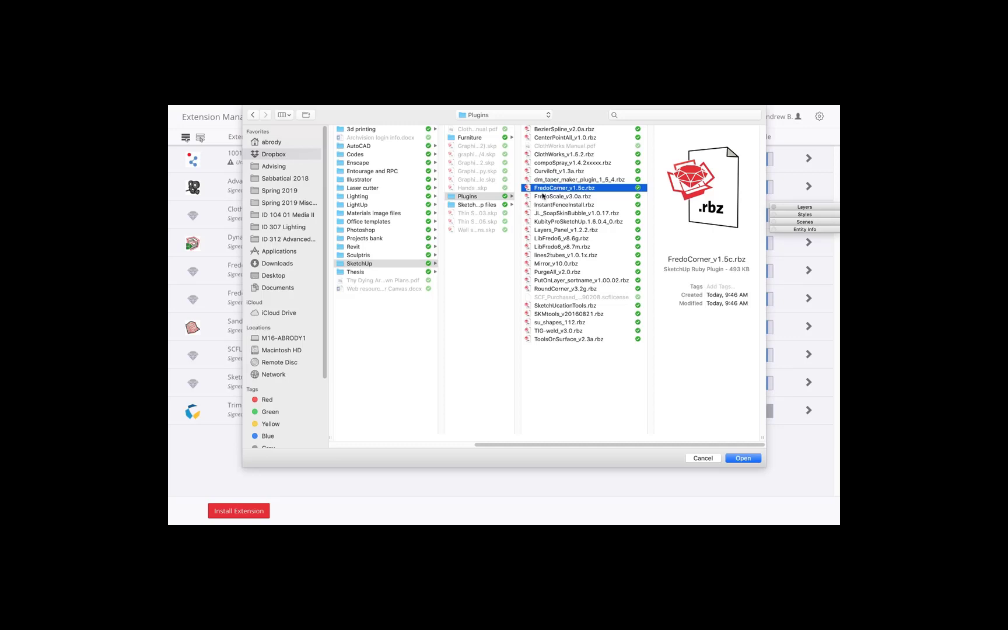
pyautogui.click(736, 460)
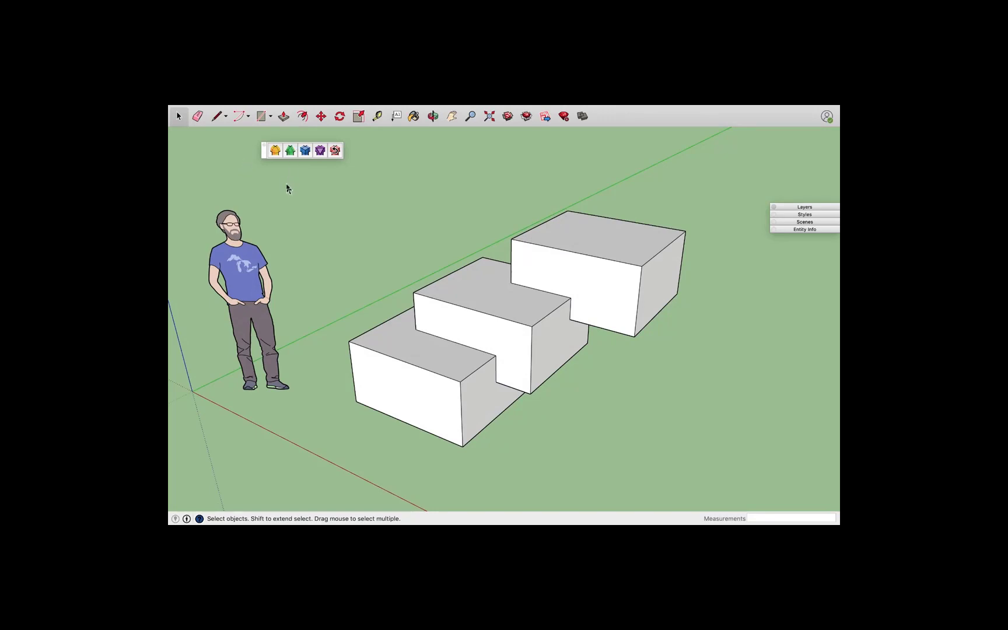
# Select the stepped block group, start the FredoCorner Round tool and set its offset to 4"
pyautogui.click(569, 271)
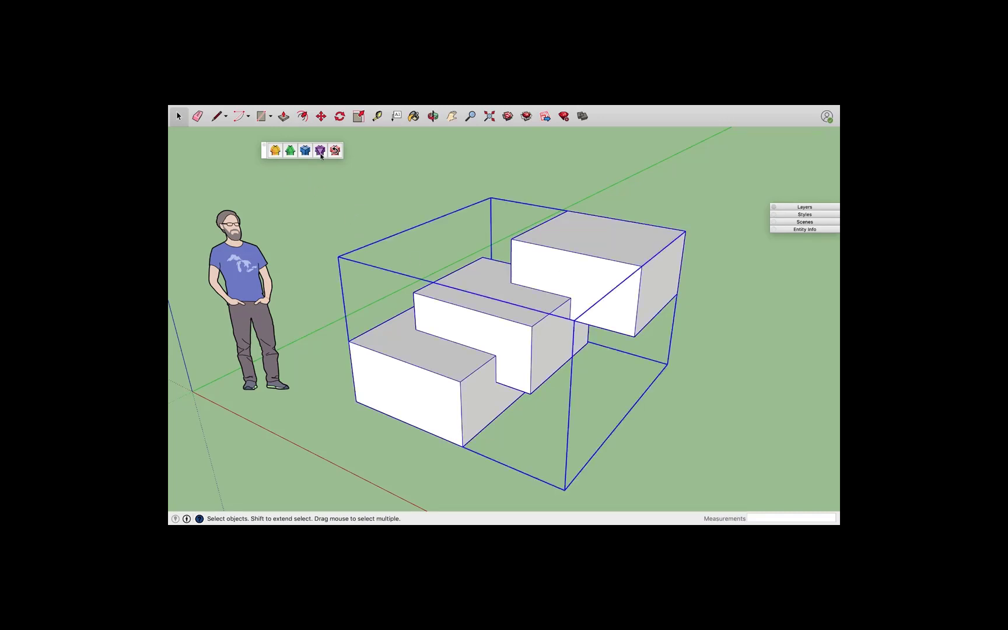
pyautogui.click(276, 151)
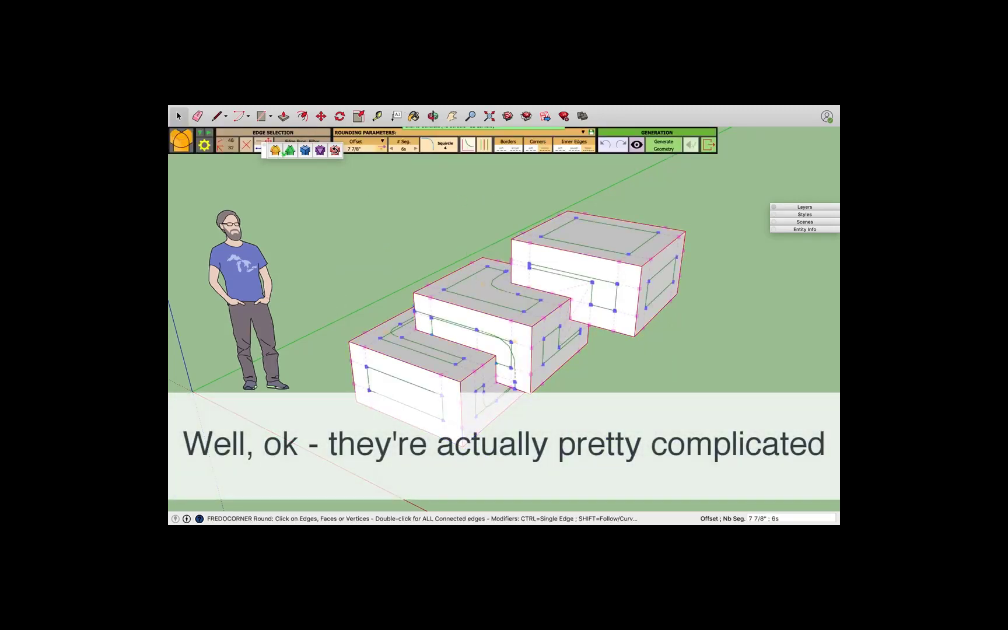
pyautogui.moveTo(265, 153); pyautogui.dragTo(264, 185)
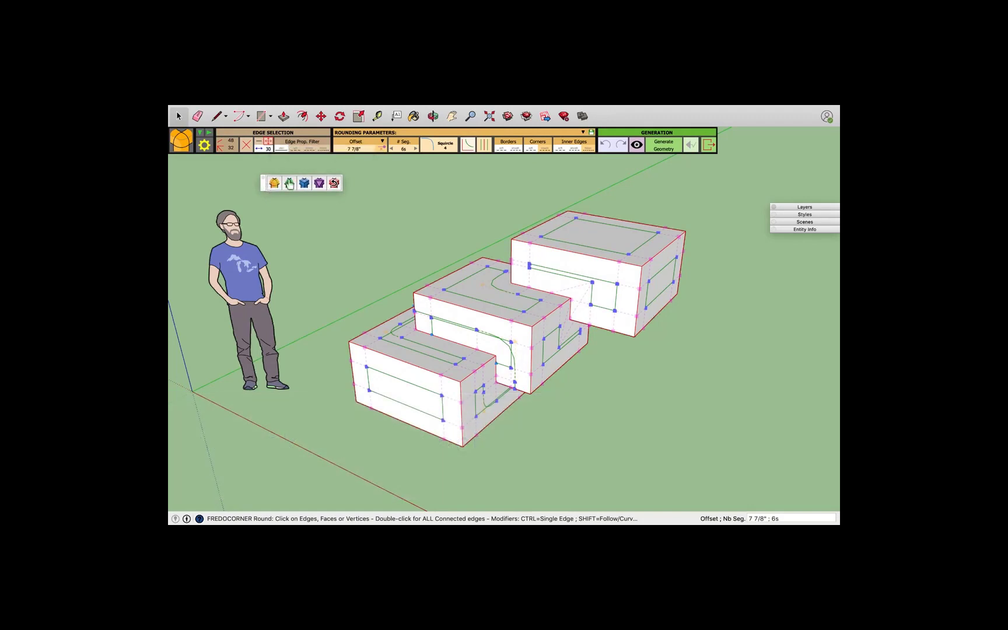
pyautogui.click(369, 149)
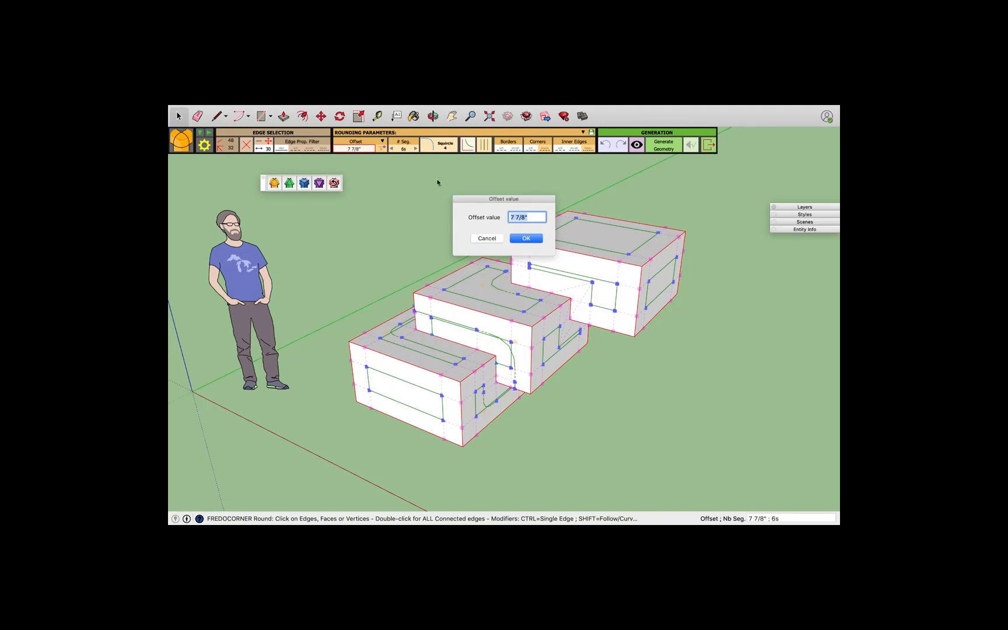
pyautogui.write('4')
pyautogui.click(514, 237)
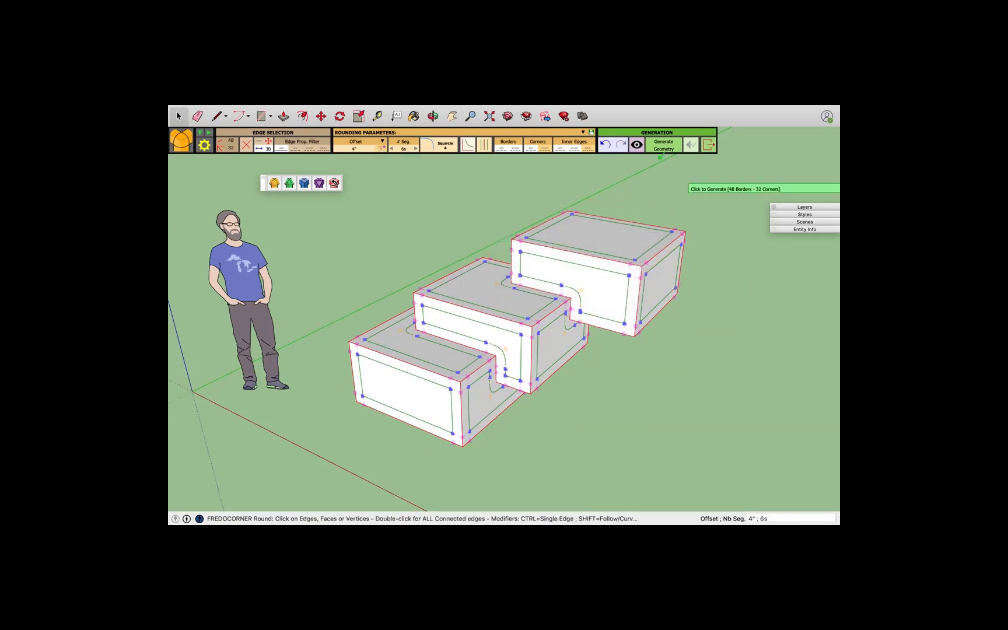
# Preview the rounded edges and generate the rounded geometry on the stepped block
pyautogui.click(637, 146)
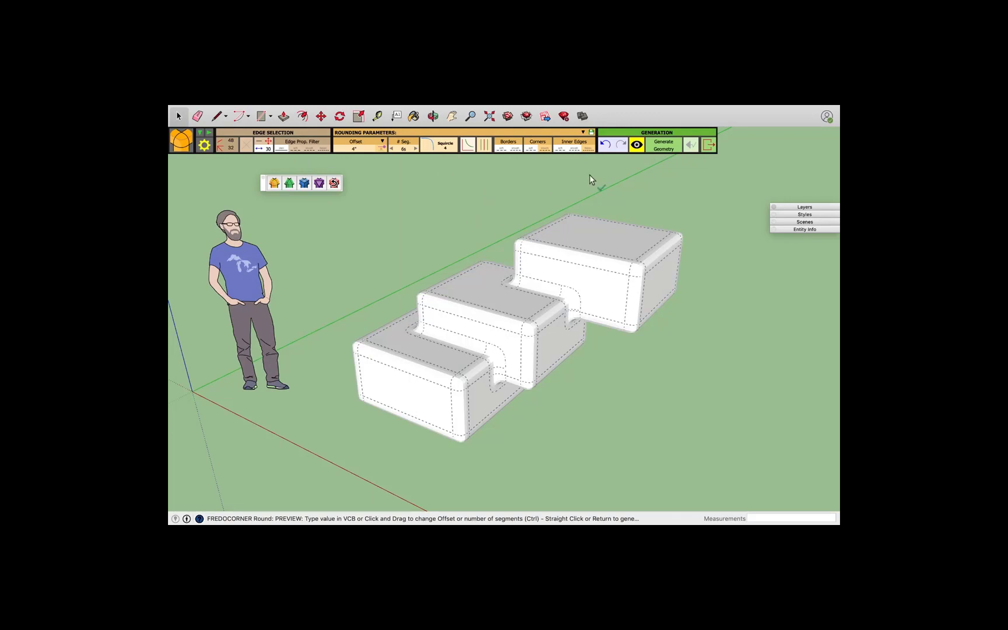
pyautogui.click(664, 146)
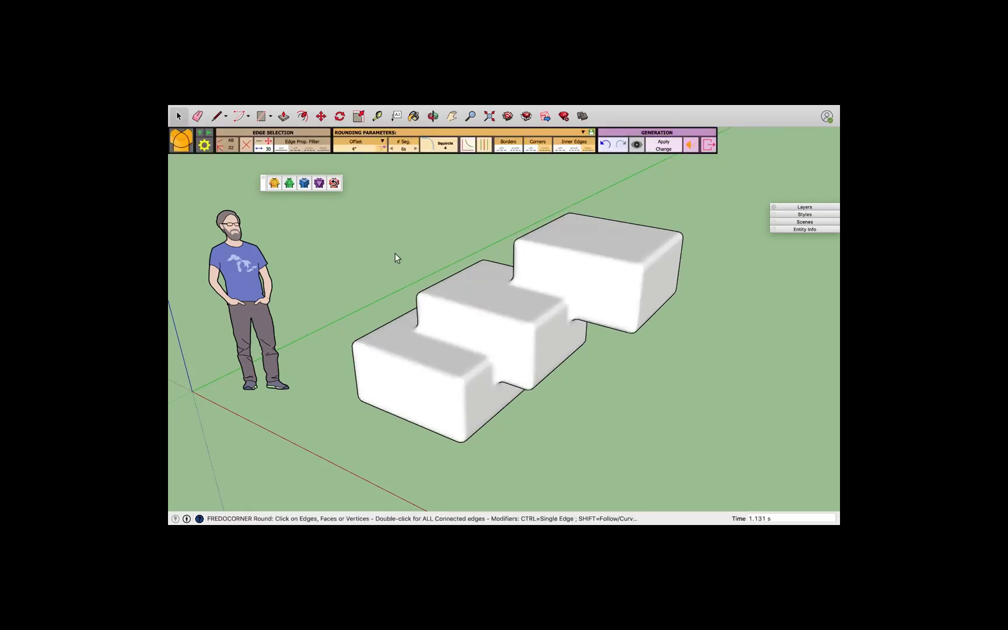
pyautogui.moveTo(556, 375); pyautogui.dragTo(523, 347, button='middle')
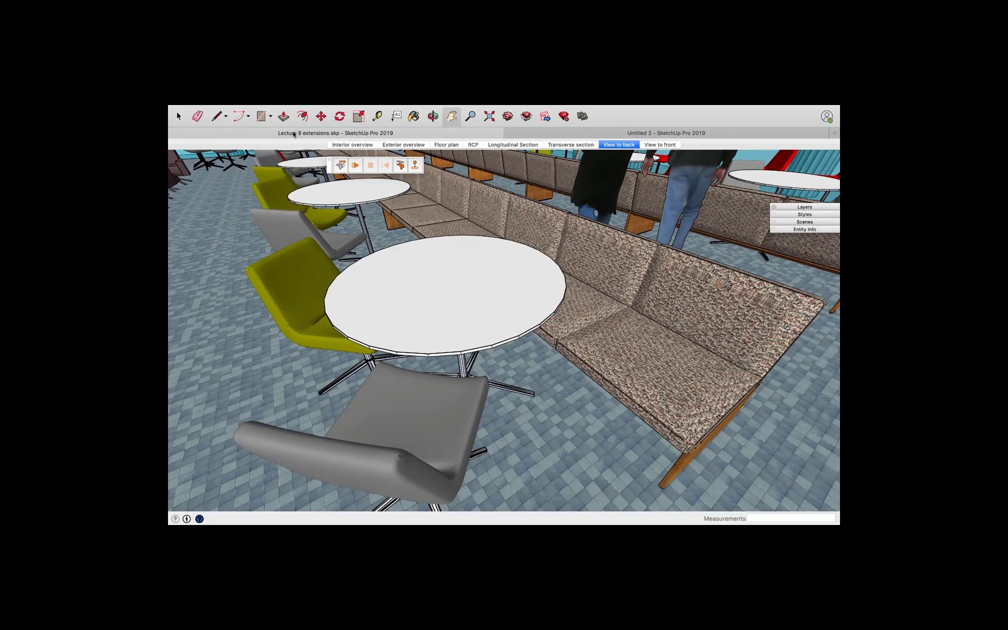
# Draw a 4' by 4' rectangle on the round tabletop
pyautogui.click(261, 117)
pyautogui.click(395, 259)
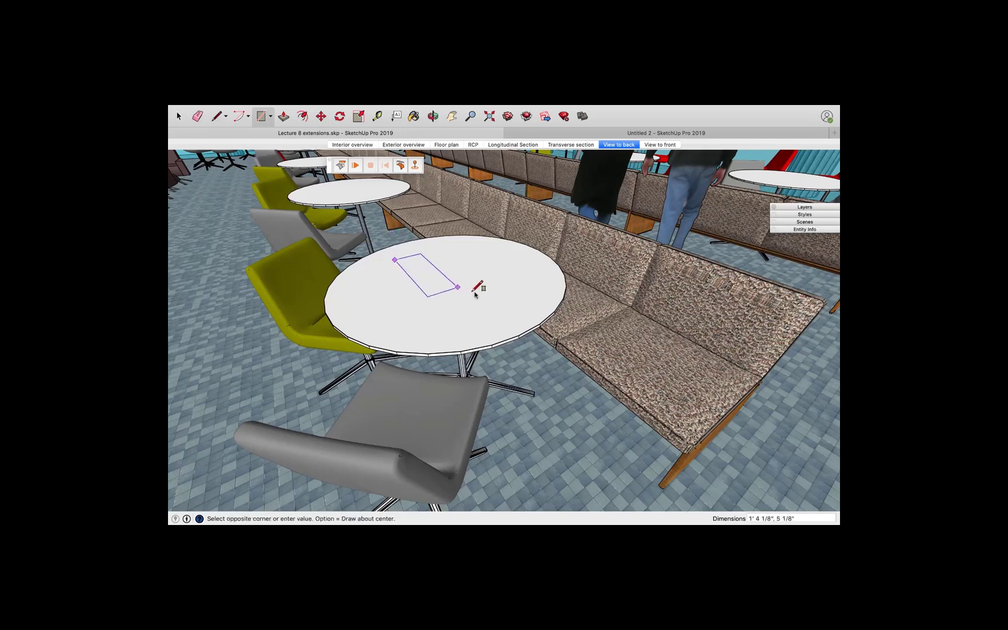
pyautogui.click(532, 297)
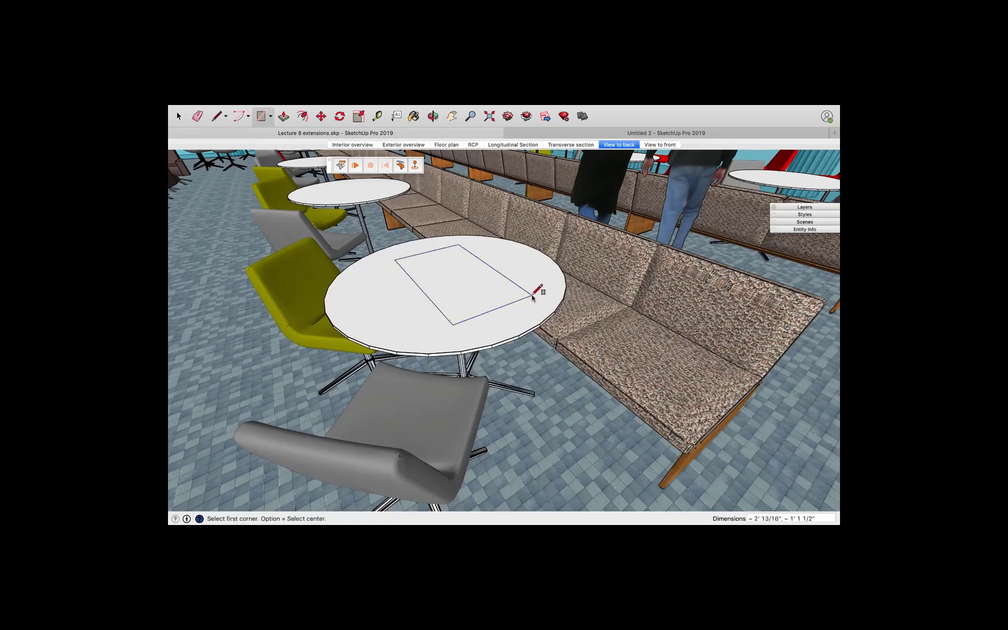
pyautogui.write("4',4")
pyautogui.press('Return')
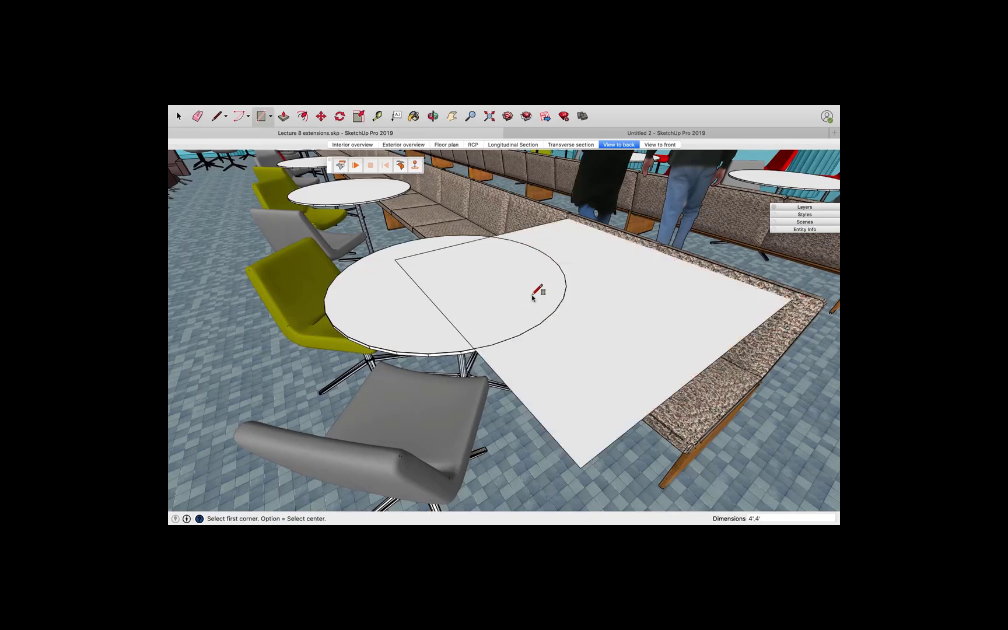
# Select the new square face and make it a group
pyautogui.press('space')
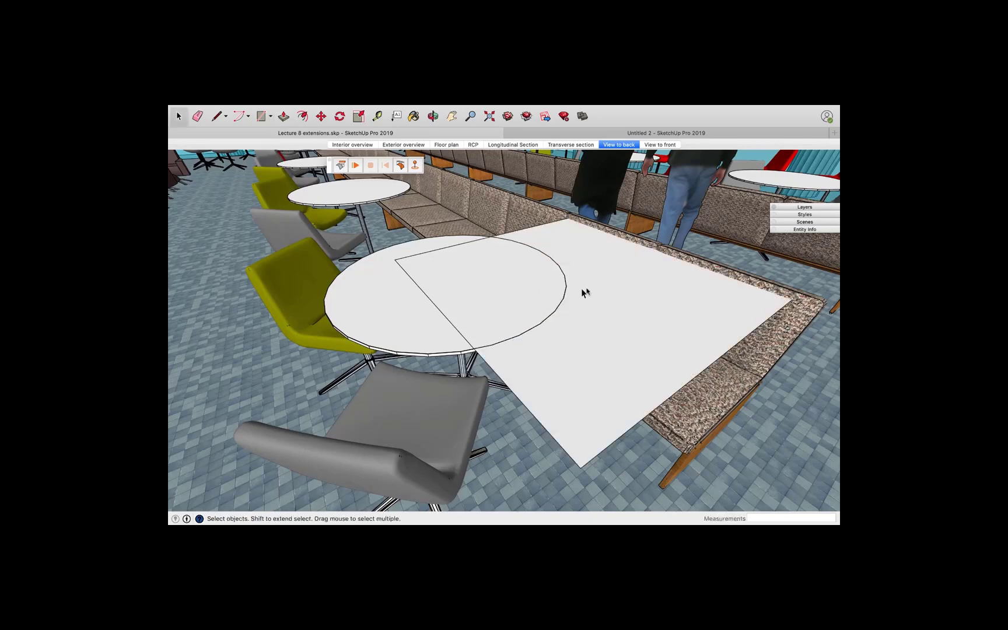
pyautogui.click(601, 294)
pyautogui.rightClick(600, 292)
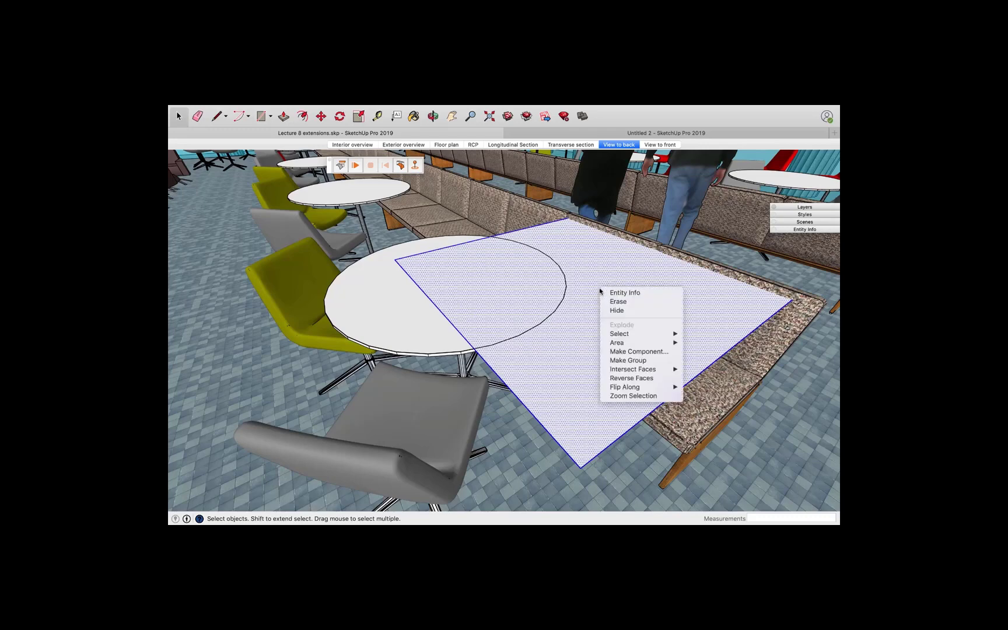
pyautogui.click(619, 359)
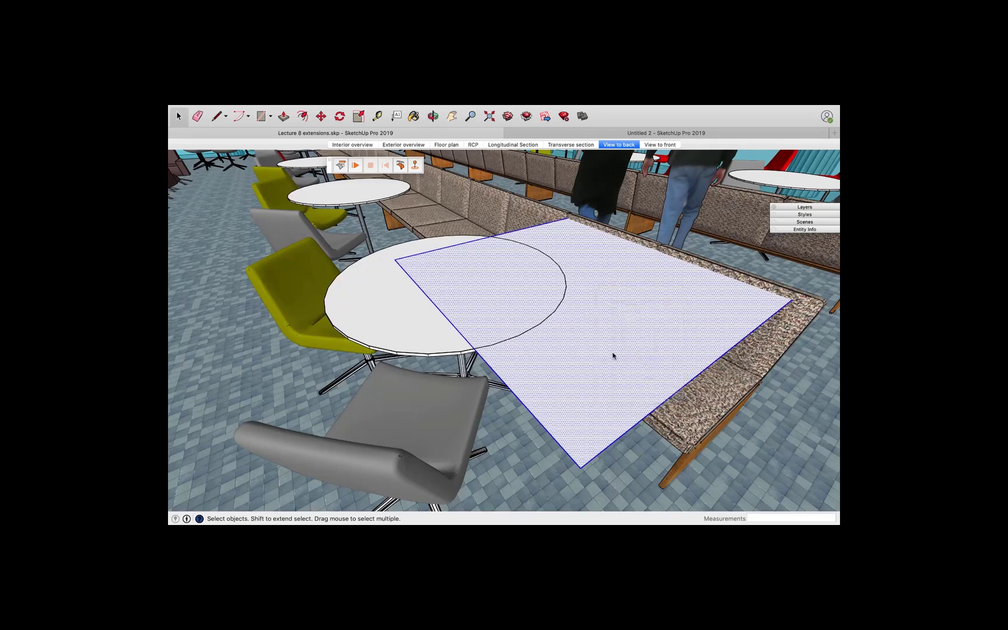
# Move the square group to center it over the round table and raise it vertically above the tabletop
pyautogui.press('m')
pyautogui.click(612, 314)
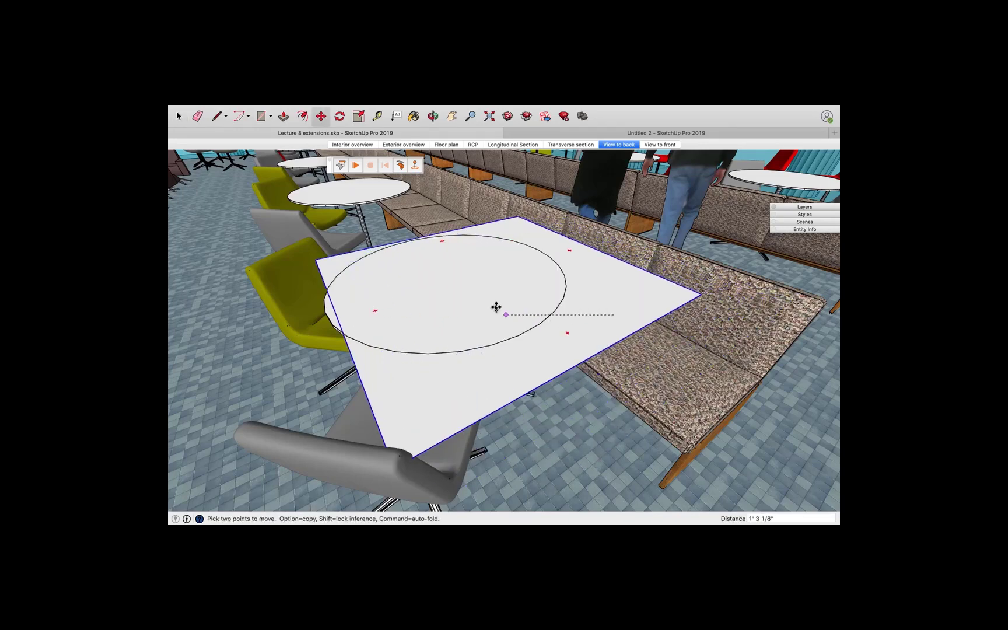
pyautogui.click(468, 307)
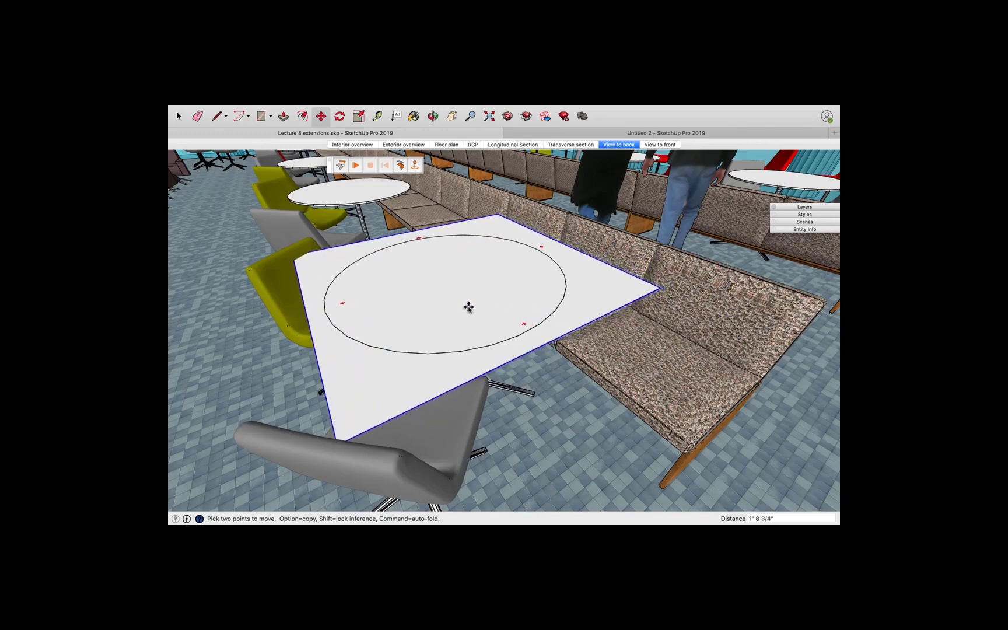
pyautogui.click(454, 300)
pyautogui.press('Up')
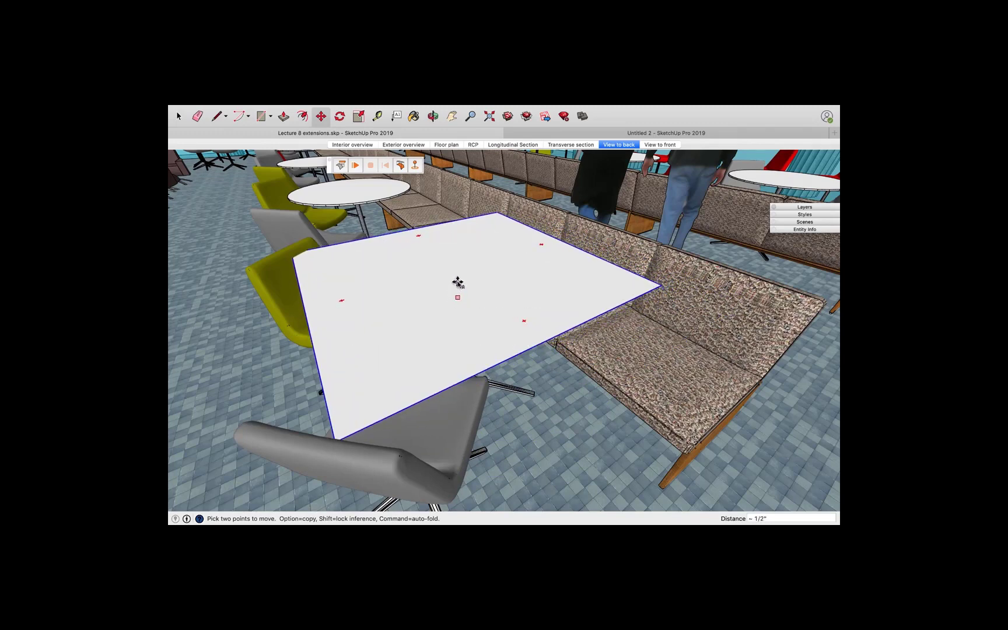
pyautogui.press('Right')
pyautogui.press('Up')
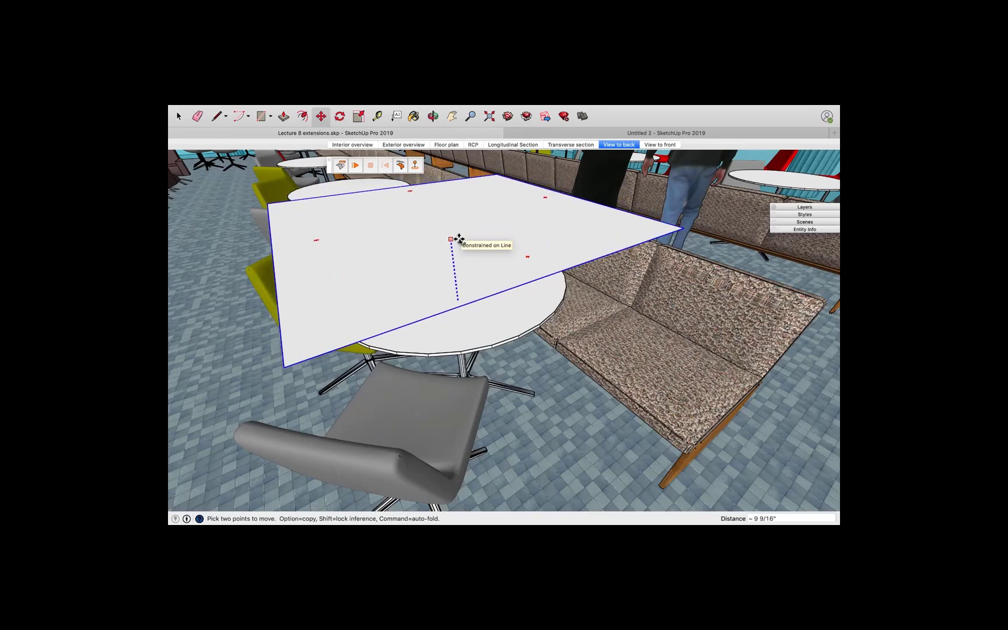
pyautogui.press('Escape')
pyautogui.moveTo(455, 295); pyautogui.dragTo(307, 258, button='middle')
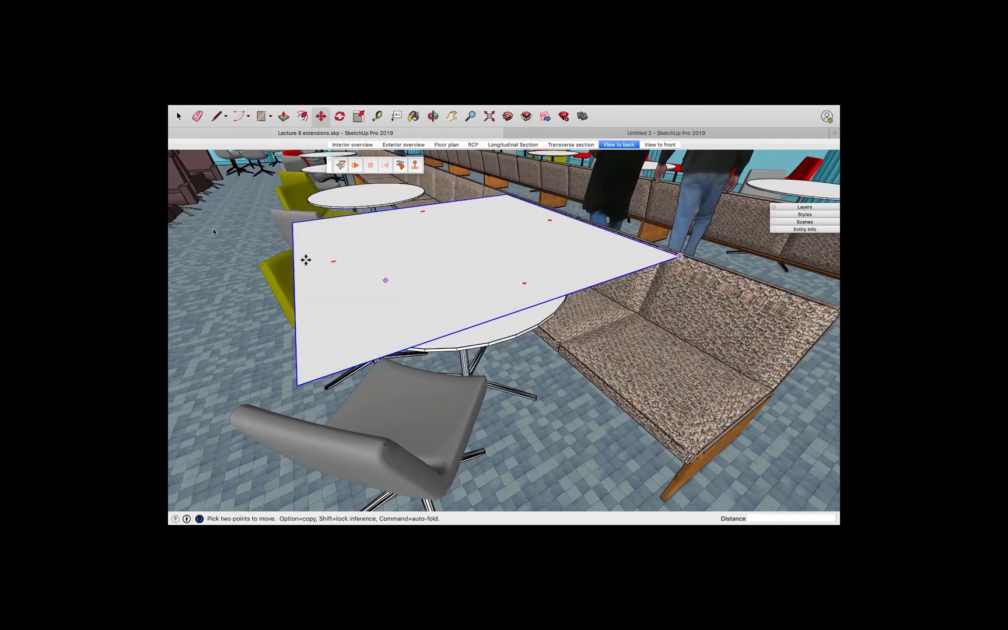
# Set the round table as a ClothWorks collider
pyautogui.click(179, 116)
pyautogui.click(489, 339)
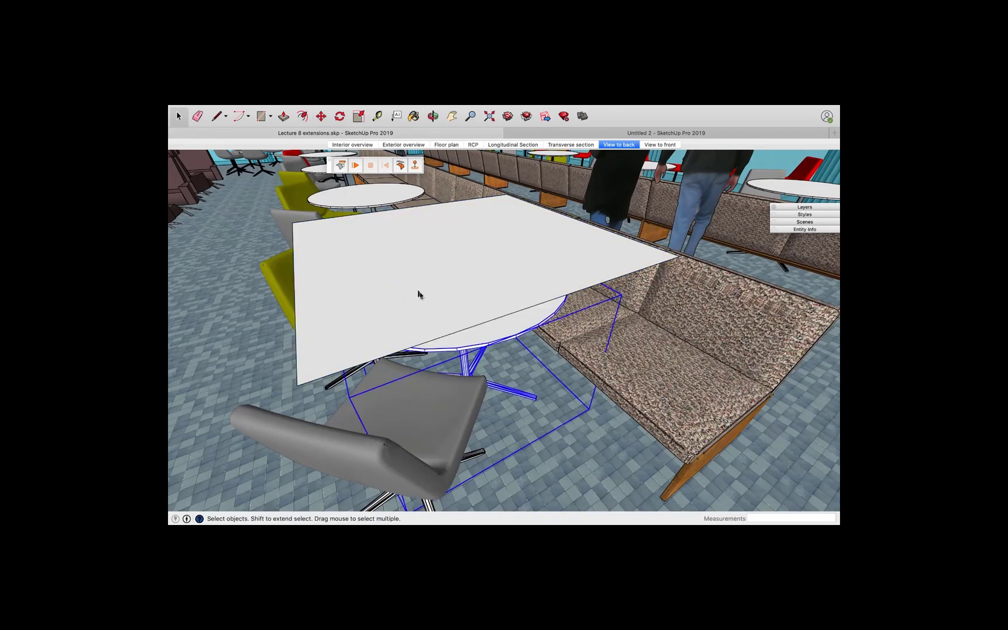
pyautogui.rightClick(504, 333)
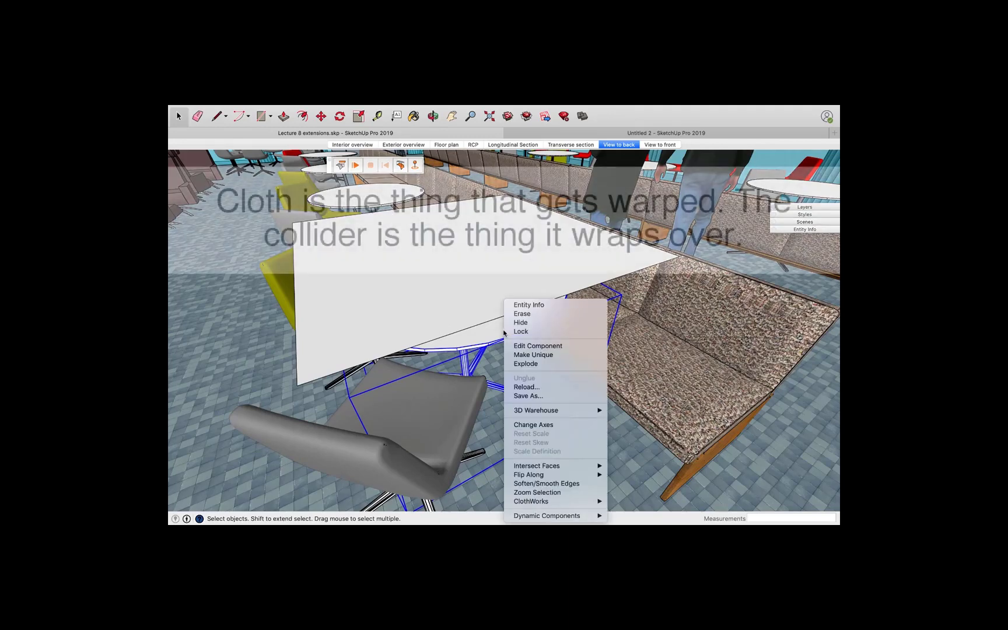
pyautogui.moveTo(578, 502)
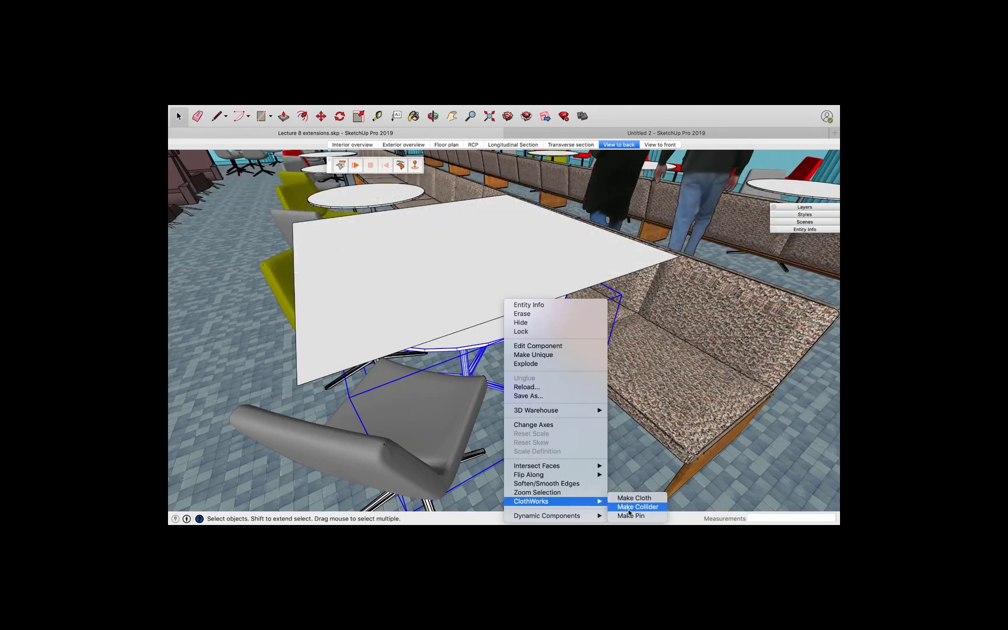
pyautogui.click(628, 510)
# Make the square tabletop group a ClothWorks cloth
pyautogui.click(448, 295)
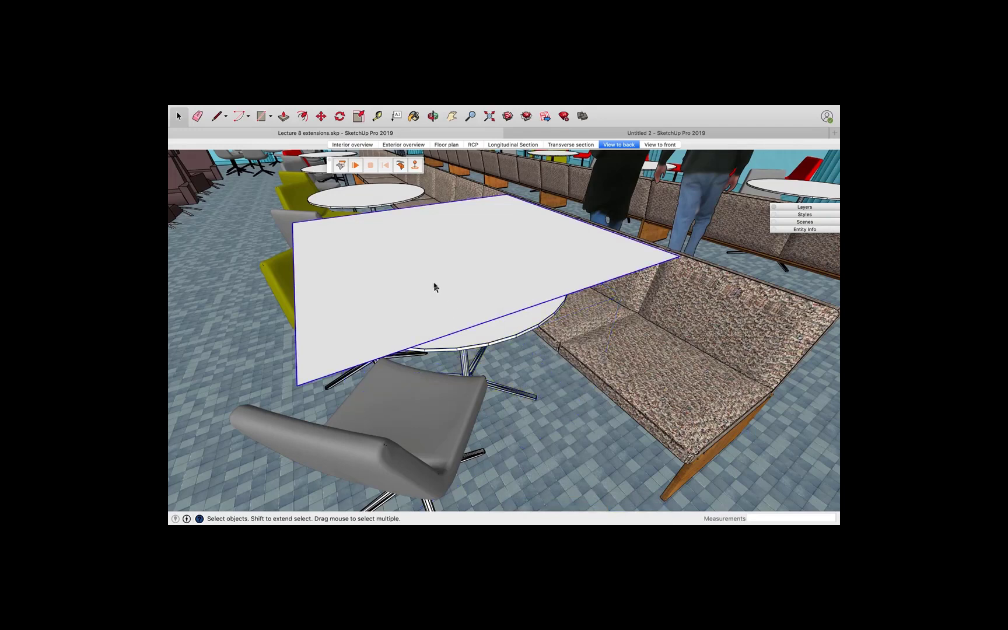
pyautogui.rightClick(431, 282)
pyautogui.moveTo(479, 412)
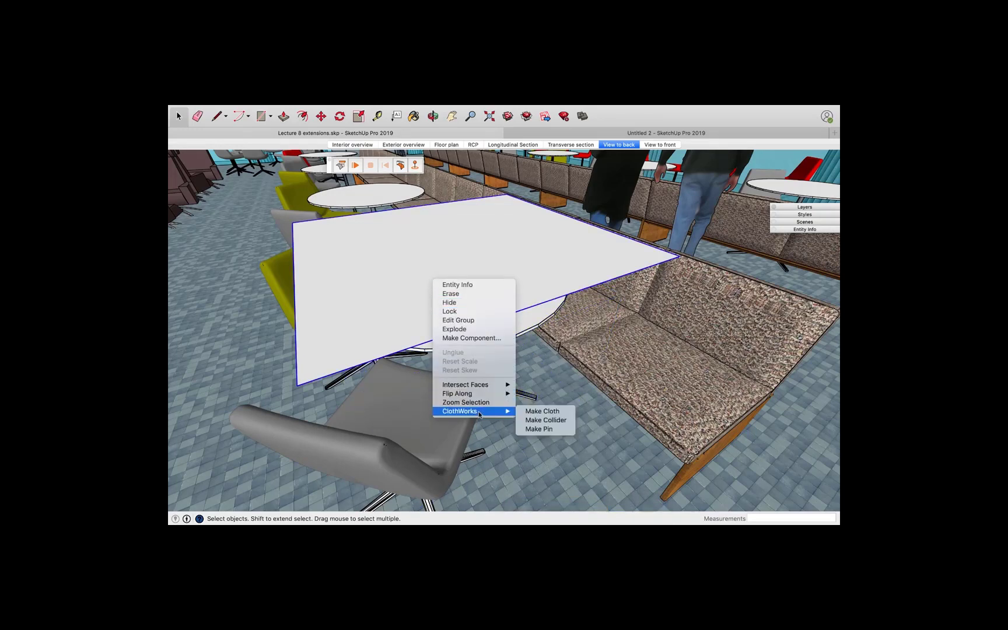
pyautogui.click(529, 411)
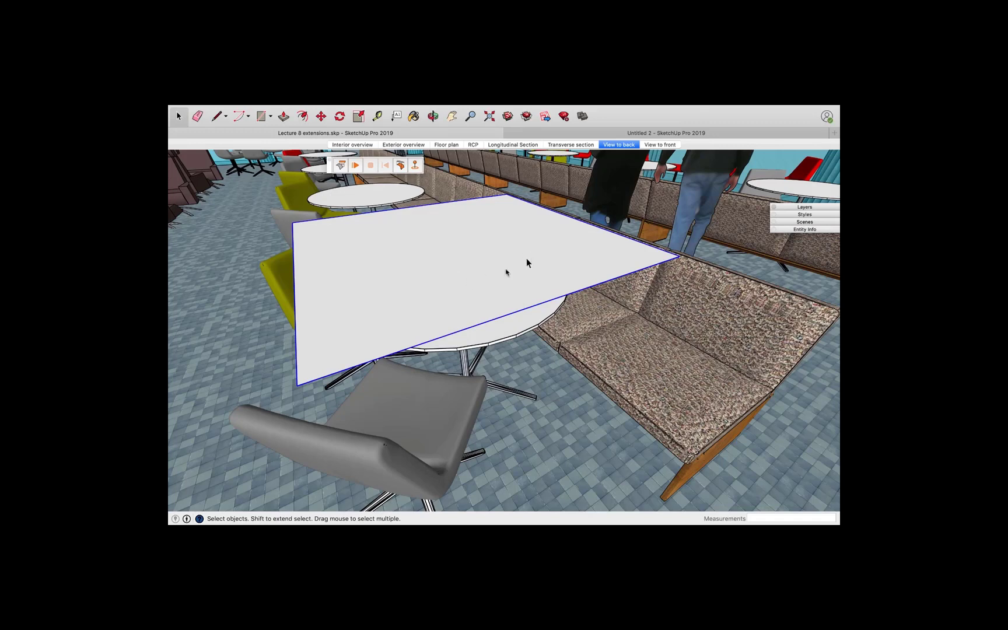
# Apply an adaptive grid to the cloth with 1 9/16" padding
pyautogui.rightClick(451, 269)
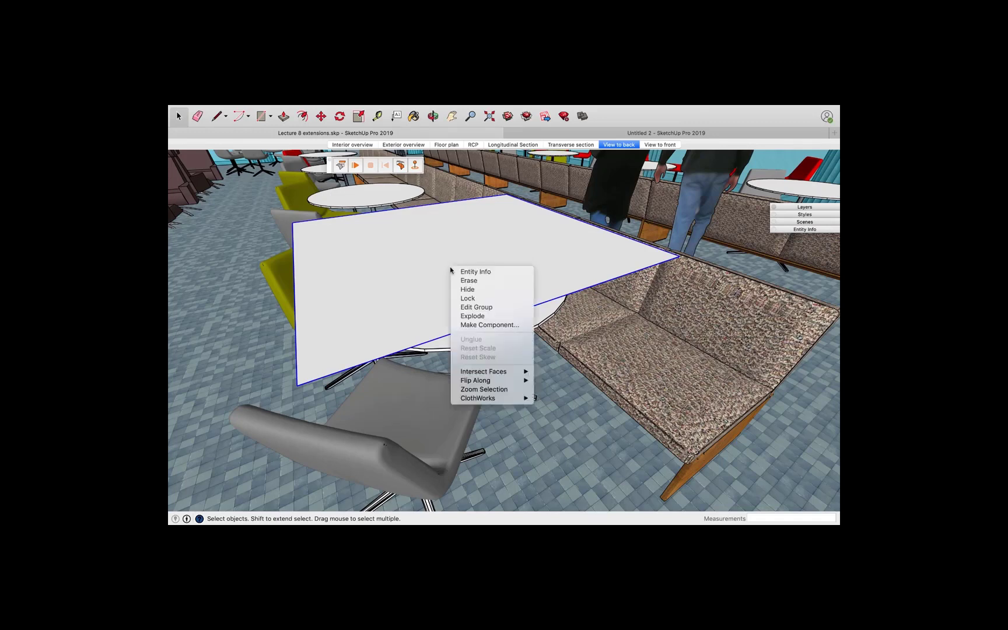
pyautogui.moveTo(484, 398)
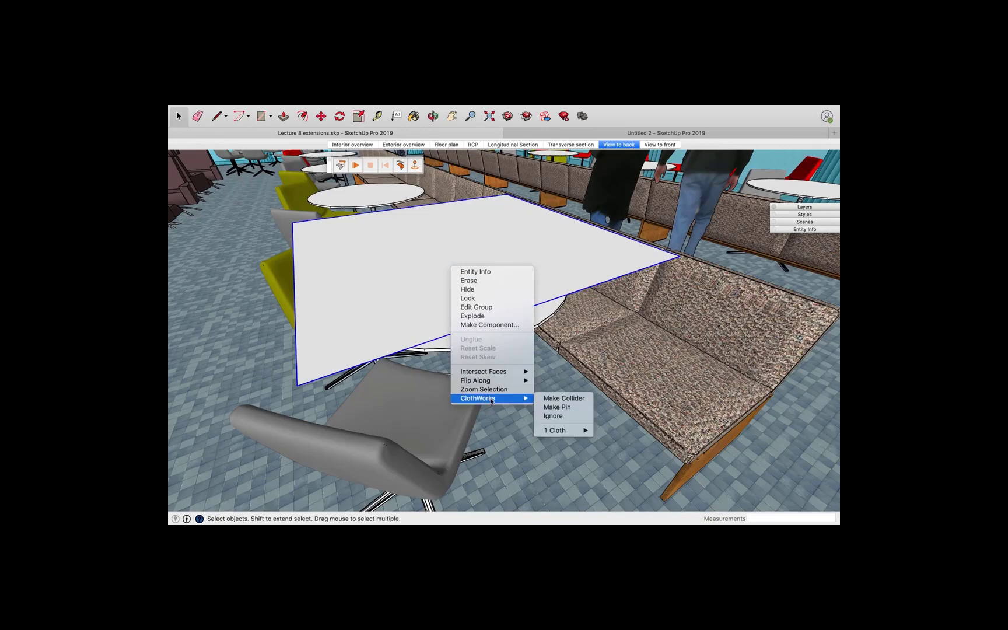
pyautogui.moveTo(572, 432)
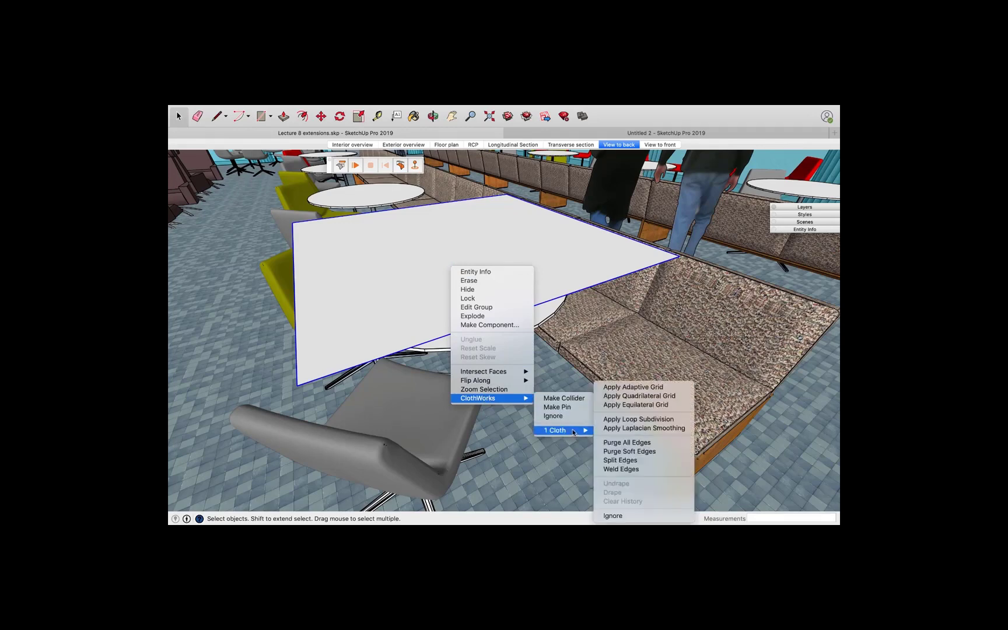
pyautogui.click(624, 388)
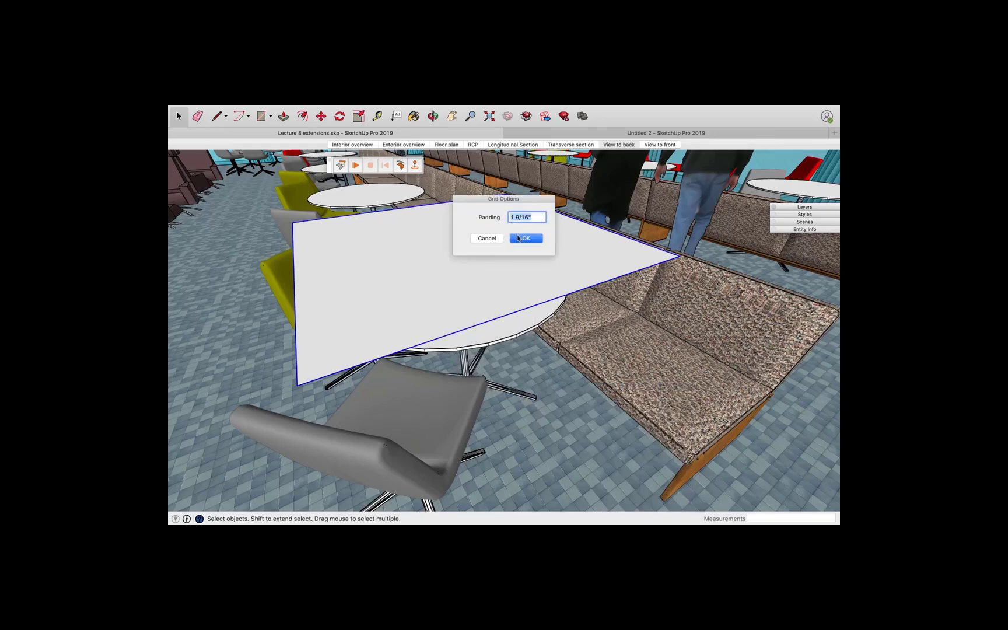
pyautogui.click(519, 238)
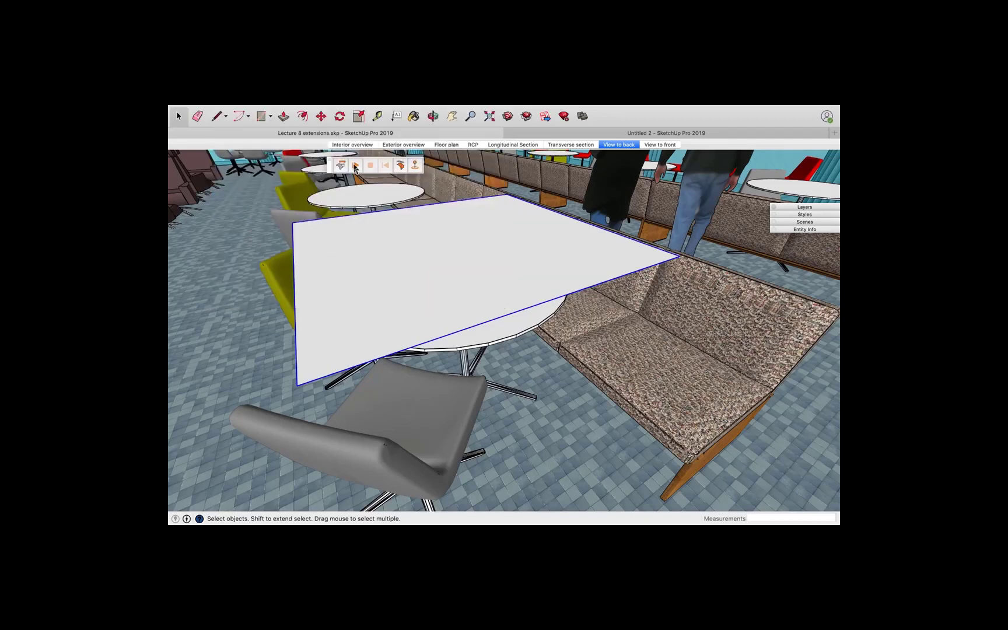
# Run the cloth simulation, pulling the cloth so it drapes over the round table, then stop it
pyautogui.click(354, 167)
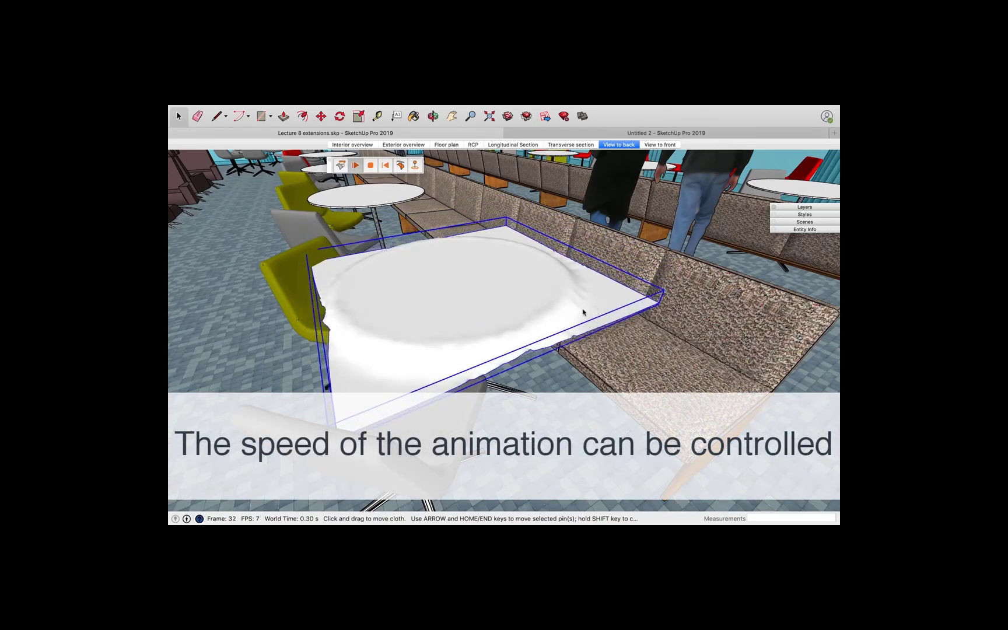
pyautogui.moveTo(620, 314); pyautogui.dragTo(600, 349)
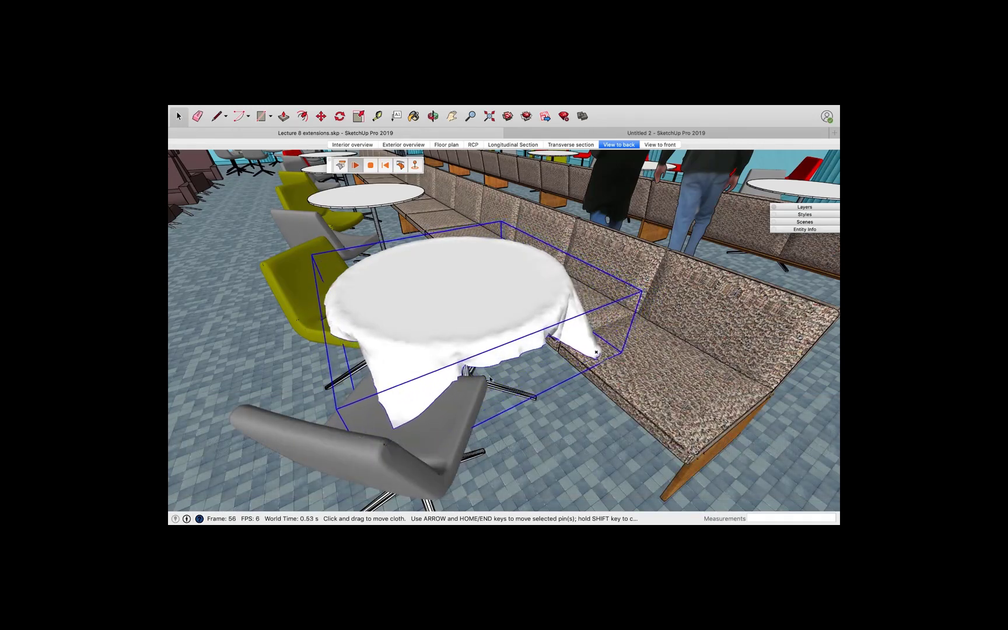
pyautogui.moveTo(394, 410); pyautogui.dragTo(367, 407)
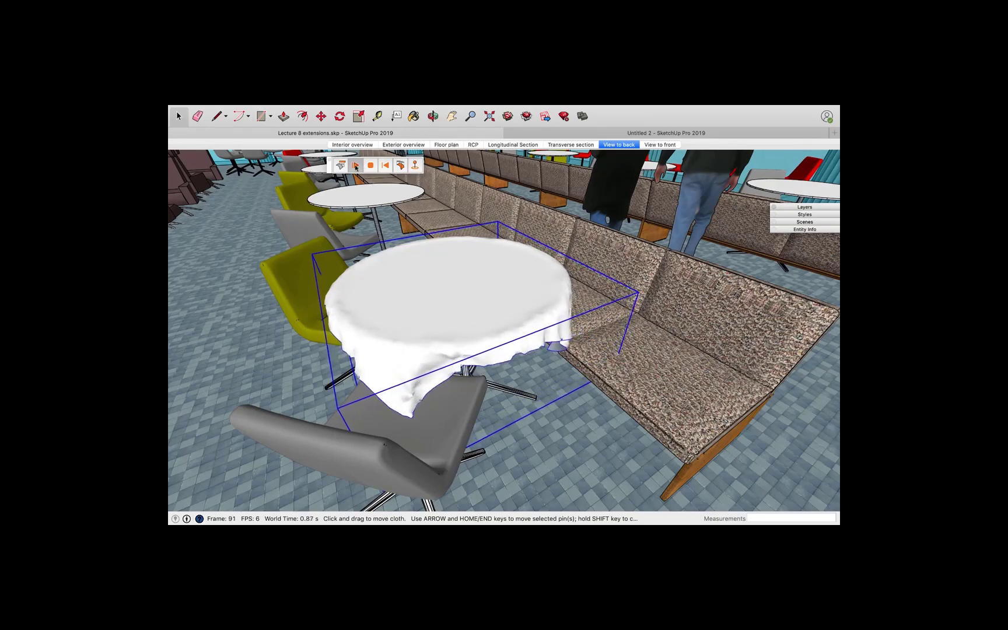
pyautogui.click(356, 167)
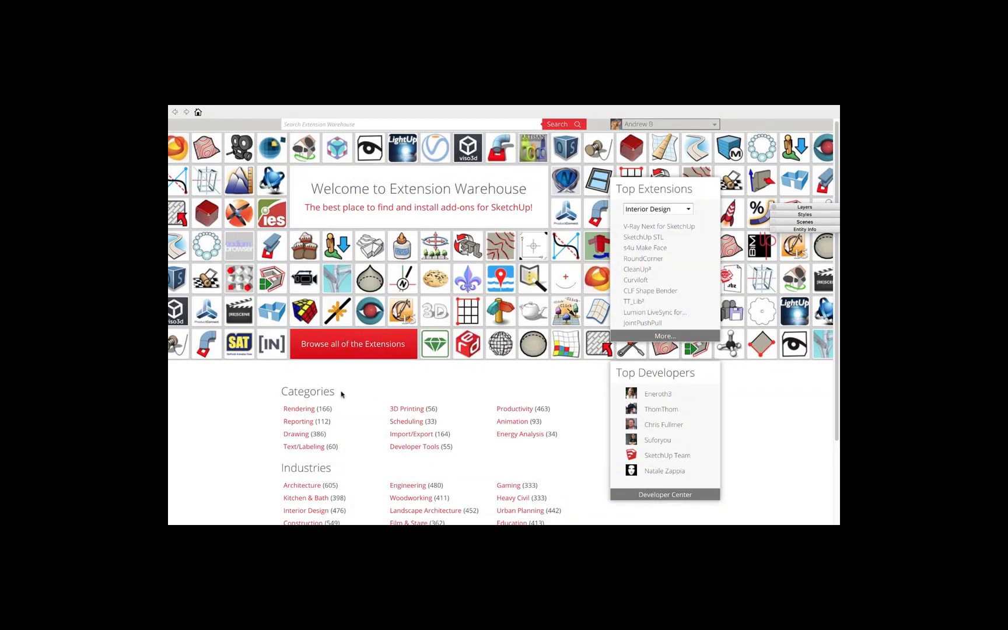
pyautogui.scroll(-2, 344, 389)
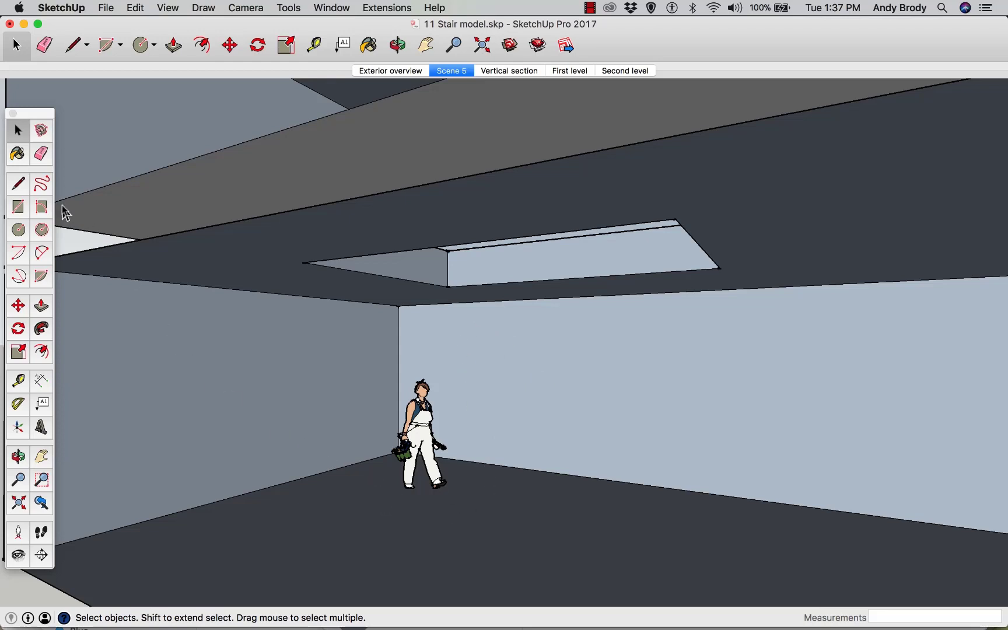
# Draw a rectangle on the floor sized 48 by 11 inches
pyautogui.click(18, 208)
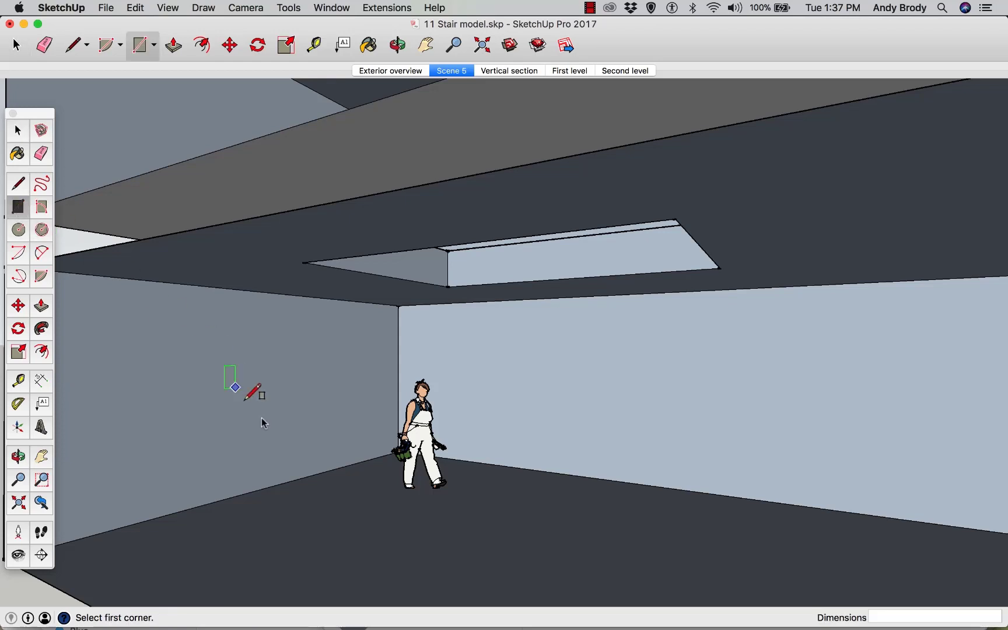
pyautogui.click(397, 562)
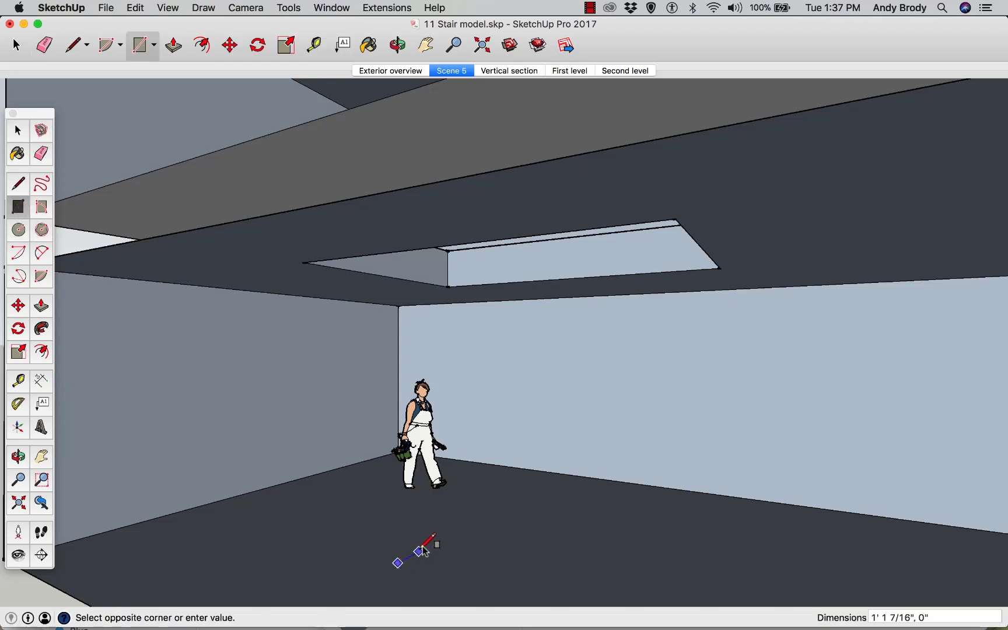
pyautogui.click(487, 532)
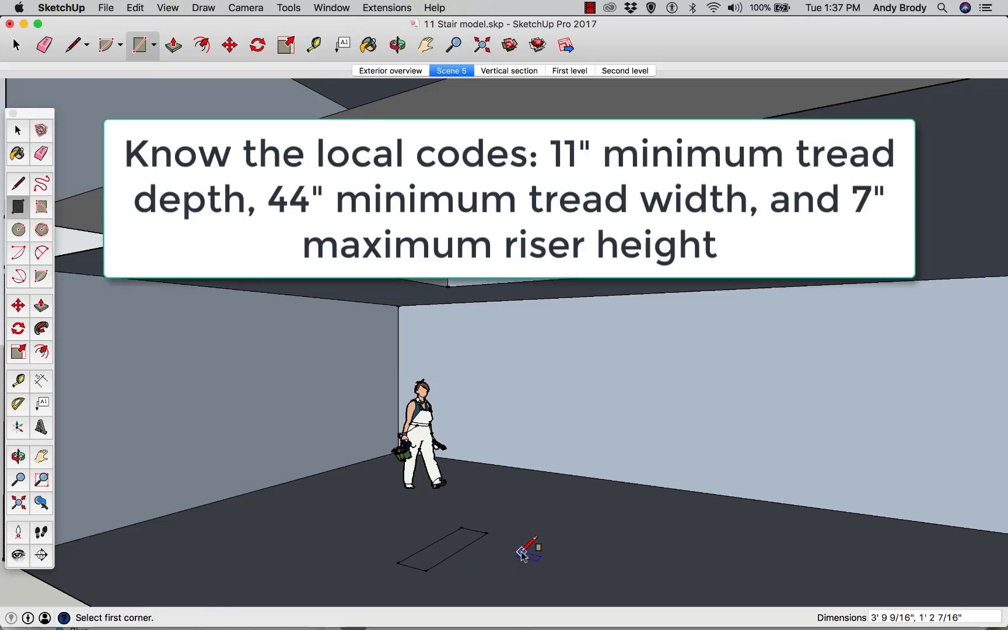
pyautogui.write('448,11')
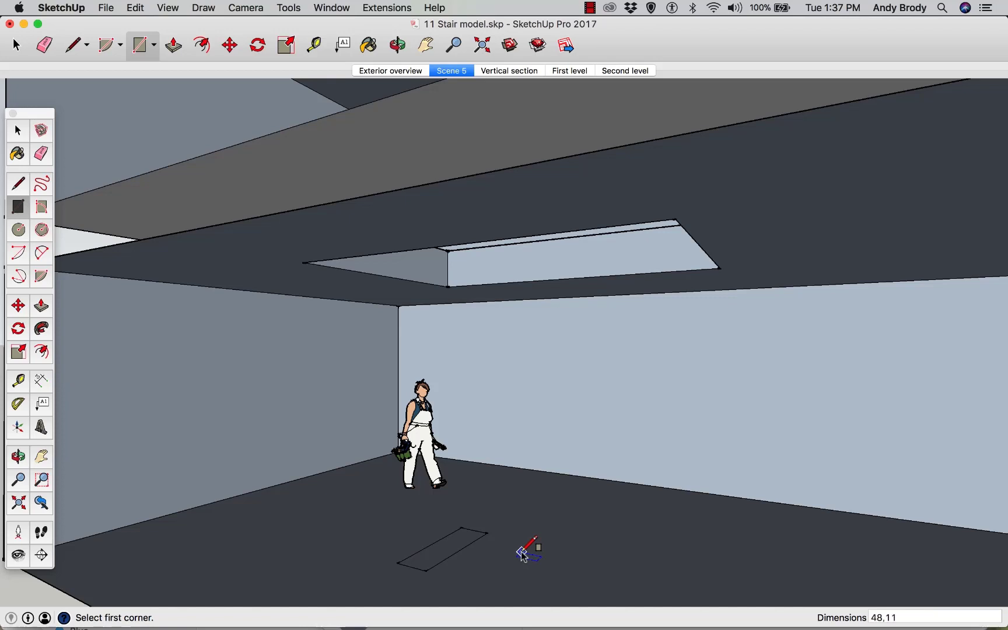
pyautogui.press('Return')
# Push/Pull the rectangle up 7 inches into a tread block
pyautogui.scroll(1, 433, 557)
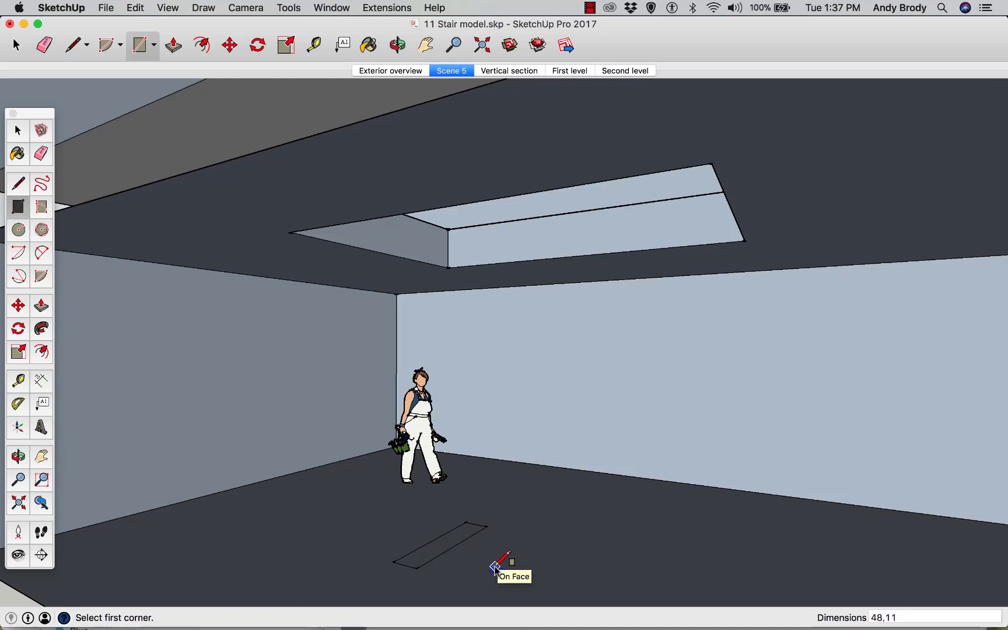
pyautogui.press('p')
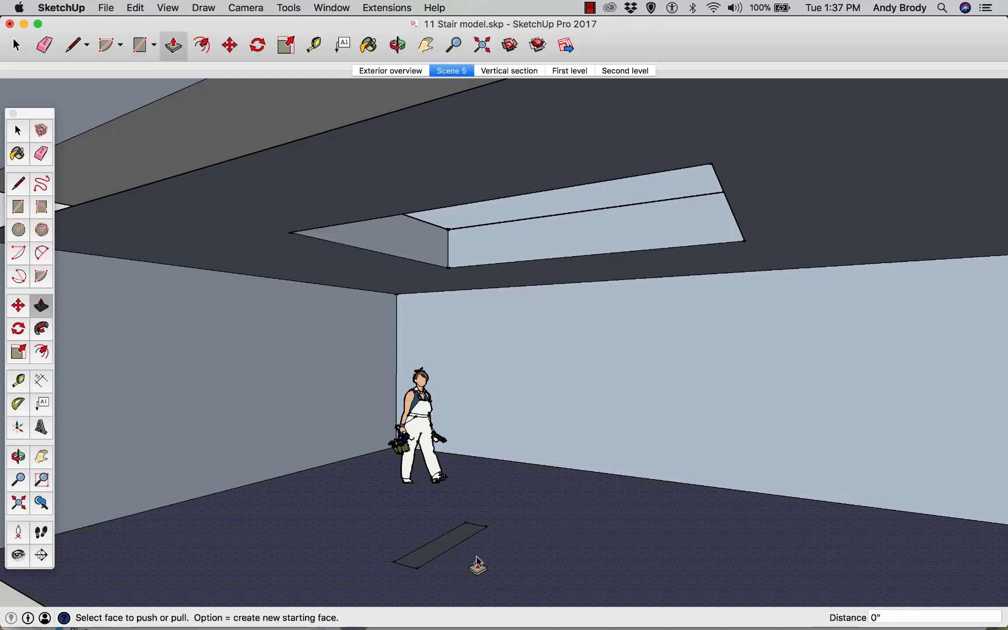
pyautogui.moveTo(444, 546); pyautogui.dragTo(439, 534)
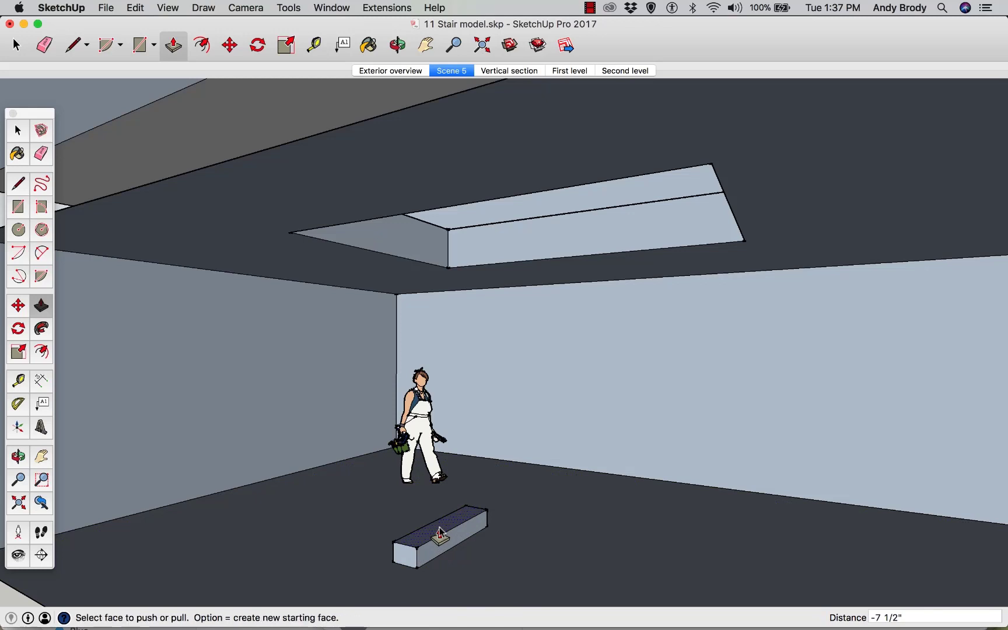
pyautogui.write('7')
pyautogui.press('Return')
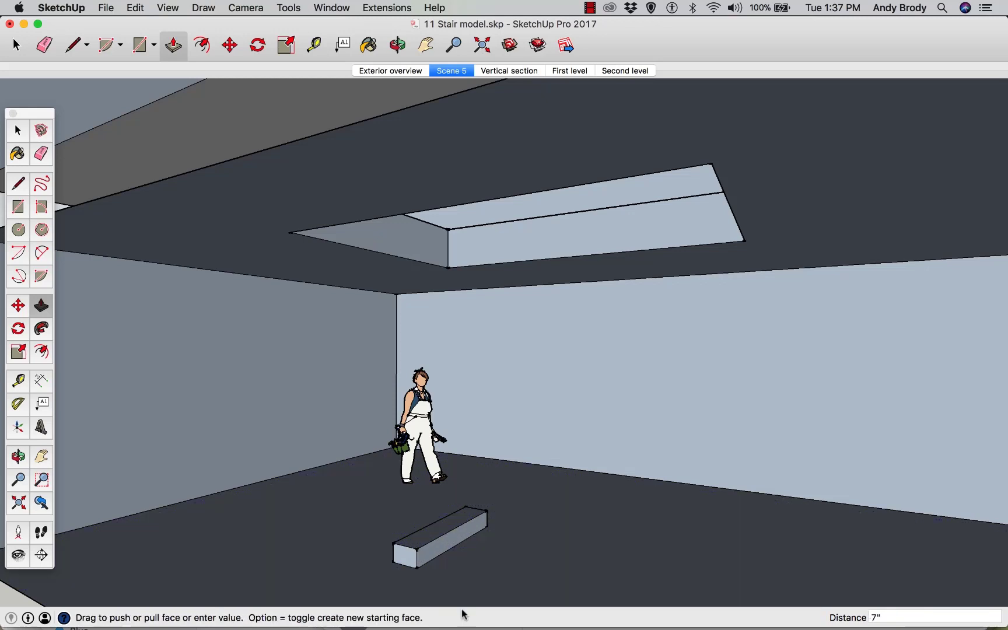
pyautogui.press('space')
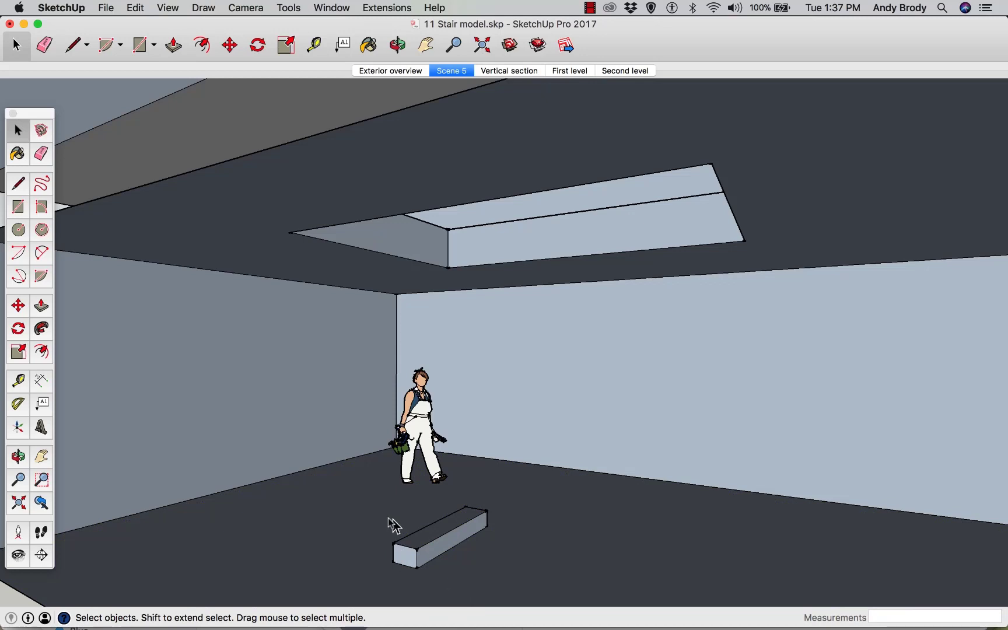
# Select the block and make it a component named Single tread riser combo
pyautogui.moveTo(355, 464); pyautogui.dragTo(508, 587)
pyautogui.scroll(5, 423, 554)
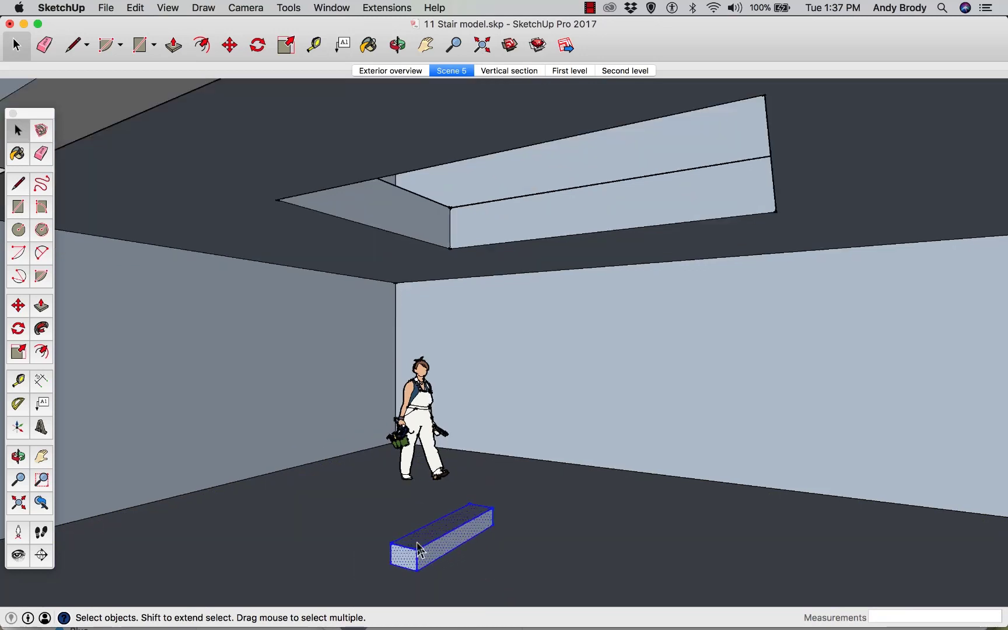
pyautogui.scroll(1, 417, 555)
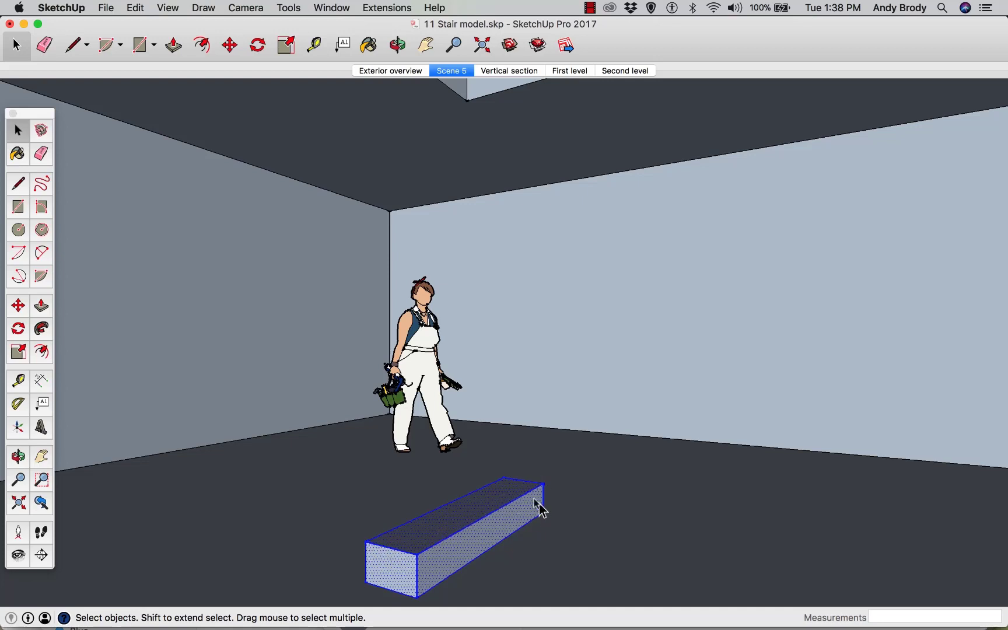
pyautogui.rightClick(450, 556)
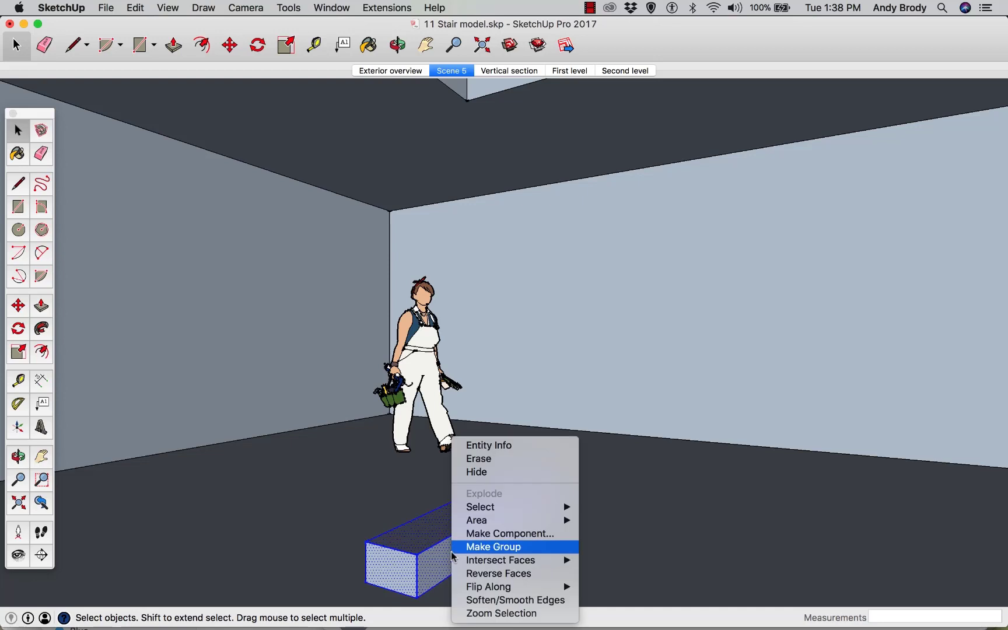
pyautogui.click(474, 534)
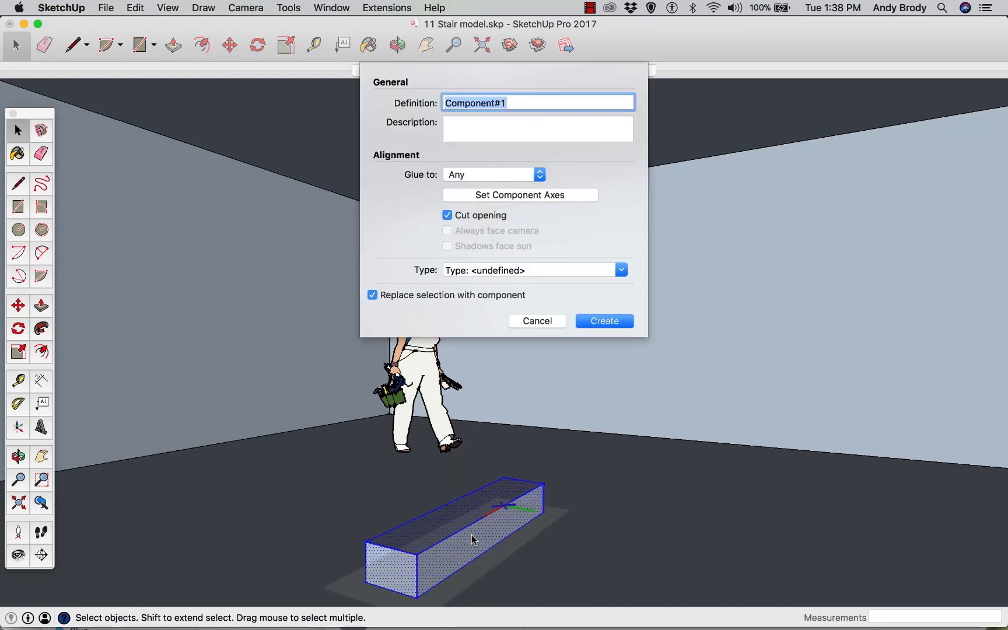
pyautogui.write('Single tread')
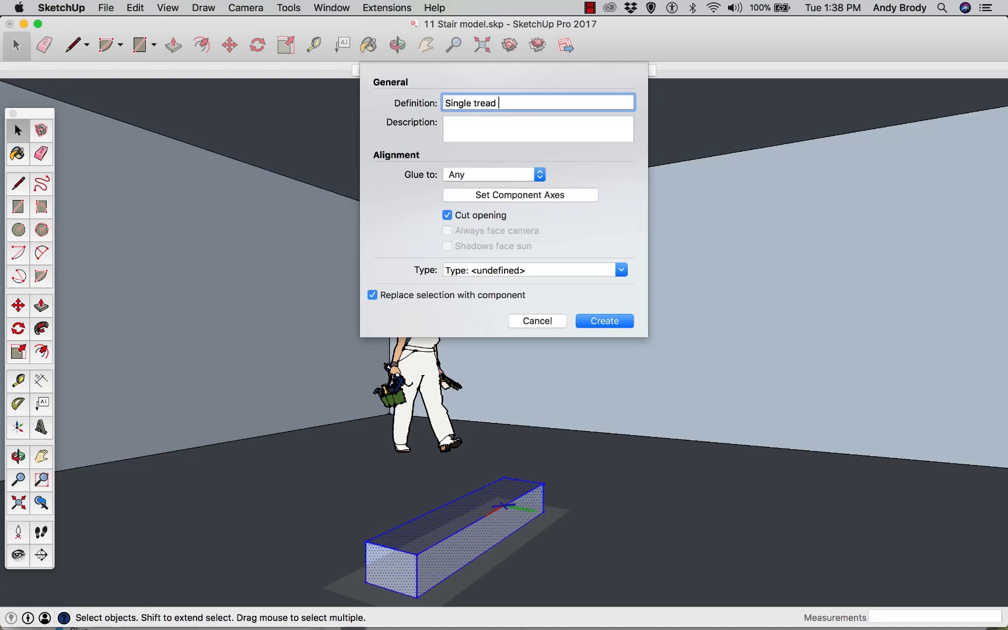
pyautogui.write(' ride')
pyautogui.press('Return')
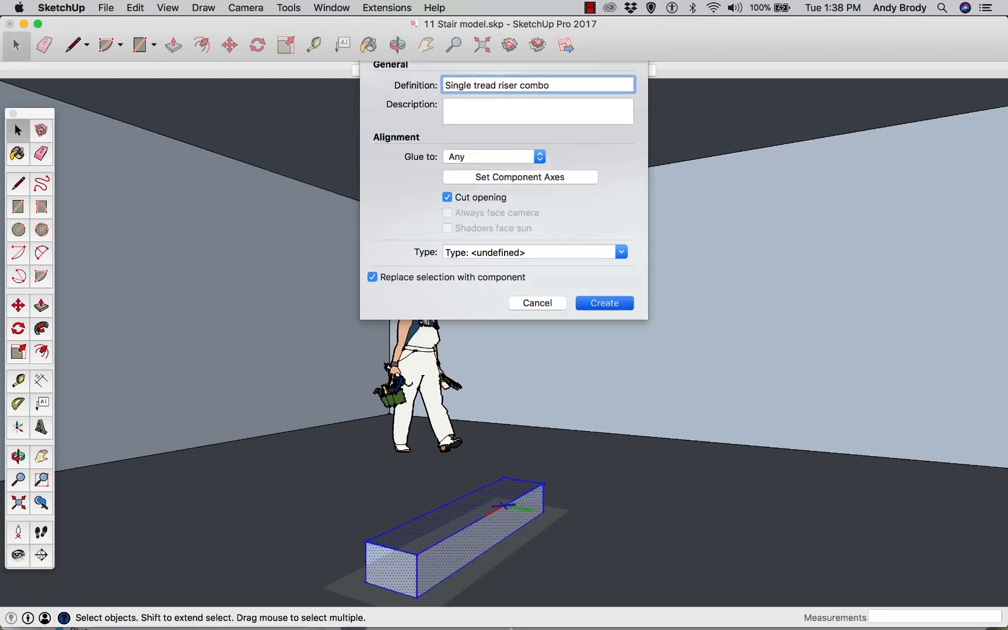
pyautogui.scroll(-1, 523, 522)
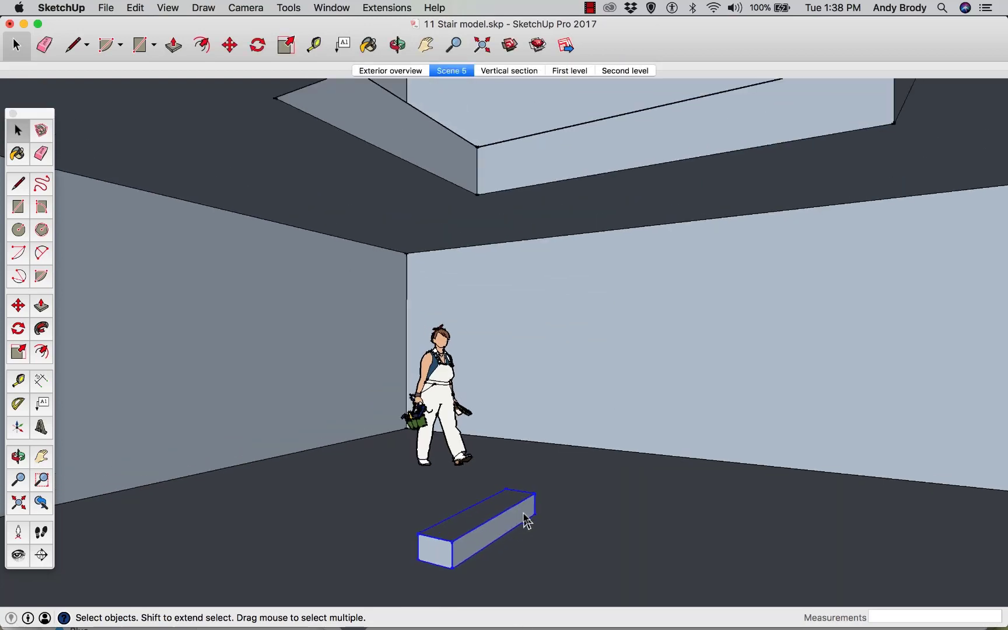
pyautogui.scroll(-1, 514, 534)
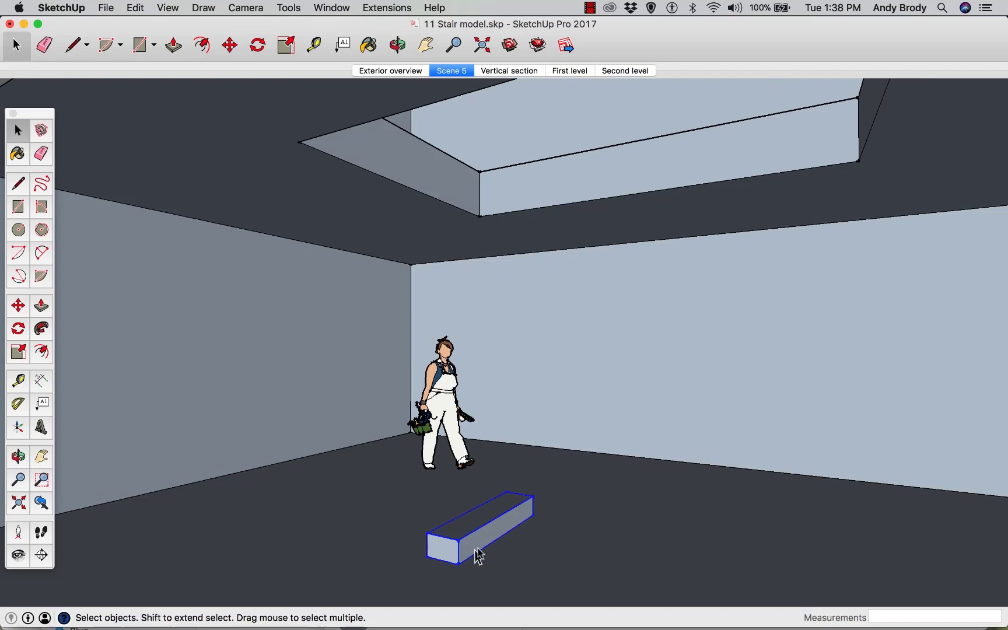
pyautogui.moveTo(478, 555); pyautogui.dragTo(658, 533, button='middle')
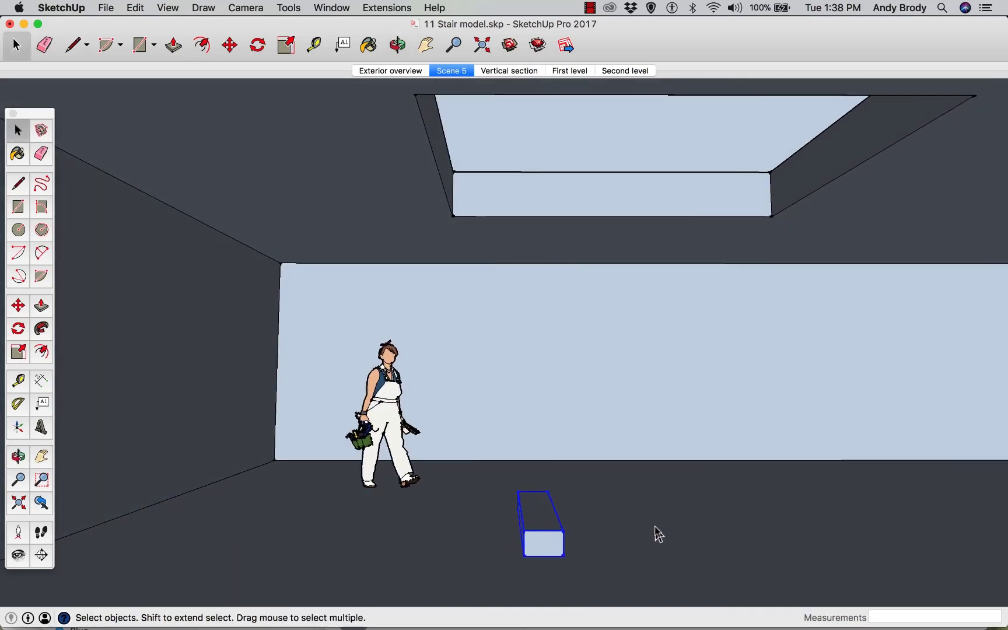
pyautogui.moveTo(540, 555); pyautogui.dragTo(601, 555, button='middle')
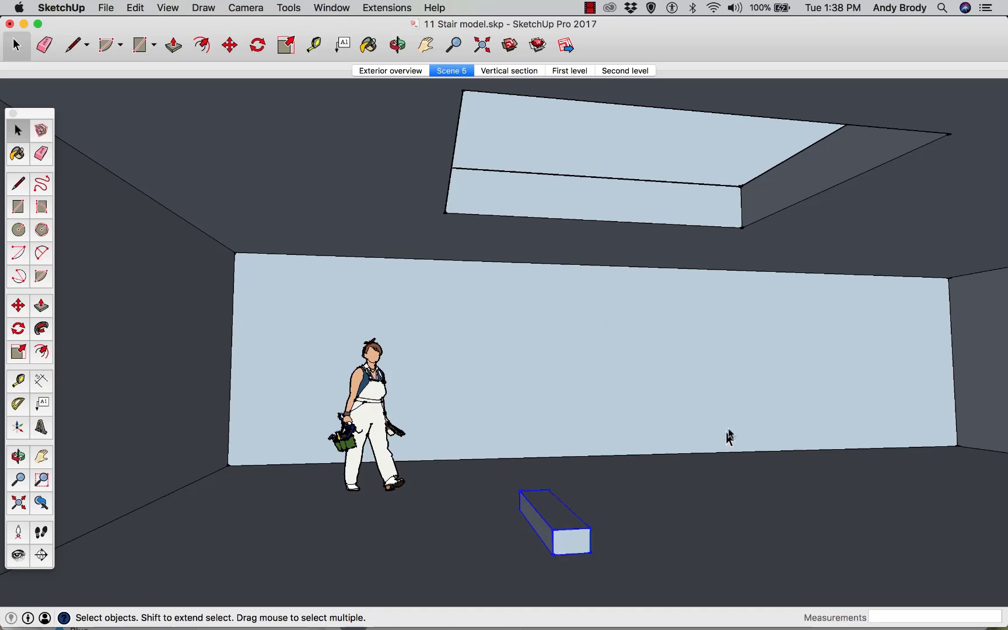
# Move the tread-riser component across the floor toward the left wall where the stair will start
pyautogui.click(573, 564)
pyautogui.click(571, 547)
pyautogui.press('m')
pyautogui.click(633, 565)
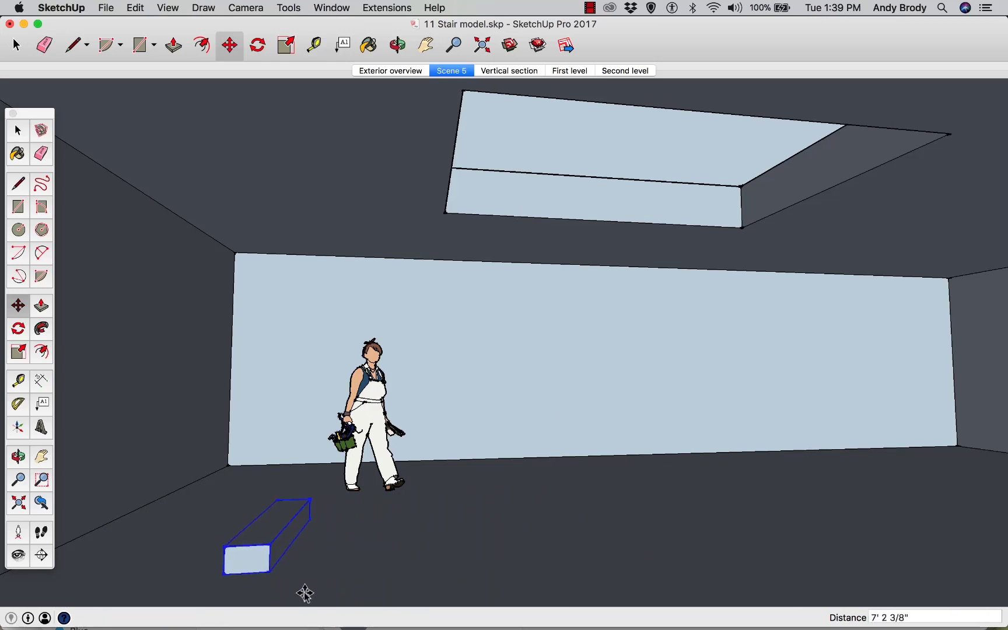
pyautogui.click(335, 580)
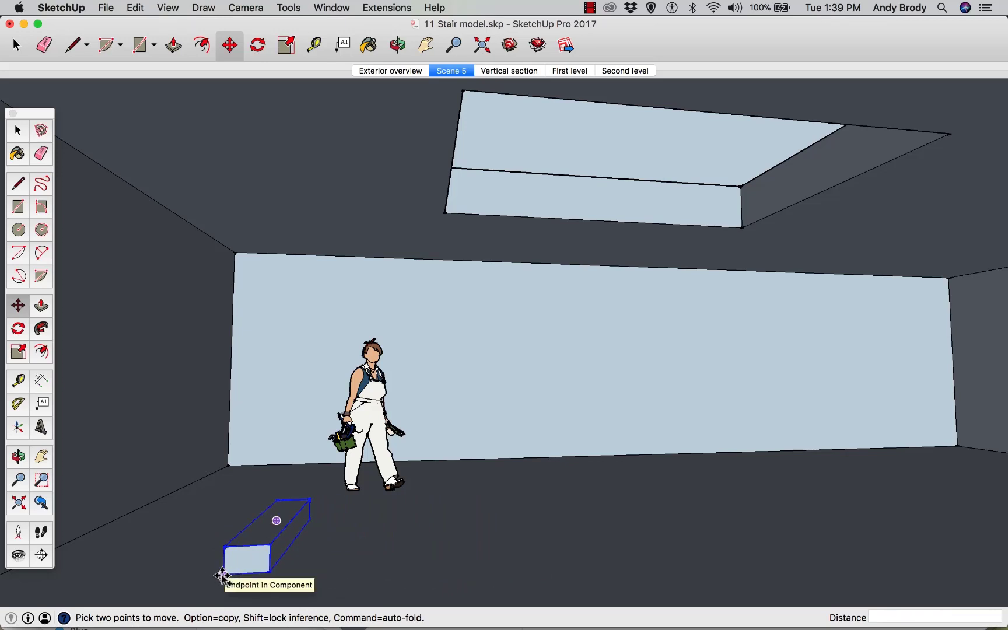
# Copy the tread diagonally from its lower front corner to its upper back corner and array it to 19 copies
pyautogui.press('alt')
pyautogui.click(223, 575)
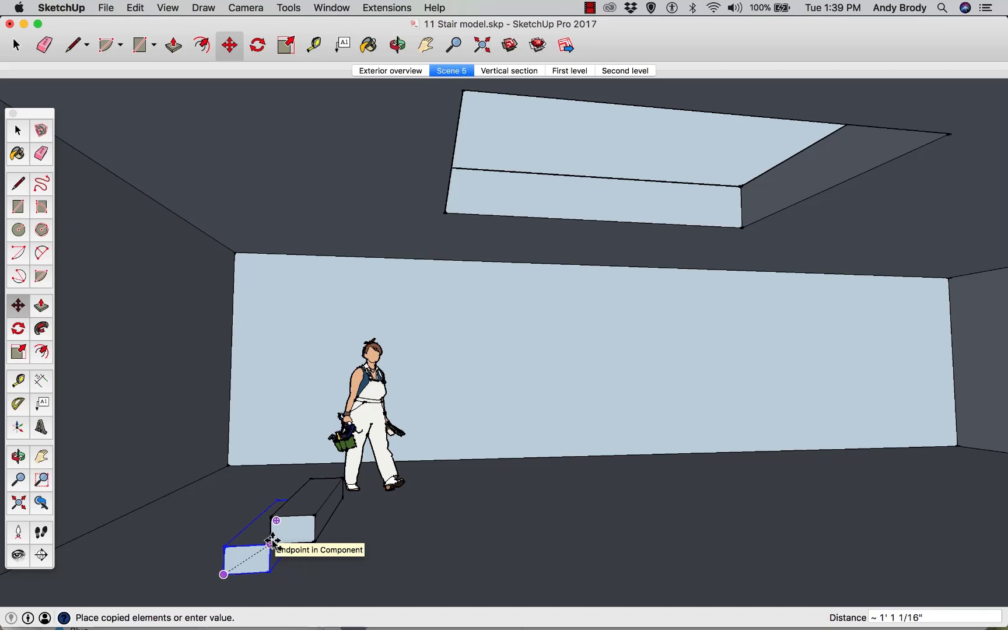
pyautogui.click(272, 541)
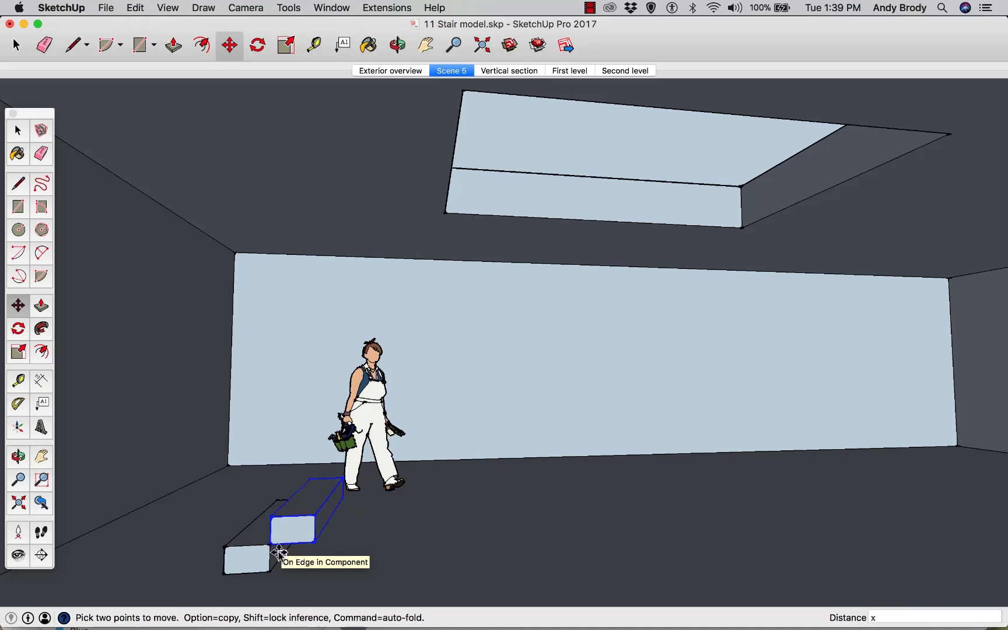
pyautogui.write('6')
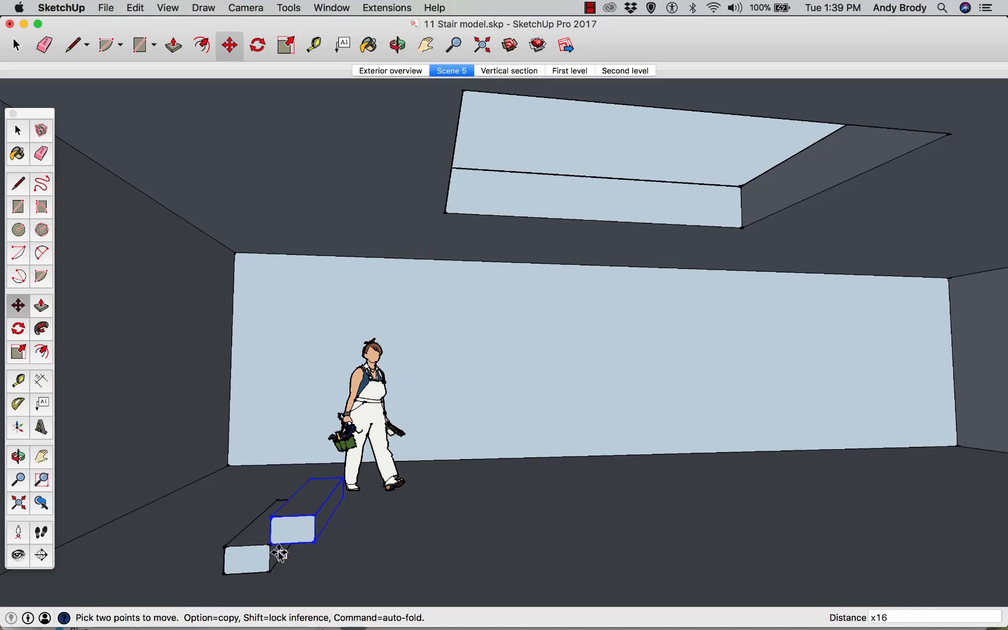
pyautogui.press('Return')
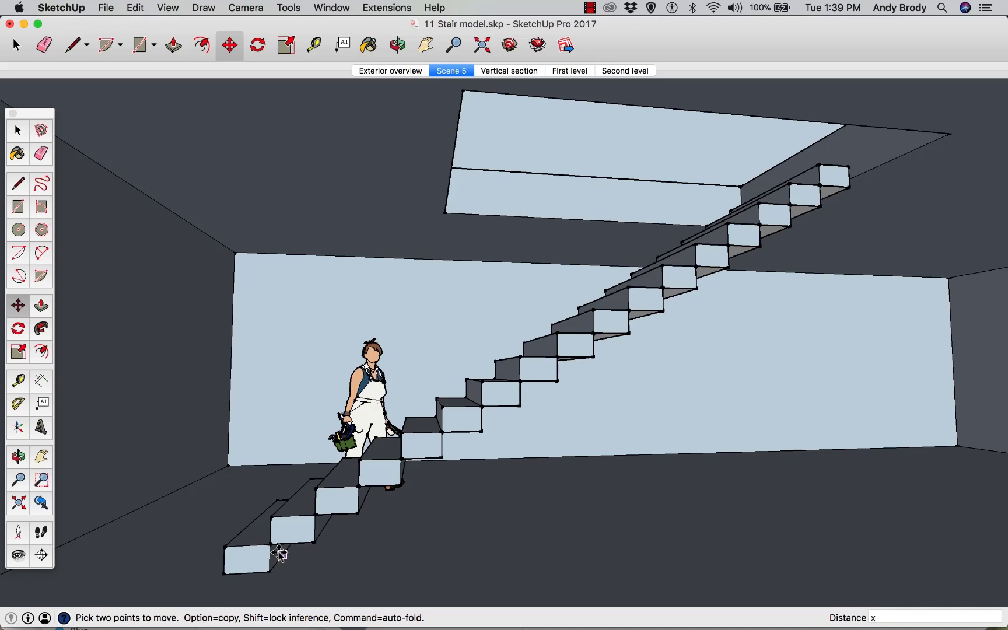
pyautogui.press('Return')
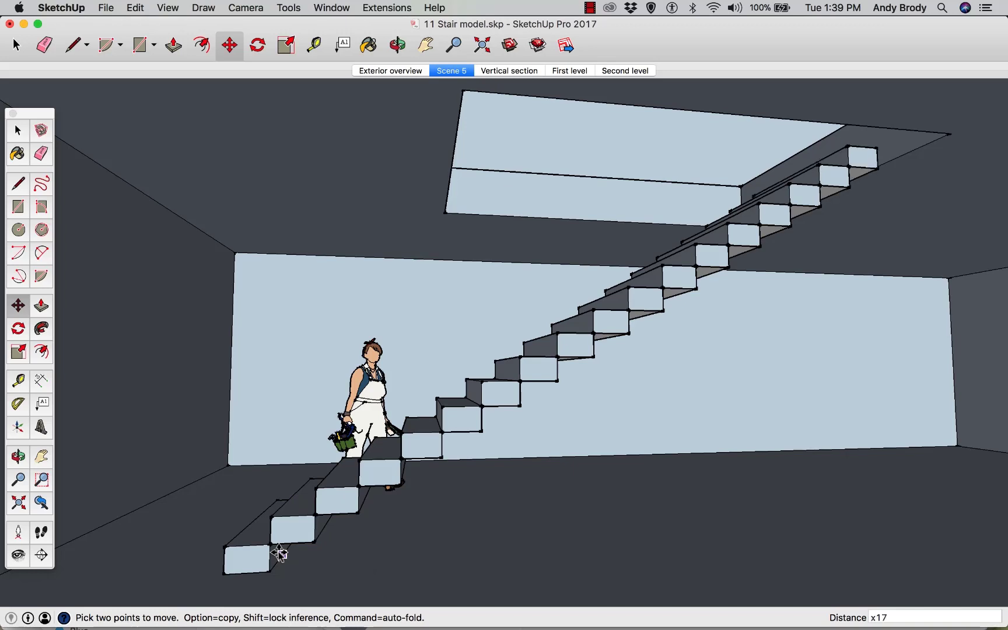
pyautogui.write('x1')
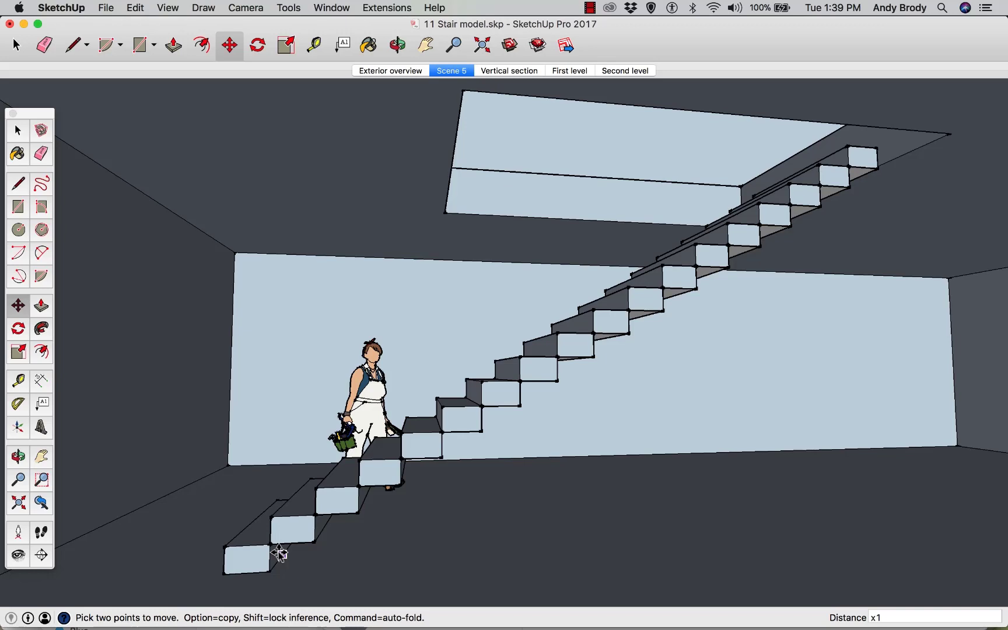
pyautogui.write('8')
pyautogui.press('Return')
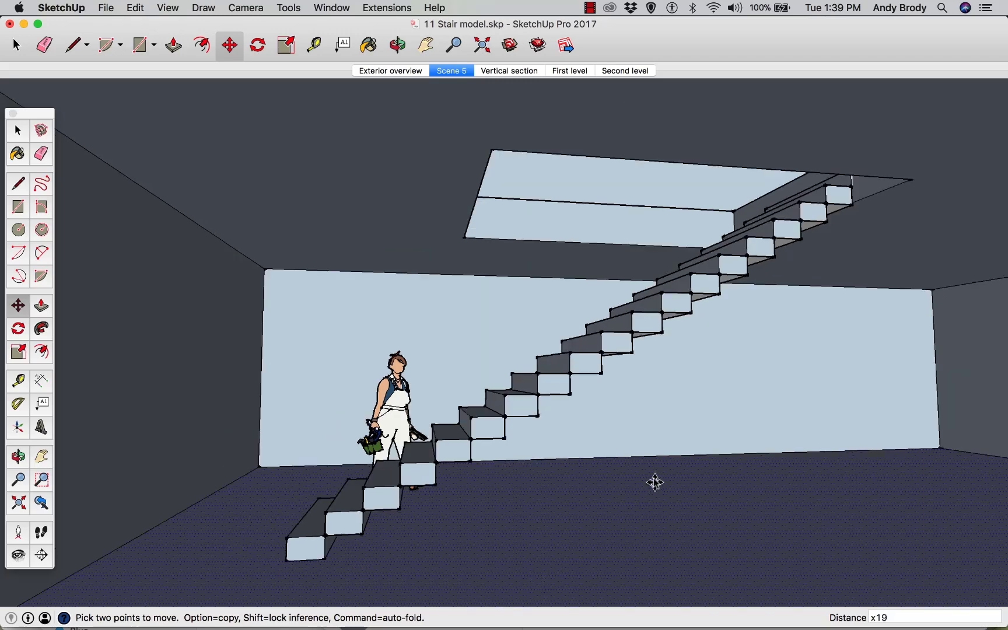
# Examine the stair run against the upper floor opening from several zoomed and orbited viewpoints
pyautogui.moveTo(654, 481); pyautogui.dragTo(663, 536, button='middle')
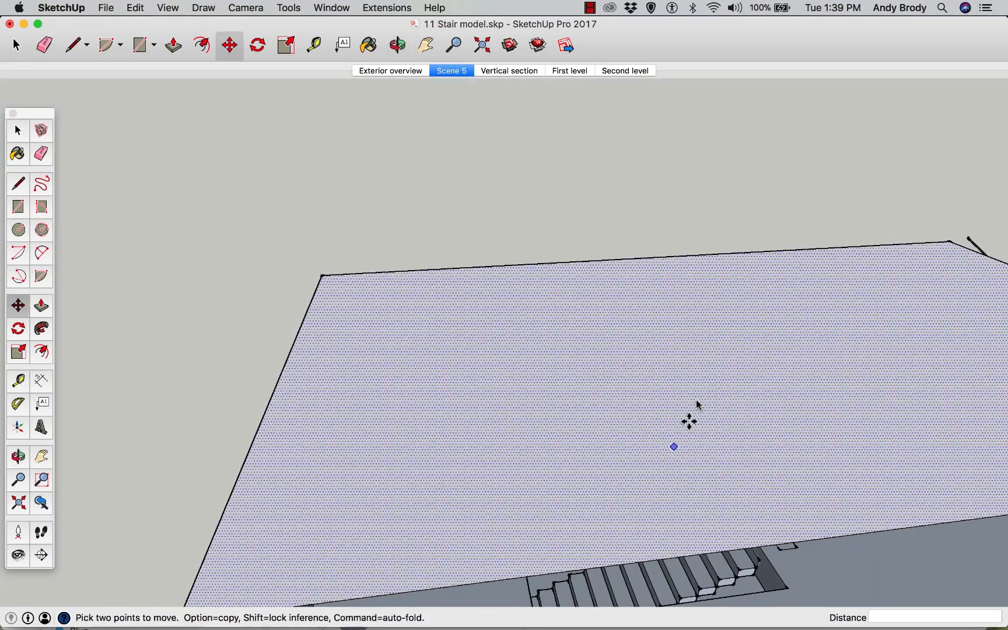
pyautogui.scroll(2, 711, 422)
pyautogui.moveTo(711, 422); pyautogui.dragTo(659, 292, button='middle')
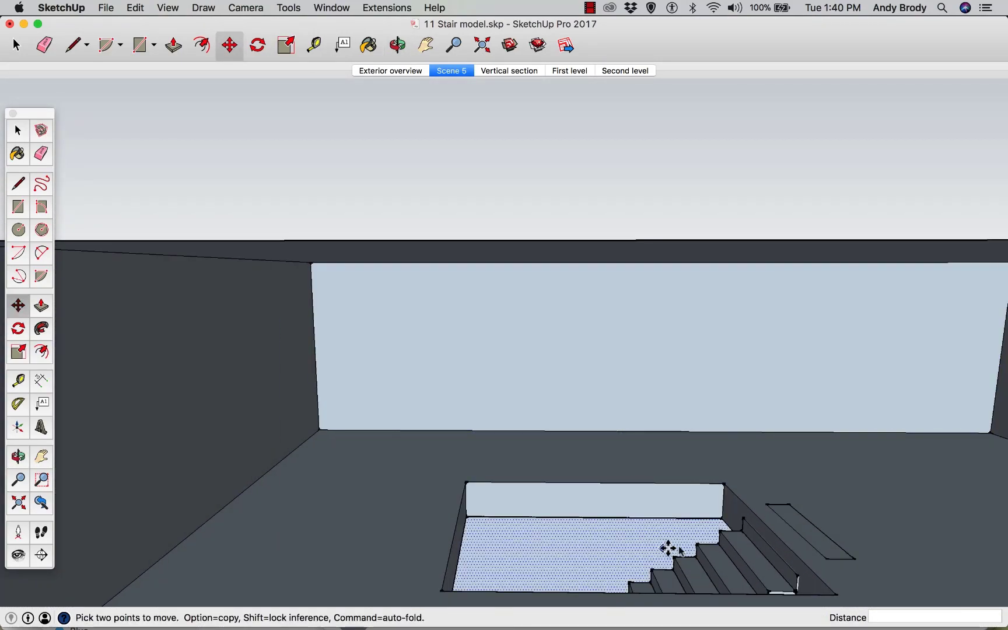
pyautogui.scroll(6, 744, 536)
pyautogui.scroll(2, 837, 512)
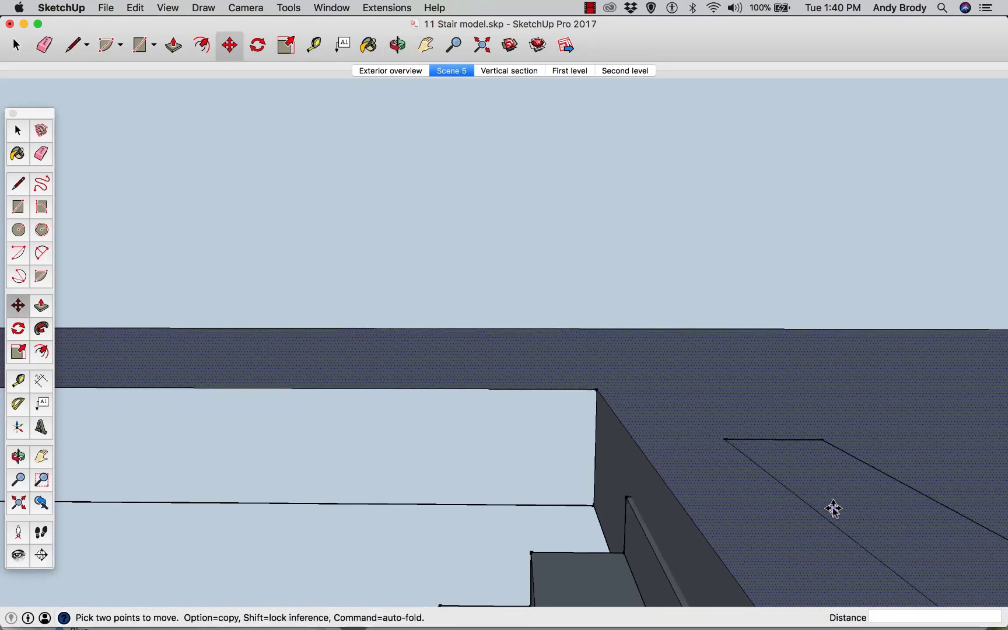
pyautogui.scroll(-4, 832, 508)
pyautogui.scroll(-5, 781, 488)
pyautogui.moveTo(764, 483); pyautogui.dragTo(668, 468, button='middle')
pyautogui.scroll(-3, 631, 573)
pyautogui.moveTo(630, 571)
pyautogui.mouseDown(button='middle')
pyautogui.moveTo(631, 520)
pyautogui.moveTo(645, 587)
pyautogui.moveTo(627, 590)
pyautogui.mouseUp(button='middle')
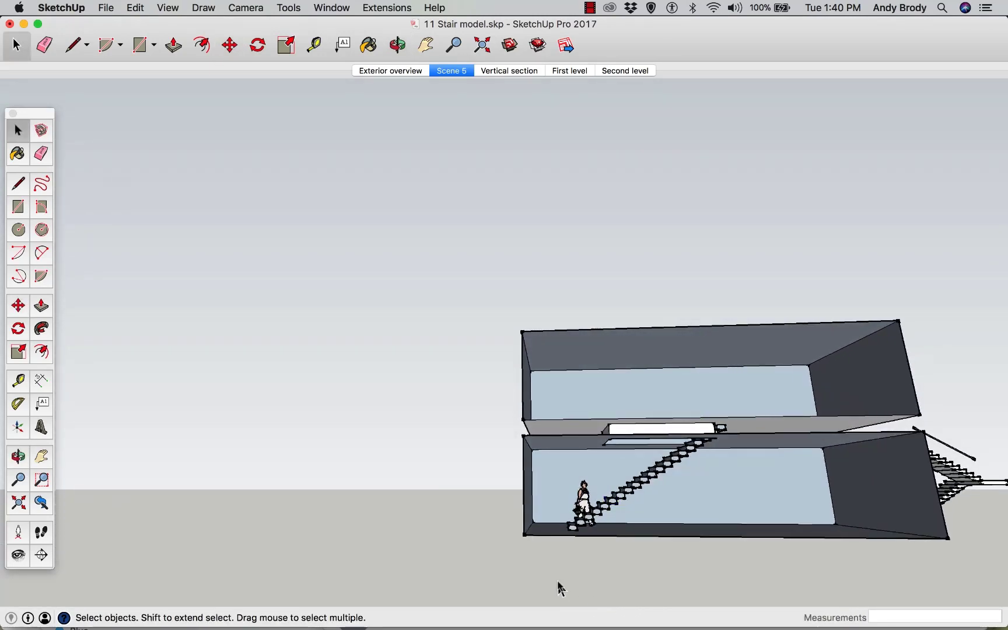
pyautogui.moveTo(556, 574); pyautogui.dragTo(750, 409)
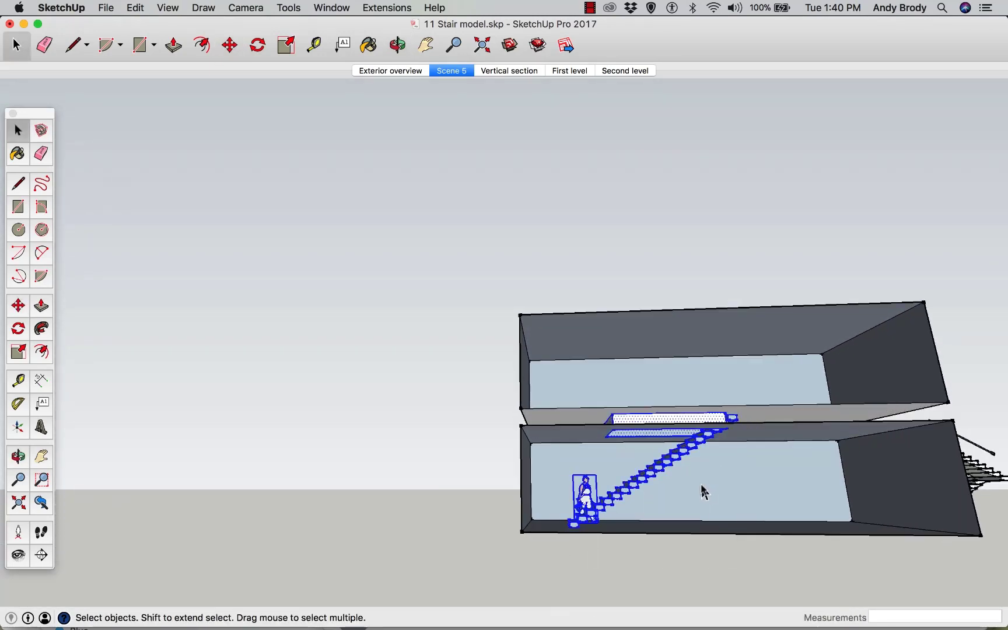
pyautogui.scroll(6, 703, 492)
pyautogui.moveTo(773, 493); pyautogui.dragTo(739, 388, button='middle')
pyautogui.click(718, 339)
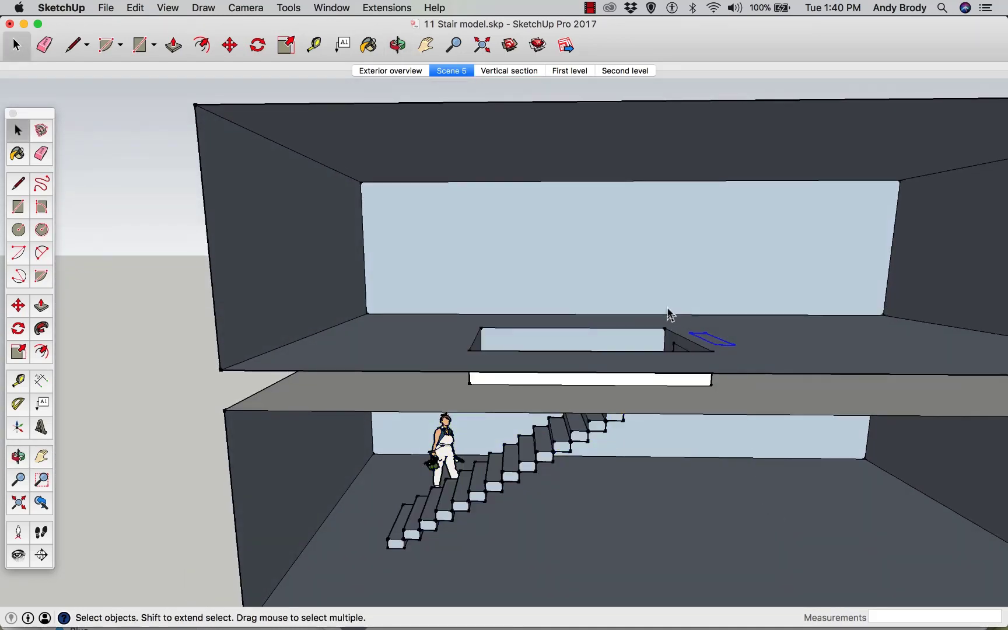
pyautogui.moveTo(688, 350); pyautogui.dragTo(656, 389, button='middle')
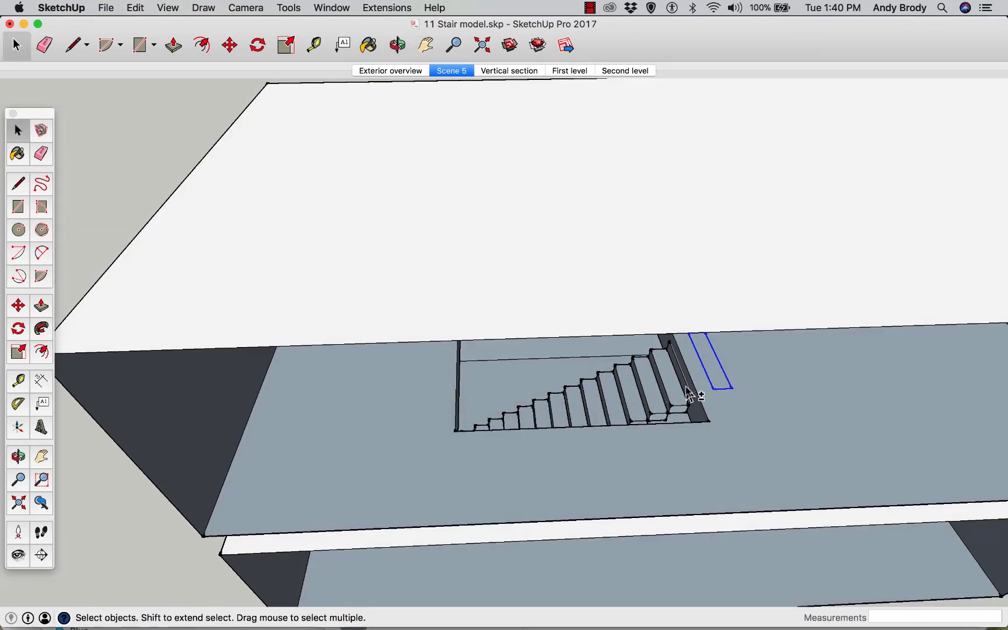
# Select every tread-riser copy in the stair and make them into one group
pyautogui.keyDown('shift'); pyautogui.click(660, 412); pyautogui.keyUp('shift')
pyautogui.keyDown('shift'); pyautogui.click(647, 411); pyautogui.keyUp('shift')
pyautogui.keyDown('shift'); pyautogui.click(624, 411); pyautogui.keyUp('shift')
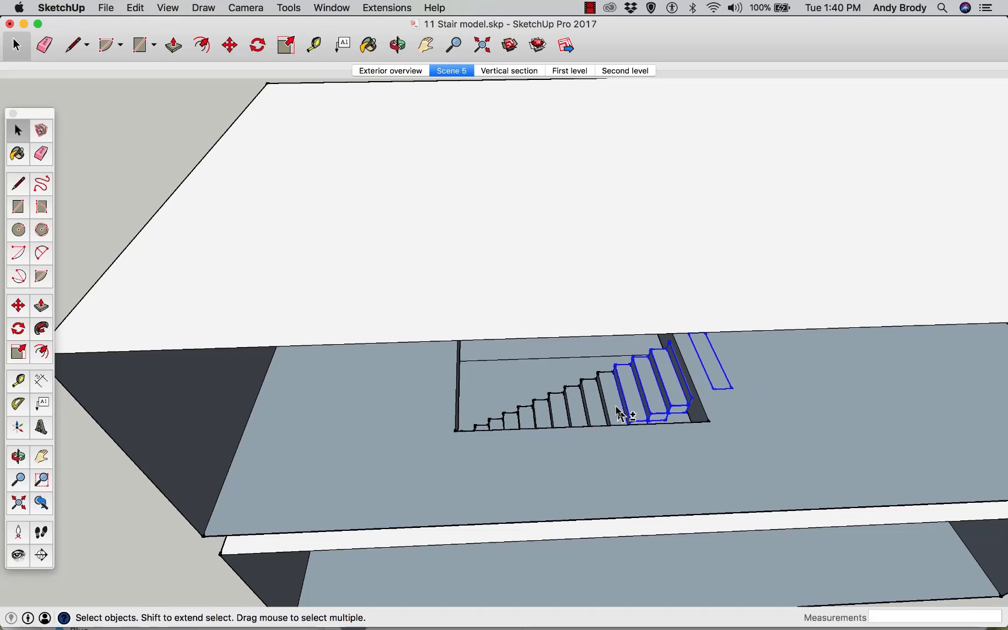
pyautogui.keyDown('shift'); pyautogui.click(607, 415); pyautogui.keyUp('shift')
pyautogui.keyDown('shift'); pyautogui.click(589, 420); pyautogui.keyUp('shift')
pyautogui.moveTo(599, 432); pyautogui.dragTo(564, 218, button='middle')
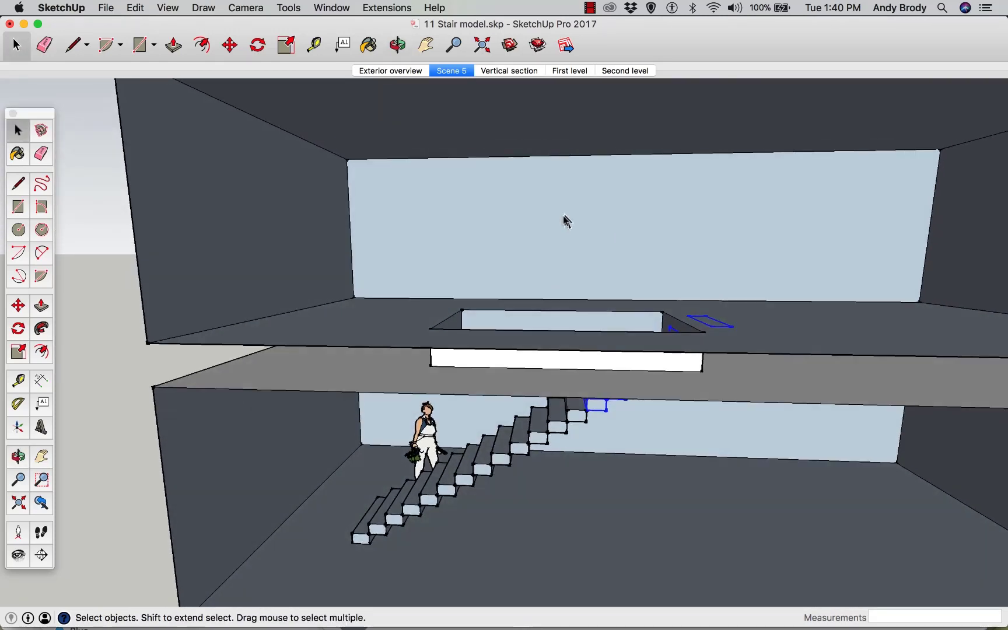
pyautogui.moveTo(516, 460); pyautogui.dragTo(514, 387, button='middle')
pyautogui.keyDown('shift'); pyautogui.click(579, 403); pyautogui.keyUp('shift')
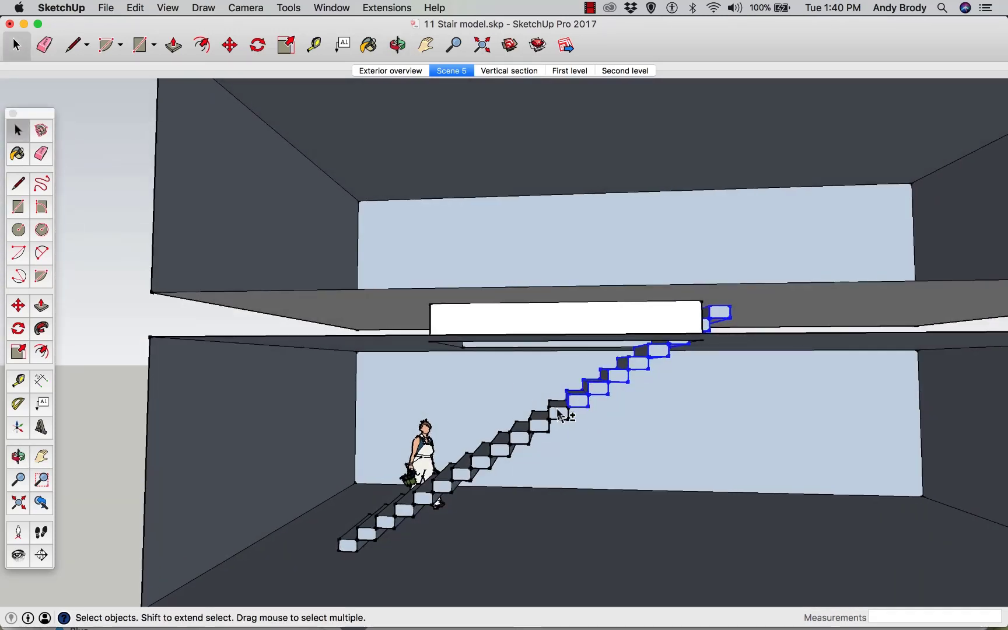
pyautogui.keyDown('shift'); pyautogui.click(561, 413); pyautogui.keyUp('shift')
pyautogui.keyDown('shift'); pyautogui.click(542, 428); pyautogui.keyUp('shift')
pyautogui.keyDown('shift'); pyautogui.click(518, 437); pyautogui.keyUp('shift')
pyautogui.keyDown('shift'); pyautogui.click(500, 450); pyautogui.keyUp('shift')
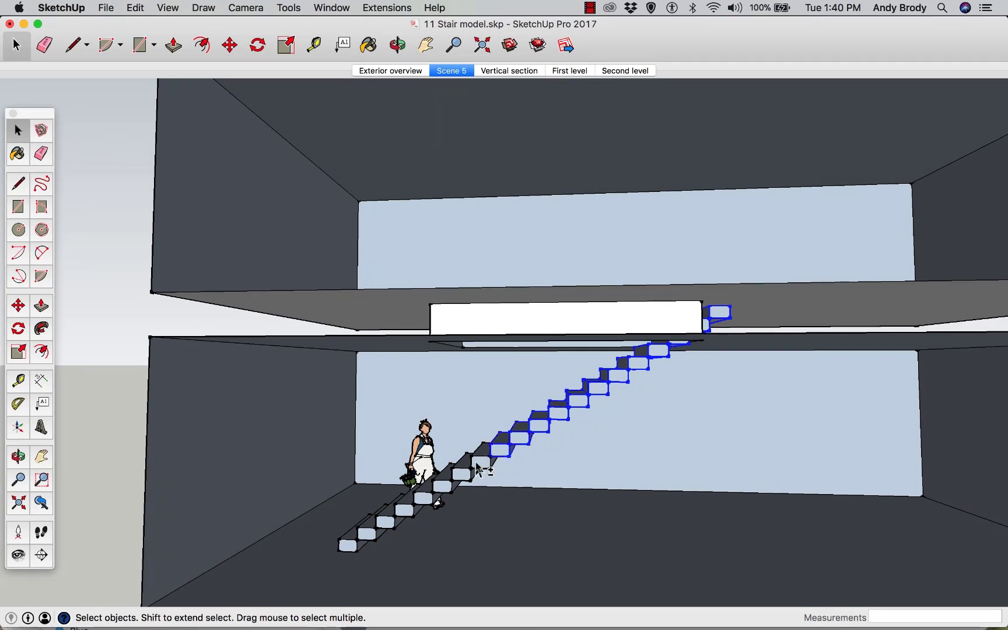
pyautogui.keyDown('shift'); pyautogui.click(481, 463); pyautogui.keyUp('shift')
pyautogui.keyDown('shift'); pyautogui.click(459, 476); pyautogui.keyUp('shift')
pyautogui.keyDown('shift'); pyautogui.click(443, 486); pyautogui.keyUp('shift')
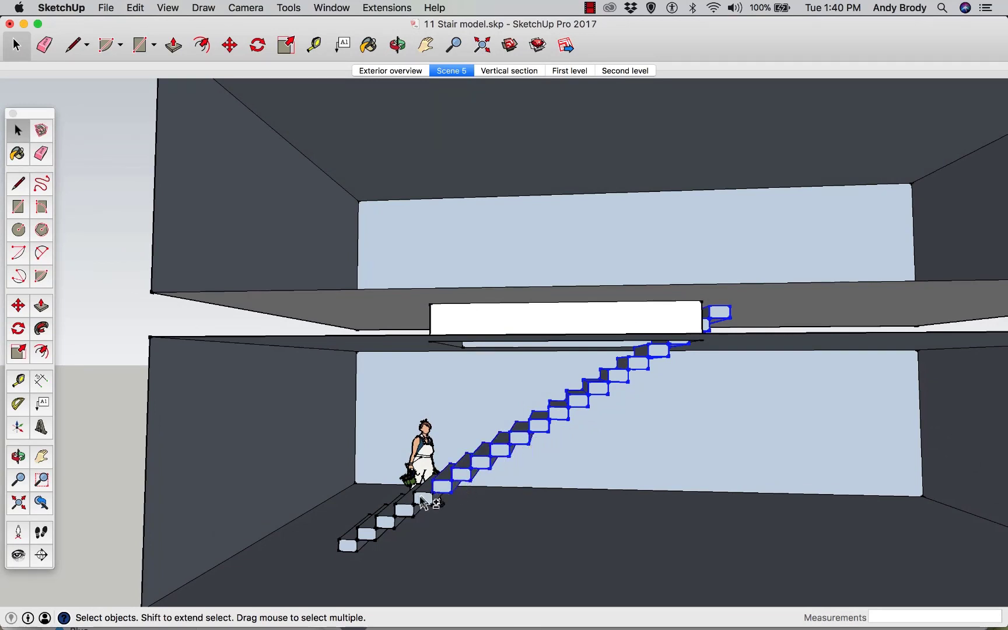
pyautogui.keyDown('shift'); pyautogui.click(424, 499); pyautogui.keyUp('shift')
pyautogui.keyDown('shift'); pyautogui.click(405, 510); pyautogui.keyUp('shift')
pyautogui.keyDown('shift'); pyautogui.click(386, 522); pyautogui.keyUp('shift')
pyautogui.keyDown('shift'); pyautogui.click(367, 533); pyautogui.keyUp('shift')
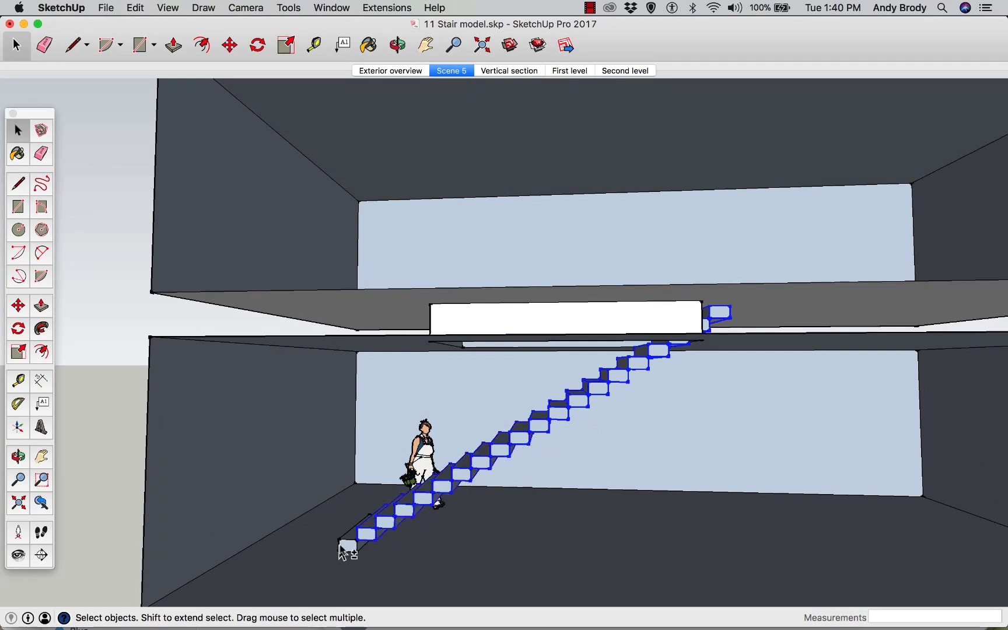
pyautogui.keyDown('shift'); pyautogui.click(348, 545); pyautogui.keyUp('shift')
pyautogui.moveTo(607, 495); pyautogui.dragTo(574, 475, button='middle')
pyautogui.rightClick(543, 441)
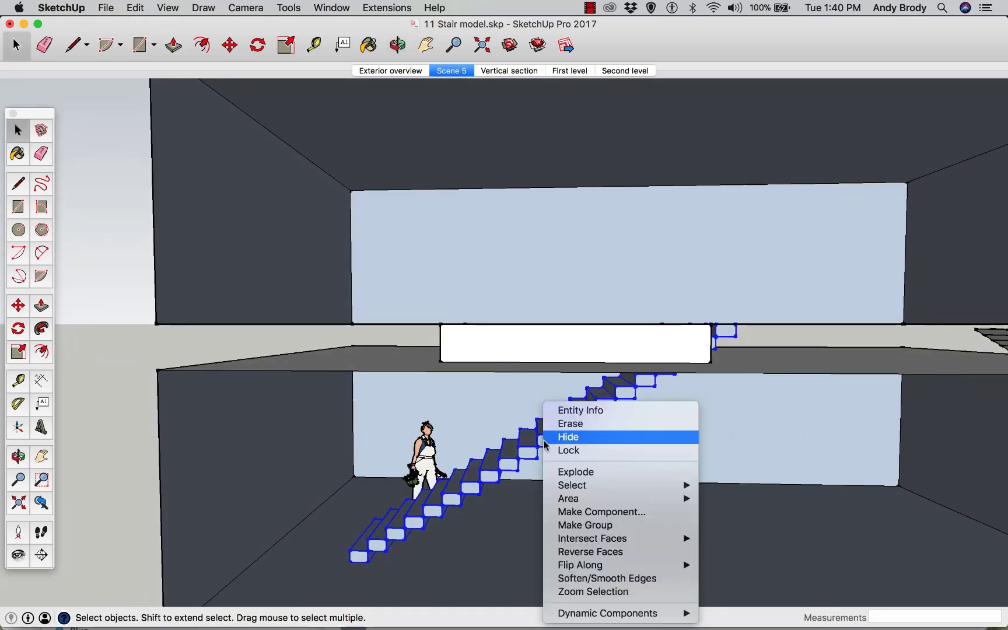
pyautogui.click(591, 526)
# Try scaling the stair group vertically, first by 0.50 and then by 2.00
pyautogui.moveTo(596, 524); pyautogui.dragTo(675, 505, button='middle')
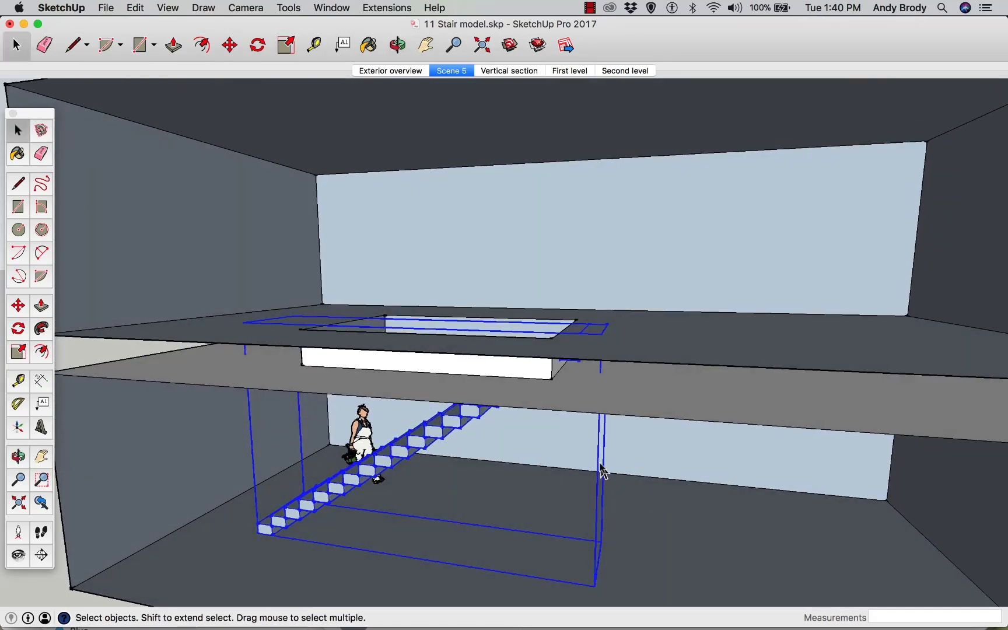
pyautogui.moveTo(600, 464); pyautogui.dragTo(706, 445, button='middle')
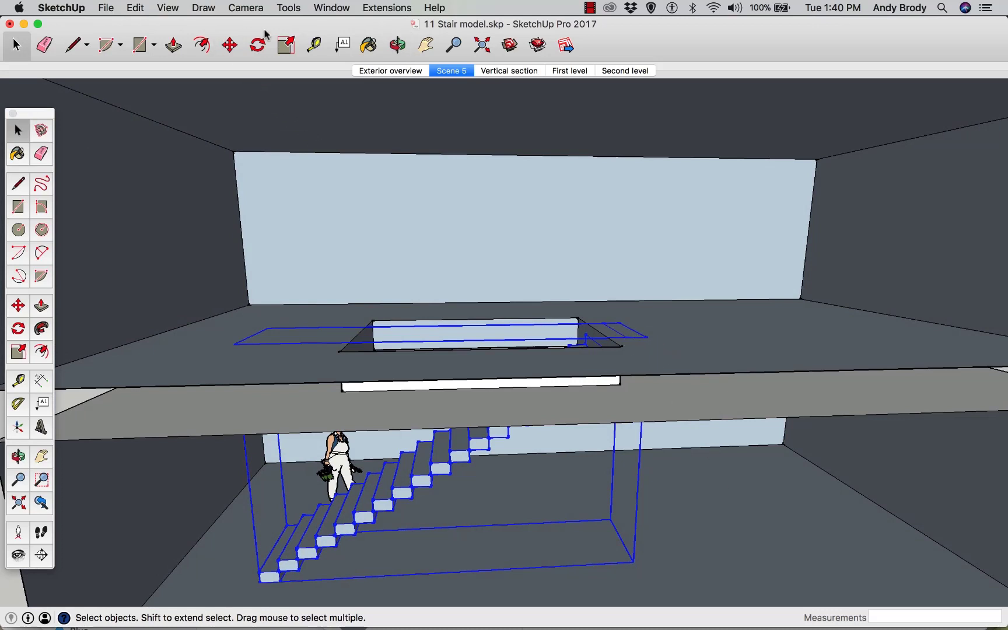
pyautogui.click(286, 45)
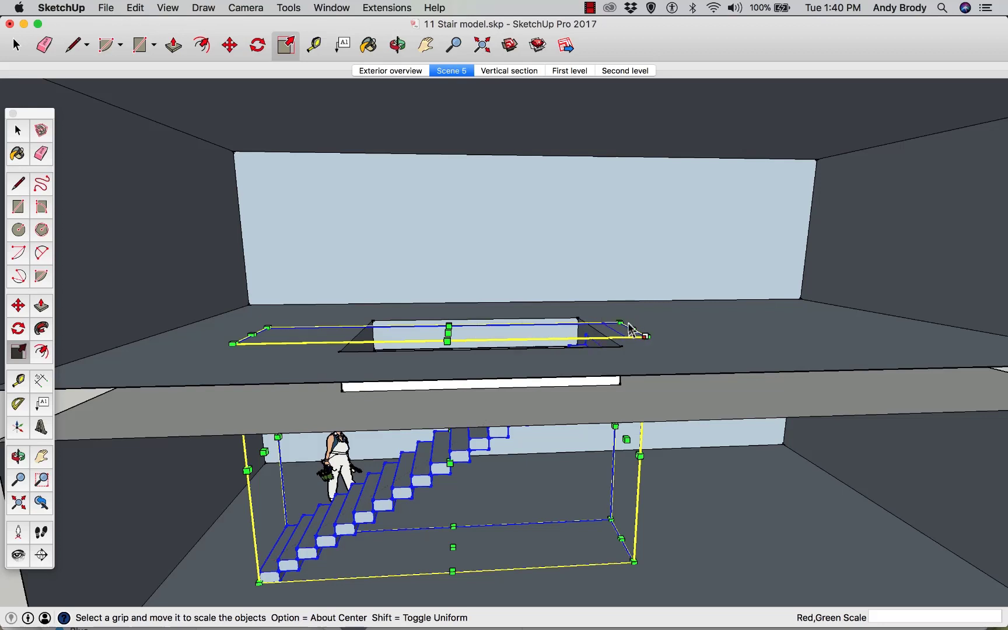
pyautogui.click(449, 332)
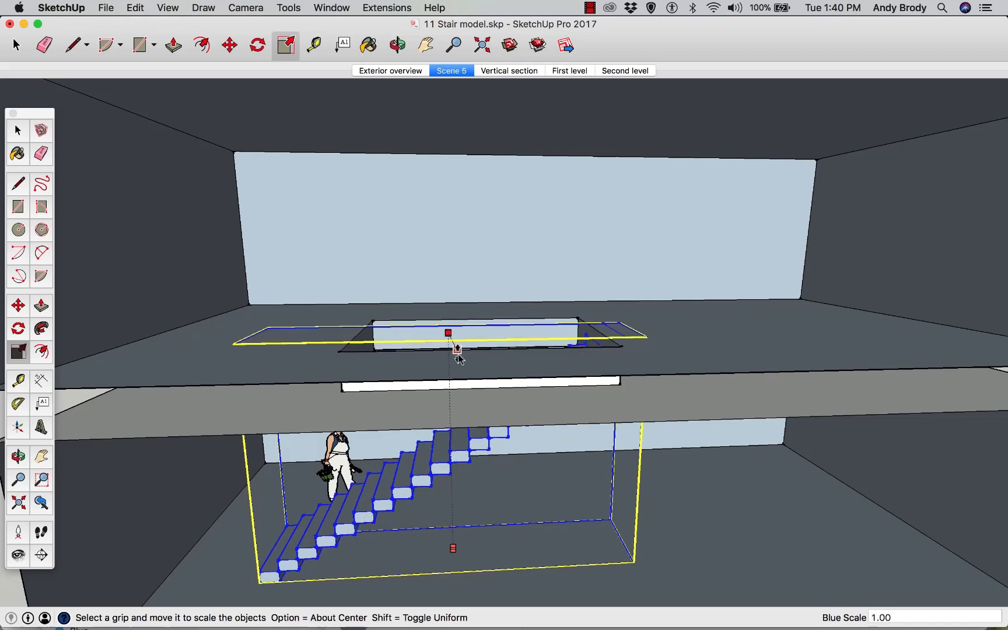
pyautogui.click(477, 458)
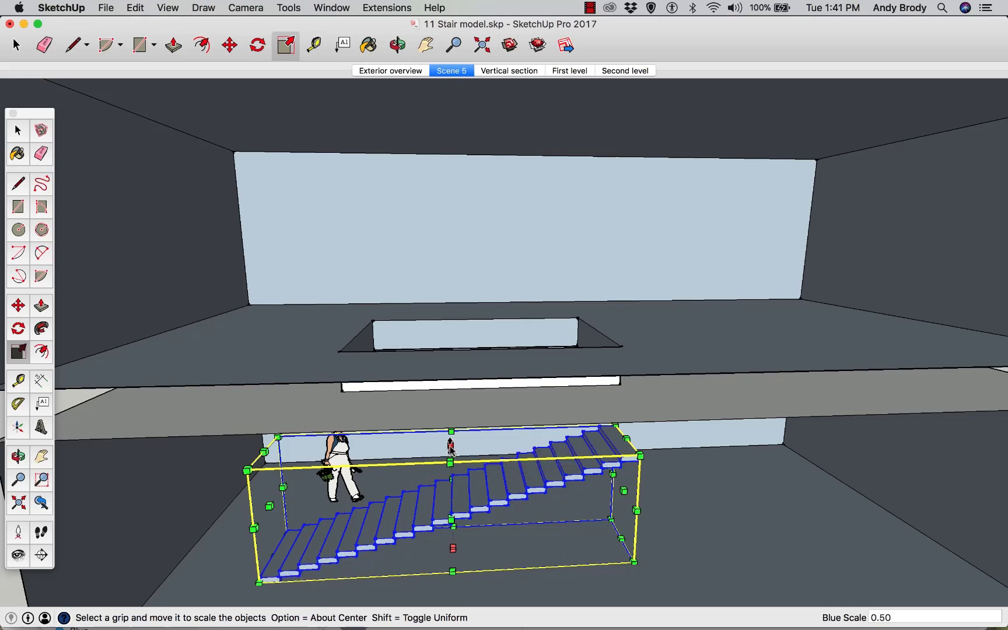
pyautogui.moveTo(451, 447); pyautogui.dragTo(420, 343)
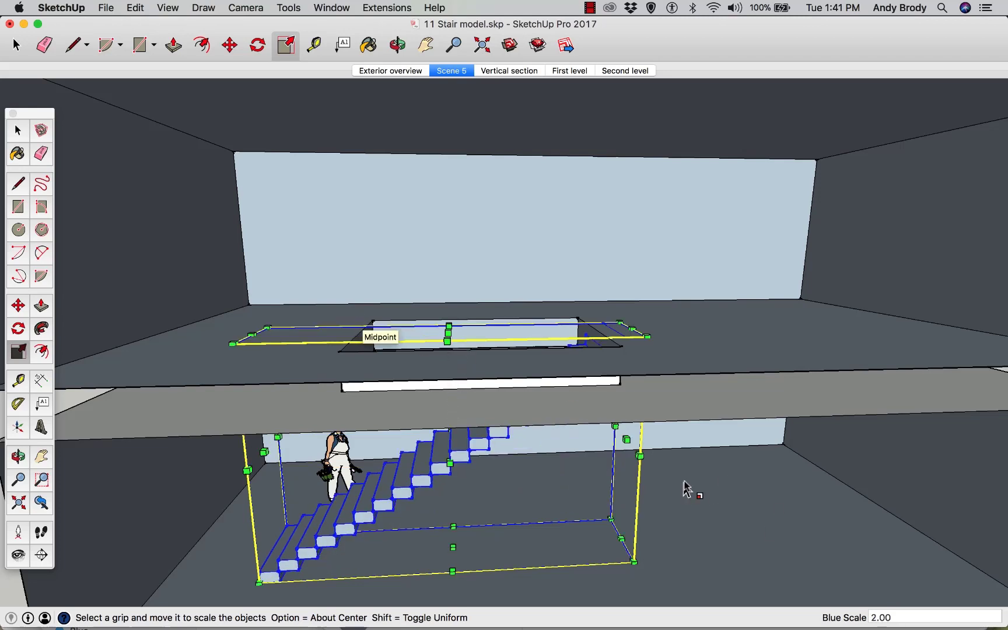
# Stretch the stair group lengthwise and undo the stretch
pyautogui.moveTo(626, 442); pyautogui.dragTo(841, 480)
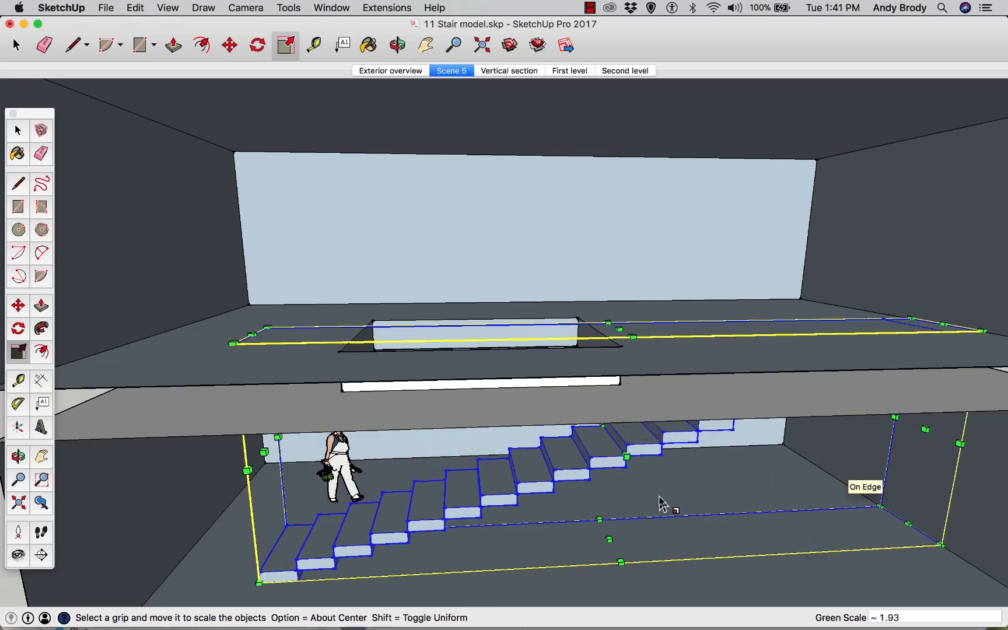
pyautogui.press('super+z')
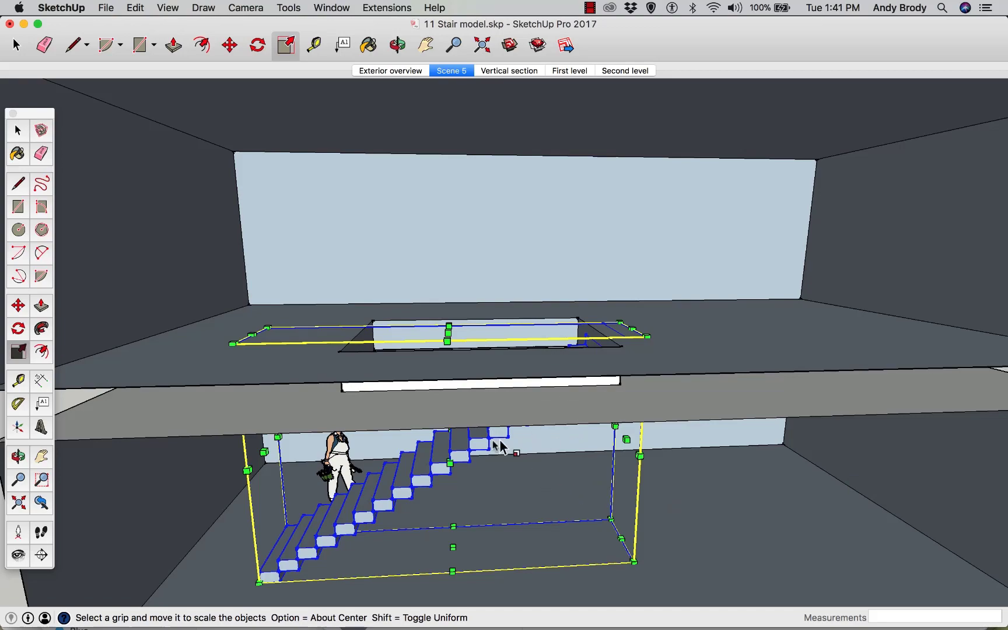
# Scale the stair group upward so its top reaches the upper floor opening
pyautogui.moveTo(499, 439); pyautogui.dragTo(429, 353, button='middle')
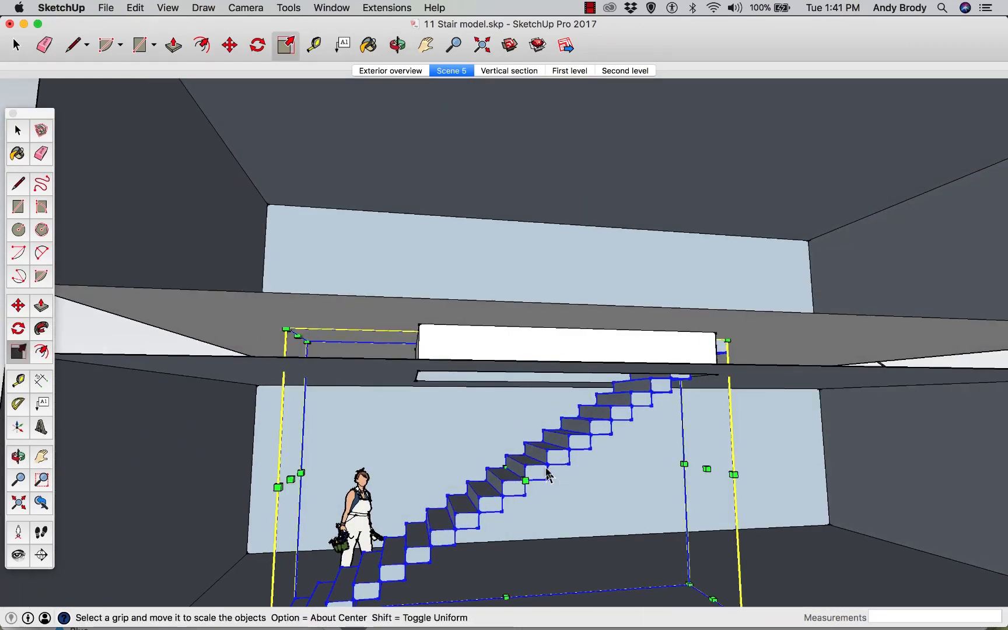
# Open the stair group for editing and hide the rest of the model
pyautogui.press('space')
pyautogui.doubleClick(549, 460)
pyautogui.moveTo(539, 478); pyautogui.dragTo(548, 491, button='middle')
pyautogui.scroll(-1, 548, 491)
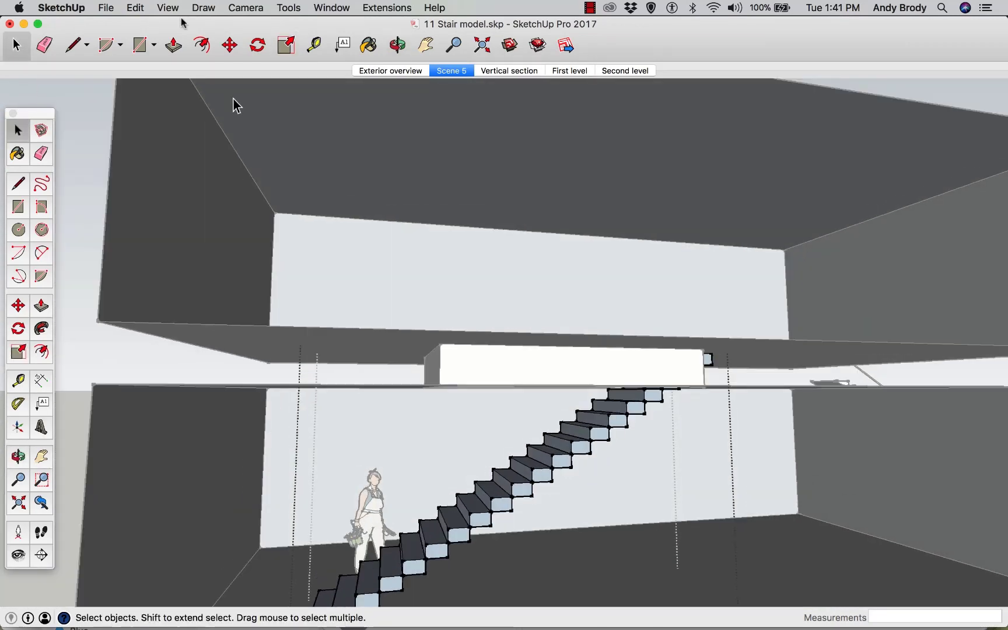
pyautogui.click(201, 8)
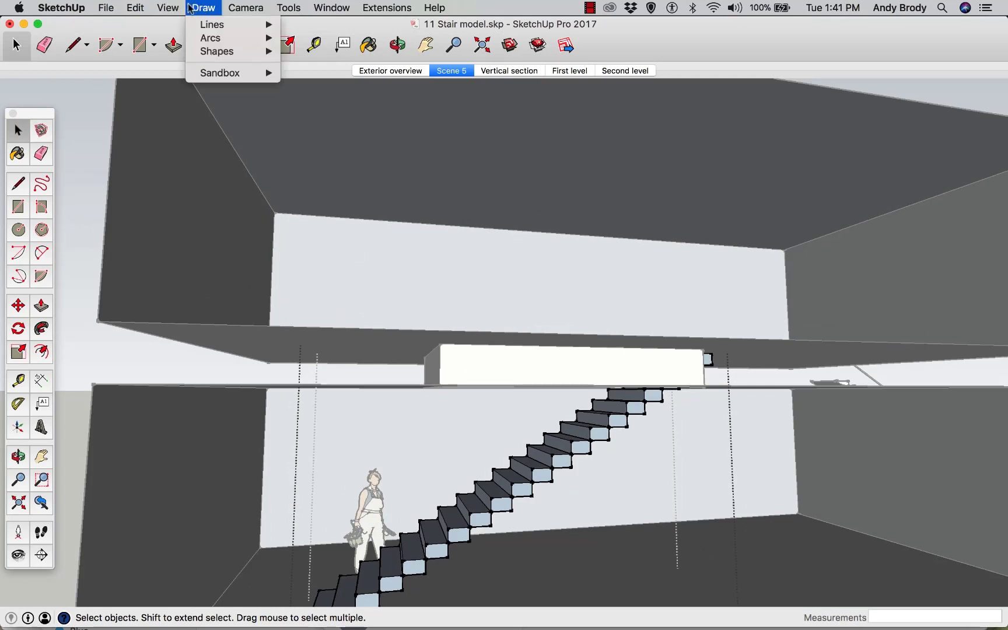
pyautogui.moveTo(168, 9)
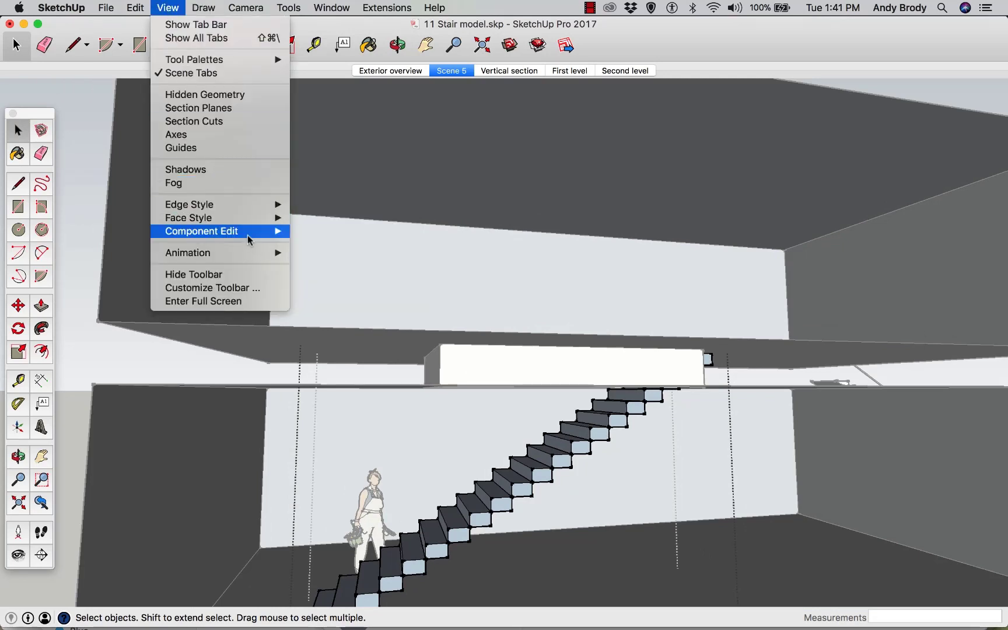
pyautogui.moveTo(249, 238)
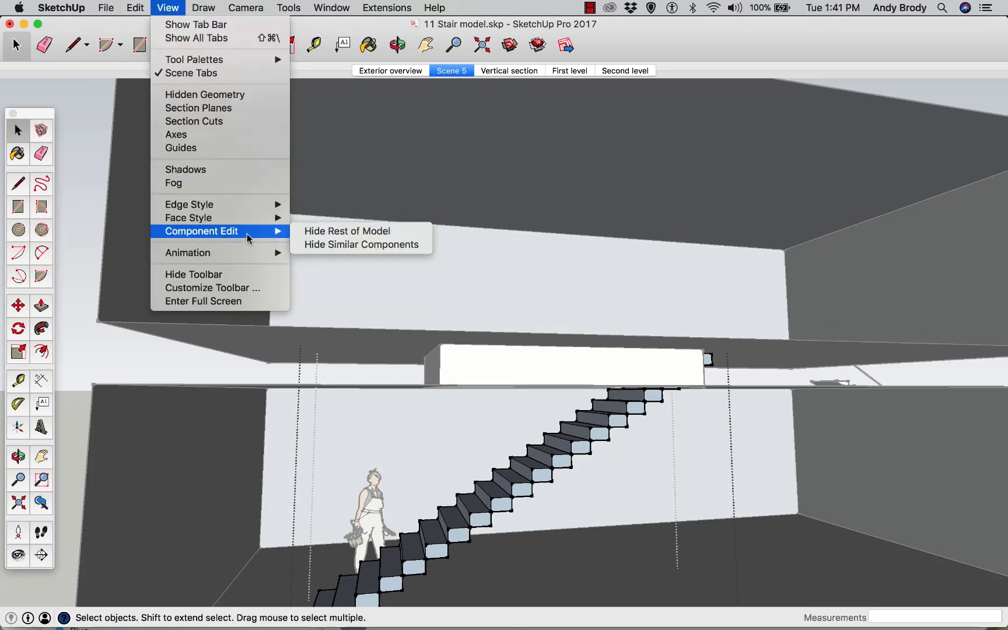
pyautogui.click(313, 237)
# Select the upper half of the tread-riser copies in the stair
pyautogui.moveTo(508, 404); pyautogui.dragTo(526, 385, button='middle')
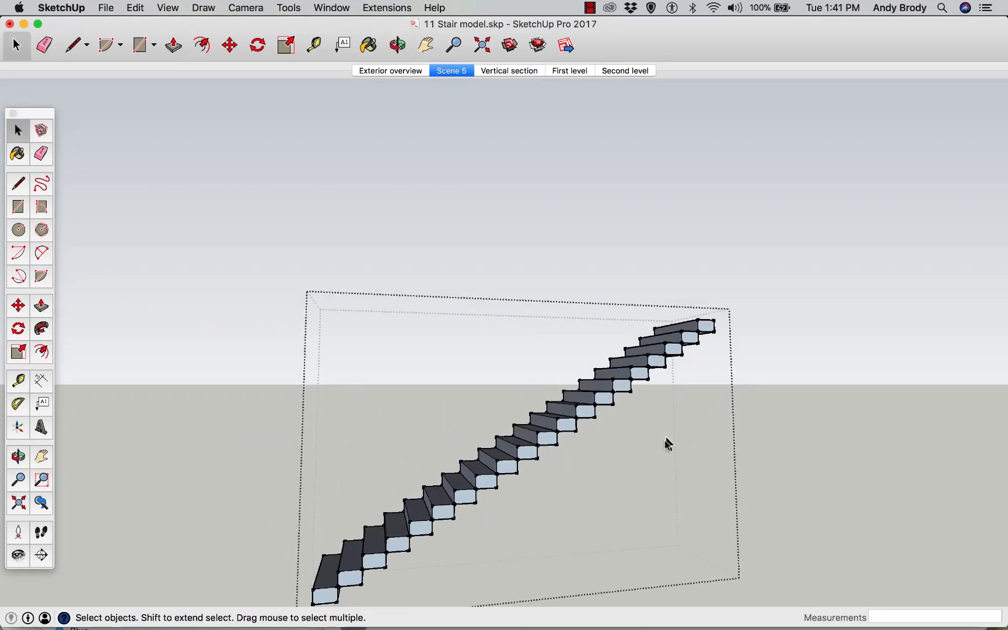
pyautogui.moveTo(568, 275); pyautogui.dragTo(565, 278)
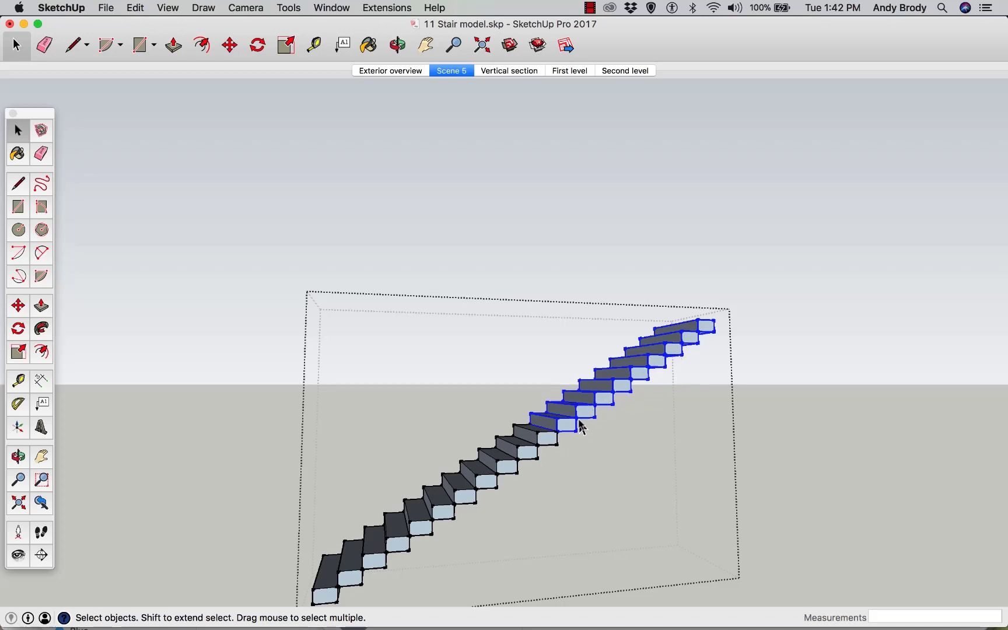
pyautogui.moveTo(580, 427); pyautogui.dragTo(616, 540, button='middle')
pyautogui.scroll(3, 550, 438)
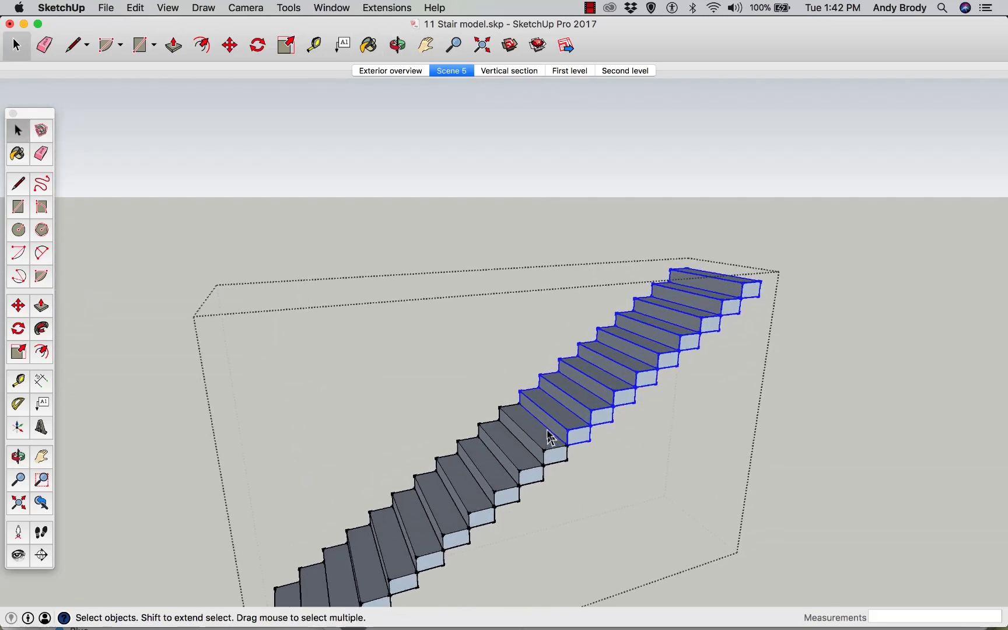
pyautogui.moveTo(550, 437); pyautogui.dragTo(566, 464, button='middle')
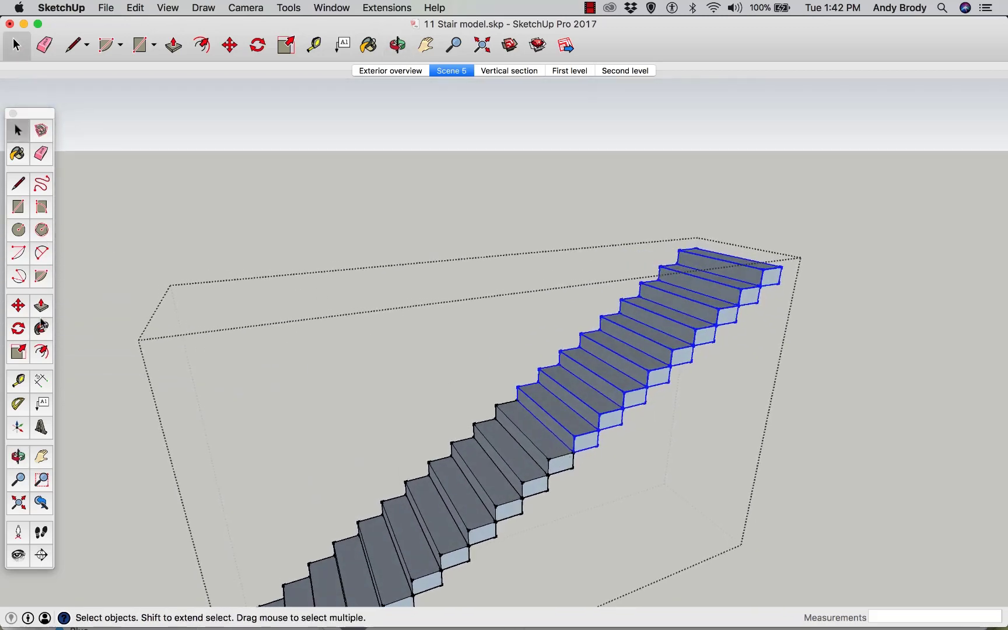
# Rotate the selected upper treads about half a turn around the top of the lower flight
pyautogui.click(22, 333)
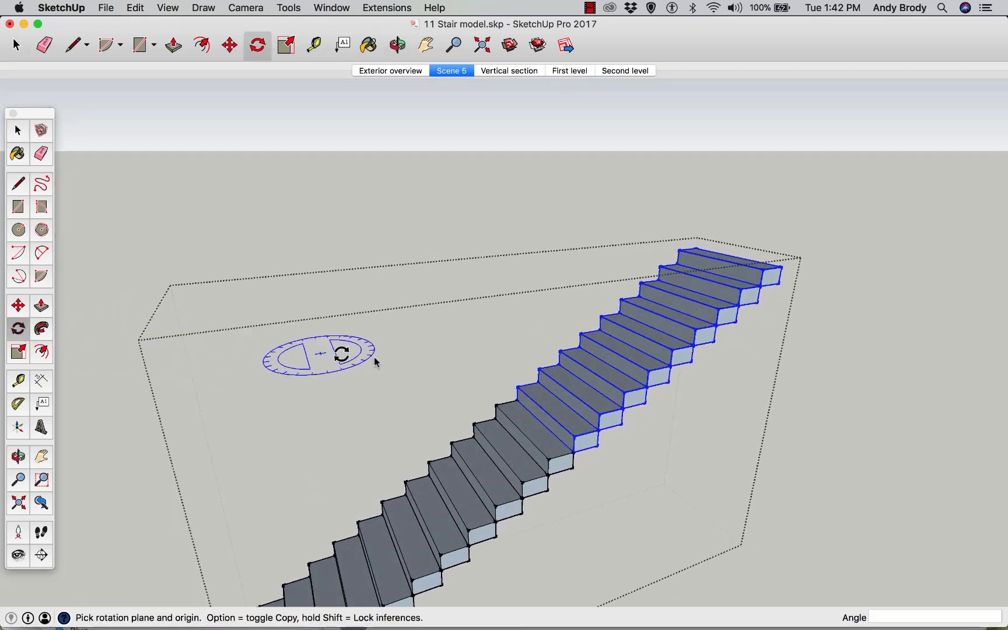
pyautogui.click(517, 400)
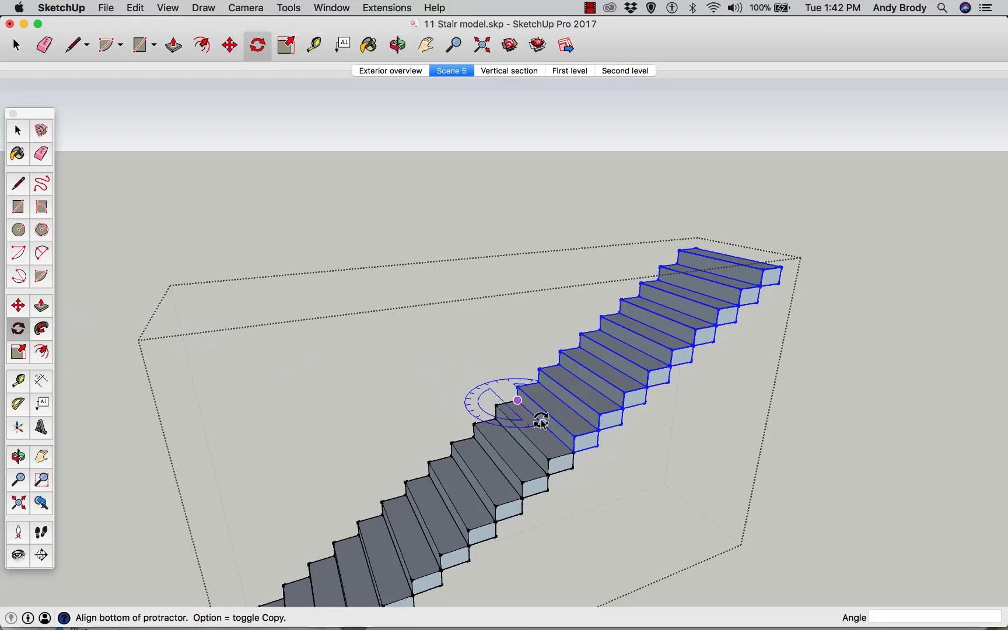
pyautogui.click(542, 423)
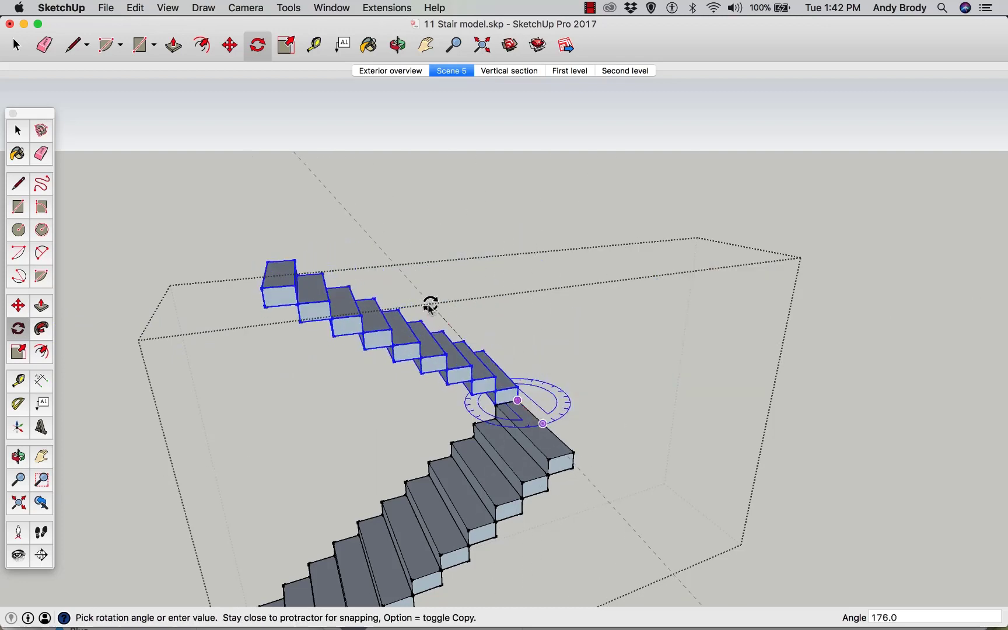
pyautogui.click(418, 315)
pyautogui.press('o')
pyautogui.moveTo(473, 353); pyautogui.dragTo(472, 393)
# Move the rotated upper flight so it lines up with the top tread of the lower flight
pyautogui.press('q')
pyautogui.scroll(-5, 472, 394)
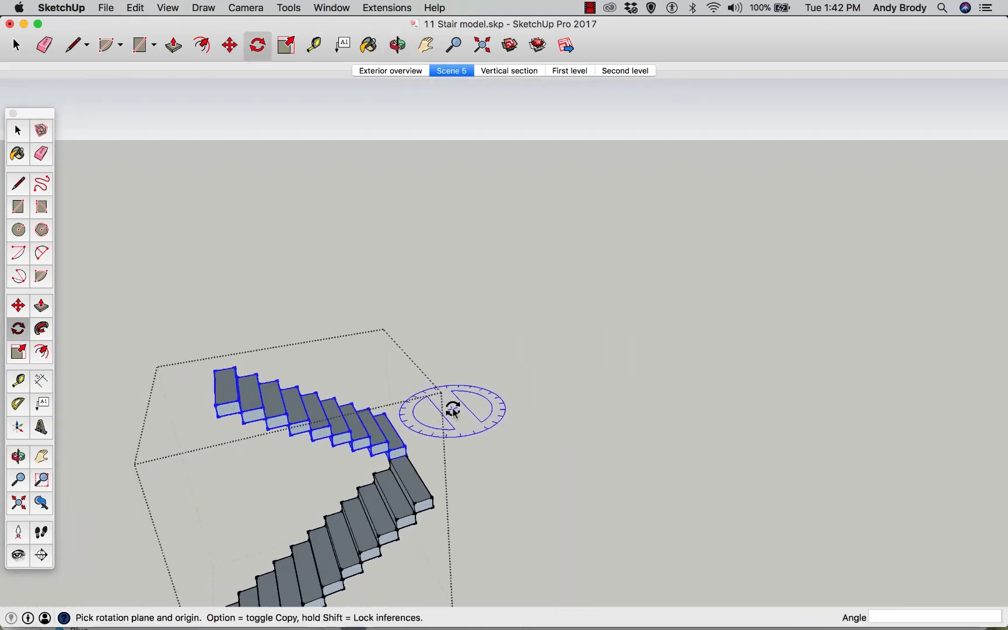
pyautogui.moveTo(401, 414); pyautogui.dragTo(348, 387, button='middle')
pyautogui.scroll(1, 308, 380)
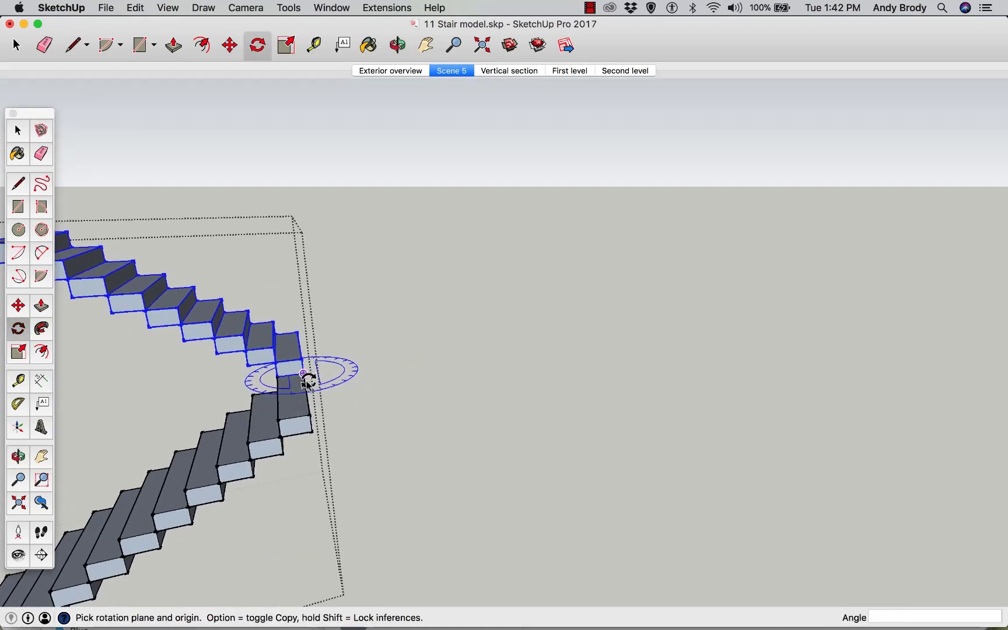
pyautogui.scroll(3, 308, 381)
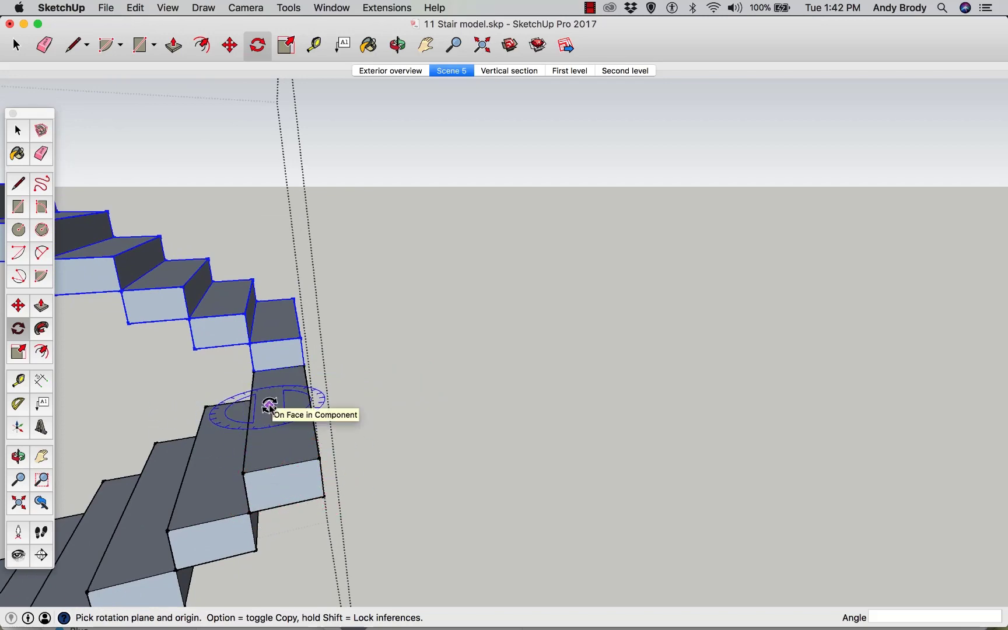
pyautogui.press('m')
pyautogui.moveTo(300, 368); pyautogui.dragTo(252, 366)
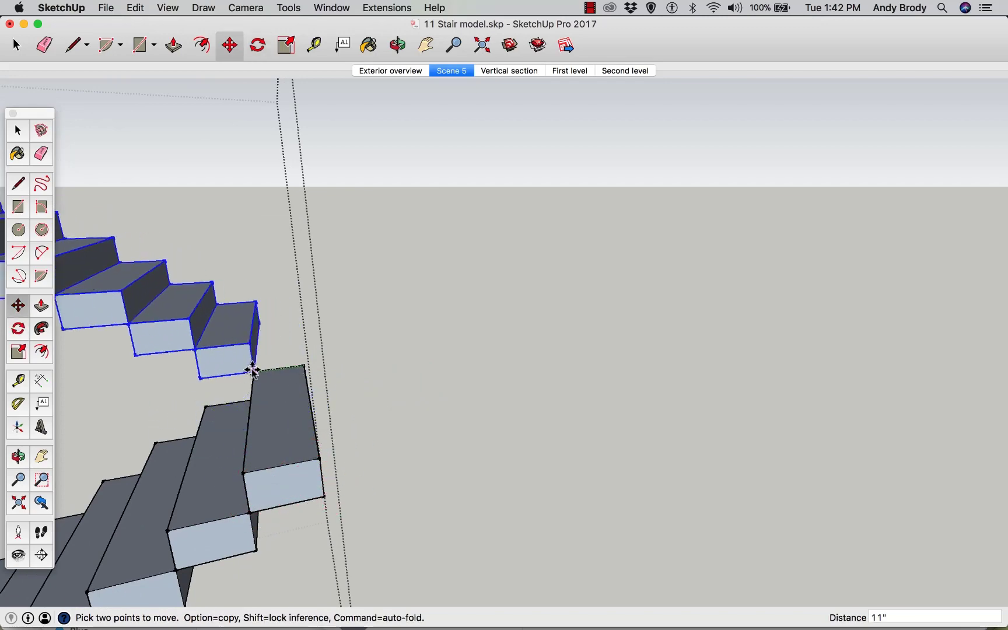
pyautogui.moveTo(279, 396); pyautogui.dragTo(265, 371, button='middle')
pyautogui.press('space')
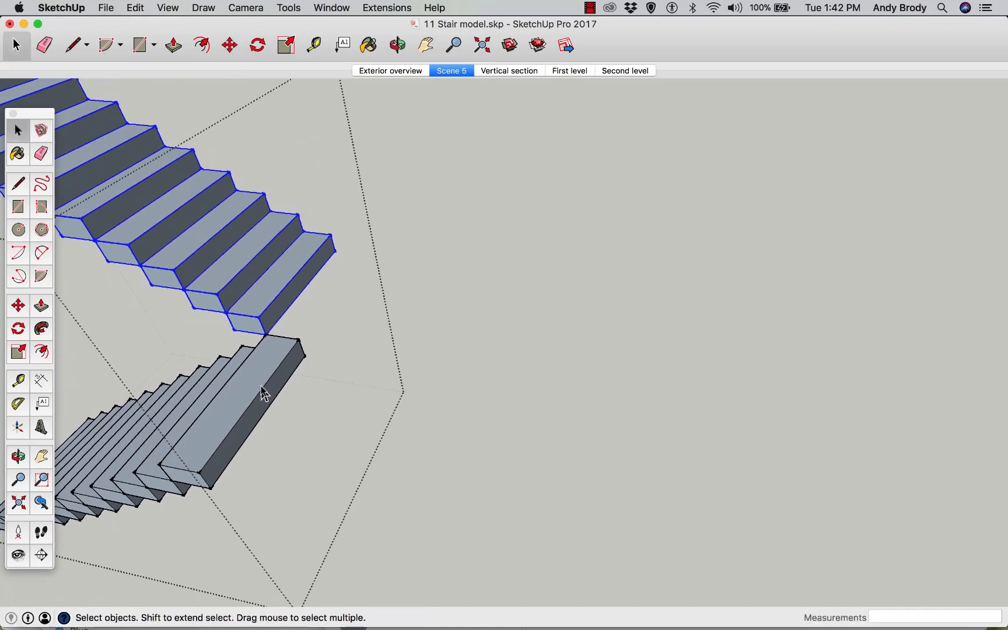
# Make the top tread of the lower flight a unique component
pyautogui.click(263, 394)
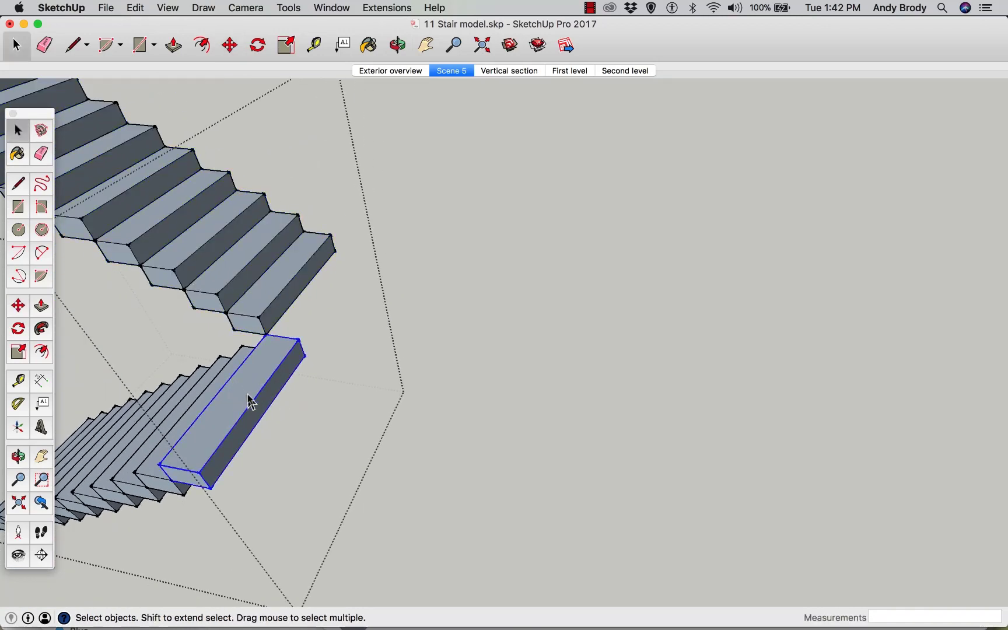
pyautogui.rightClick(249, 400)
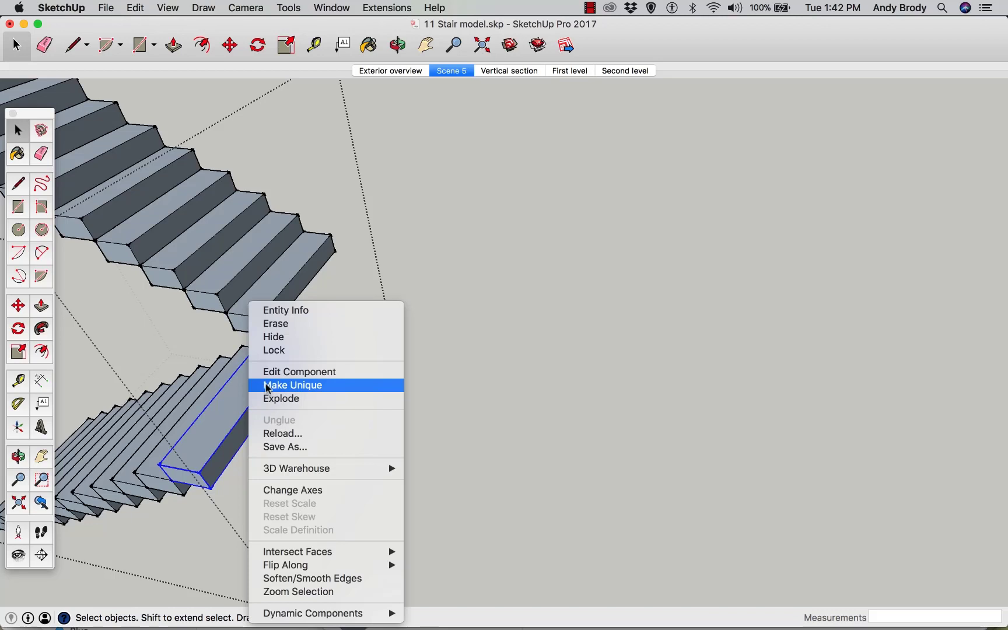
pyautogui.click(267, 386)
pyautogui.scroll(5, 266, 392)
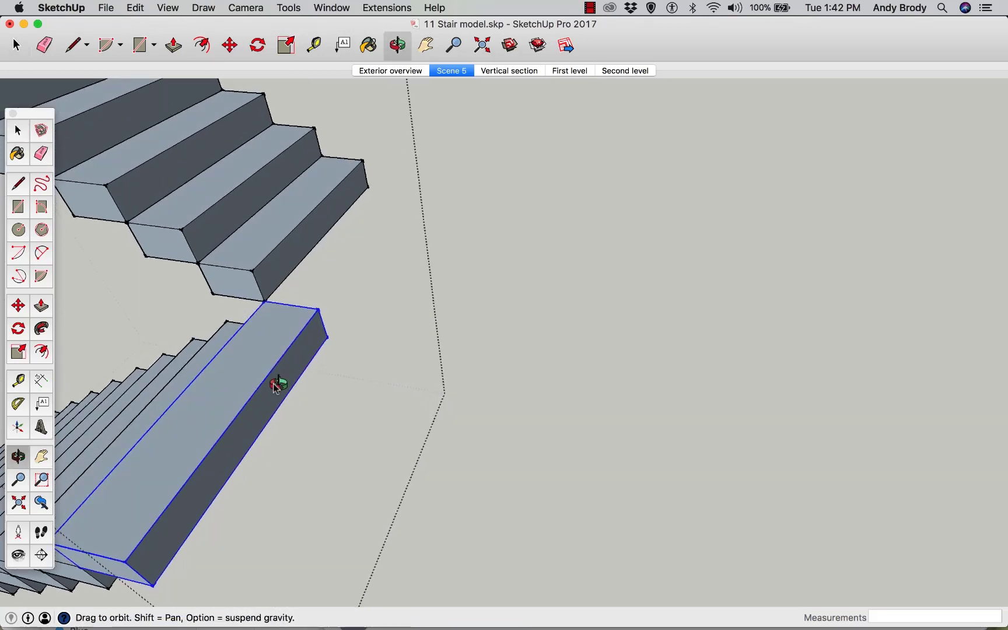
# Inside that tread, push its side face out 3'1" to form a landing
pyautogui.press('p')
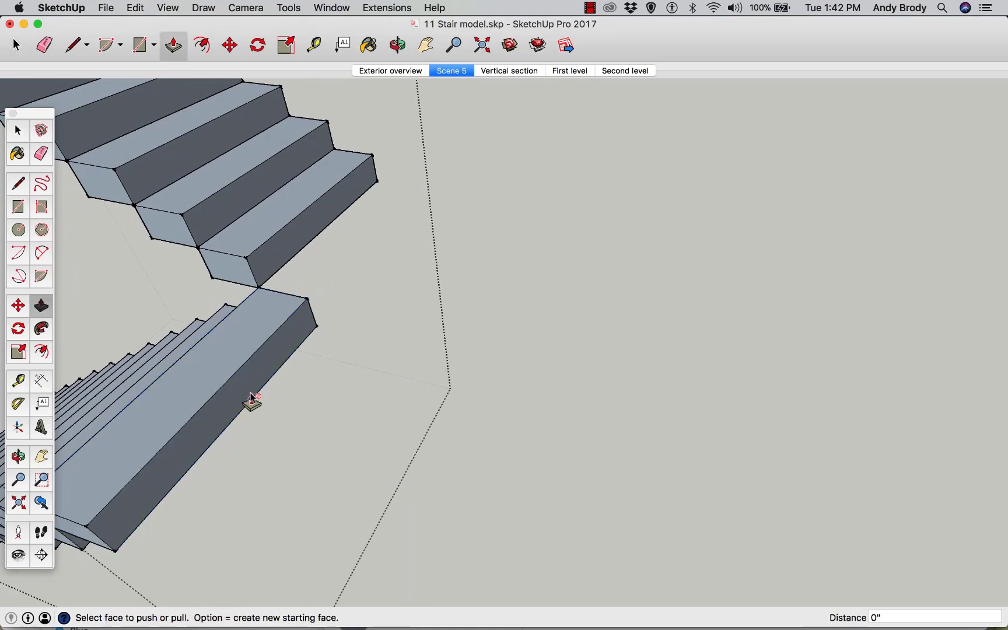
pyautogui.press('space')
pyautogui.doubleClick(245, 400)
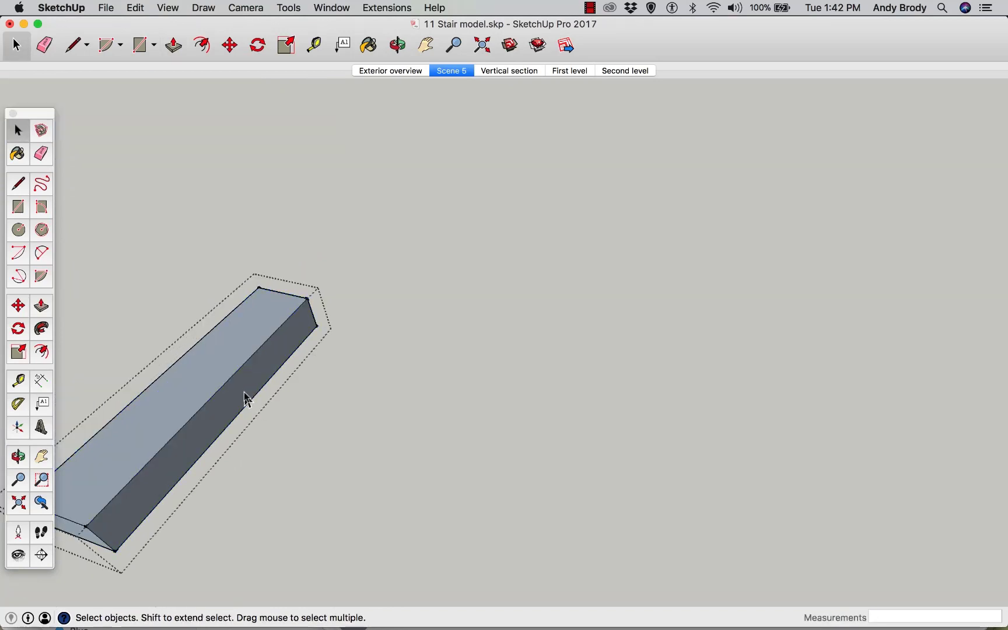
pyautogui.press('p')
pyautogui.moveTo(245, 400); pyautogui.dragTo(321, 438)
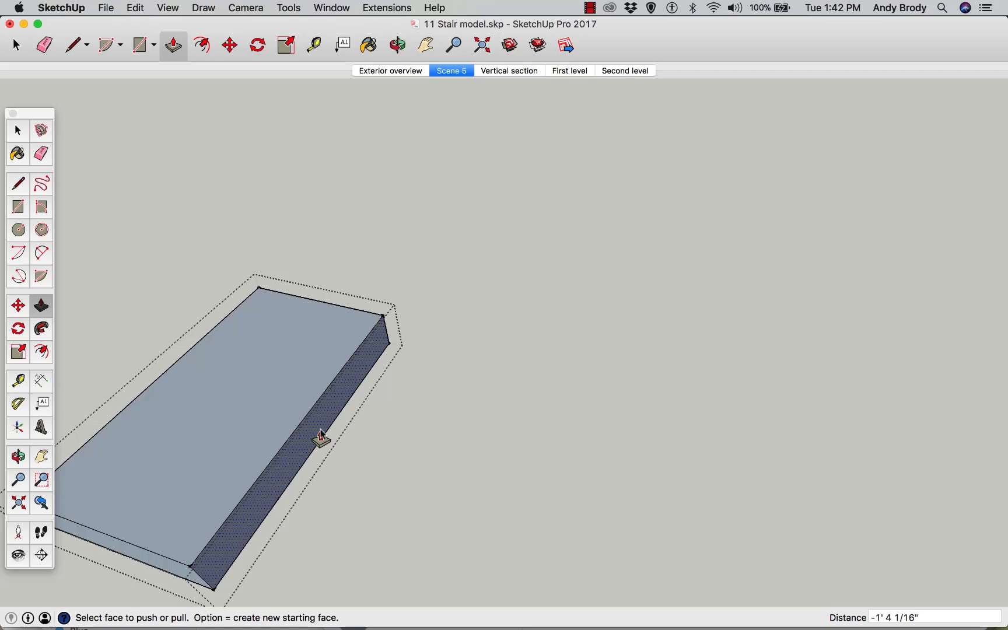
pyautogui.write("3'1")
pyautogui.press('Return')
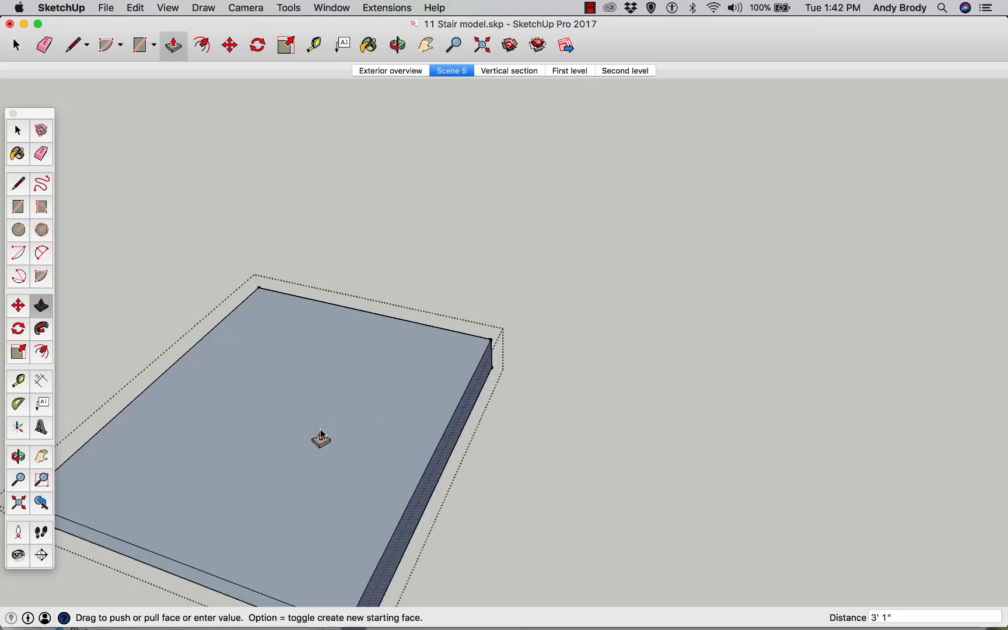
# Orbit and zoom around the stair to examine the new landing and both flights
pyautogui.scroll(-1, 406, 422)
pyautogui.moveTo(407, 423); pyautogui.dragTo(372, 224, button='middle')
pyautogui.moveTo(351, 211); pyautogui.dragTo(422, 233)
pyautogui.press('Return')
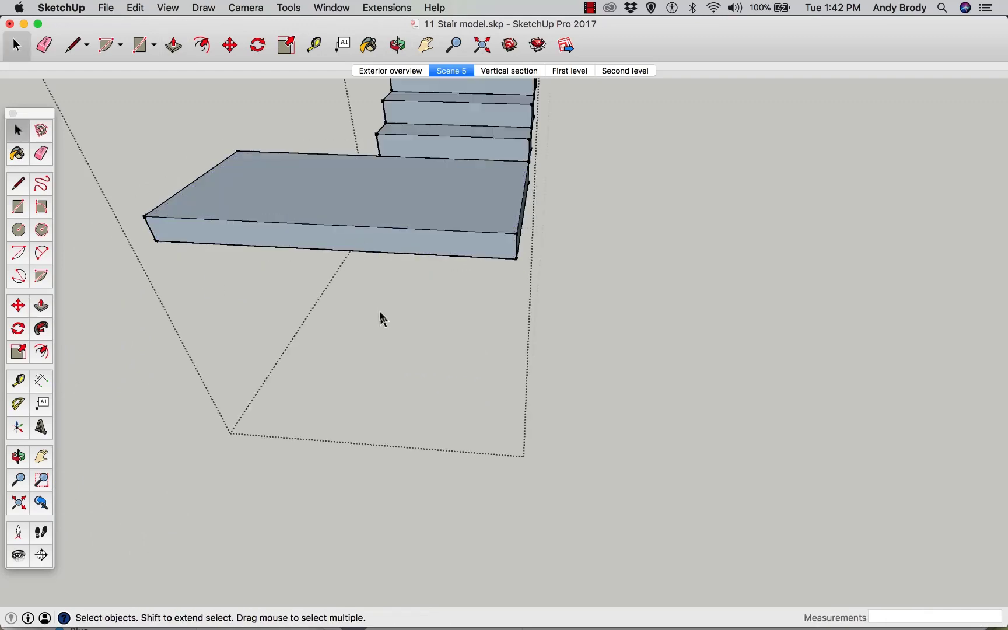
pyautogui.press('o')
pyautogui.moveTo(389, 317); pyautogui.dragTo(811, 343)
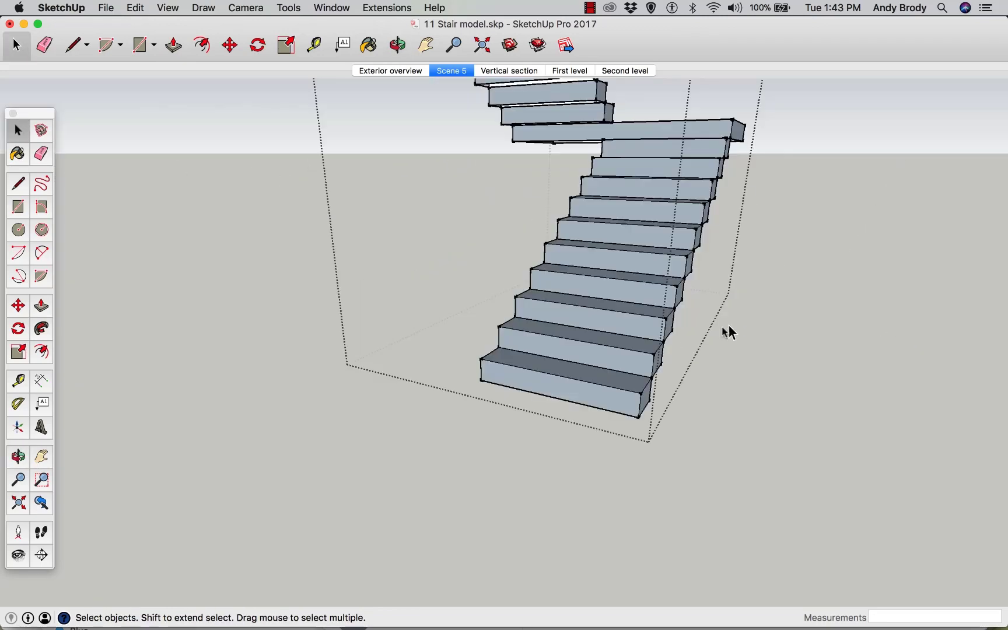
pyautogui.scroll(-4, 728, 325)
pyautogui.moveTo(729, 325); pyautogui.dragTo(690, 367, button='middle')
pyautogui.scroll(8, 616, 302)
pyautogui.scroll(-5, 648, 298)
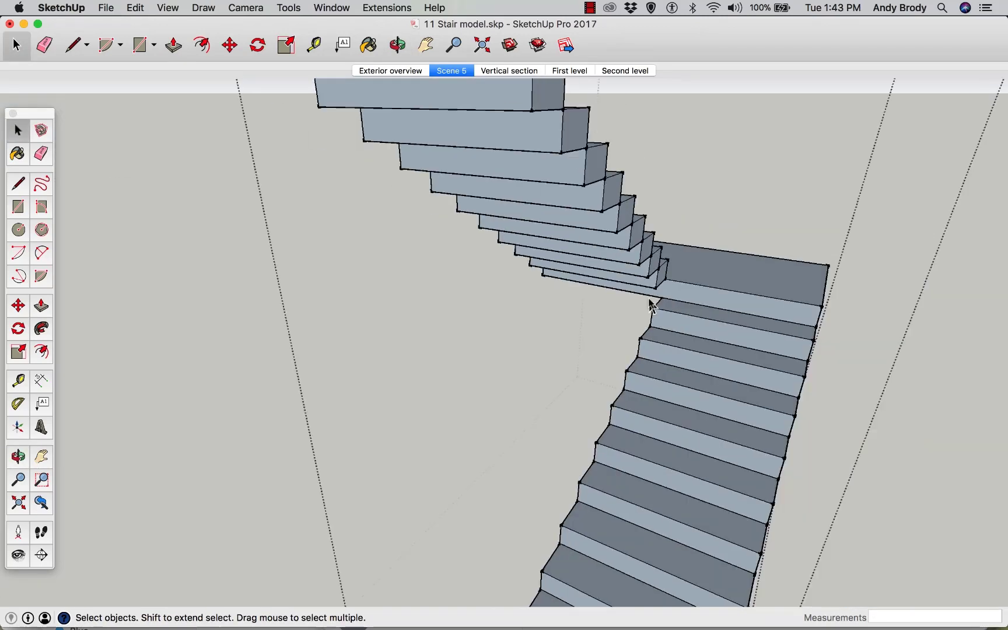
pyautogui.moveTo(649, 300); pyautogui.dragTo(539, 348, button='middle')
pyautogui.scroll(-4, 590, 319)
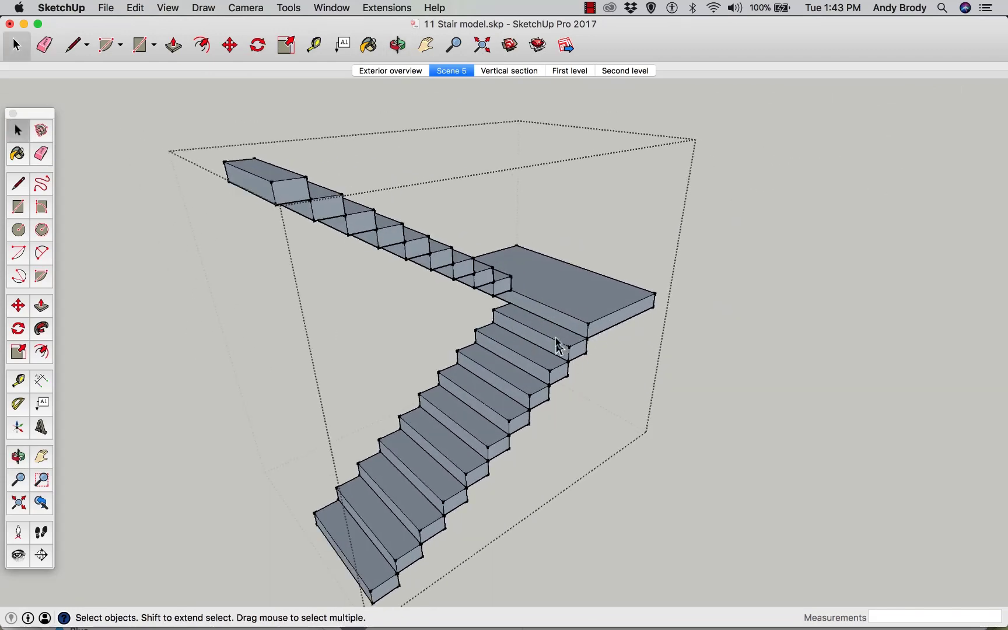
pyautogui.scroll(3, 530, 352)
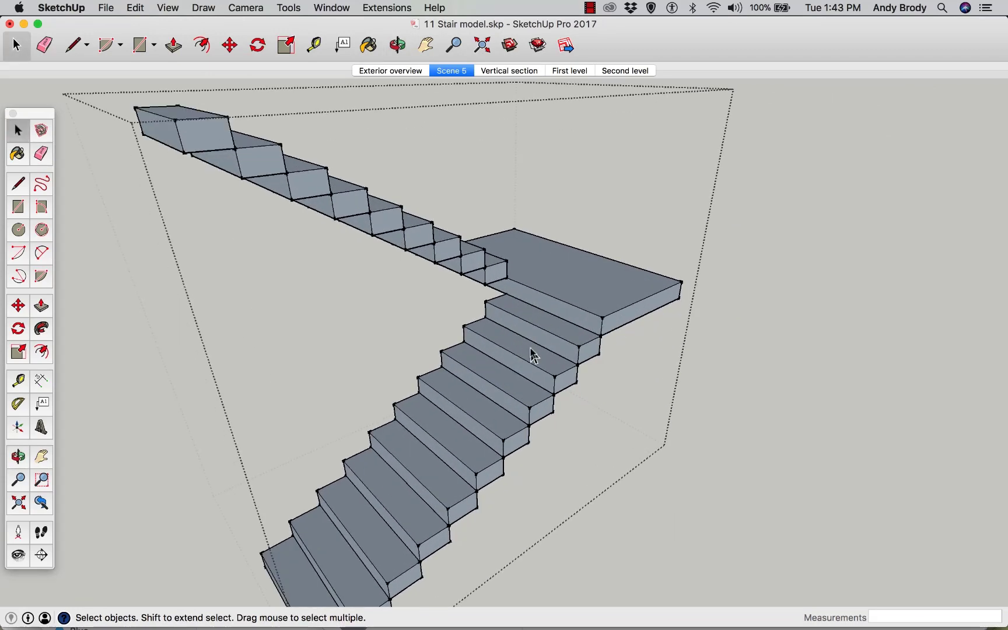
# Leave the stair editing and view the switchback stair inside the building
pyautogui.moveTo(574, 353); pyautogui.dragTo(544, 309, button='middle')
pyautogui.scroll(2, 580, 362)
pyautogui.scroll(3, 580, 363)
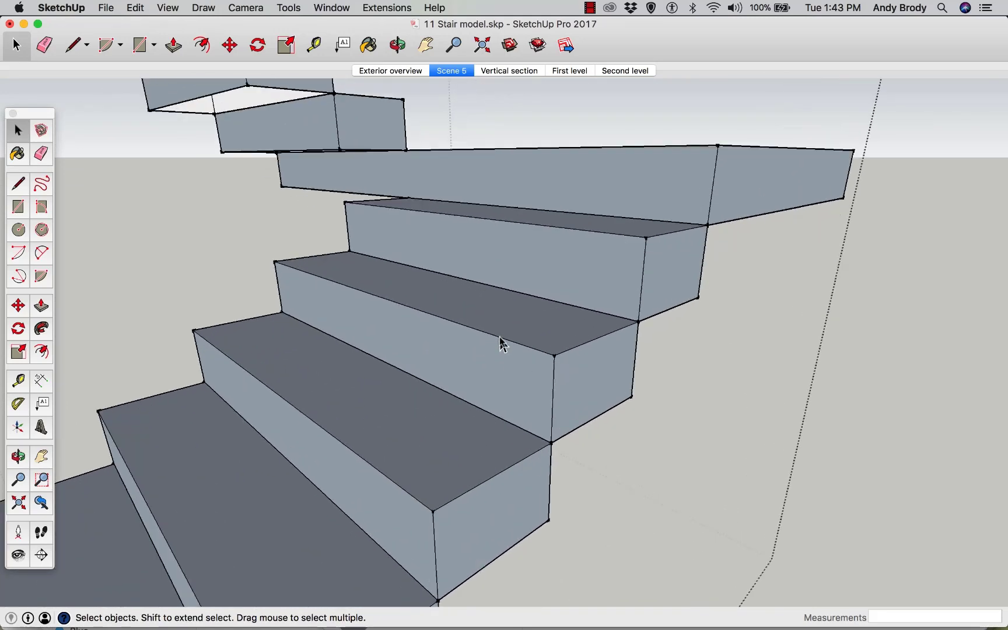
pyautogui.scroll(-6, 499, 341)
pyautogui.scroll(-4, 448, 352)
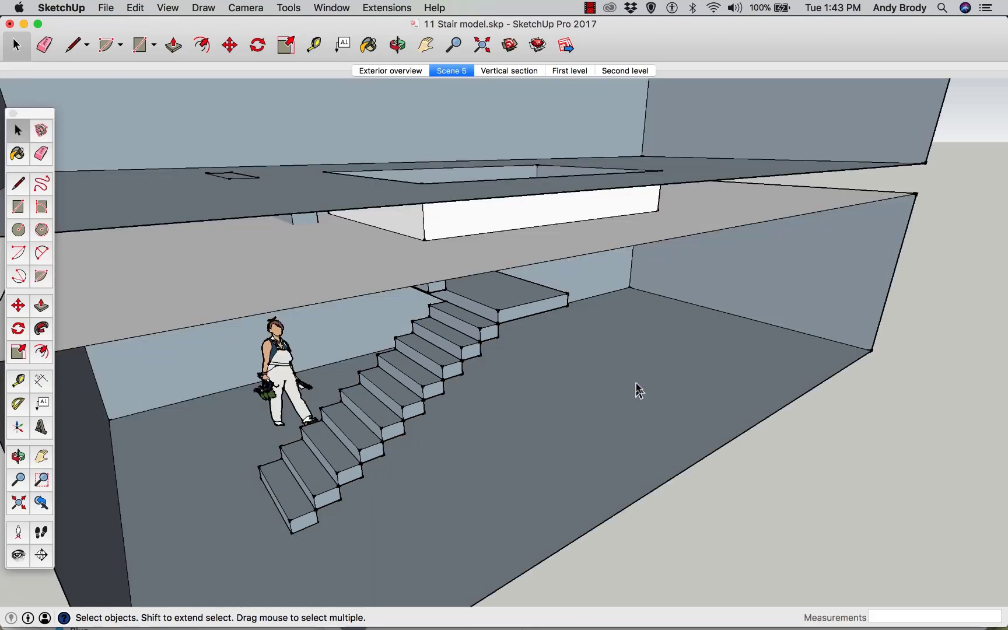
pyautogui.moveTo(577, 403); pyautogui.dragTo(566, 394, button='middle')
pyautogui.moveTo(566, 395); pyautogui.dragTo(425, 490)
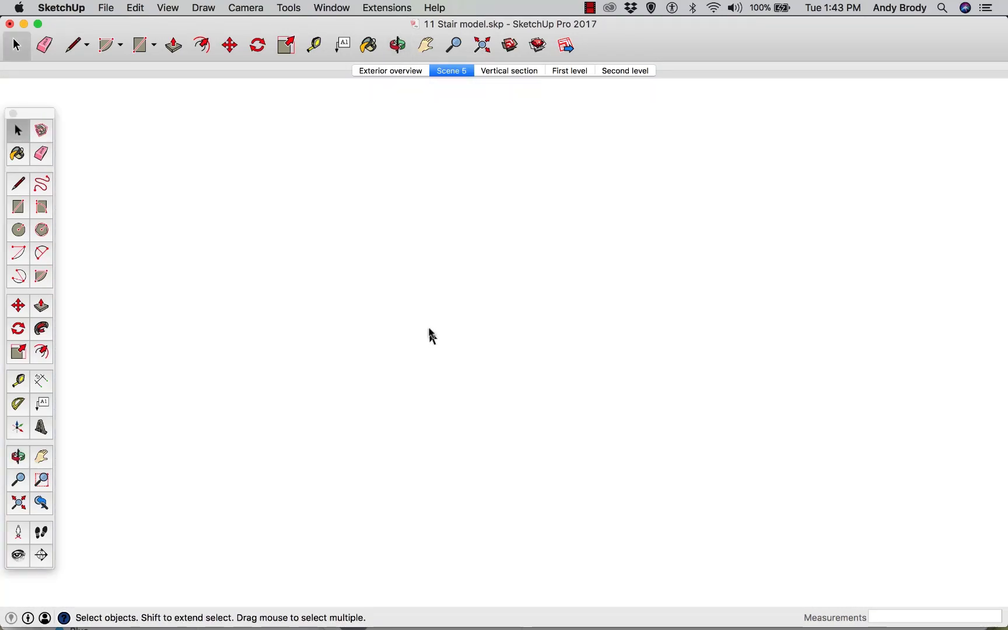
pyautogui.moveTo(428, 330); pyautogui.dragTo(367, 252, button='middle')
pyautogui.scroll(-2, 465, 426)
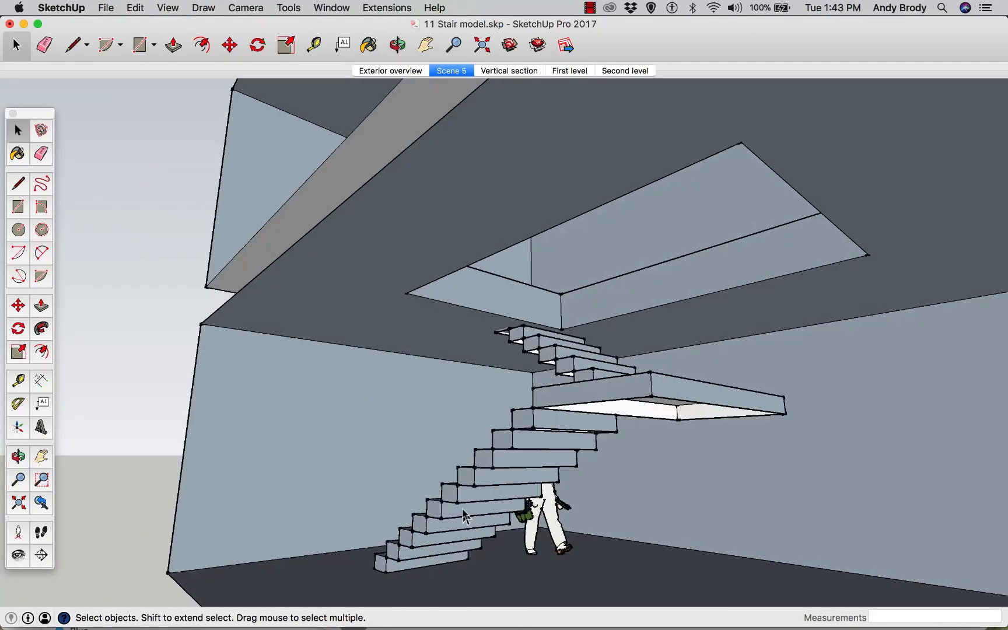
# Move the whole stair so its upper flight lines up with the floor opening above
pyautogui.click(464, 516)
pyautogui.press('m')
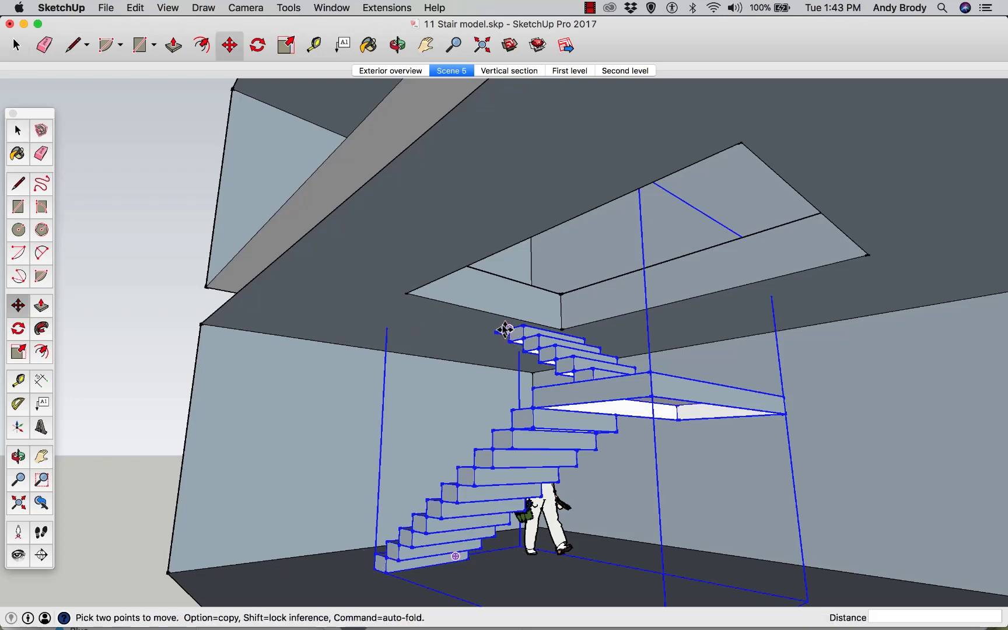
pyautogui.click(683, 320)
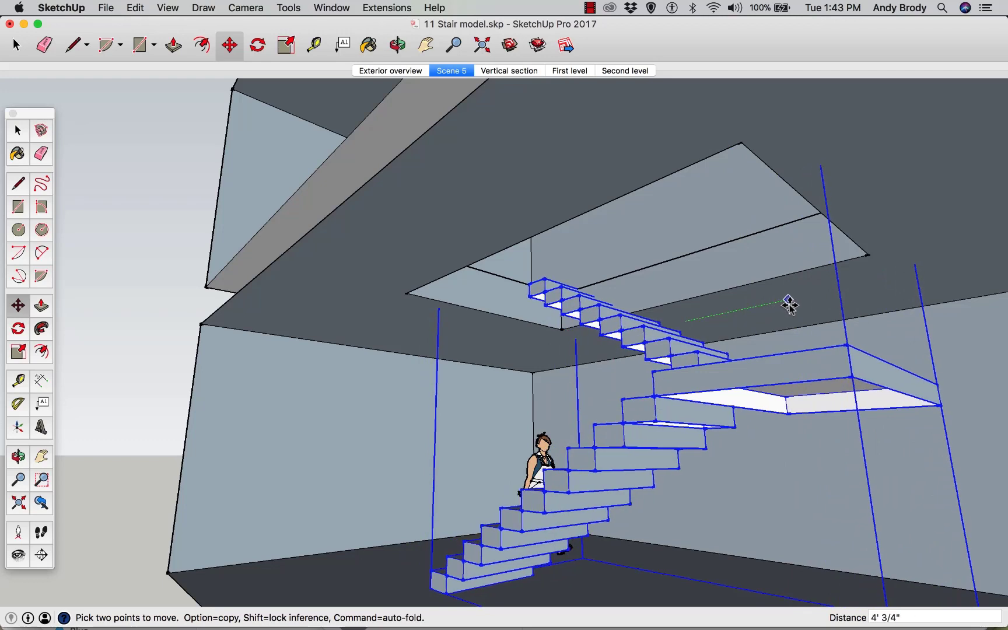
pyautogui.click(758, 300)
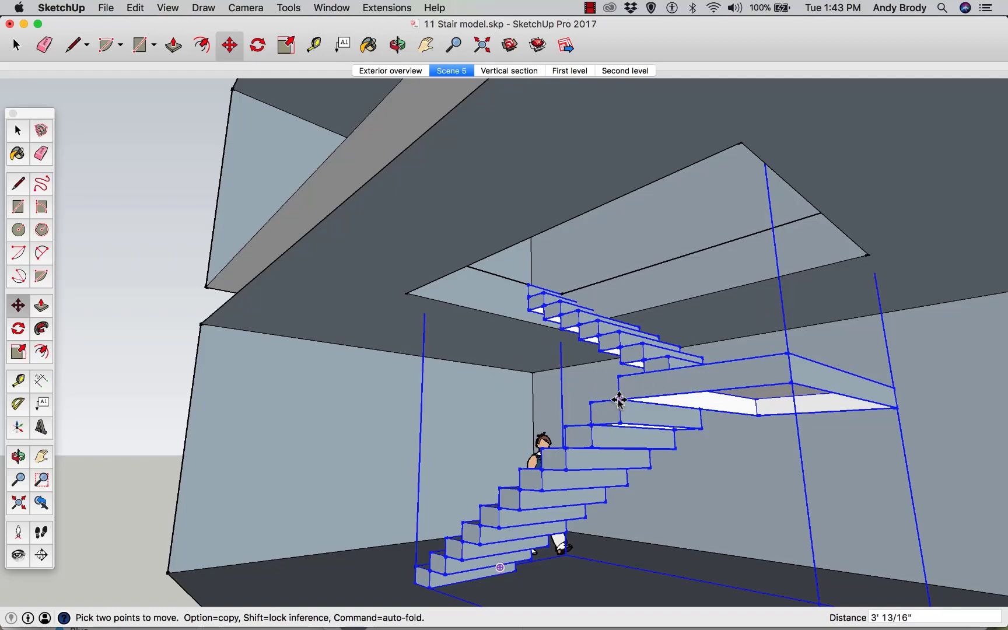
pyautogui.moveTo(575, 425); pyautogui.dragTo(512, 231, button='middle')
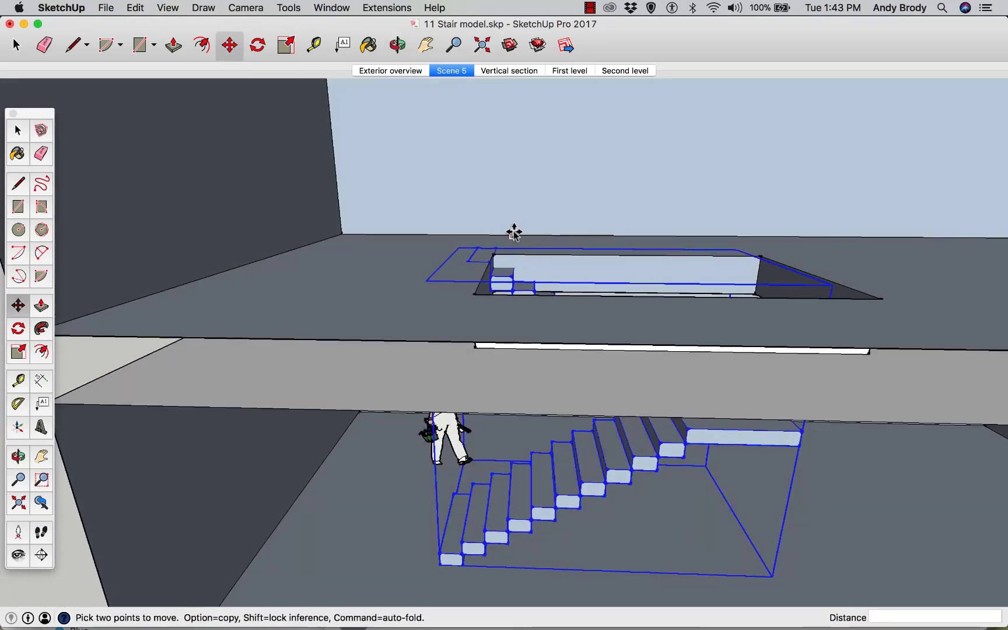
pyautogui.click(404, 266)
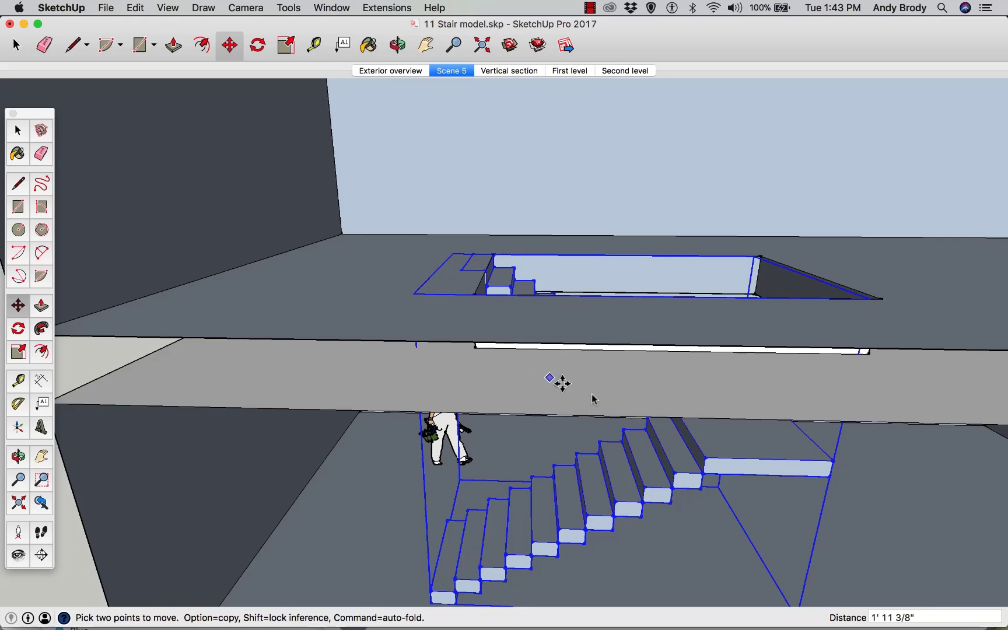
pyautogui.middleClick(607, 403)
pyautogui.scroll(-1, 607, 402)
pyautogui.press('space')
pyautogui.click(831, 455)
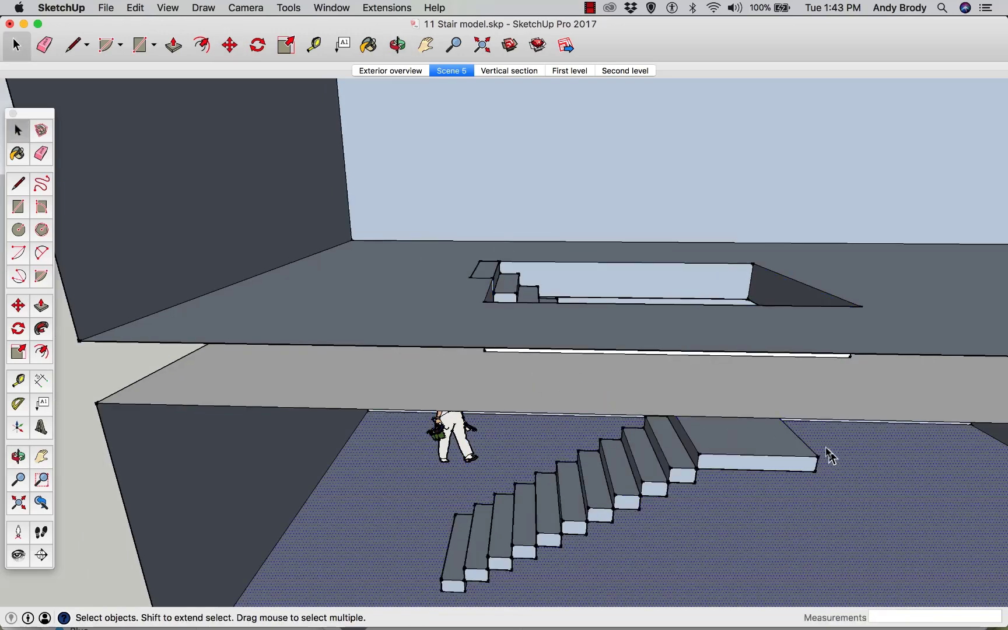
# Turn on hiding the rest of the model while editing components
pyautogui.moveTo(708, 446); pyautogui.dragTo(534, 288, button='middle')
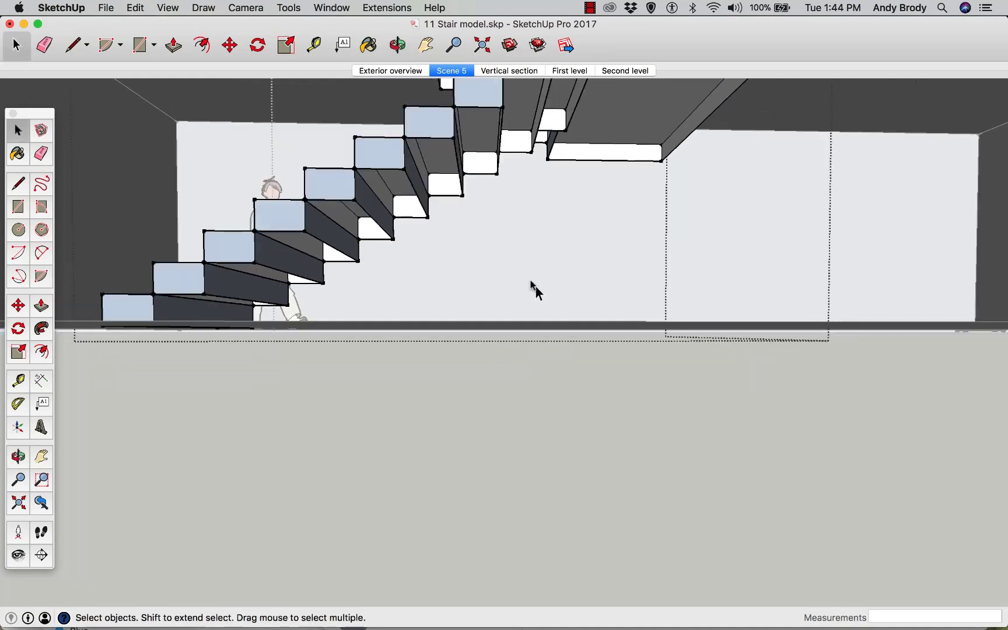
pyautogui.click(166, 7)
pyautogui.moveTo(216, 231)
pyautogui.click(338, 231)
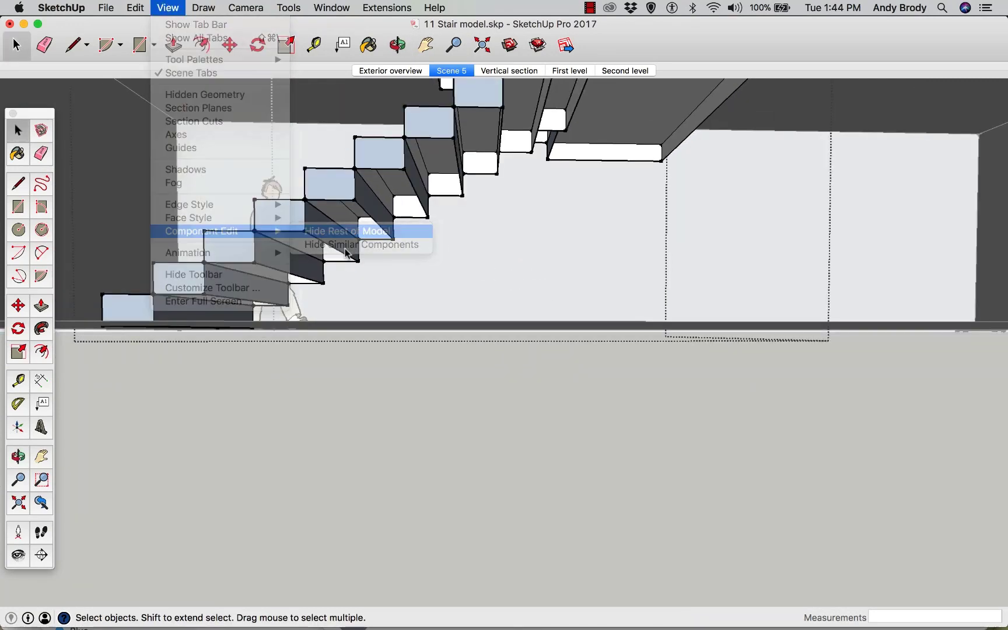
# Open a tread component and draw a line across its side face between the riser corners
pyautogui.moveTo(387, 278); pyautogui.dragTo(373, 230, button='middle')
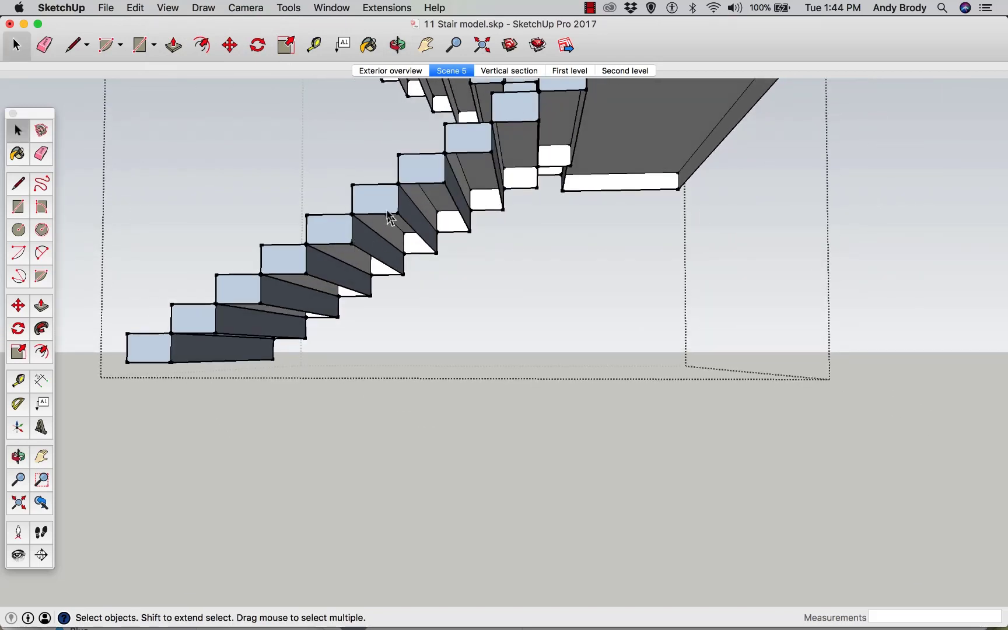
pyautogui.doubleClick(389, 218)
pyautogui.scroll(3, 389, 232)
pyautogui.moveTo(387, 225); pyautogui.dragTo(365, 199, button='middle')
pyautogui.press('l')
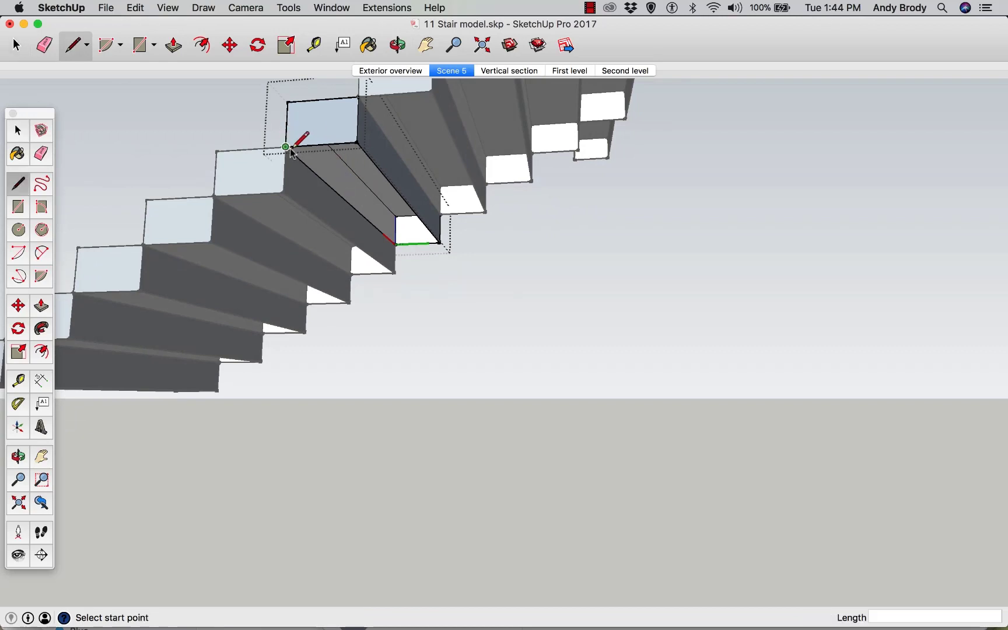
pyautogui.click(286, 147)
pyautogui.click(357, 142)
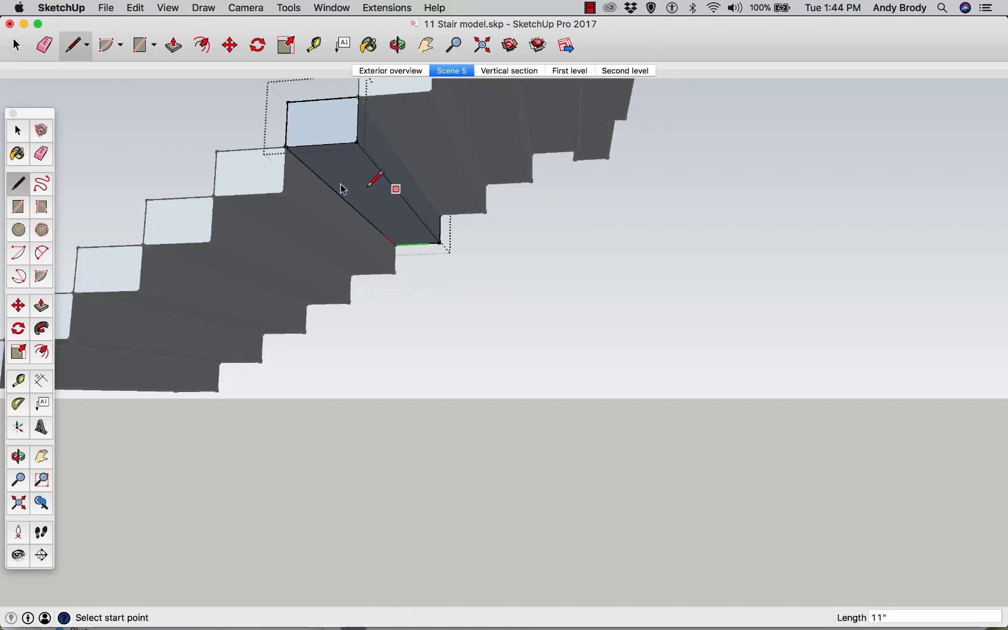
# Move the tread's lower back edge 11" along the stair to form a sloped underside
pyautogui.moveTo(354, 203); pyautogui.dragTo(378, 263, button='middle')
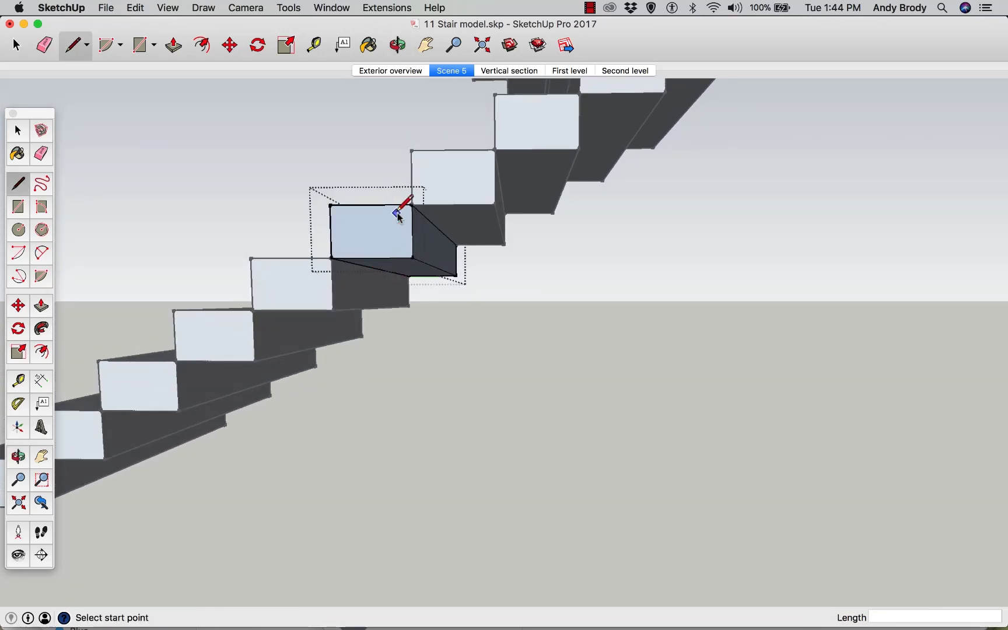
pyautogui.press('space')
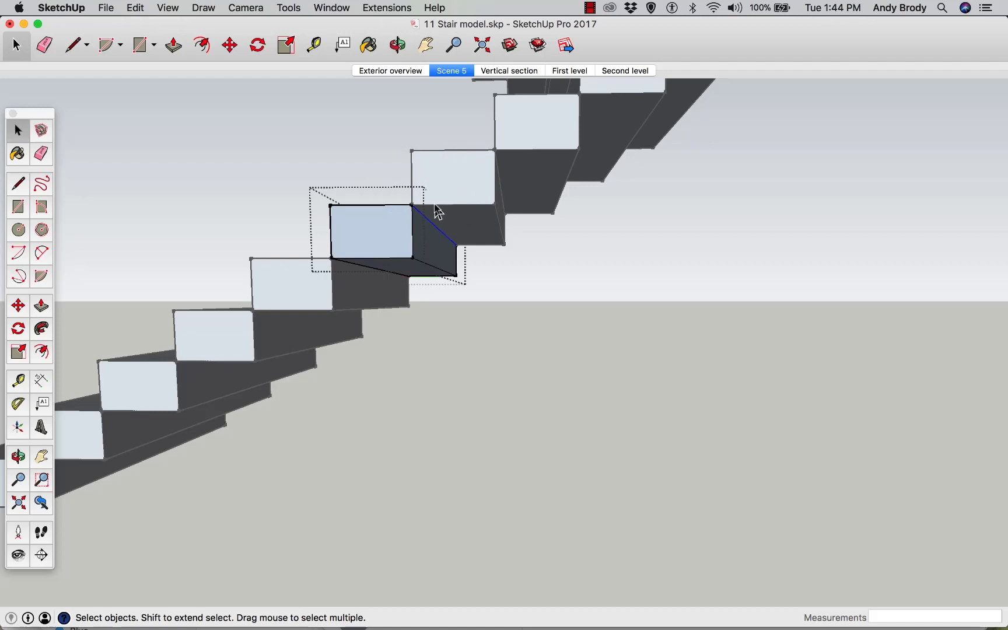
pyautogui.press('m')
pyautogui.click(411, 203)
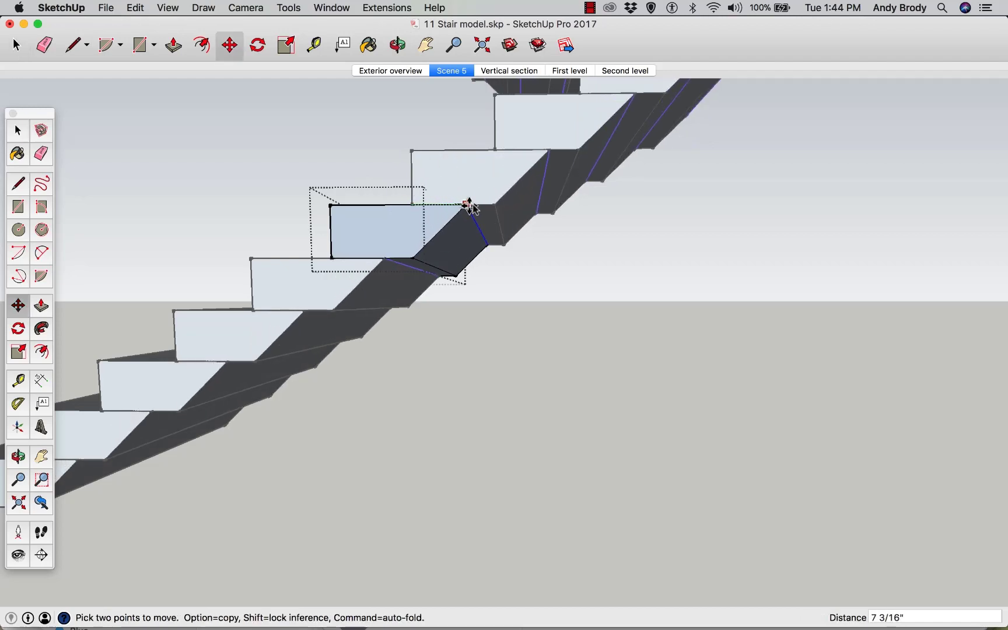
pyautogui.click(493, 204)
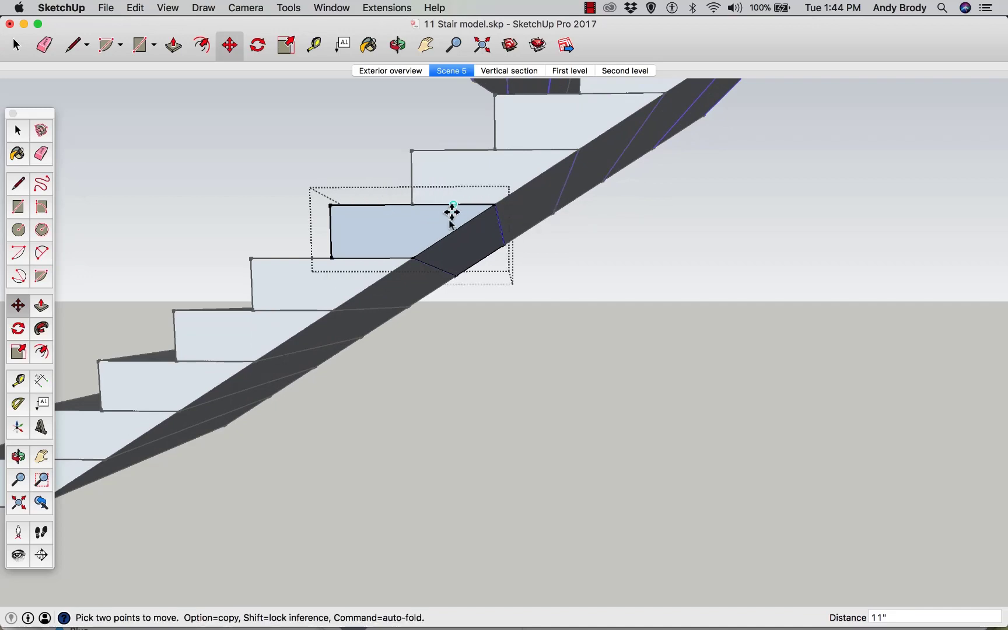
# Erase the leftover crease edge on the stair's sloped underside
pyautogui.moveTo(540, 226); pyautogui.dragTo(435, 207, button='middle')
pyautogui.press('space')
pyautogui.doubleClick(391, 190)
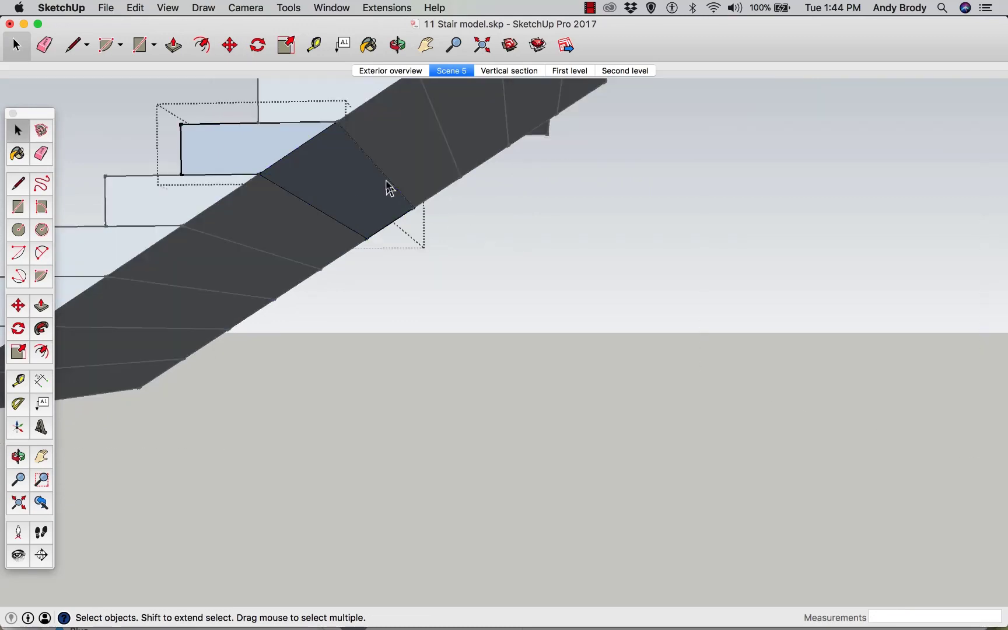
pyautogui.click(46, 50)
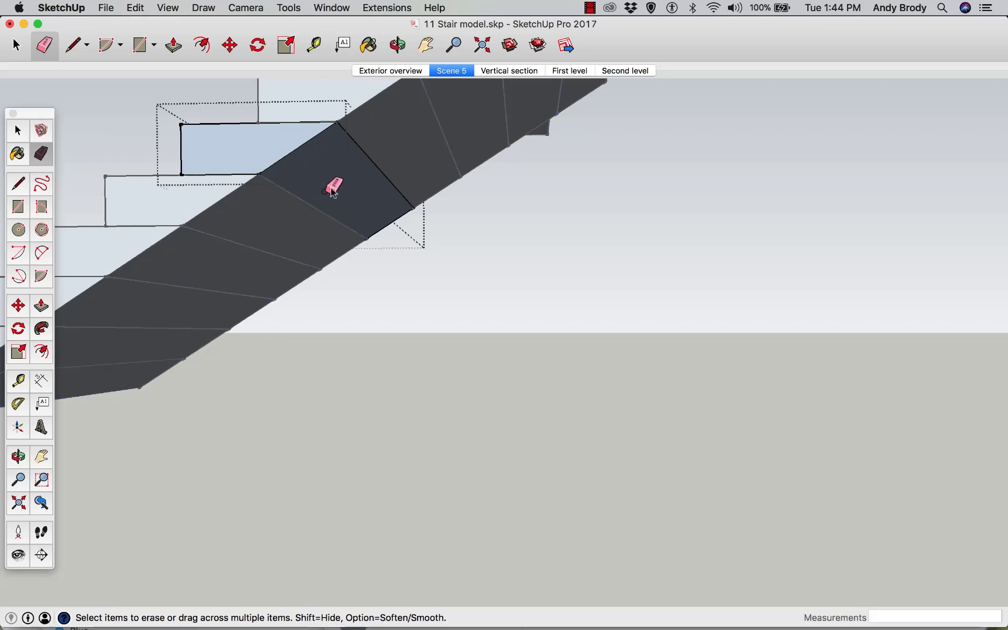
pyautogui.click(362, 159)
pyautogui.press('space')
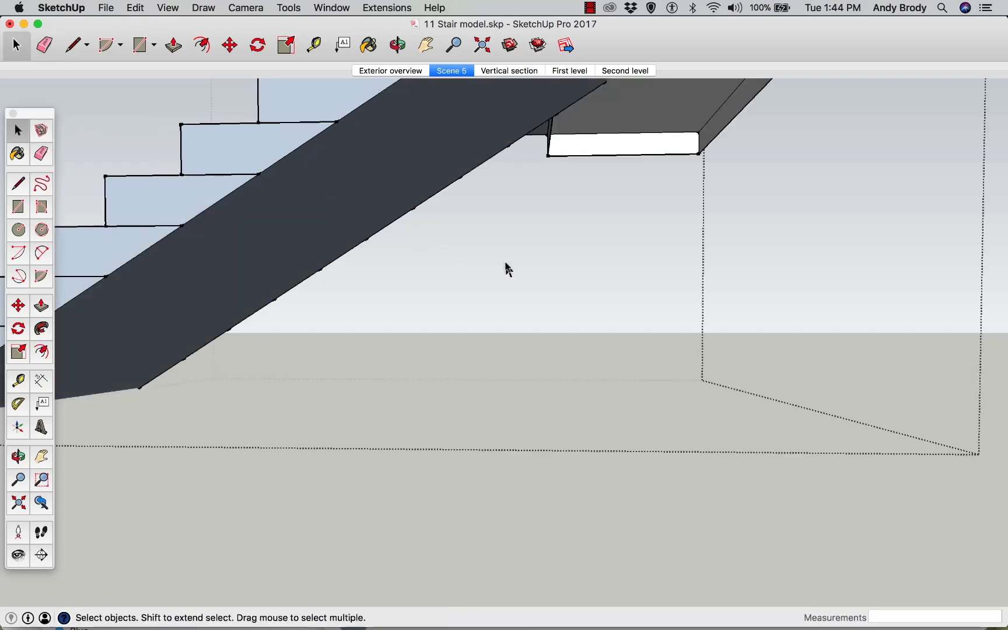
# Open a tread and copy the riser's top edge down 1" to outline a nosing strip
pyautogui.moveTo(315, 236); pyautogui.dragTo(236, 234, button='middle')
pyautogui.doubleClick(396, 292)
pyautogui.scroll(4, 324, 286)
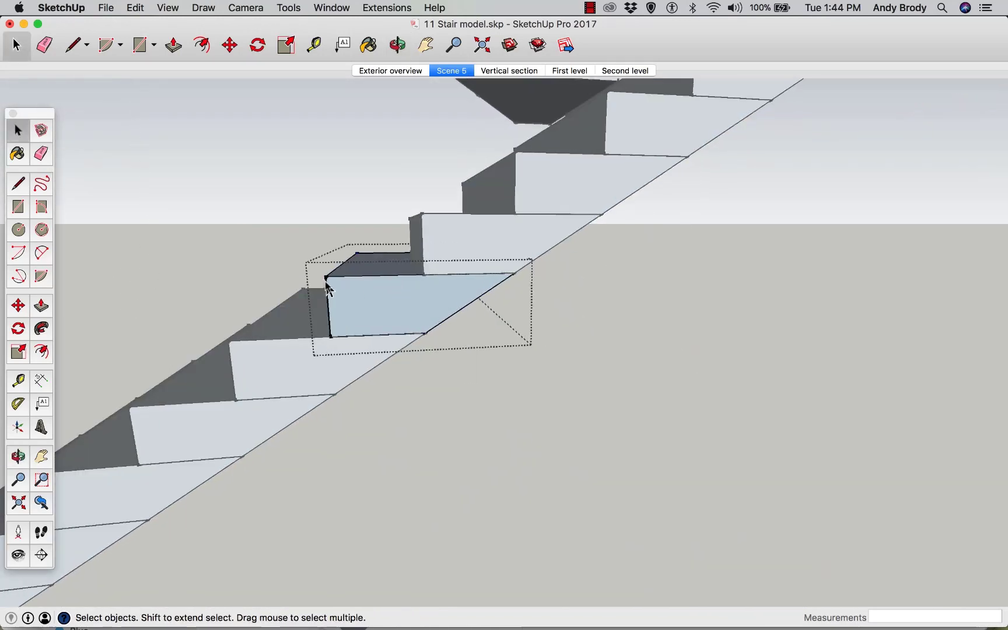
pyautogui.moveTo(342, 292); pyautogui.dragTo(544, 301, button='middle')
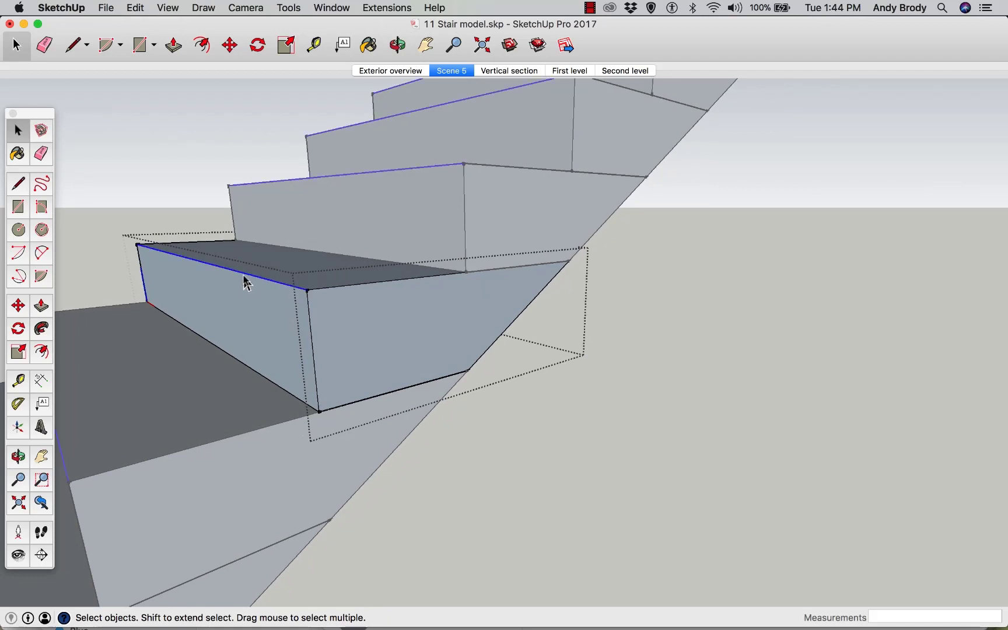
pyautogui.press('m')
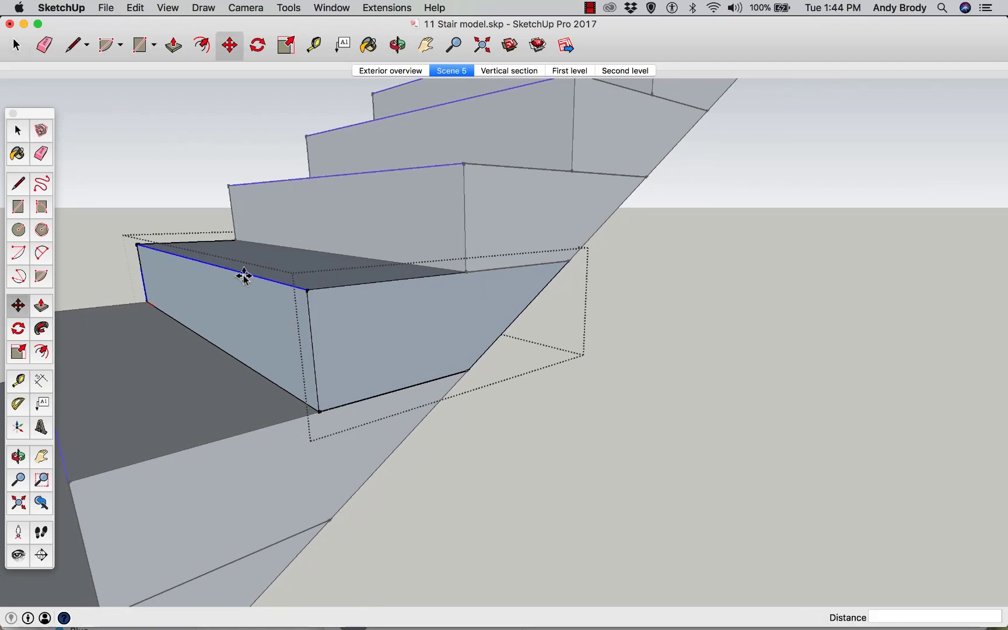
pyautogui.press('alt')
pyautogui.click(251, 274)
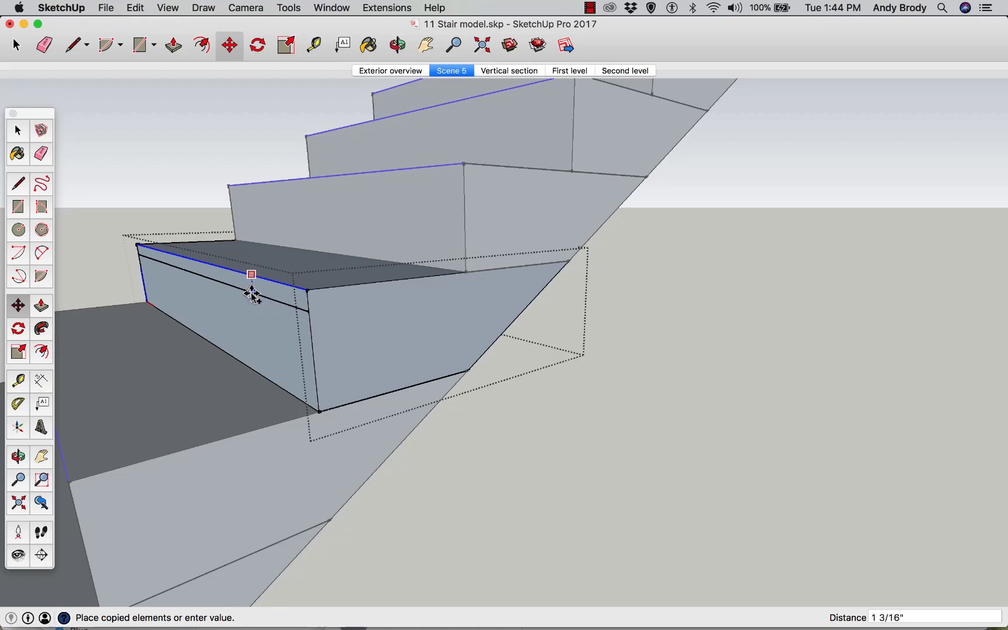
pyautogui.click(252, 294)
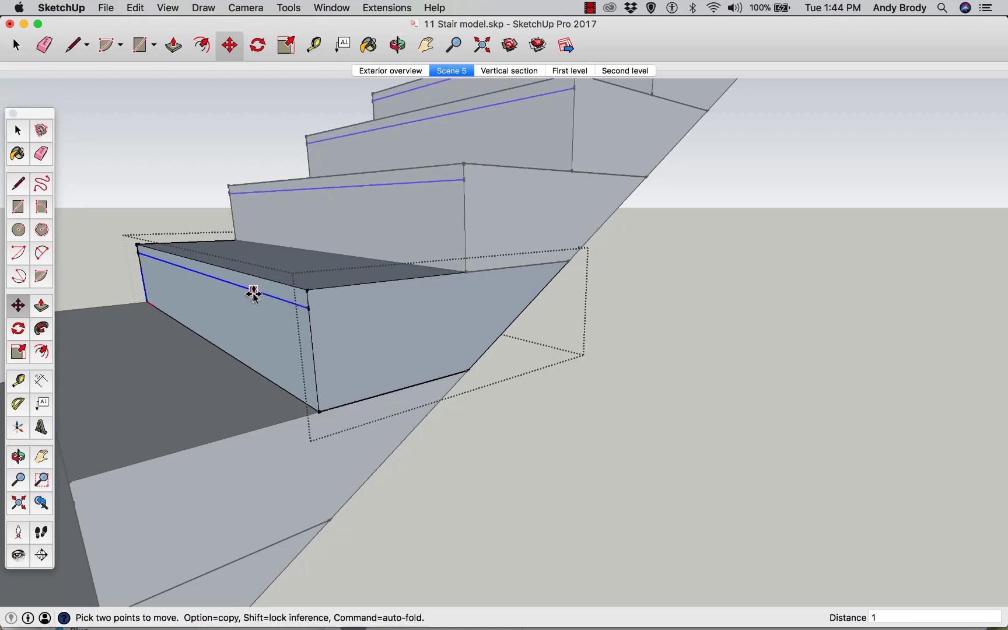
# Push the new strip on the riser face out 1/2" to form the tread nosing
pyautogui.scroll(3, 280, 320)
pyautogui.moveTo(283, 322); pyautogui.dragTo(222, 306, button='middle')
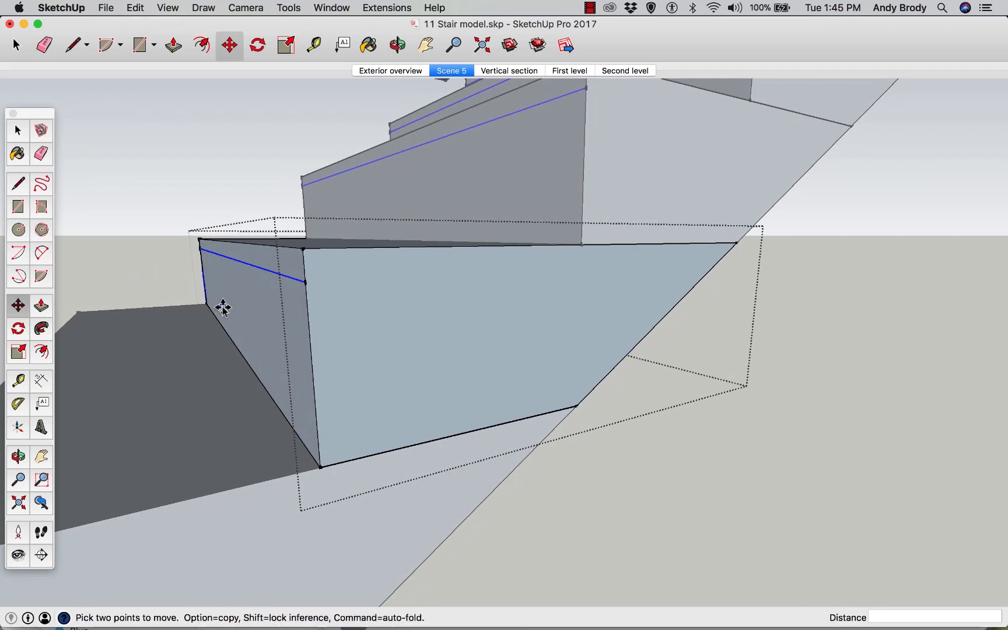
pyautogui.press('p')
pyautogui.click(258, 320)
pyautogui.click(266, 322)
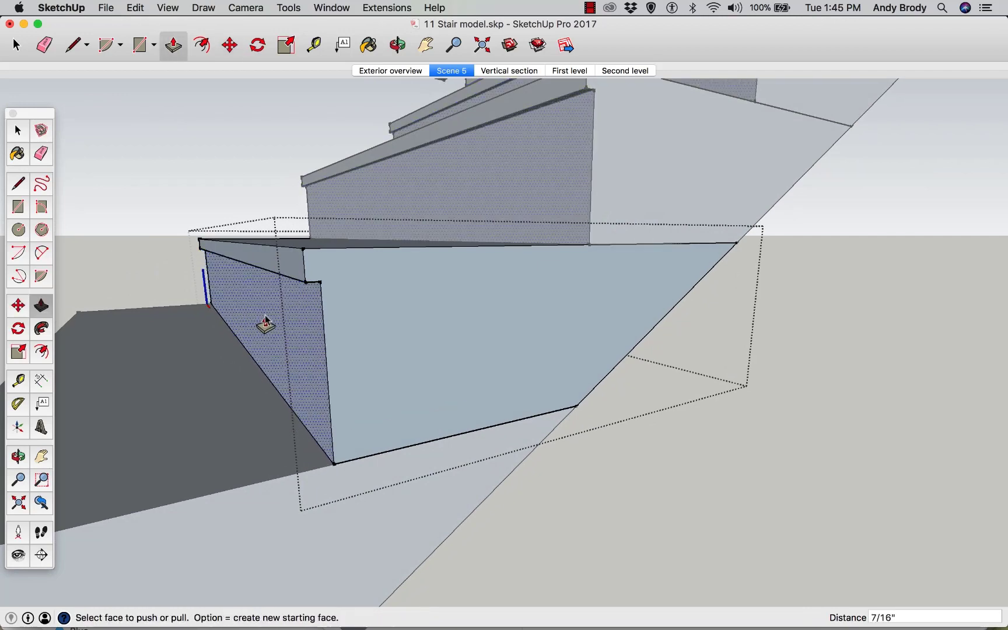
pyautogui.click(265, 323)
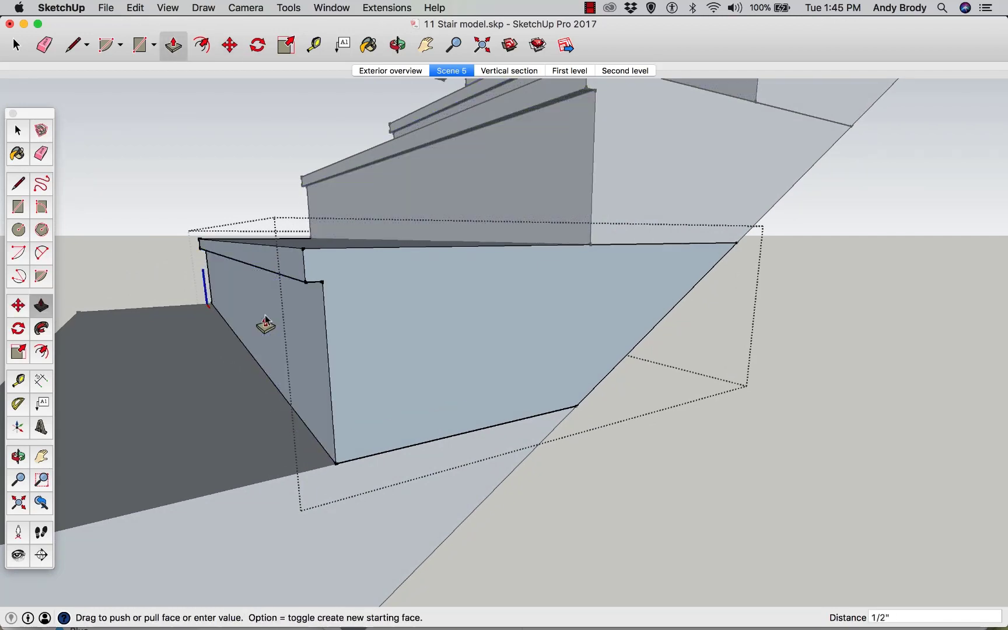
pyautogui.scroll(2, 312, 292)
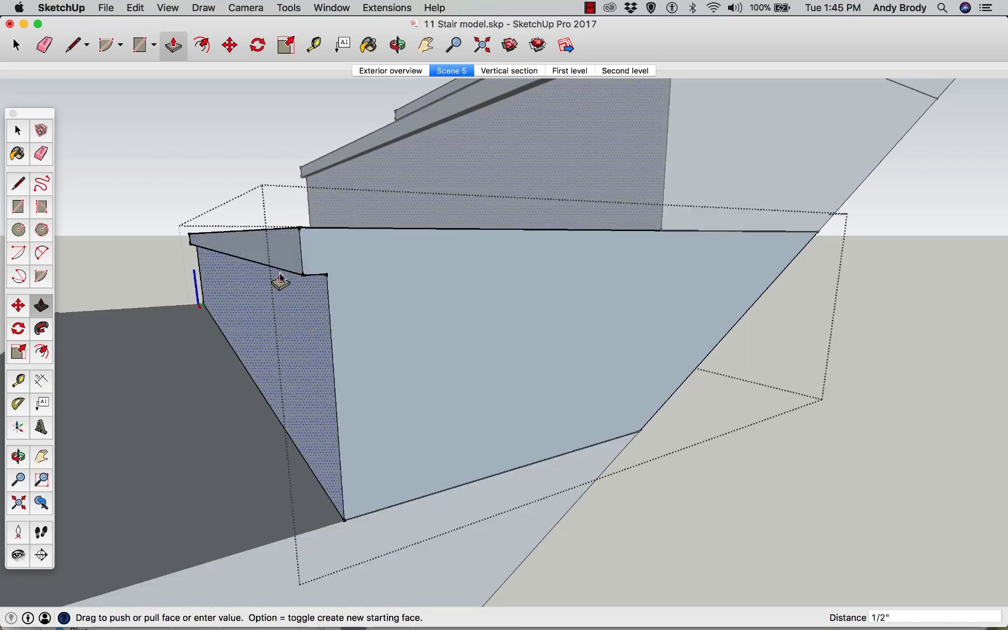
pyautogui.press('m')
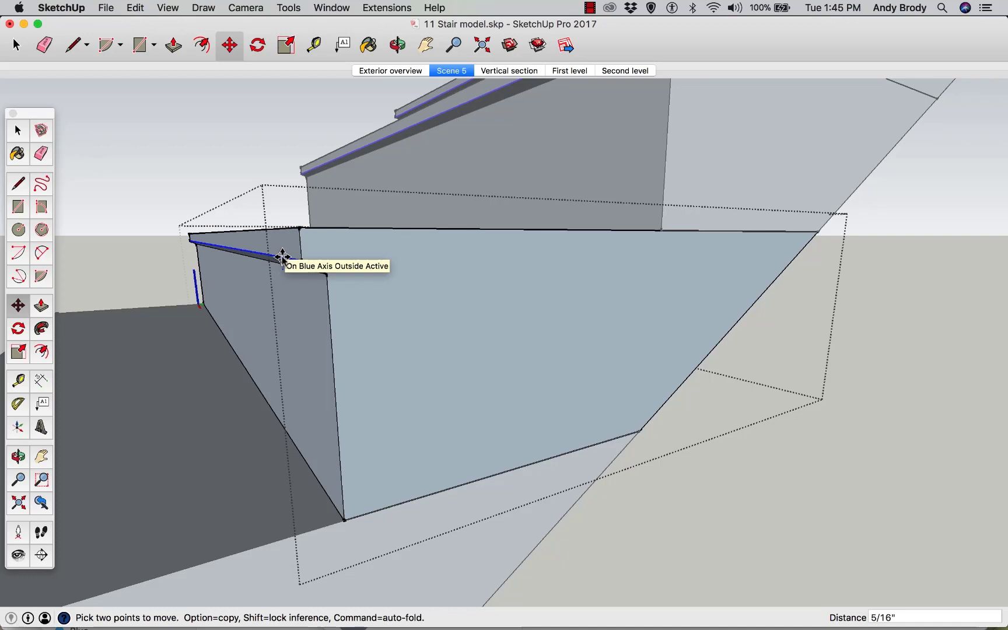
pyautogui.press('space')
pyautogui.click(171, 241)
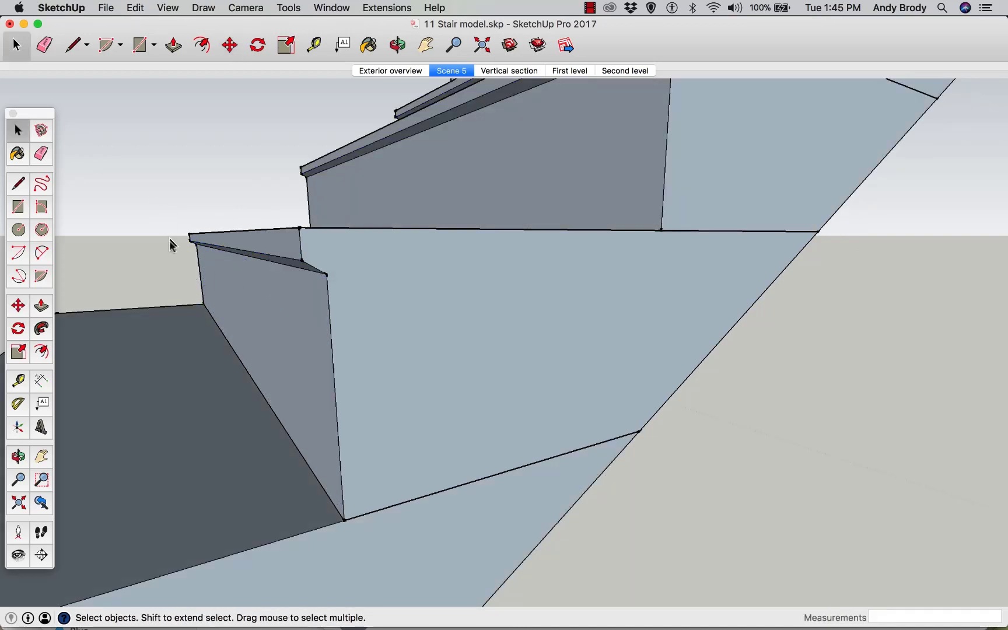
# Orbit and zoom out to examine the nosings on the lower flight
pyautogui.scroll(-4, 213, 303)
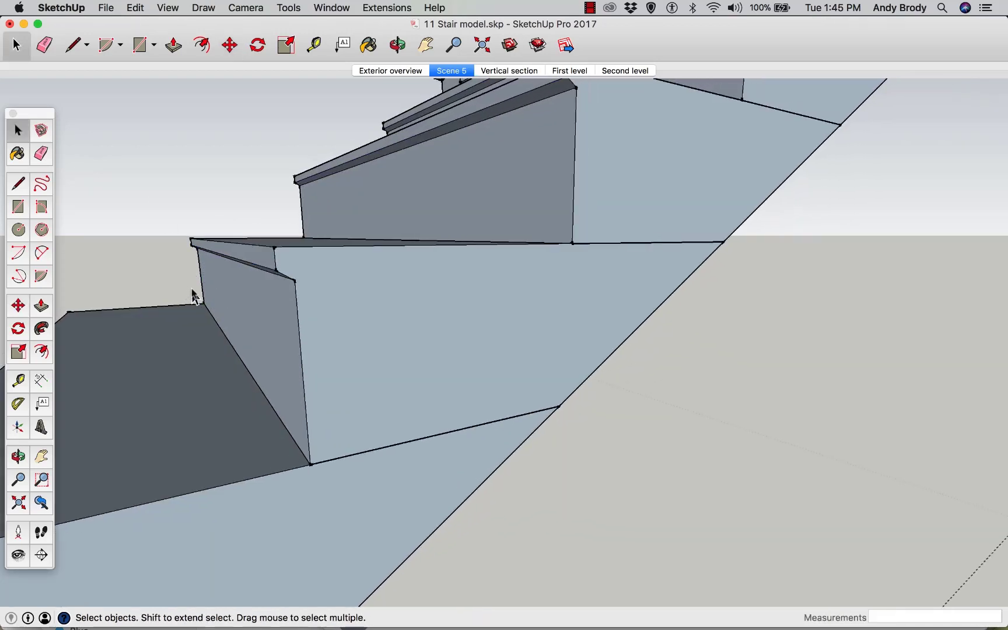
pyautogui.scroll(-5, 195, 295)
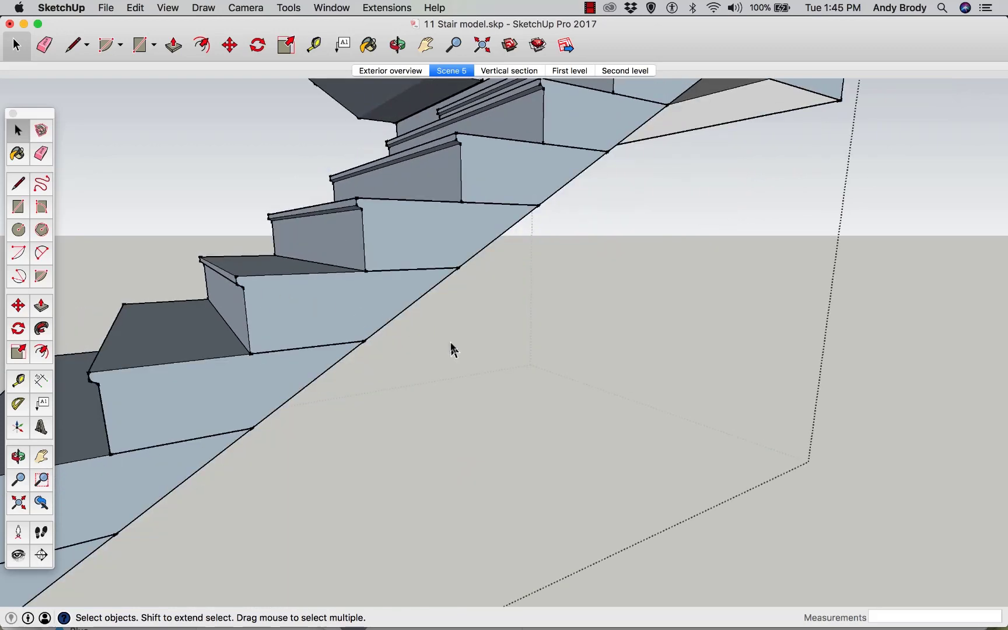
pyautogui.press('o')
pyautogui.moveTo(454, 355); pyautogui.dragTo(399, 325, button='middle')
pyautogui.scroll(-2, 461, 367)
pyautogui.press('space')
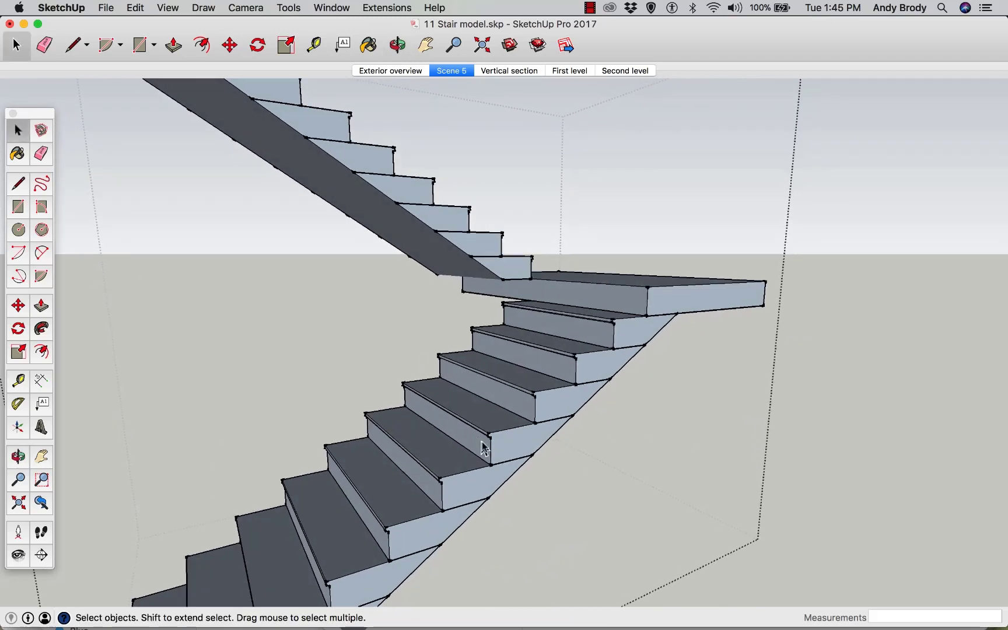
pyautogui.doubleClick(480, 487)
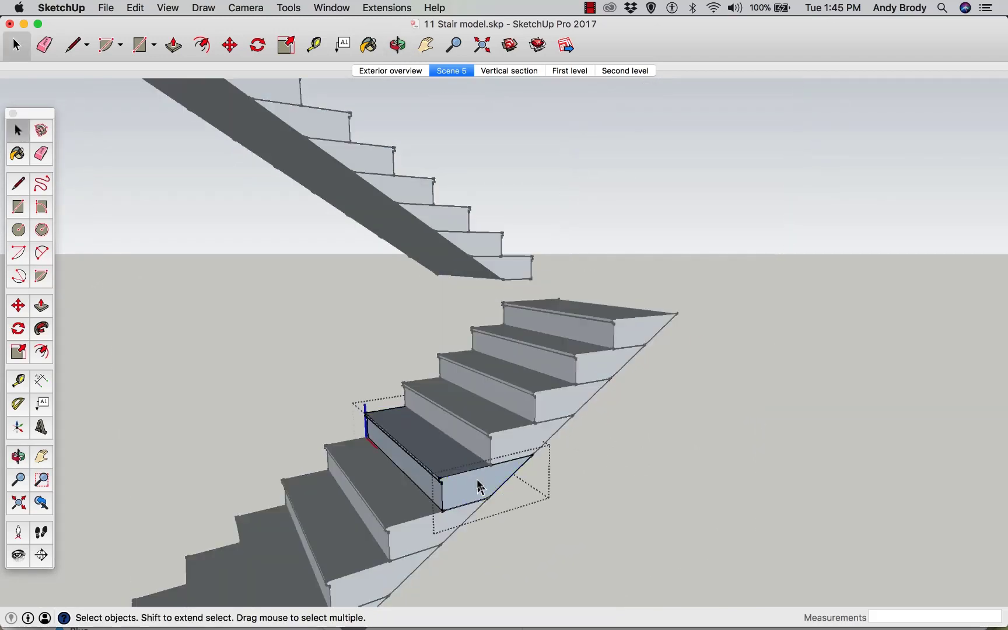
pyautogui.click(45, 45)
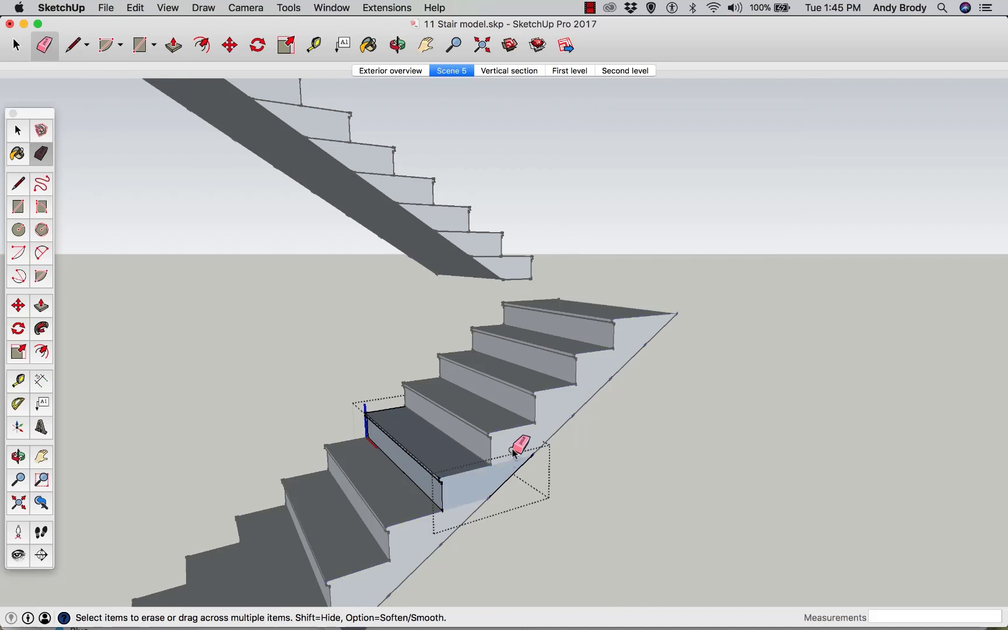
pyautogui.press('space')
pyautogui.press('Escape')
# Open a tread on the upper flight and erase the leftover crease edge on its sloped underside
pyautogui.doubleClick(446, 227)
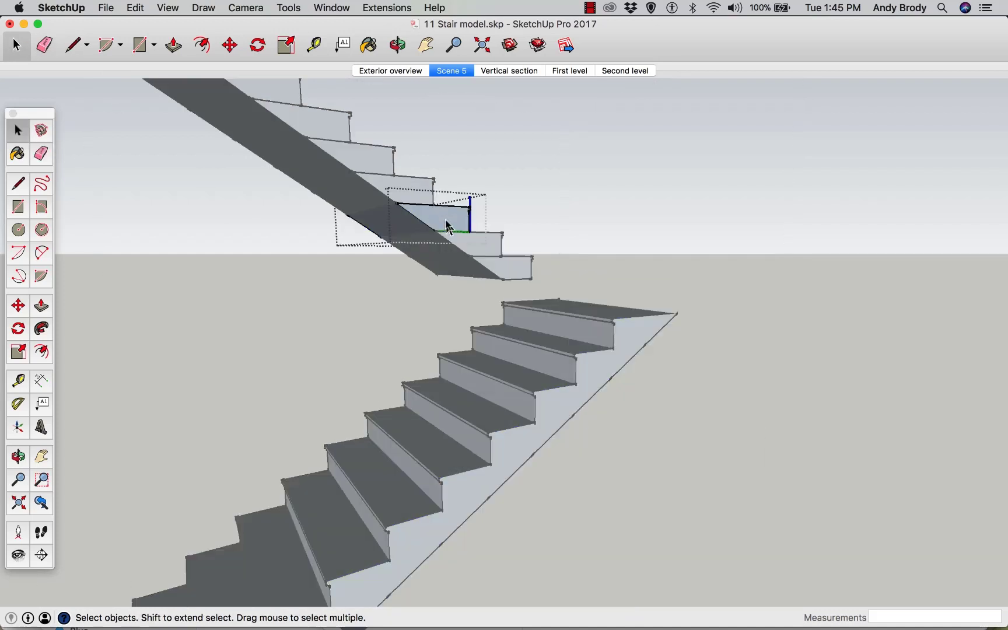
pyautogui.click(46, 44)
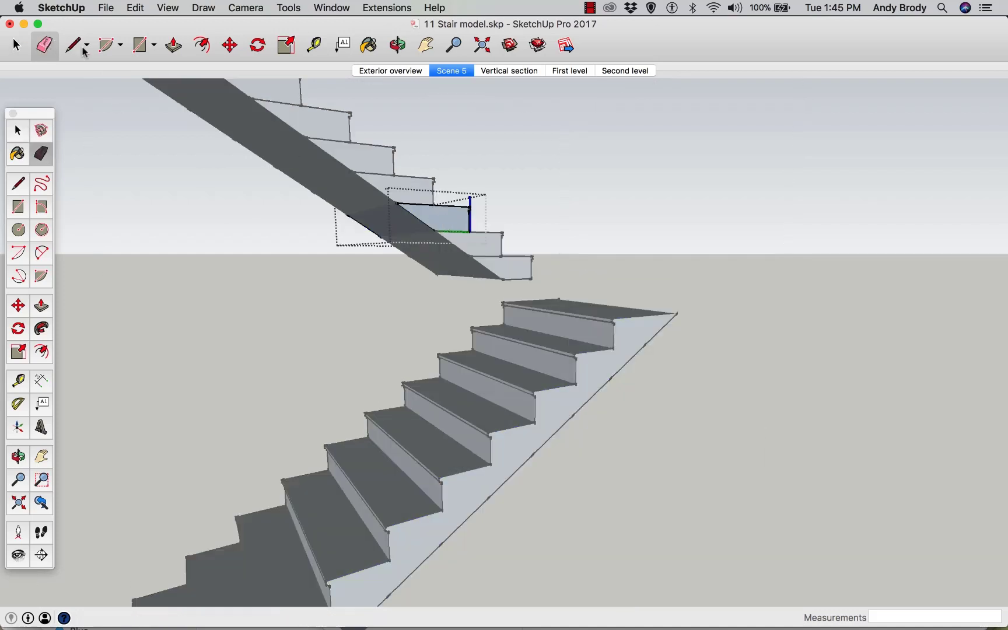
pyautogui.moveTo(416, 202); pyautogui.dragTo(447, 235)
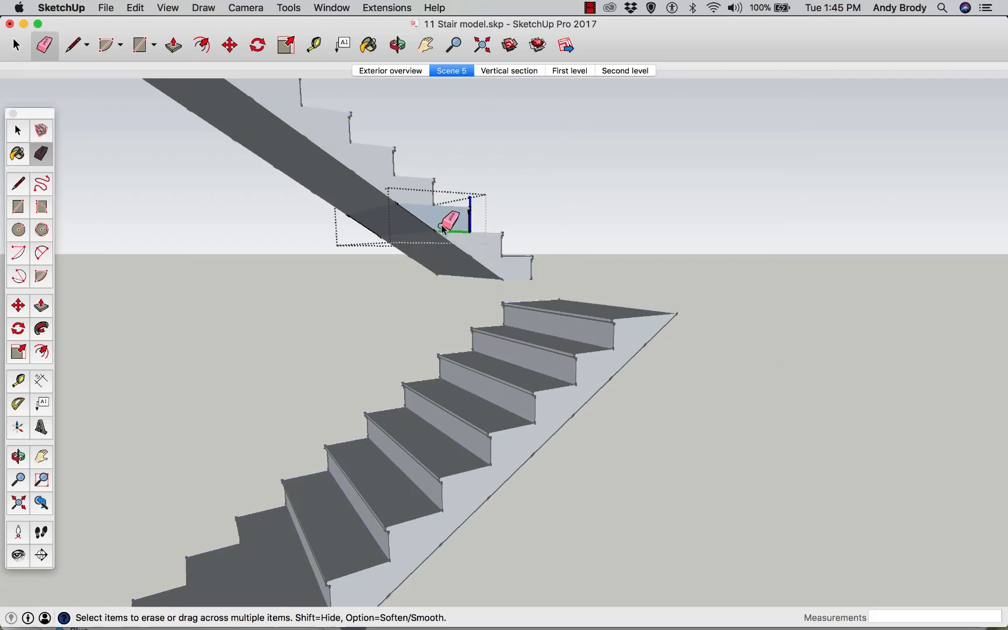
pyautogui.press('space')
pyautogui.press('Escape')
# Orbit and zoom out to examine the finished switchback staircase inside the building
pyautogui.press('o')
pyautogui.moveTo(300, 219); pyautogui.dragTo(274, 304)
pyautogui.press('space')
pyautogui.scroll(5, 333, 396)
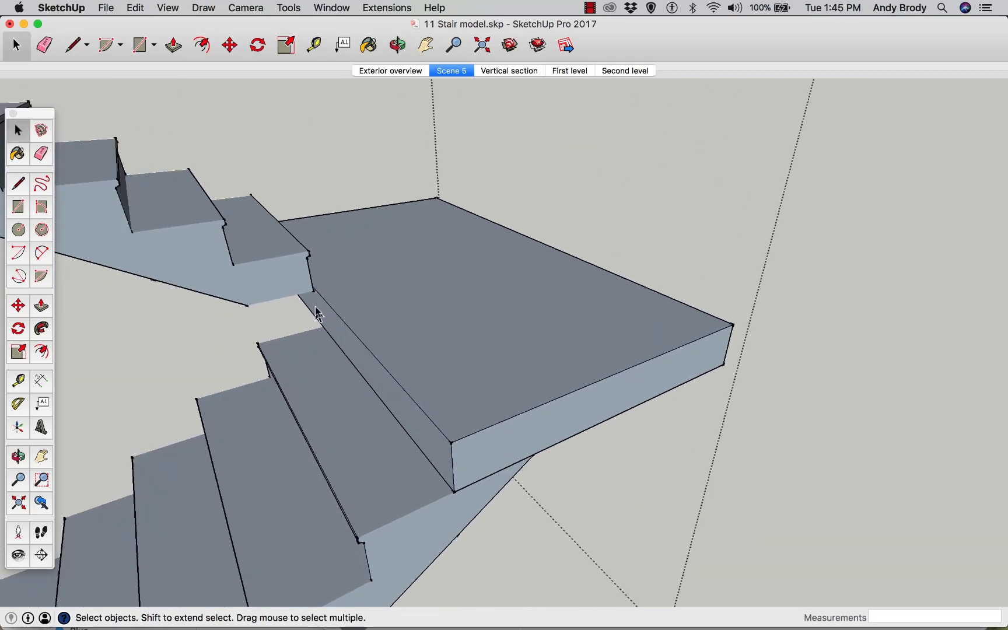
pyautogui.scroll(-3, 373, 426)
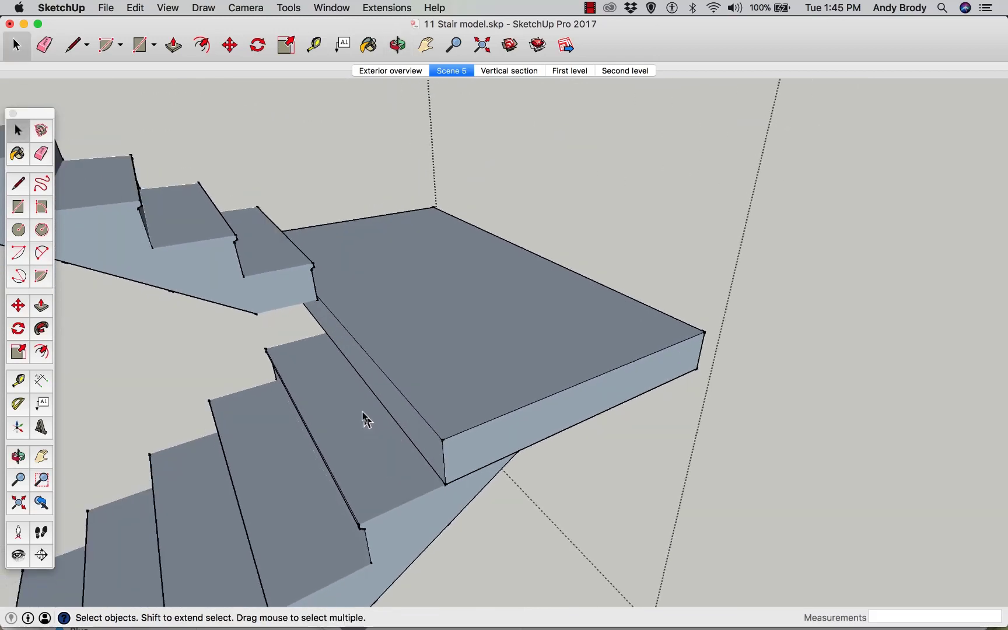
pyautogui.scroll(-5, 356, 409)
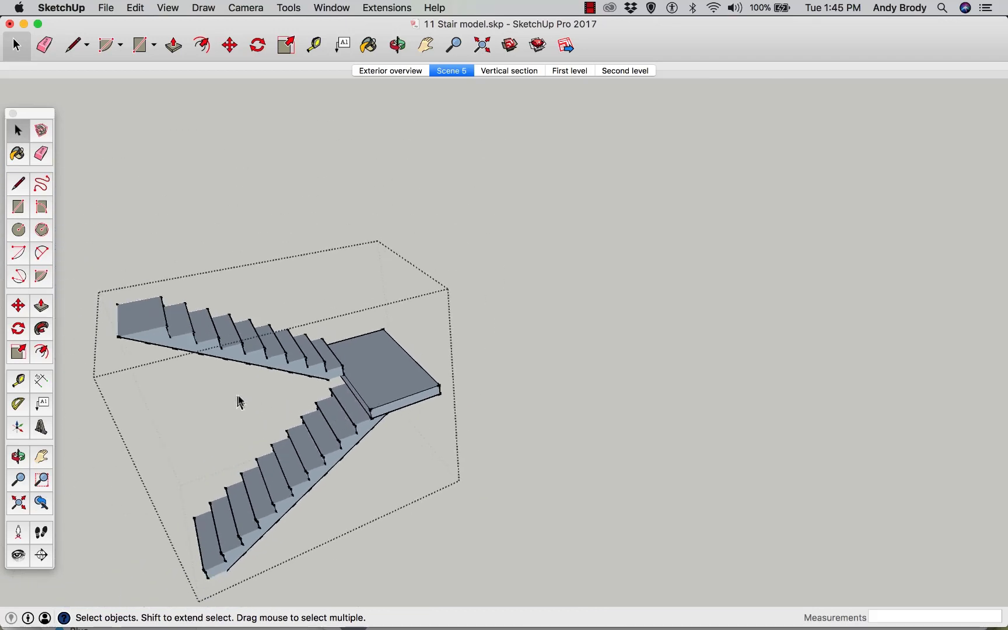
pyautogui.click(250, 220)
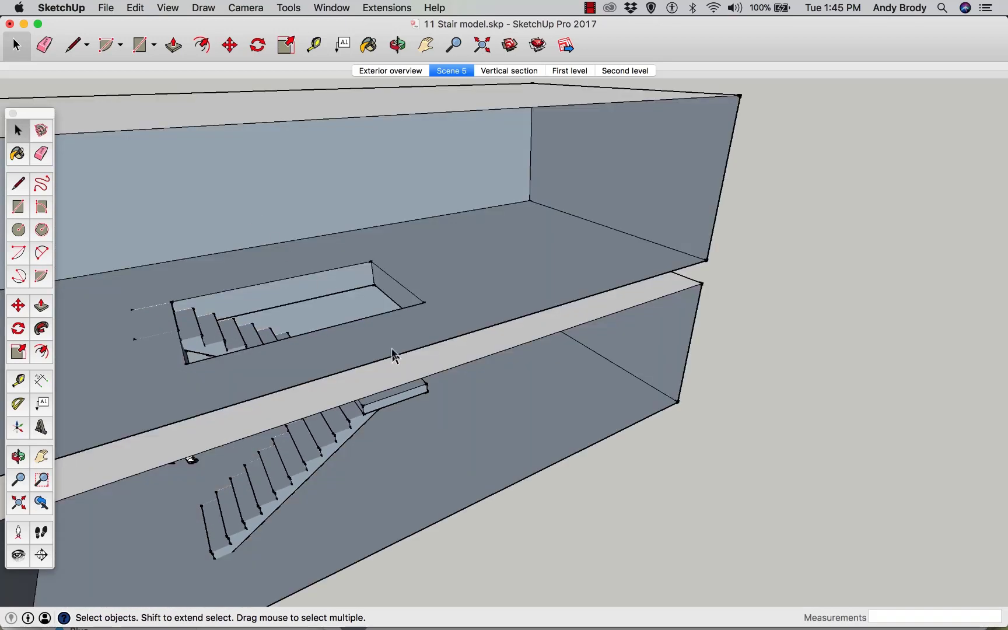
pyautogui.press('o')
pyautogui.moveTo(462, 449); pyautogui.dragTo(441, 379)
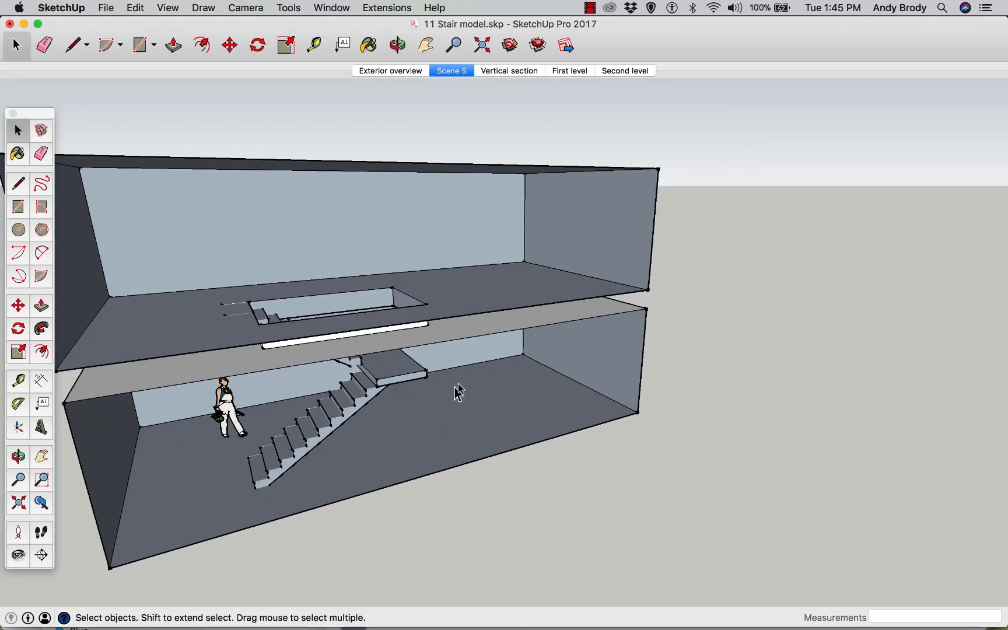
pyautogui.scroll(-2, 473, 379)
pyautogui.moveTo(473, 376)
pyautogui.mouseDown(button='middle')
pyautogui.moveTo(472, 360)
pyautogui.moveTo(449, 353)
pyautogui.moveTo(461, 364)
pyautogui.mouseUp(button='middle')
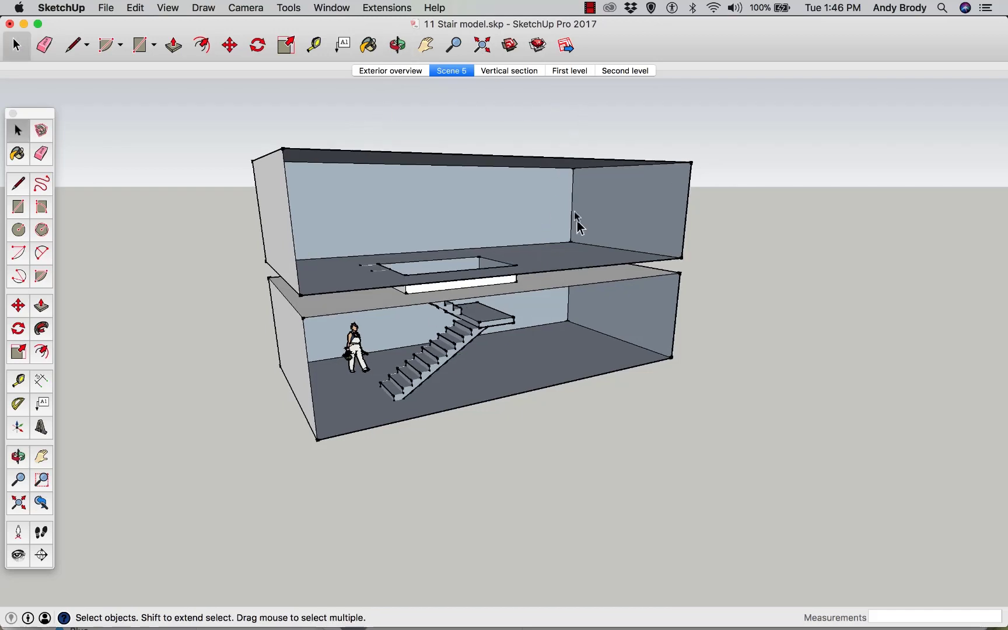
pyautogui.scroll(2, 561, 245)
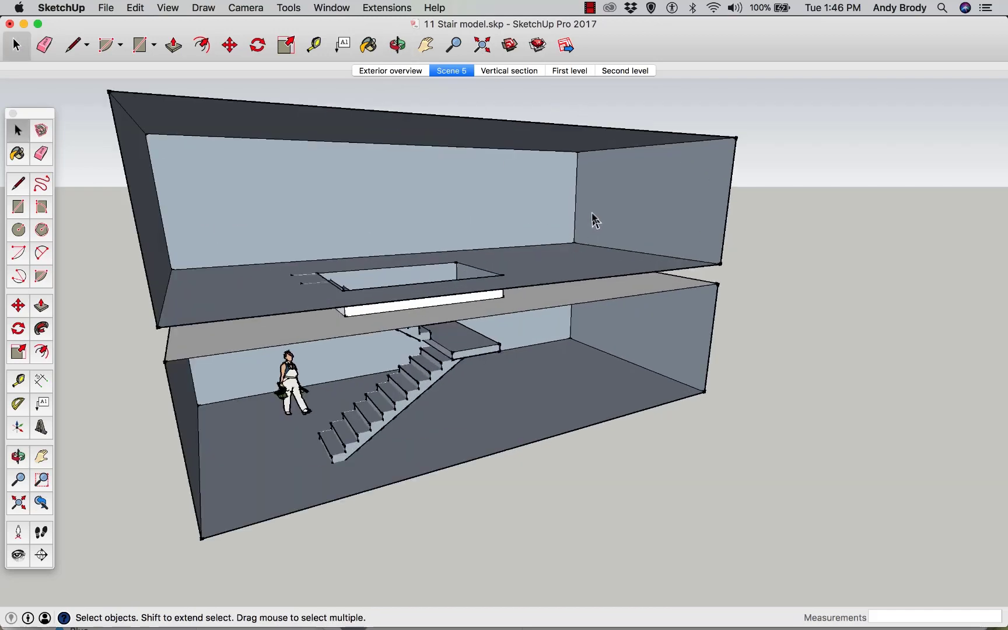
pyautogui.scroll(-2, 593, 220)
pyautogui.scroll(-2, 644, 125)
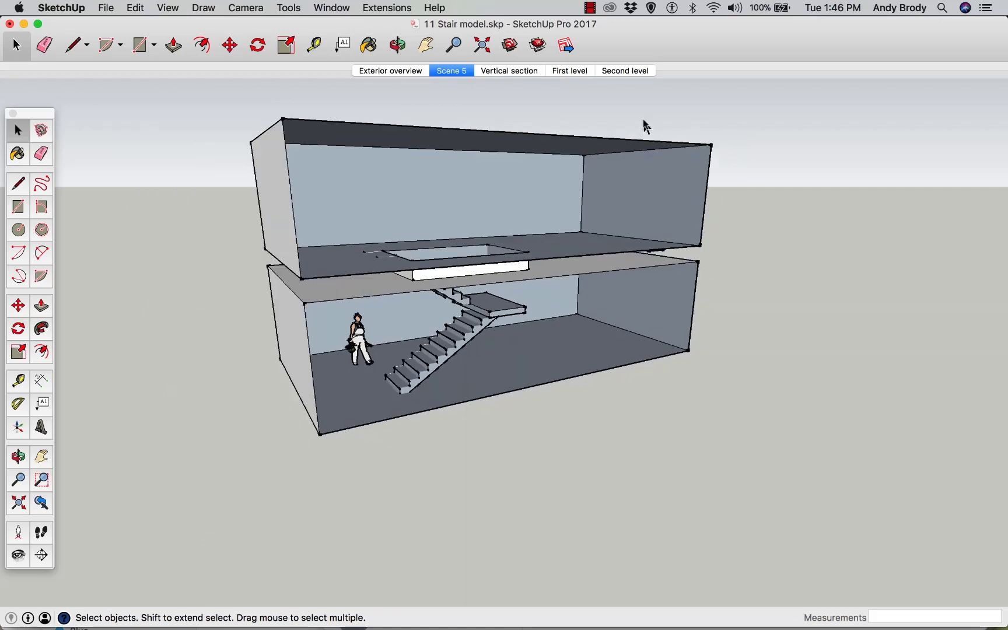
# Show the 1001bit tools palette and open its Build Staircase 4 tool
pyautogui.click(168, 8)
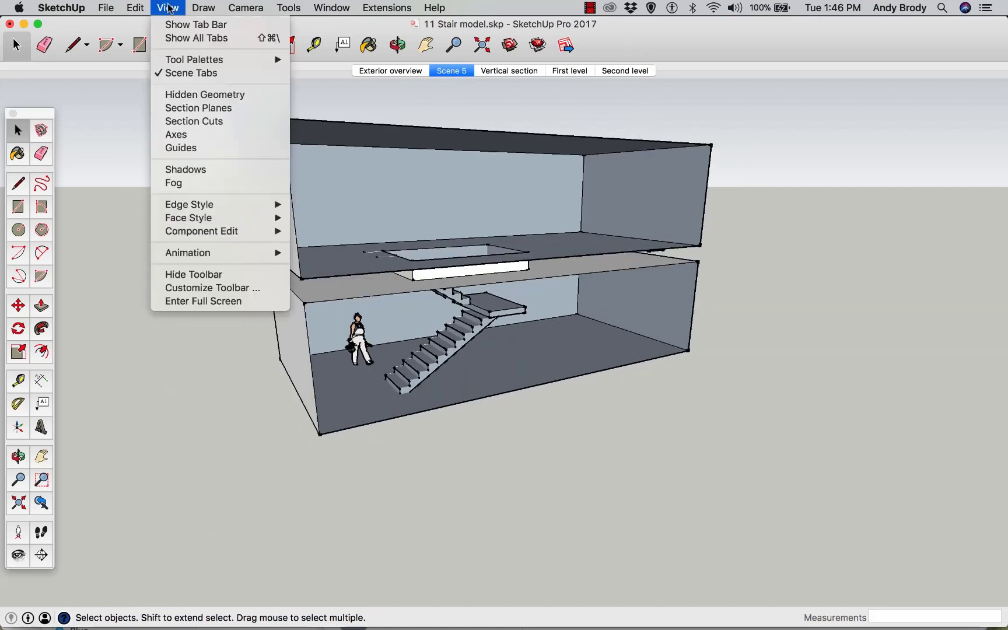
pyautogui.moveTo(192, 61)
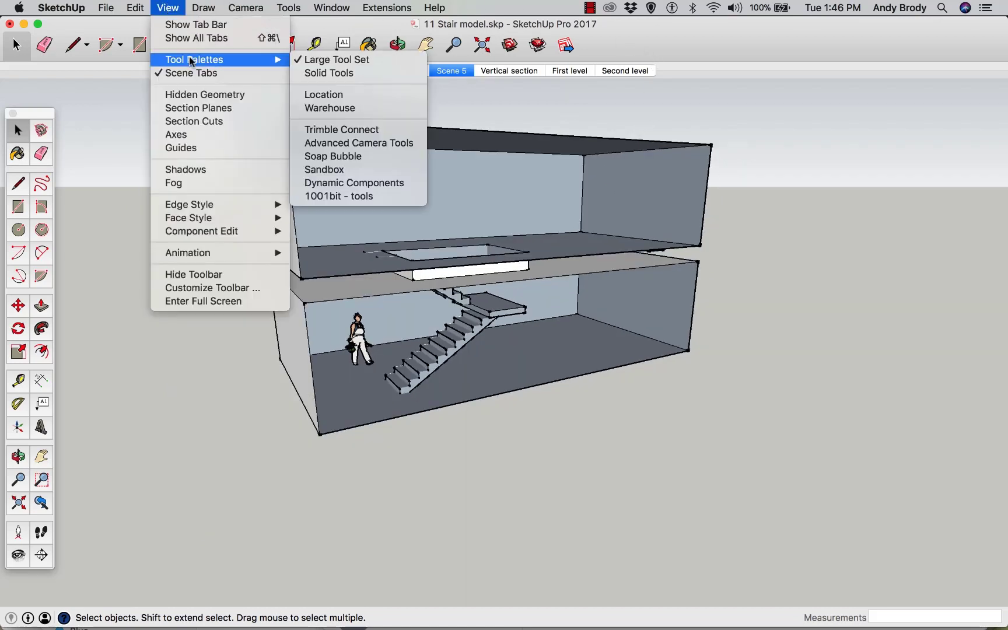
pyautogui.click(355, 197)
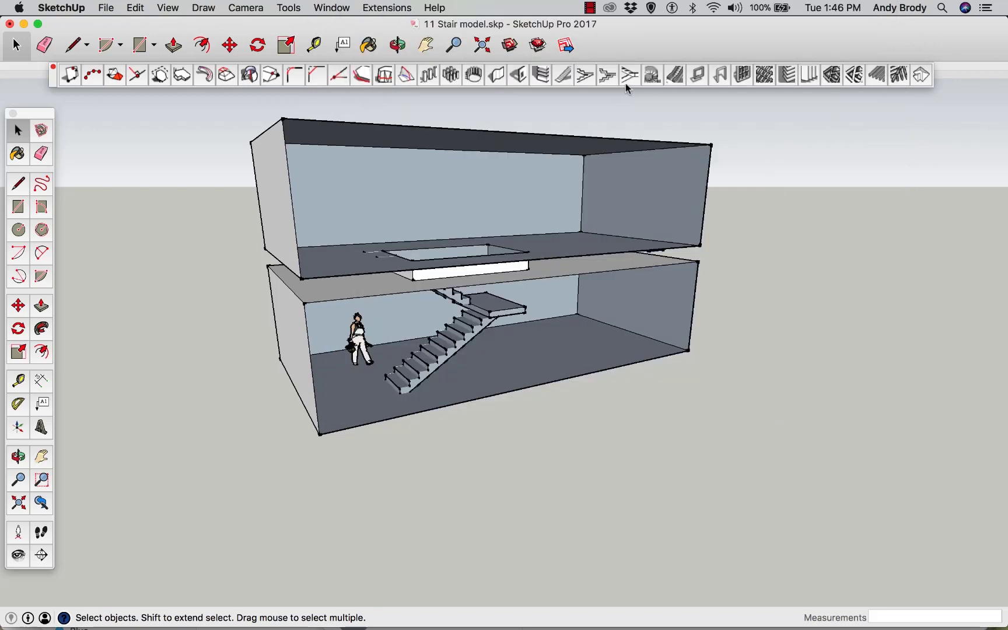
pyautogui.click(627, 78)
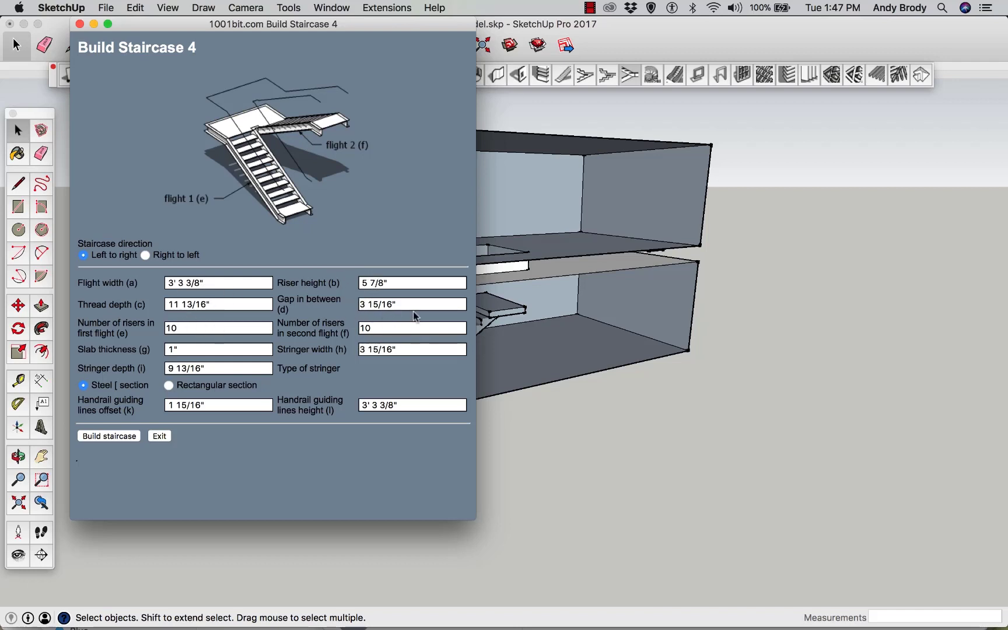
# Build a staircase with 4' flight width, 11" thread depth, 7" riser height and 9 second-flight risers, placing it beside the building
pyautogui.moveTo(210, 284); pyautogui.dragTo(161, 279)
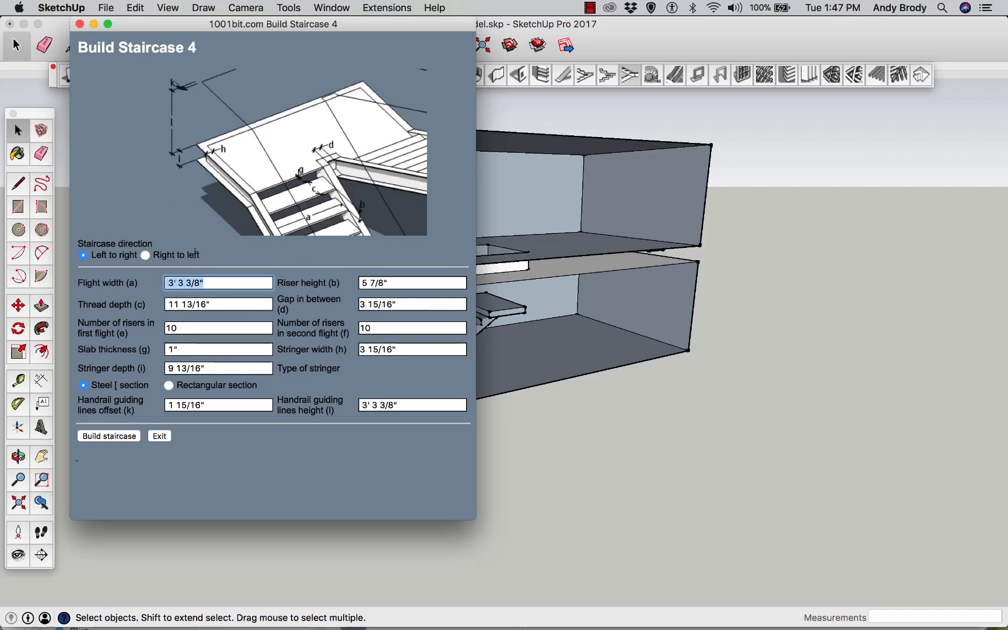
pyautogui.write("4'")
pyautogui.click(238, 303)
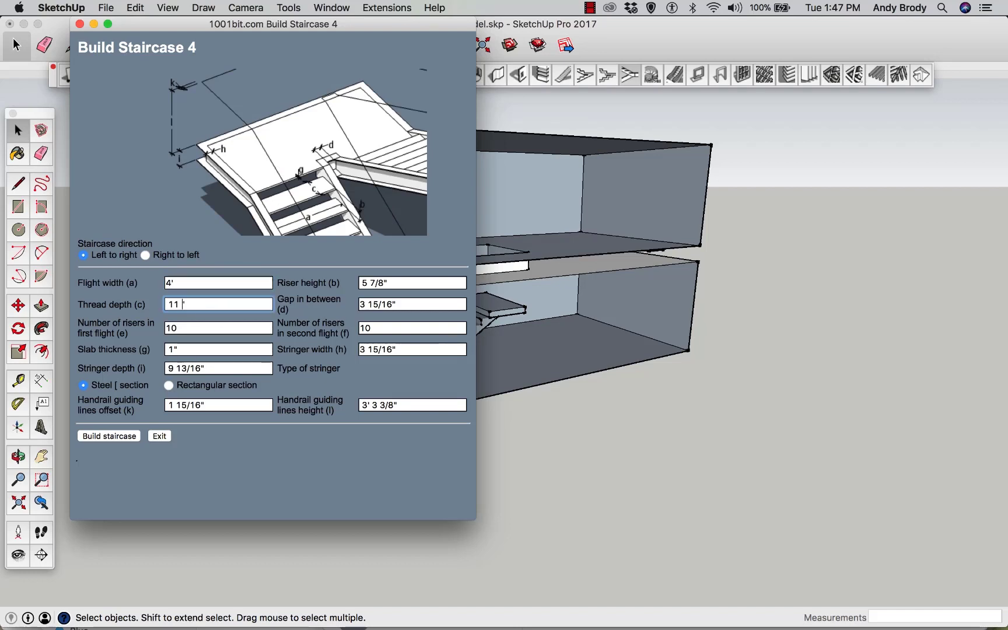
pyautogui.click(197, 328)
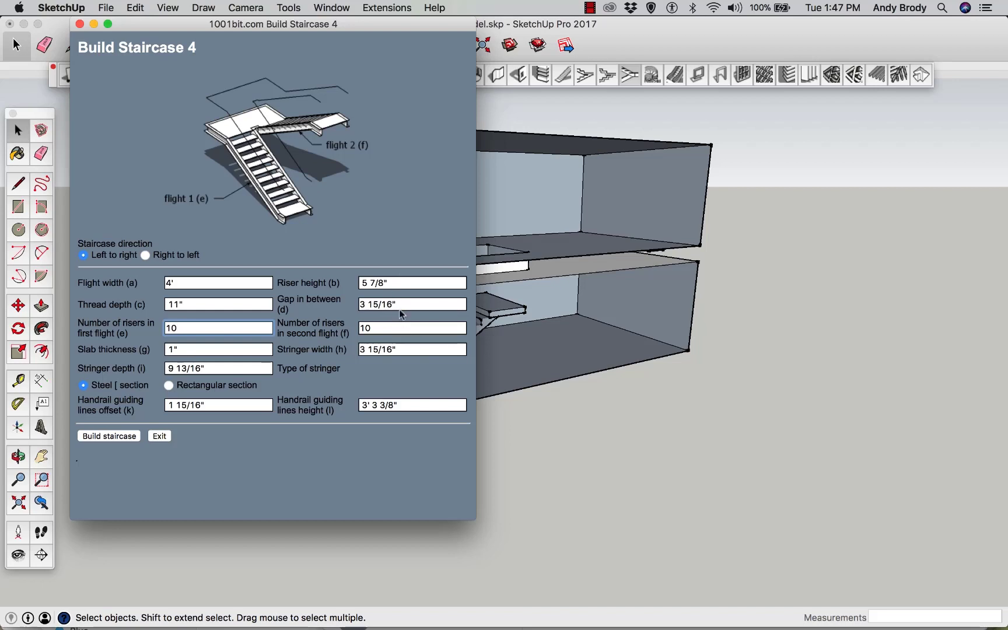
pyautogui.click(383, 286)
pyautogui.moveTo(383, 286); pyautogui.dragTo(357, 282)
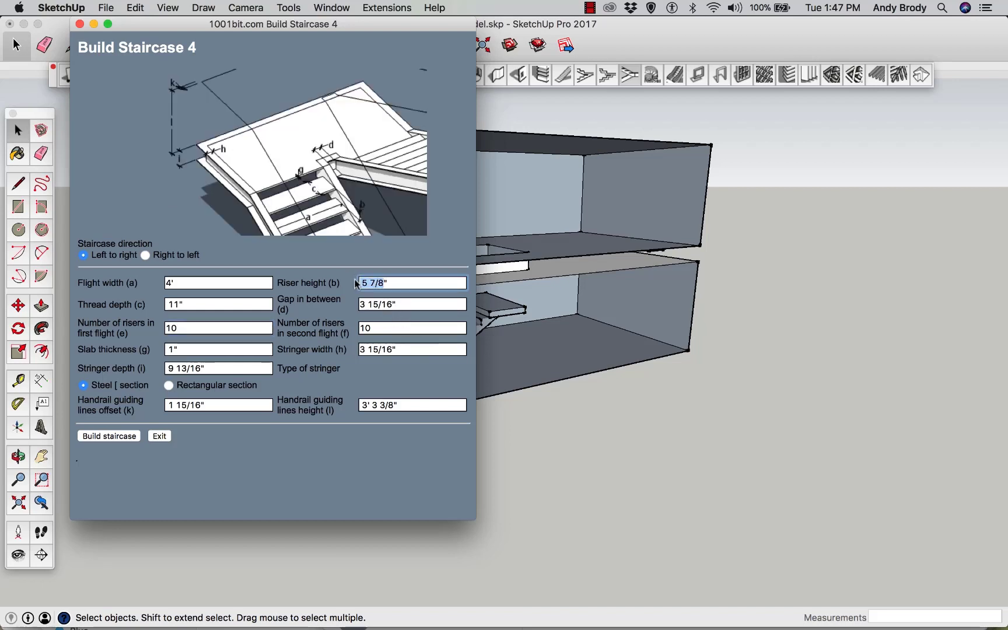
pyautogui.write('7')
pyautogui.click(389, 328)
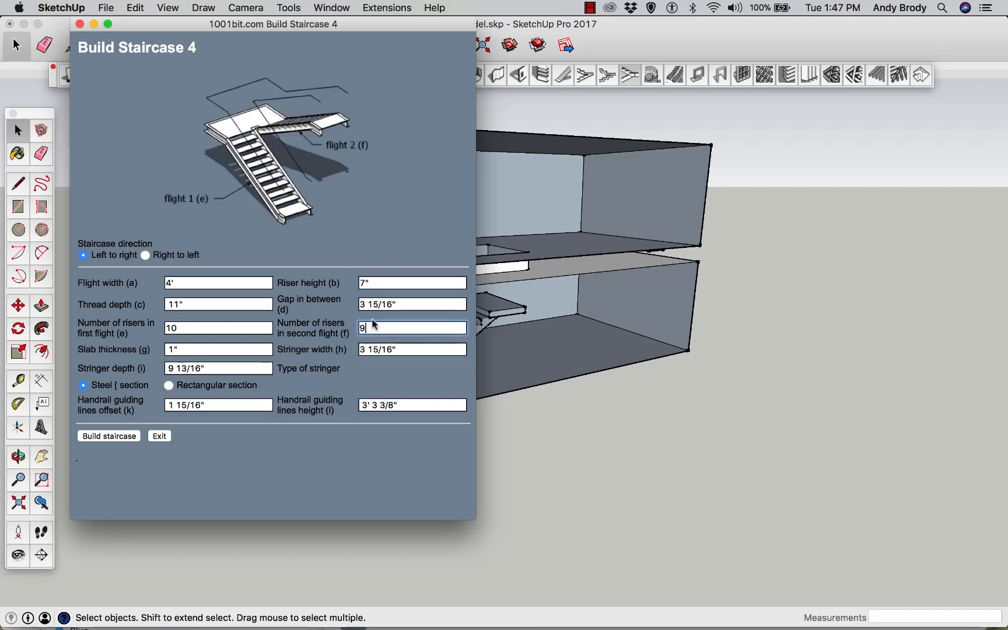
pyautogui.click(406, 305)
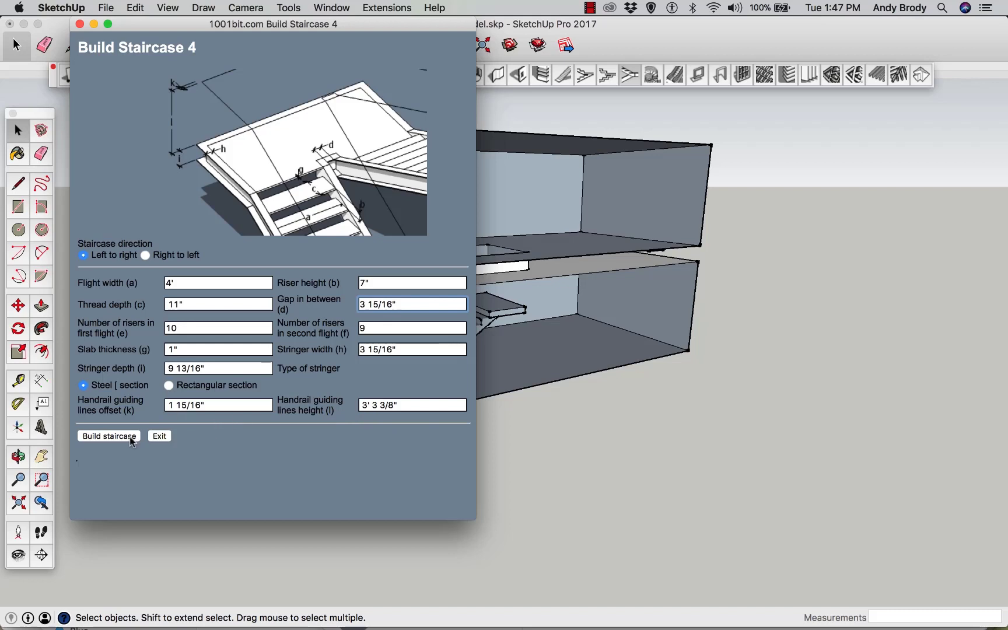
pyautogui.click(109, 436)
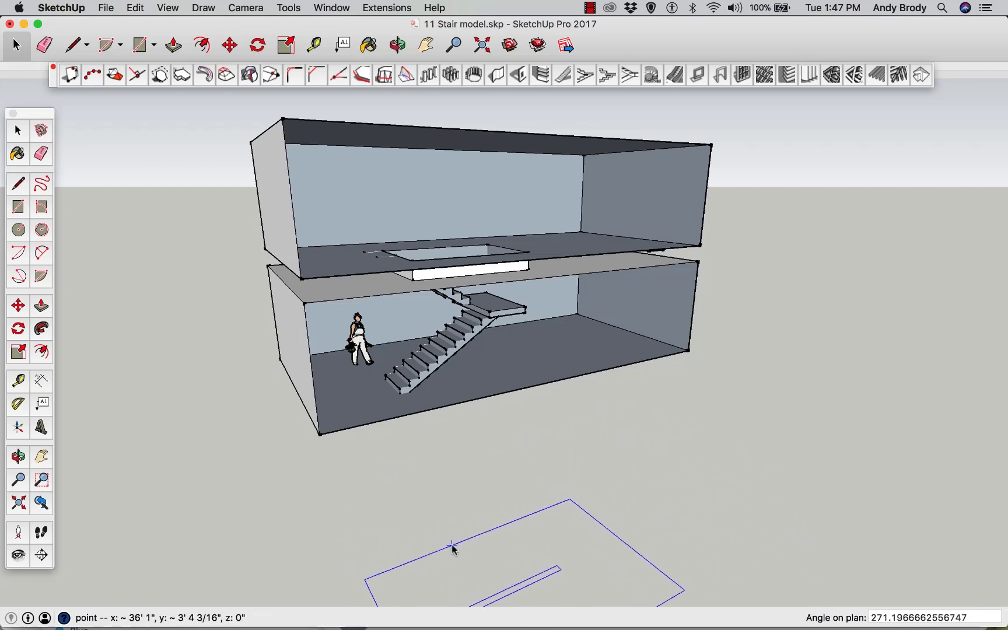
pyautogui.click(418, 488)
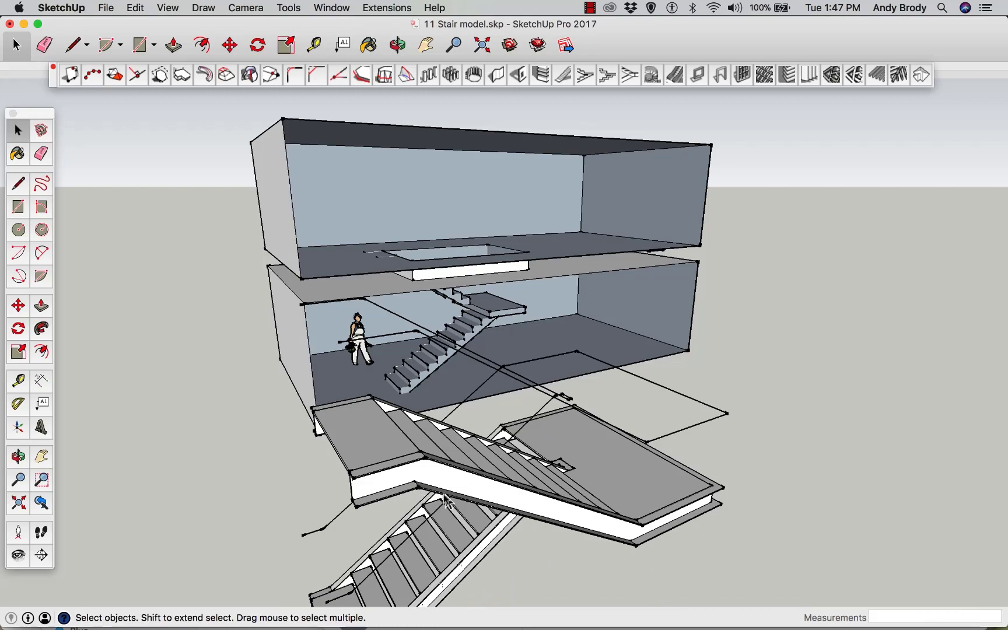
# Orbit and zoom around the generated staircase to examine its flights, landing and stringers
pyautogui.moveTo(494, 491); pyautogui.dragTo(509, 428, button='middle')
pyautogui.scroll(8, 513, 438)
pyautogui.scroll(-5, 513, 436)
pyautogui.scroll(3, 511, 432)
pyautogui.scroll(5, 512, 431)
pyautogui.press('space')
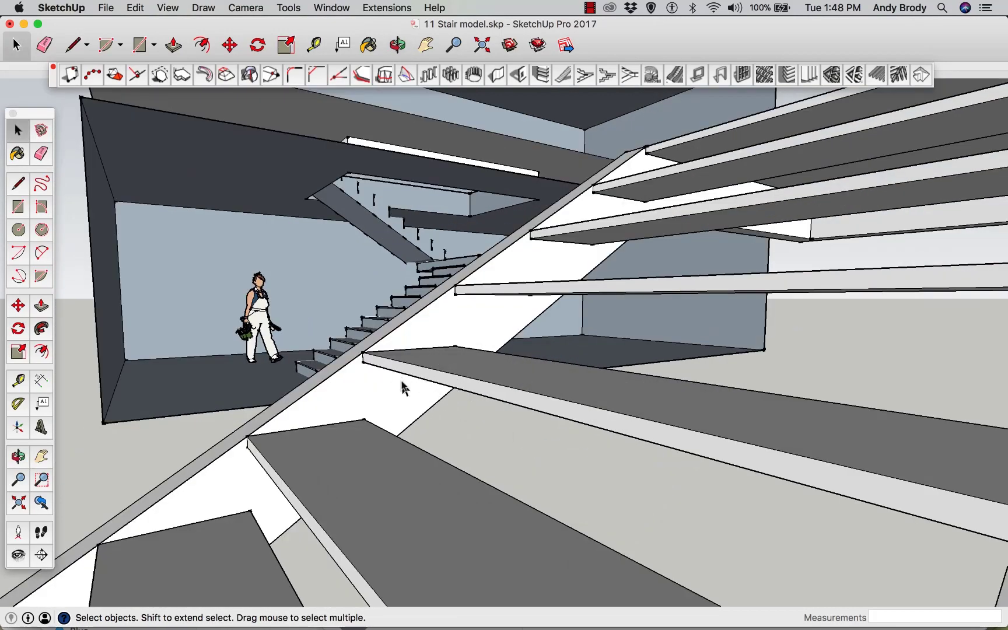
pyautogui.scroll(-10, 403, 389)
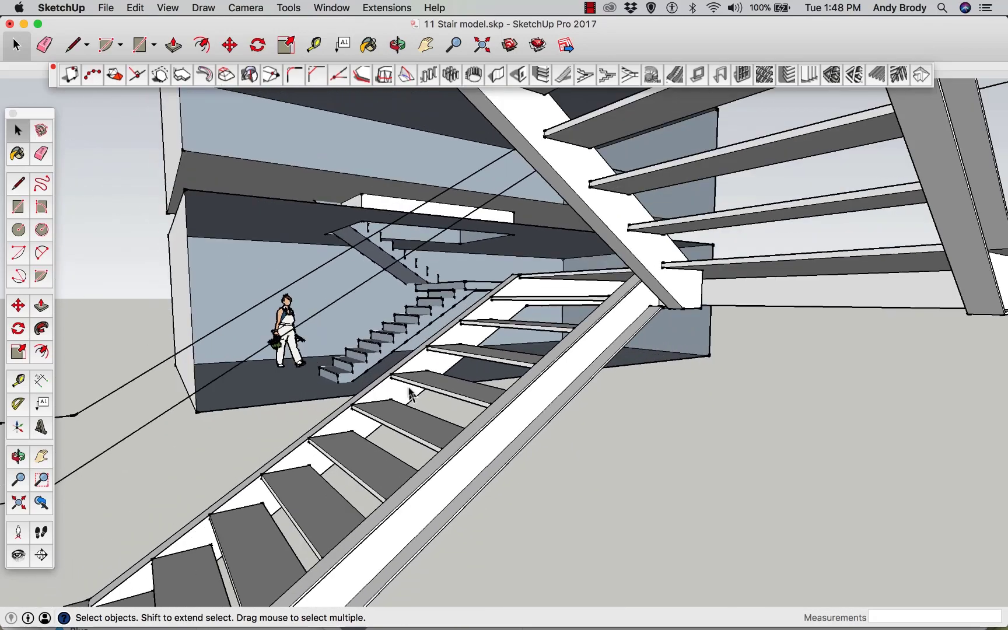
pyautogui.scroll(-3, 412, 395)
pyautogui.moveTo(411, 393); pyautogui.dragTo(448, 441, button='middle')
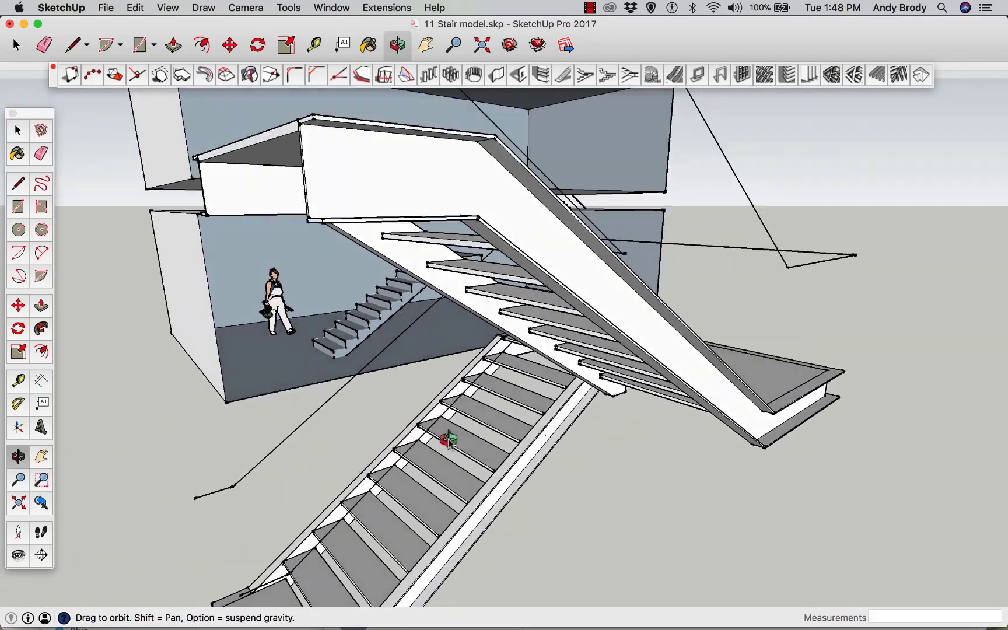
pyautogui.moveTo(414, 326); pyautogui.dragTo(430, 343, button='middle')
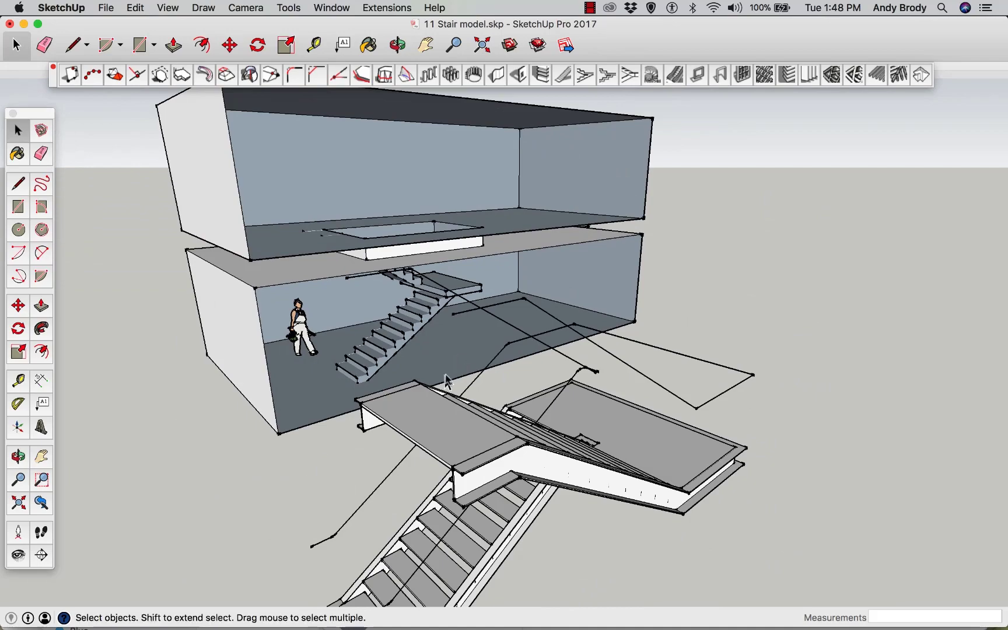
pyautogui.moveTo(430, 399); pyautogui.dragTo(477, 402, button='middle')
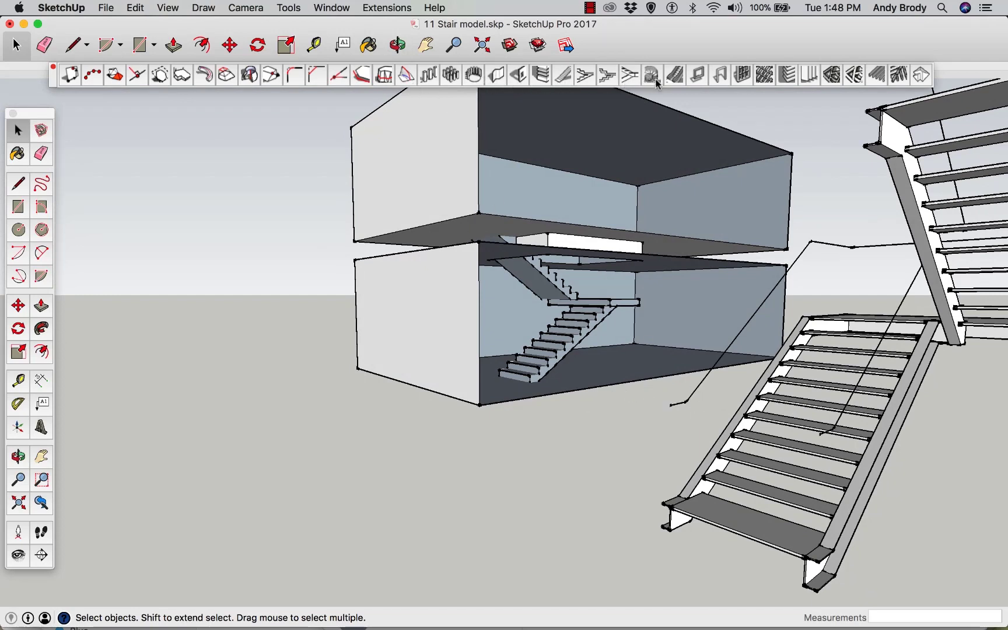
pyautogui.click(697, 397)
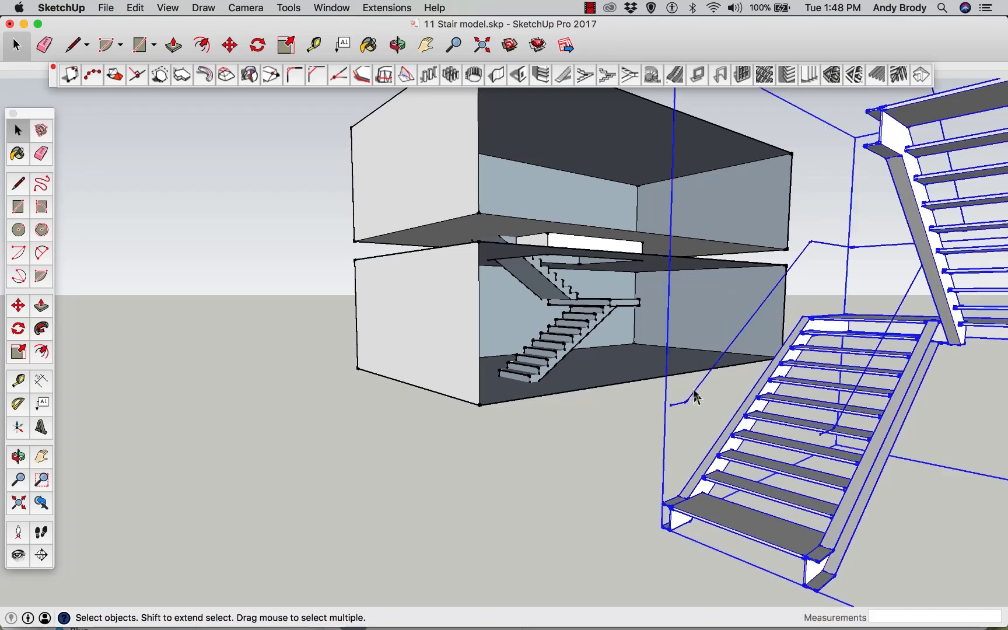
pyautogui.click(586, 403)
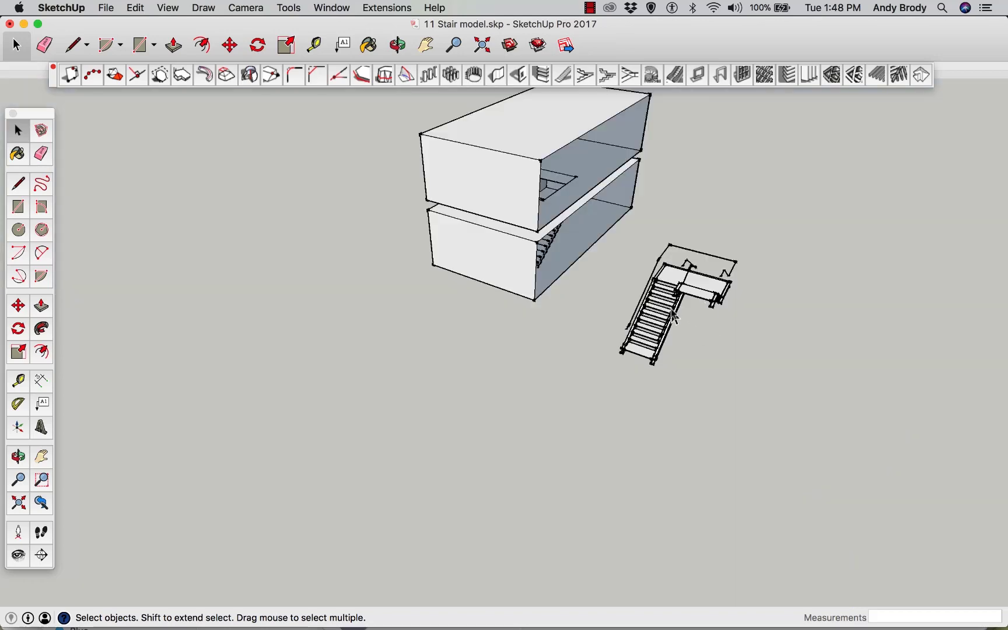
pyautogui.scroll(10, 674, 316)
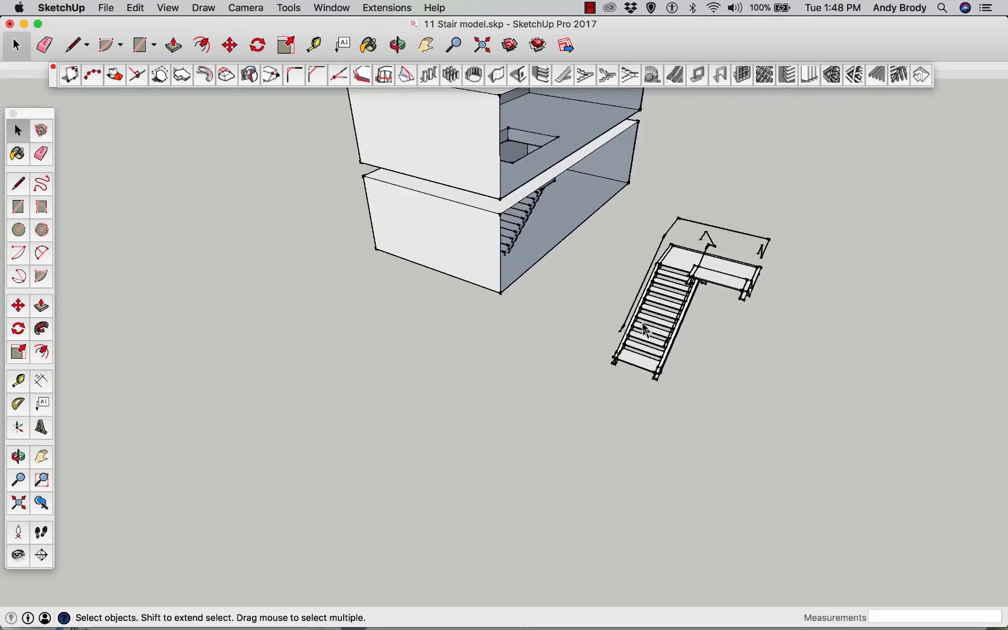
pyautogui.moveTo(612, 337); pyautogui.dragTo(598, 303, button='middle')
pyautogui.scroll(-2, 590, 300)
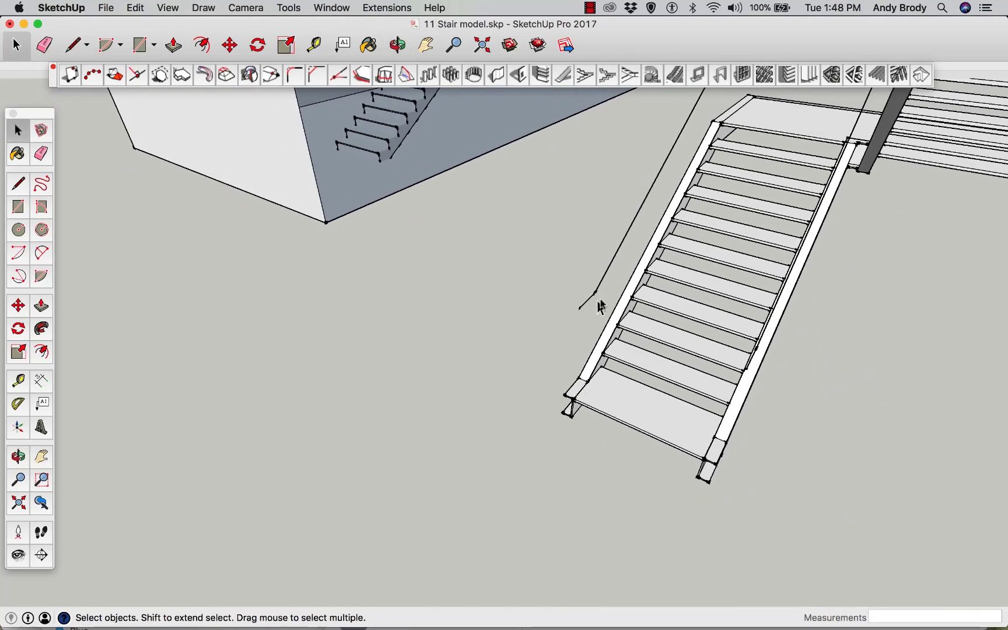
pyautogui.scroll(-2, 640, 246)
pyautogui.click(637, 241)
pyautogui.doubleClick(638, 241)
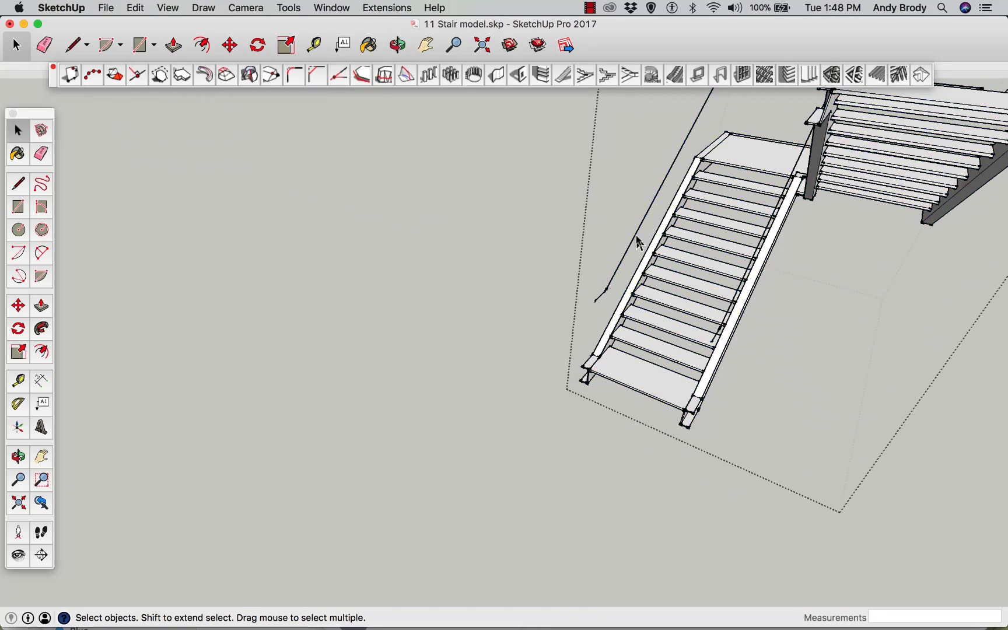
pyautogui.moveTo(638, 242); pyautogui.dragTo(708, 250, button='middle')
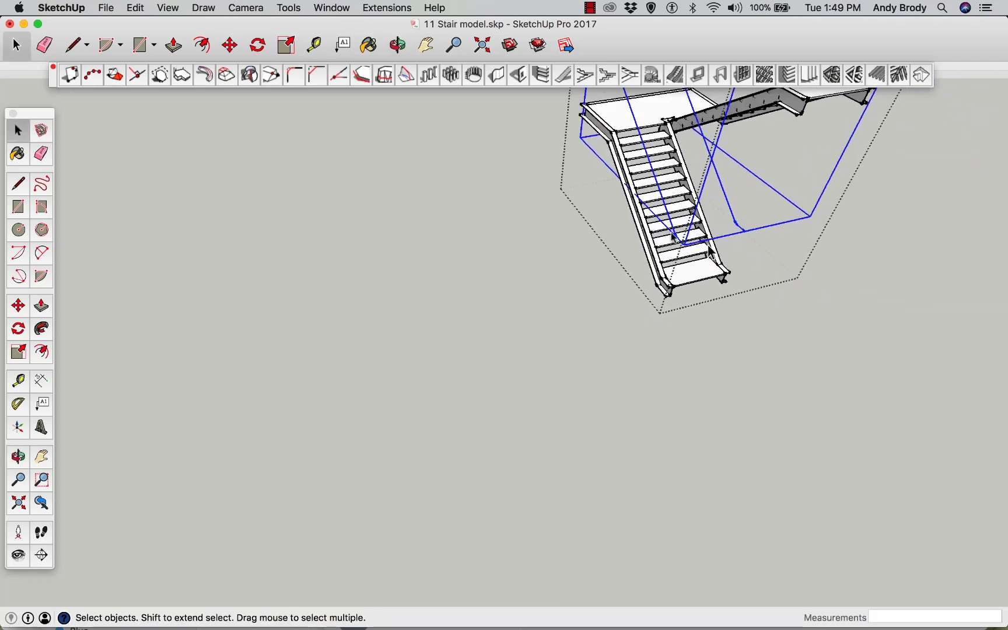
pyautogui.click(425, 45)
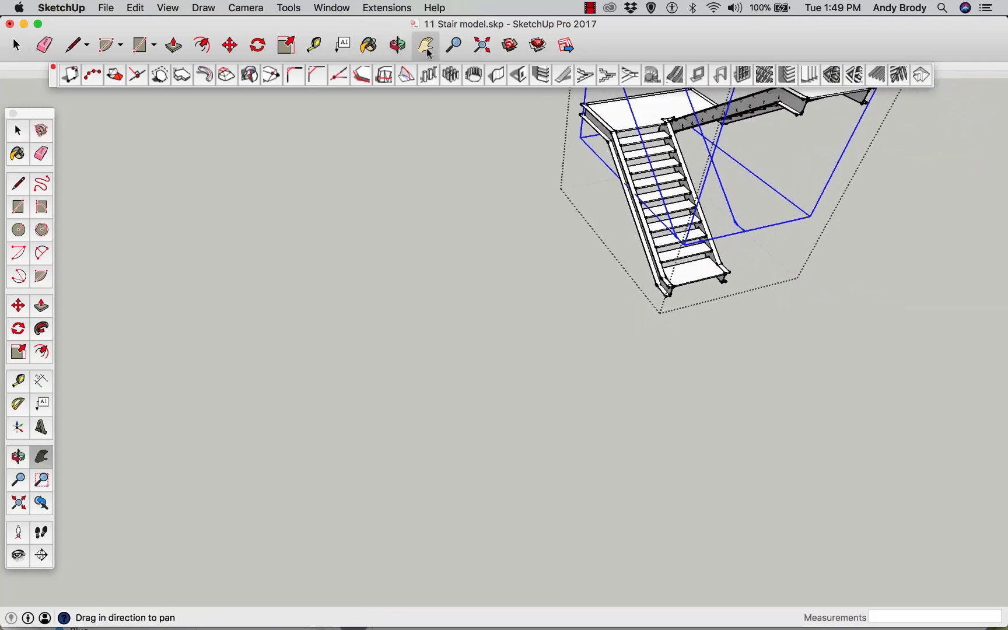
# Open the handrail path group for editing so only its guide lines remain shown
pyautogui.moveTo(554, 233); pyautogui.dragTo(597, 330)
pyautogui.moveTo(597, 330); pyautogui.dragTo(603, 326, button='middle')
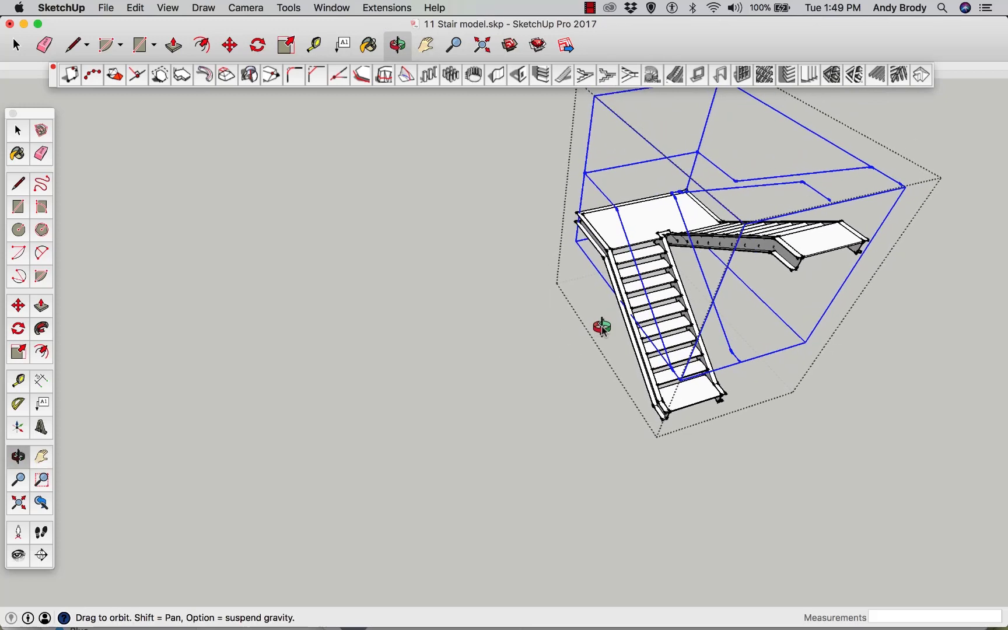
pyautogui.scroll(3, 633, 282)
pyautogui.scroll(1, 633, 281)
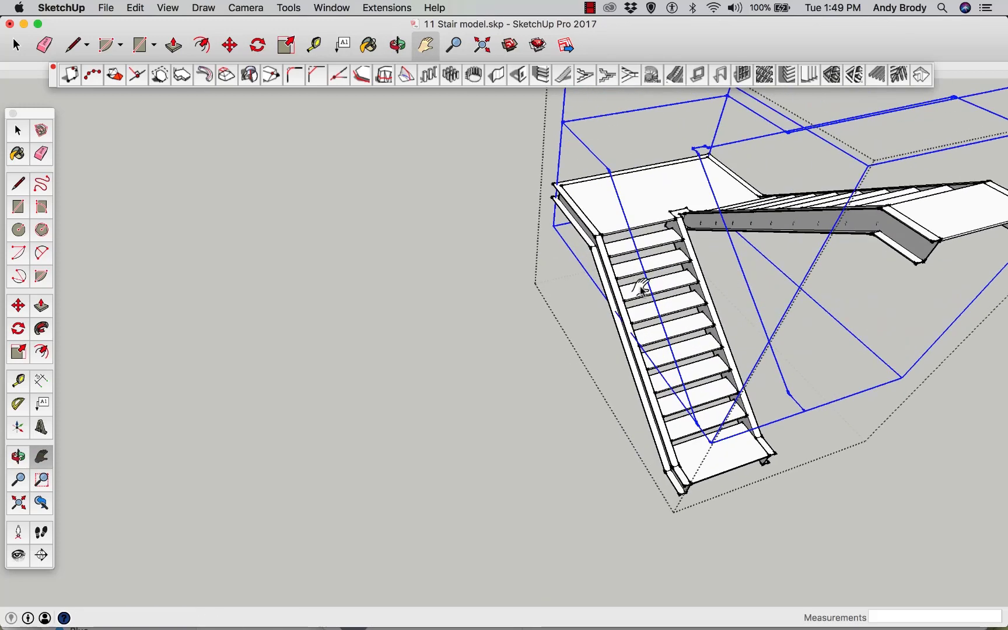
pyautogui.press('space')
pyautogui.click(545, 233)
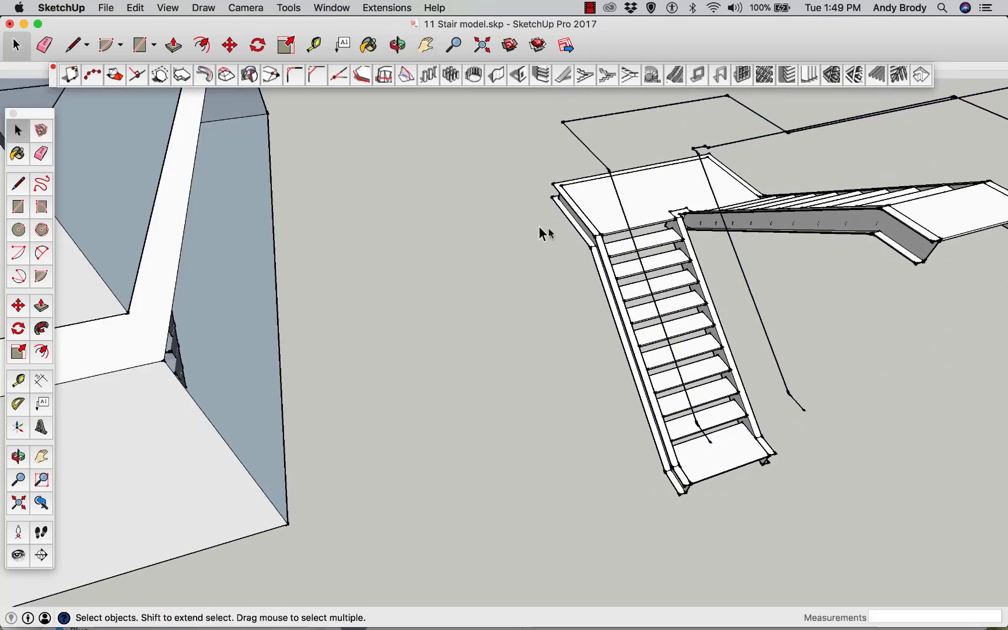
pyautogui.click(629, 236)
pyautogui.doubleClick(630, 236)
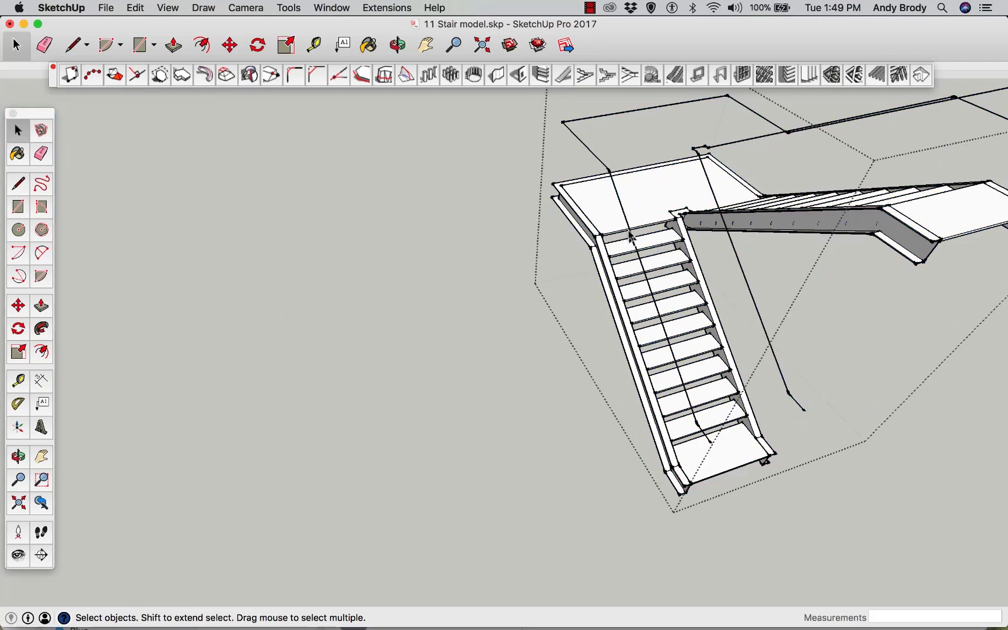
pyautogui.click(672, 357)
pyautogui.doubleClick(672, 355)
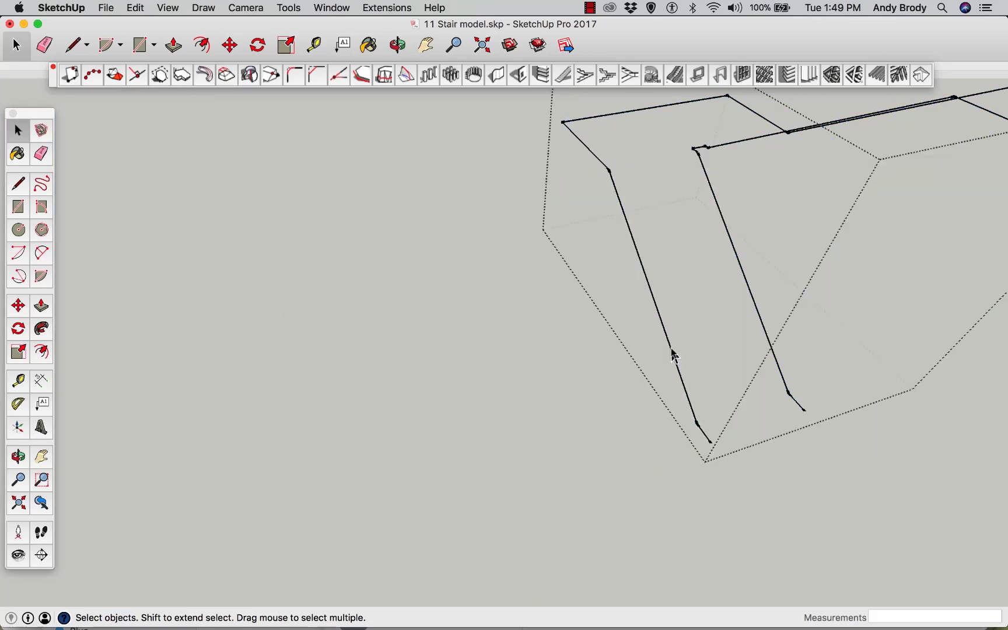
pyautogui.click(672, 352)
pyautogui.click(596, 162)
pyautogui.scroll(4, 709, 446)
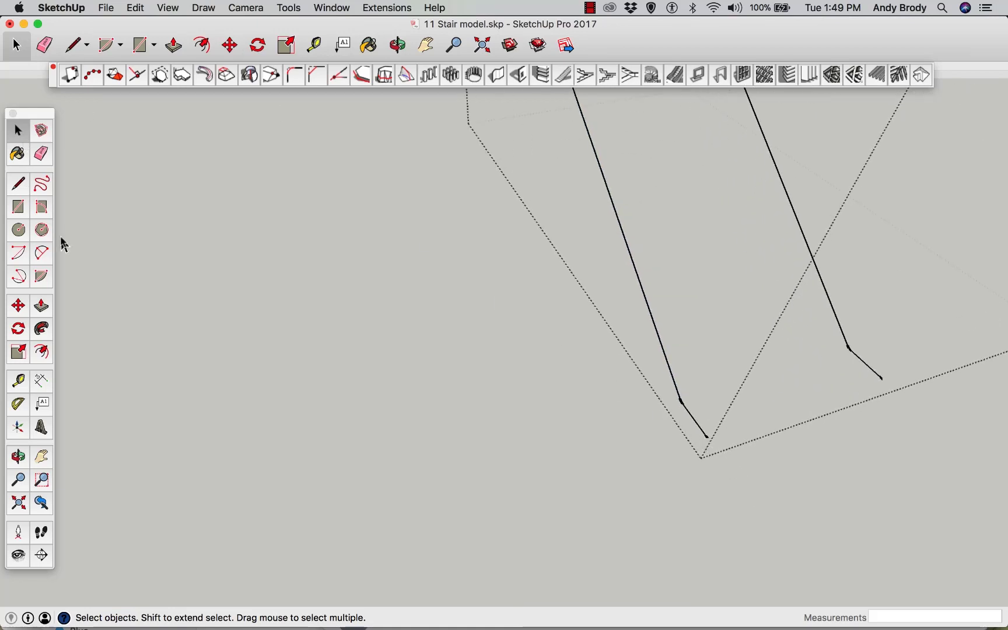
# Draw a rectangle at the lower end of the handrail path as a temporary drawing plane
pyautogui.click(23, 231)
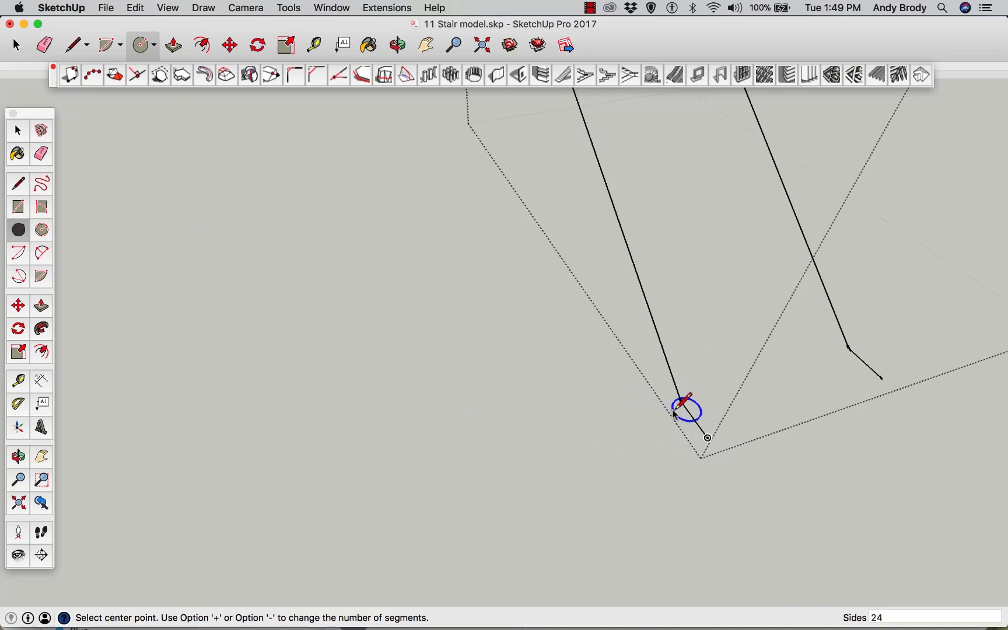
pyautogui.scroll(2, 676, 402)
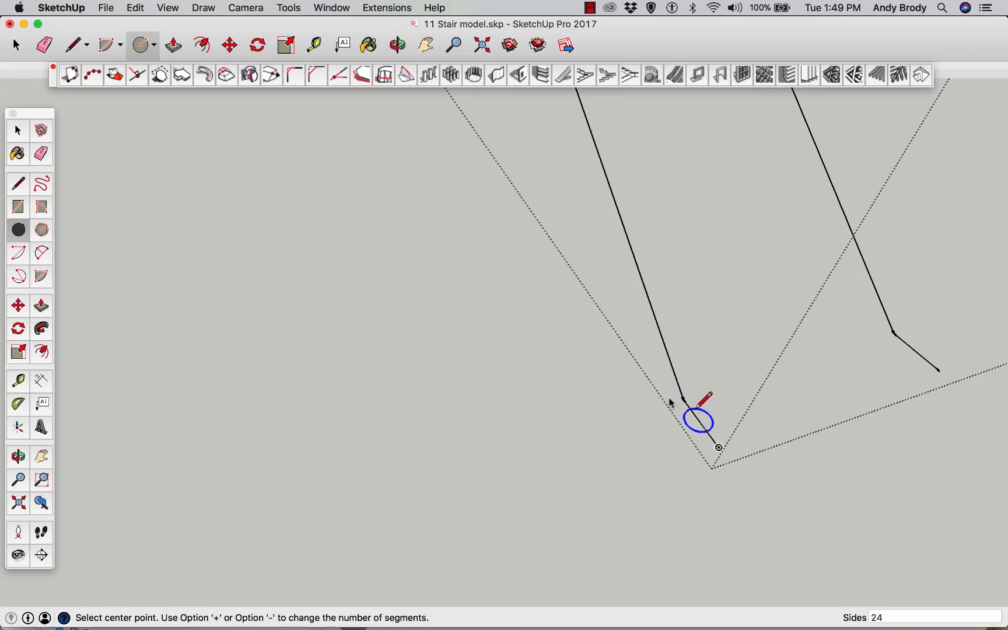
pyautogui.click(19, 209)
pyautogui.click(718, 448)
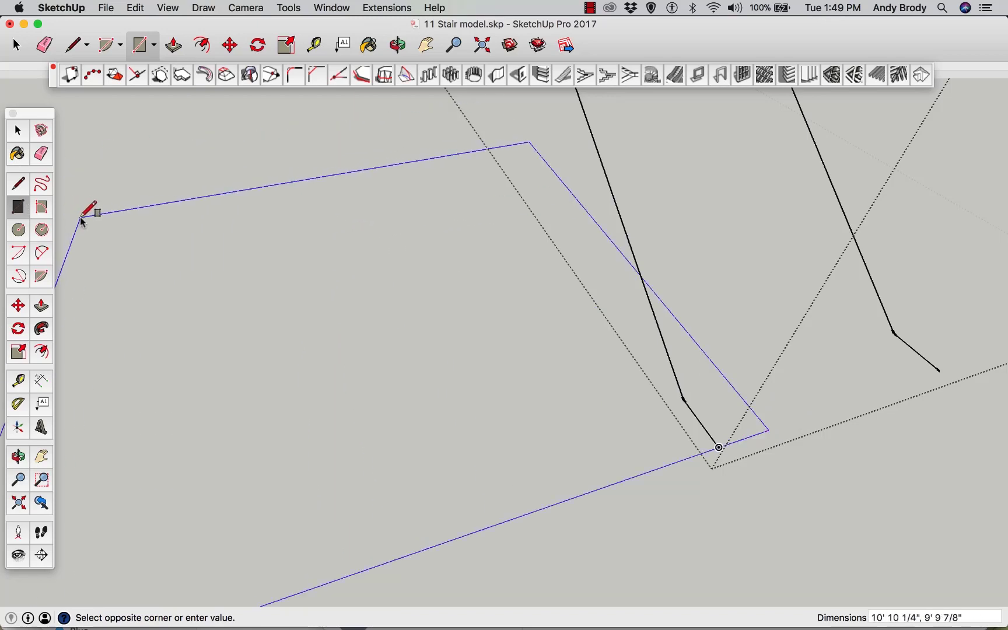
pyautogui.press('Escape')
pyautogui.click(719, 447)
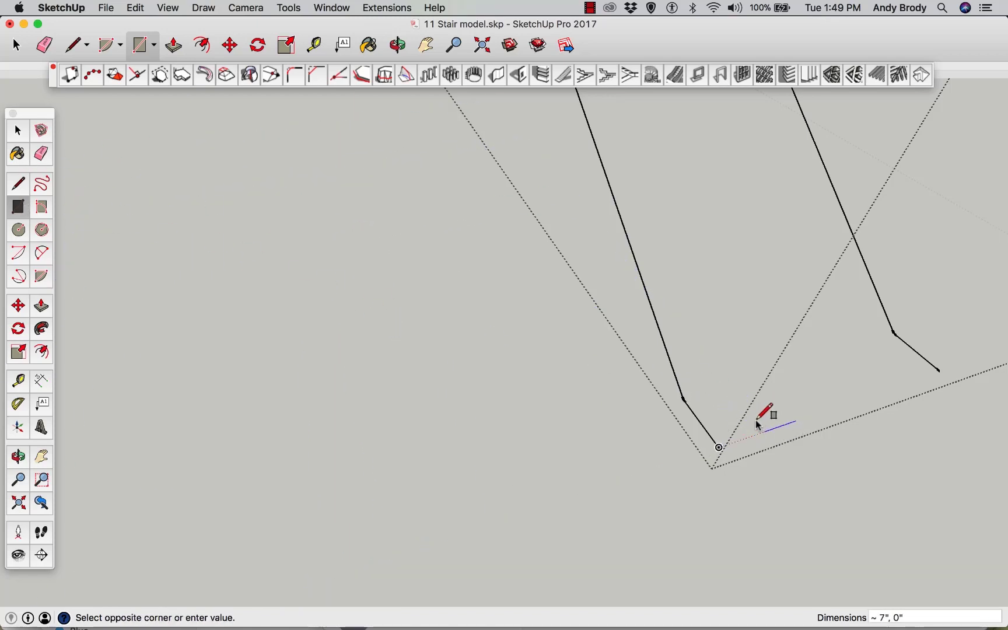
pyautogui.click(827, 379)
pyautogui.moveTo(819, 412)
pyautogui.mouseDown(button='middle')
pyautogui.moveTo(758, 374)
pyautogui.moveTo(748, 344)
pyautogui.moveTo(731, 337)
pyautogui.mouseUp(button='middle')
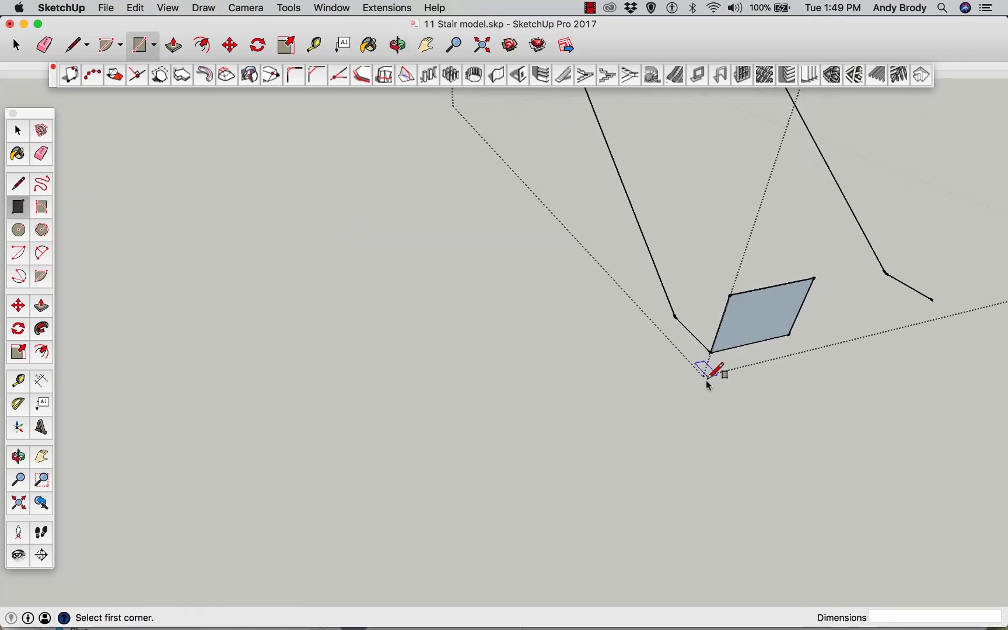
# Draw a circle with a 0.75" radius centred on the lower end of the handrail path
pyautogui.click(19, 230)
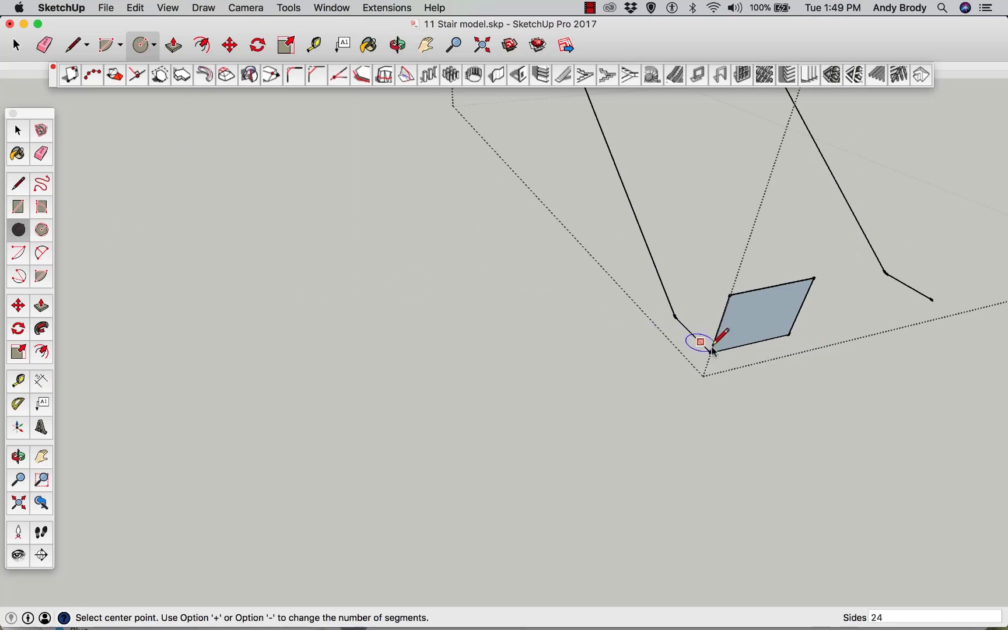
pyautogui.click(711, 353)
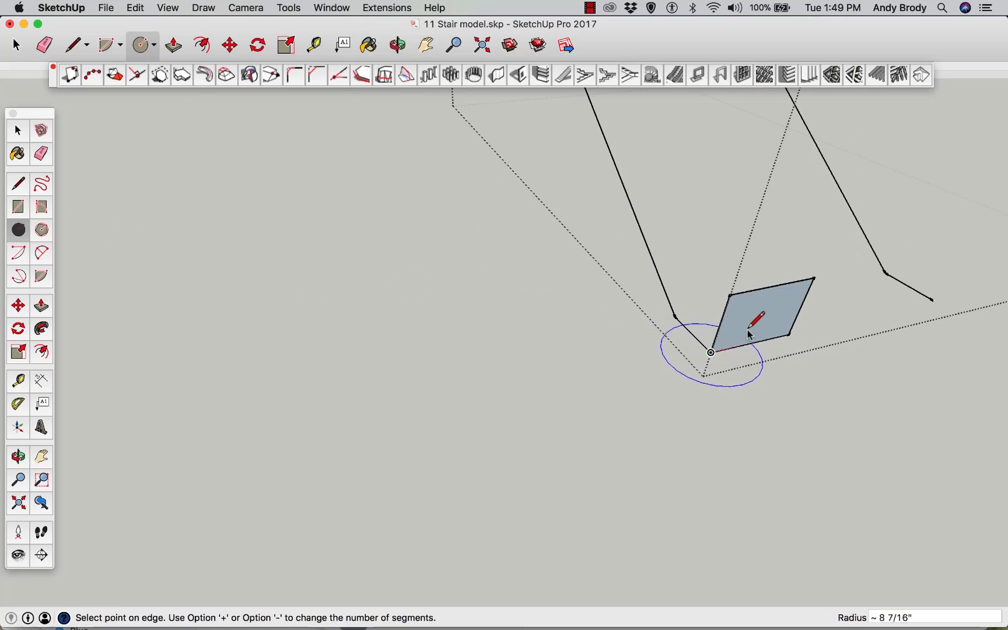
pyautogui.press('Escape')
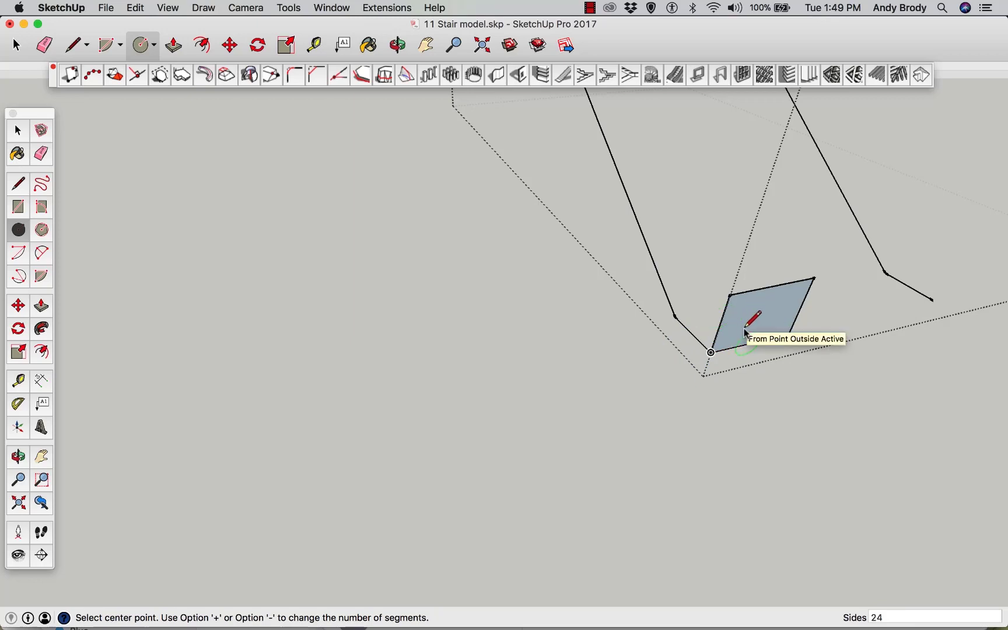
pyautogui.click(711, 352)
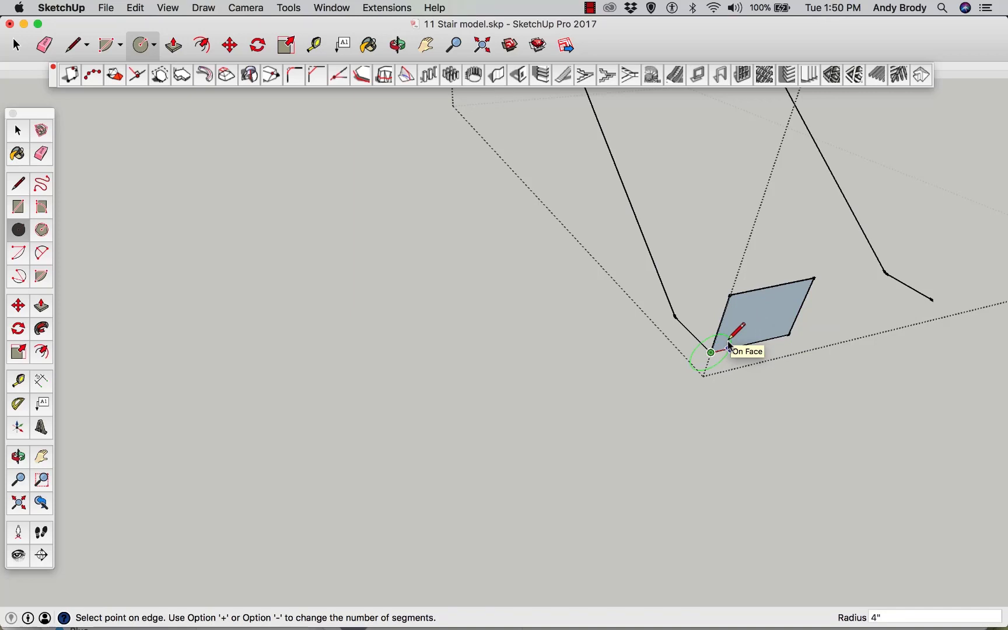
pyautogui.write('.75')
pyautogui.press('Return')
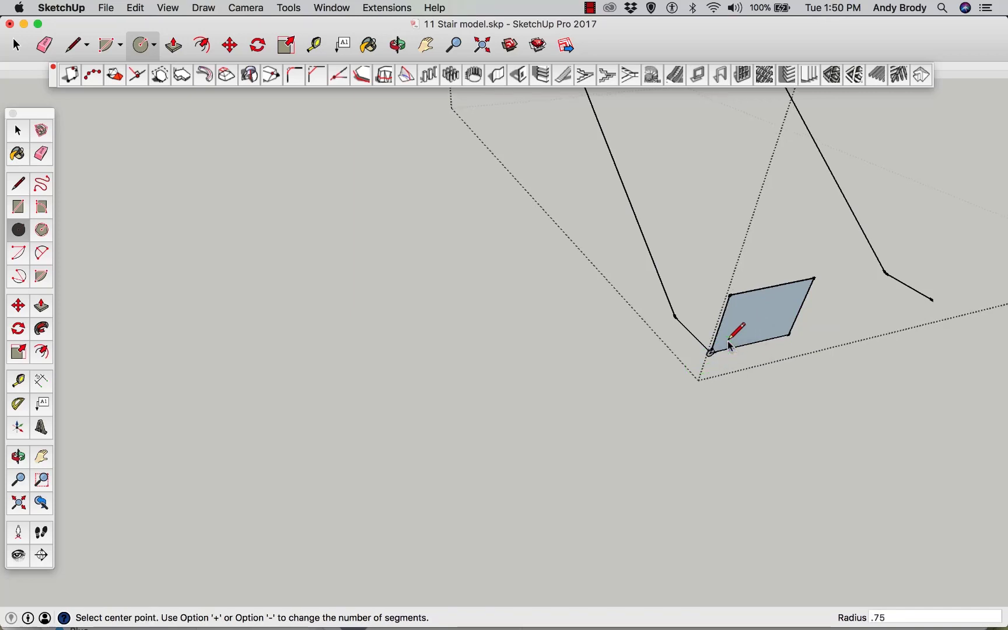
# Delete the temporary rectangle face and its leftover edge, keeping the circle
pyautogui.scroll(3, 738, 338)
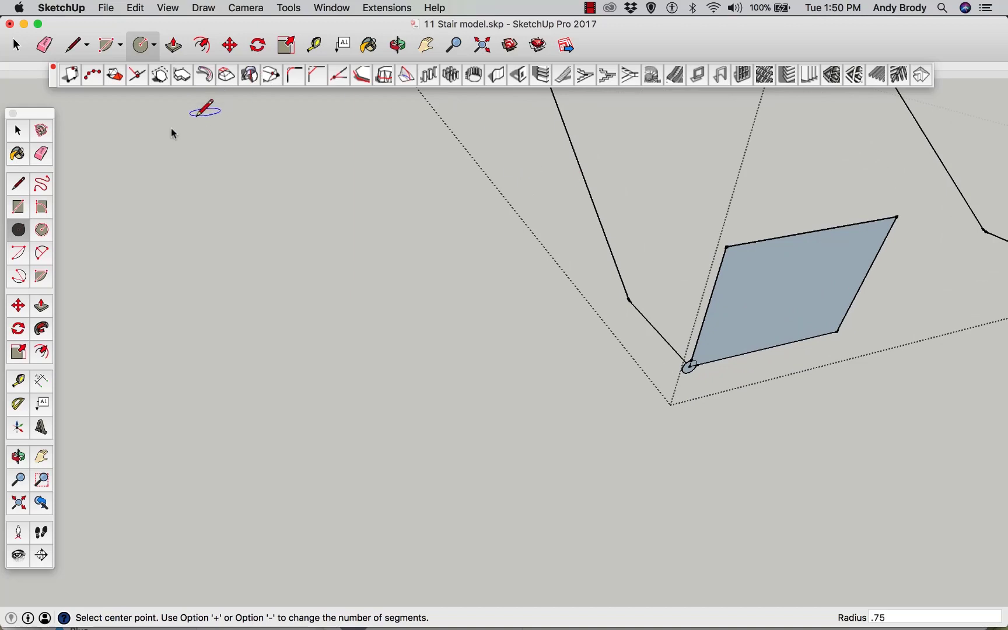
pyautogui.click(18, 131)
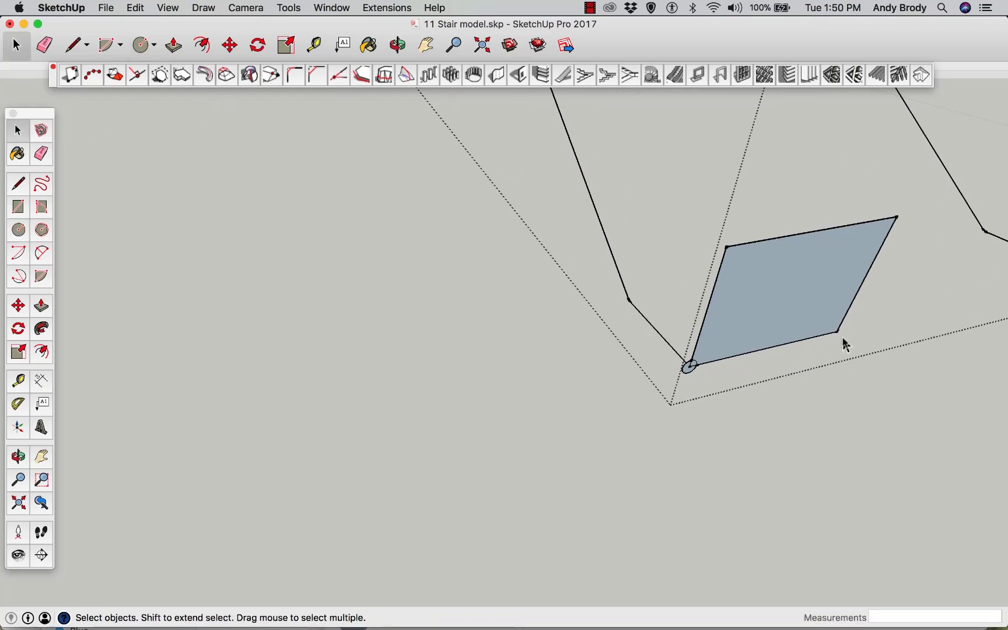
pyautogui.doubleClick(820, 241)
pyautogui.press('Delete')
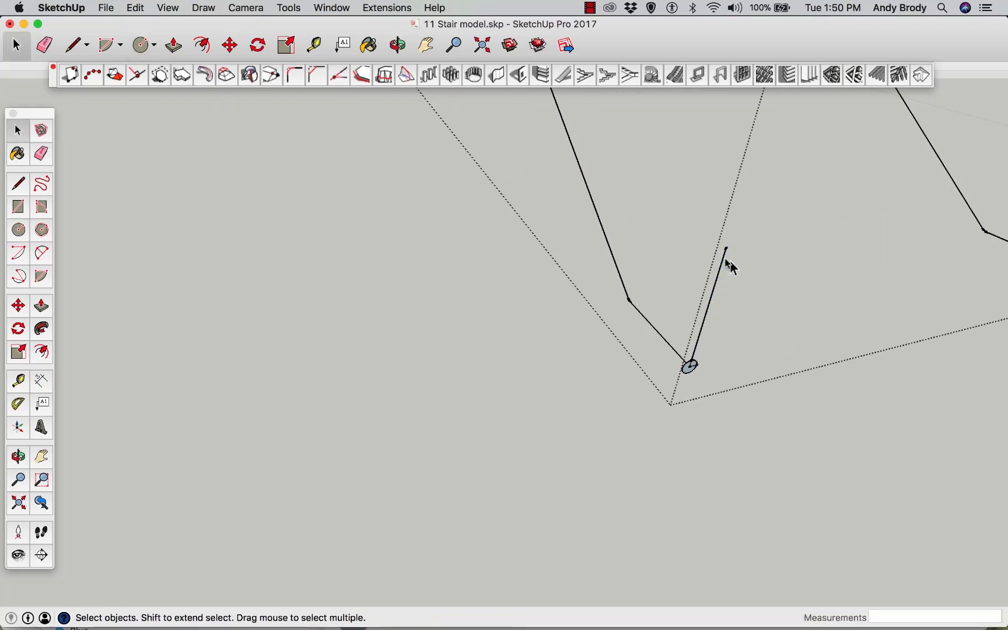
pyautogui.click(715, 284)
pyautogui.press('Delete')
# Erase the stray radius edges inside the 0.75" circle profile
pyautogui.scroll(5, 735, 385)
pyautogui.scroll(-5, 664, 298)
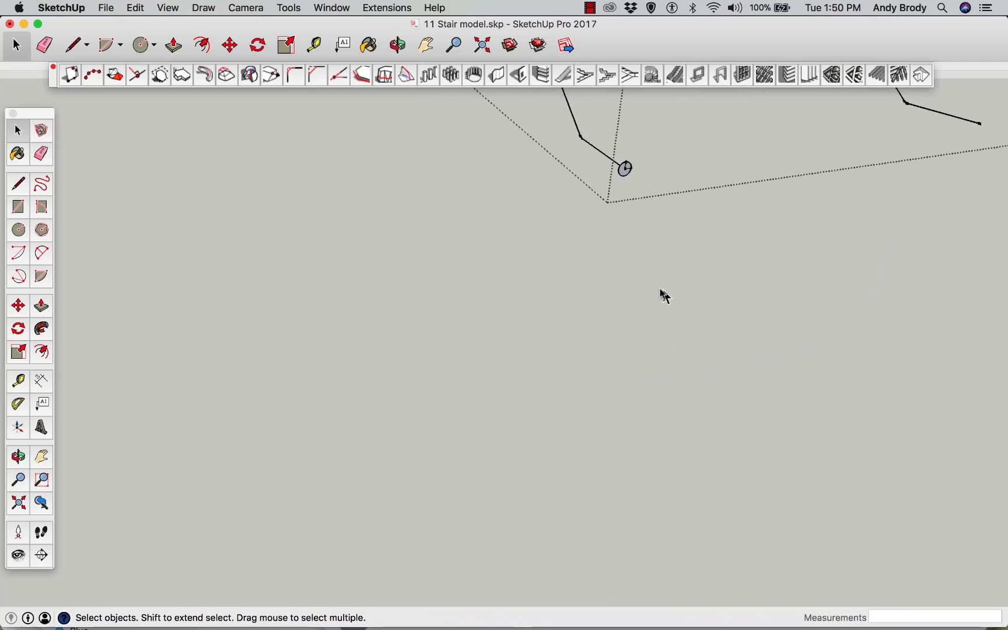
pyautogui.scroll(3, 610, 139)
pyautogui.scroll(-5, 598, 192)
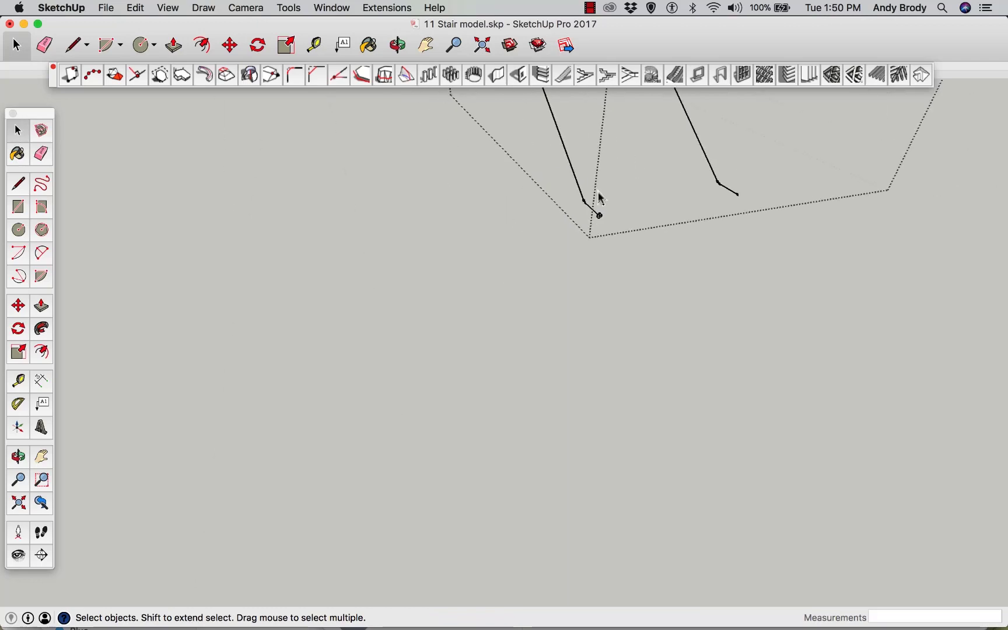
pyautogui.moveTo(576, 208); pyautogui.dragTo(618, 233)
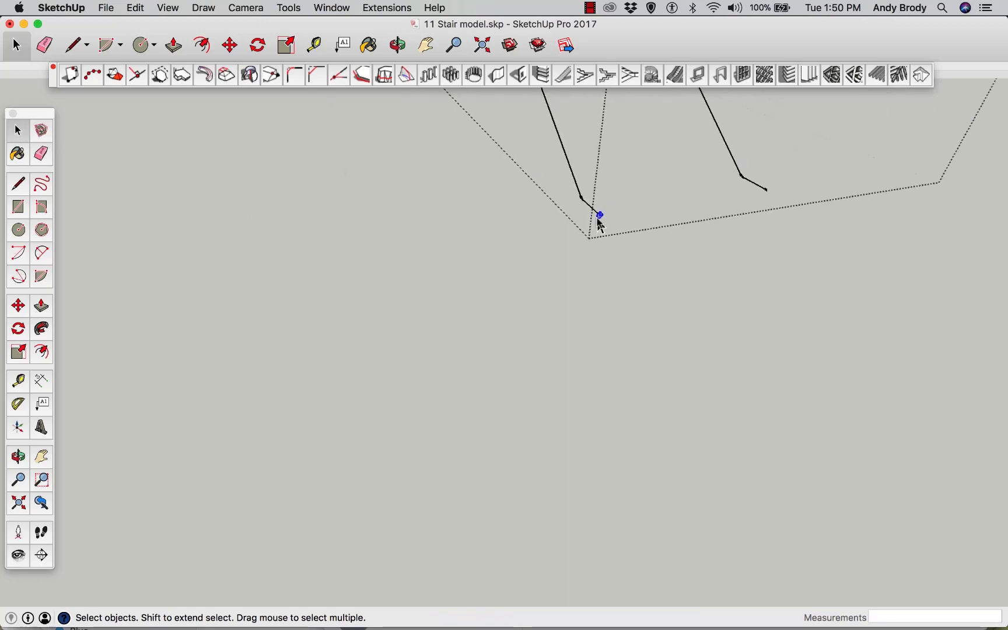
pyautogui.scroll(3, 600, 217)
pyautogui.scroll(8, 602, 214)
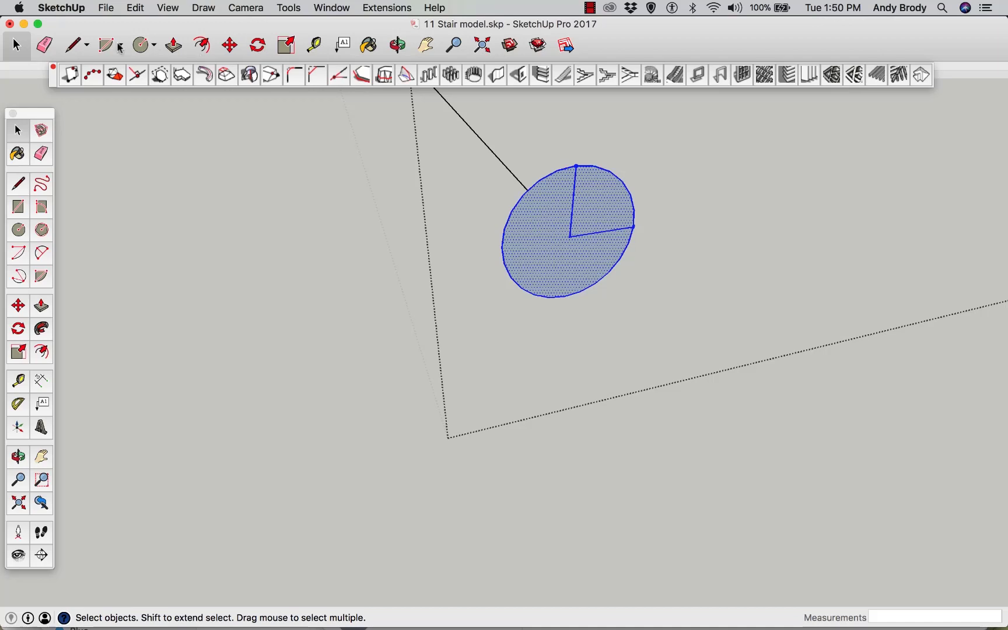
pyautogui.click(44, 45)
pyautogui.click(584, 234)
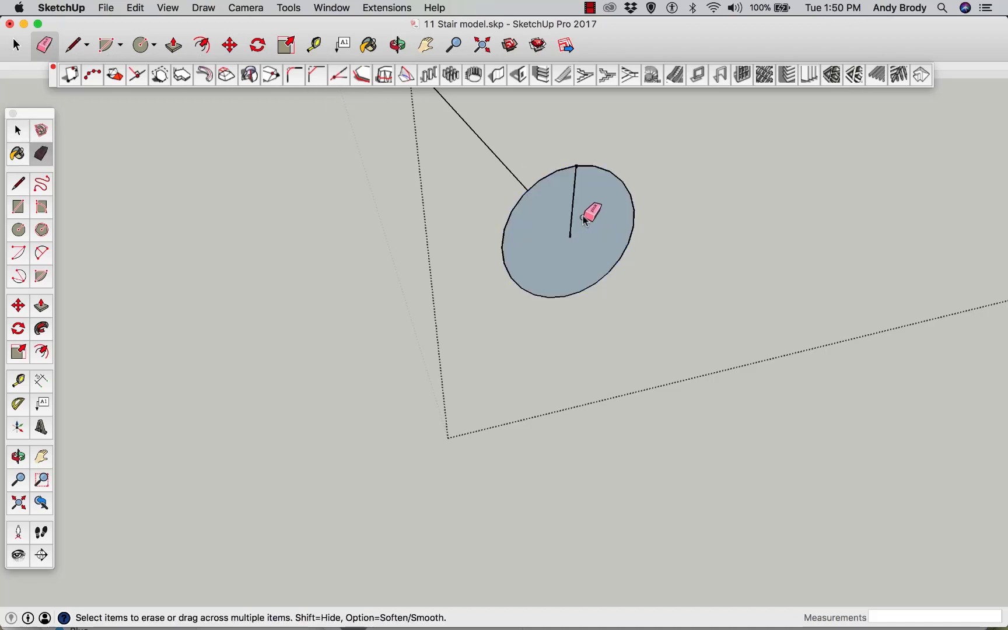
pyautogui.click(572, 205)
pyautogui.scroll(-2, 562, 198)
pyautogui.scroll(2, 562, 193)
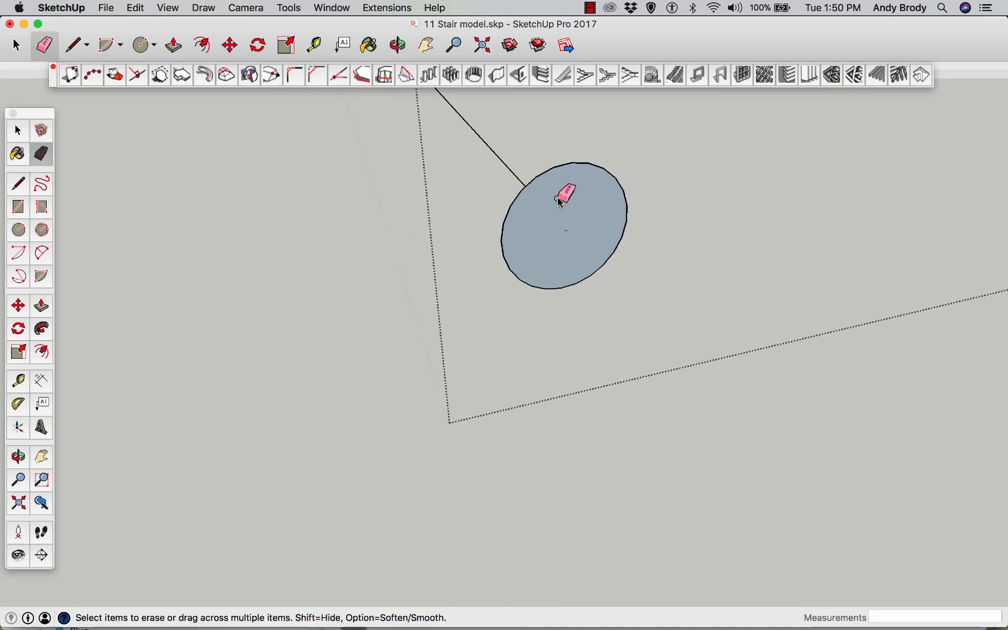
pyautogui.scroll(-4, 574, 206)
pyautogui.scroll(-4, 641, 207)
pyautogui.scroll(2, 683, 208)
pyautogui.scroll(-2, 665, 207)
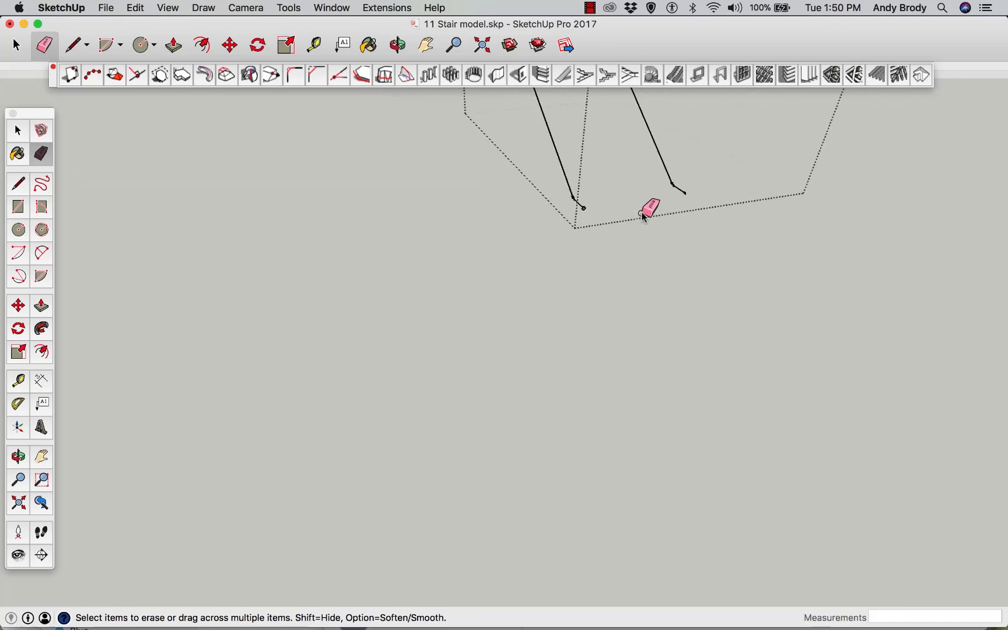
pyautogui.scroll(-3, 497, 193)
pyautogui.scroll(5, 495, 174)
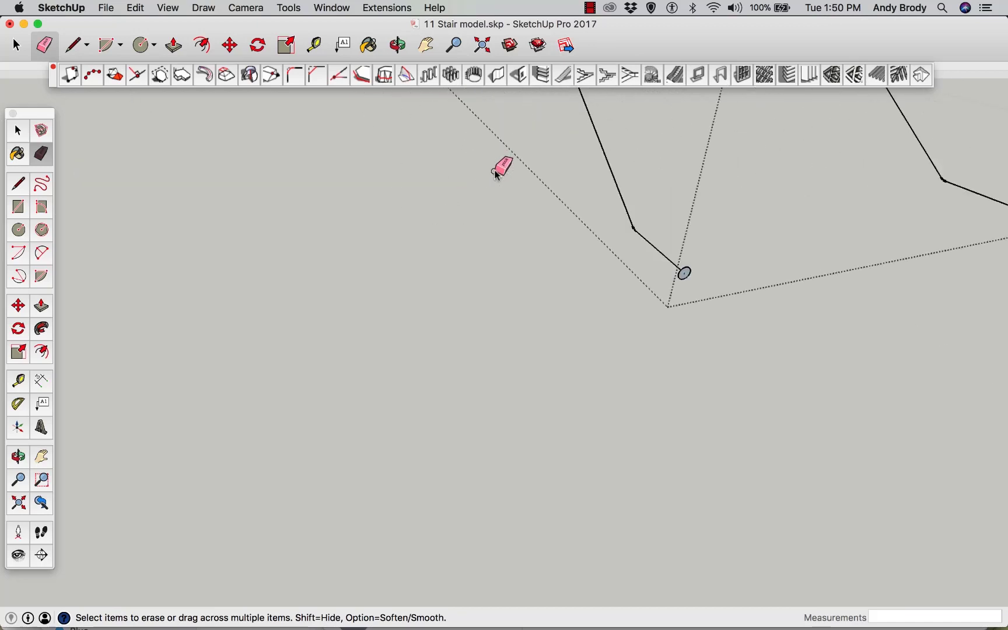
pyautogui.scroll(-3, 501, 178)
pyautogui.press('space')
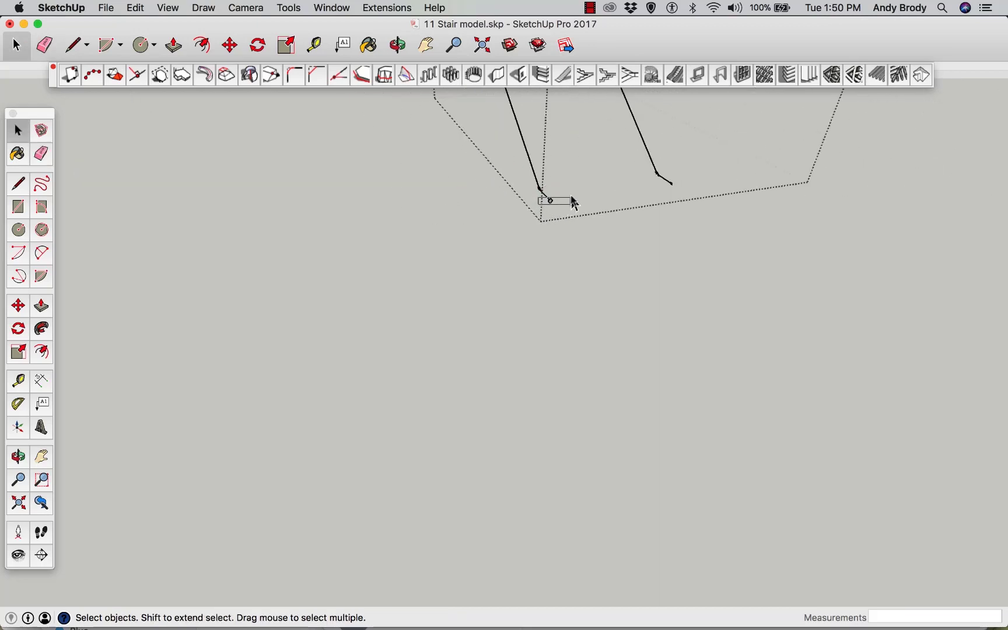
pyautogui.scroll(-2, 554, 207)
pyautogui.scroll(6, 551, 195)
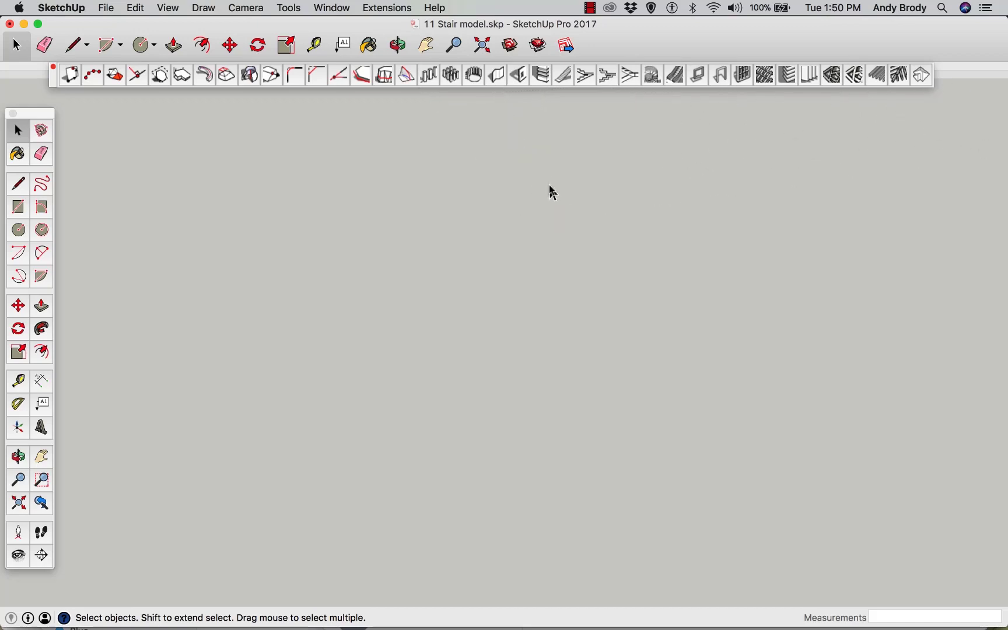
pyautogui.scroll(-3, 550, 193)
pyautogui.scroll(-2, 550, 195)
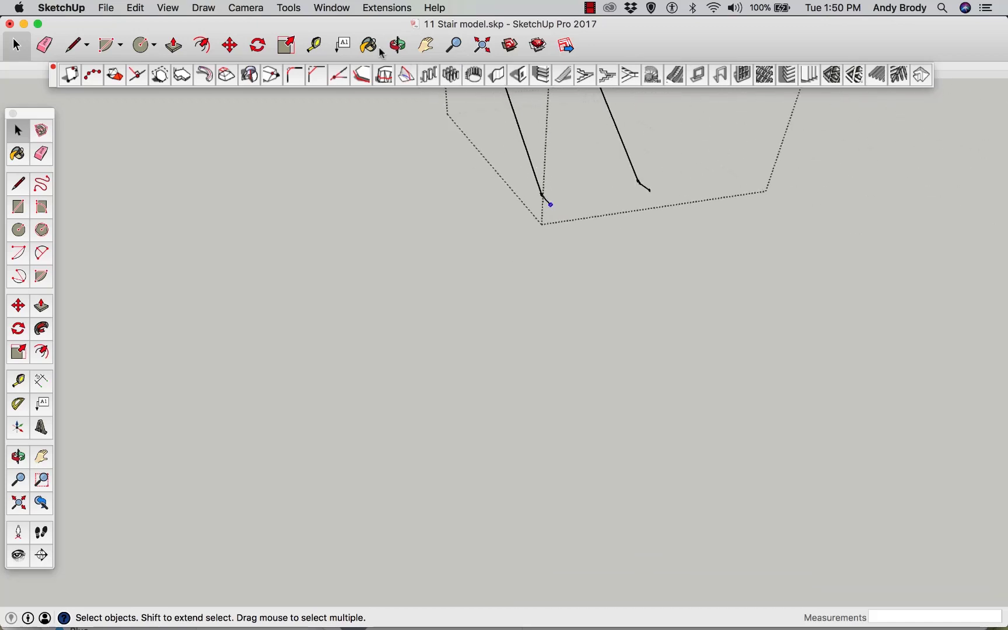
# Sweep the 0.75" circle profile along the outer handrail path with Follow Me to form the round handrail
pyautogui.click(426, 45)
pyautogui.moveTo(481, 218); pyautogui.dragTo(591, 394)
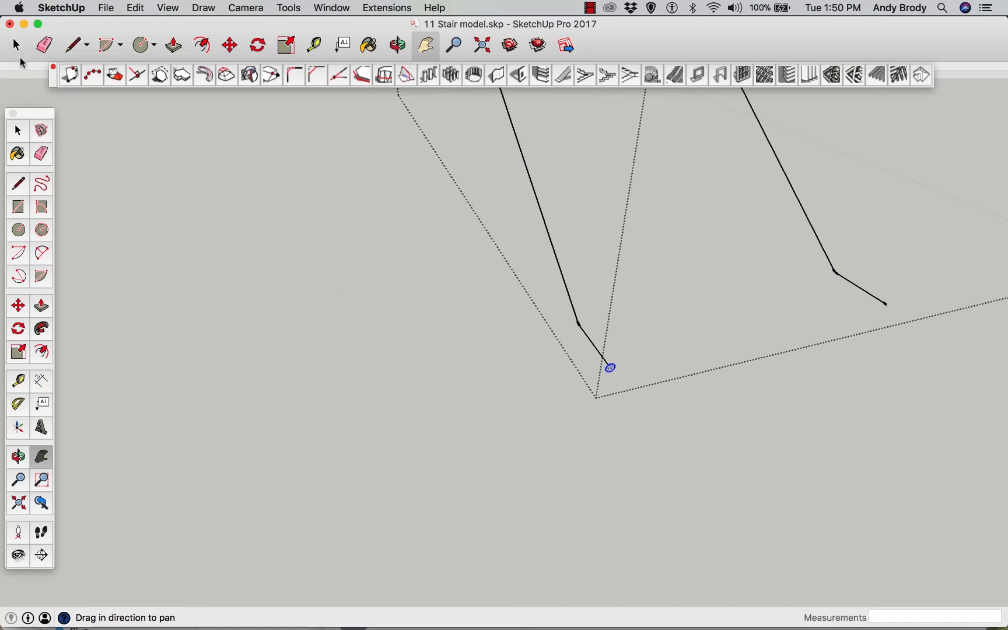
pyautogui.click(41, 330)
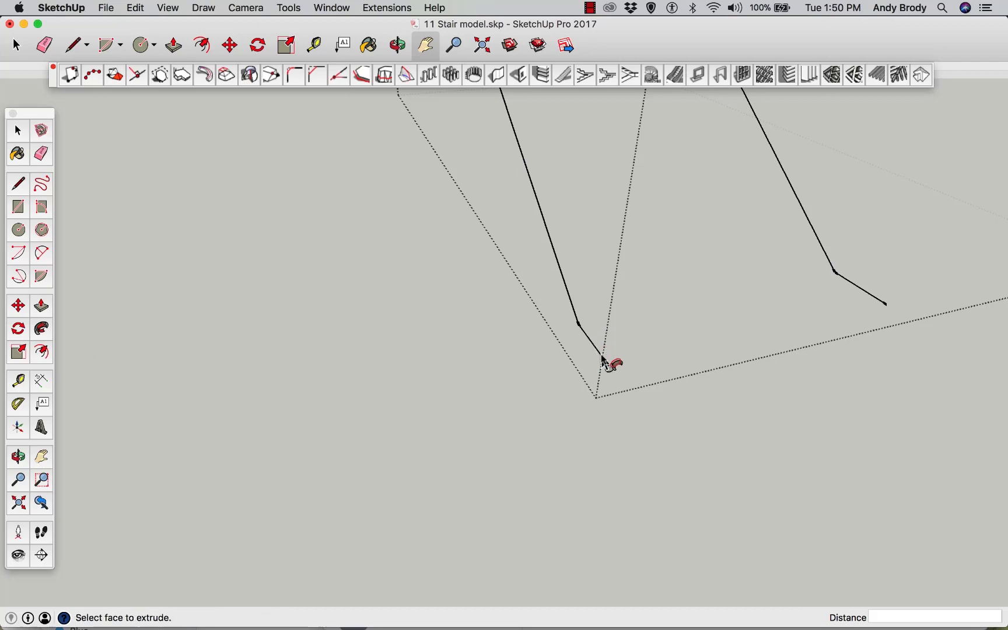
pyautogui.moveTo(608, 369); pyautogui.dragTo(521, 143)
pyautogui.scroll(-2, 565, 282)
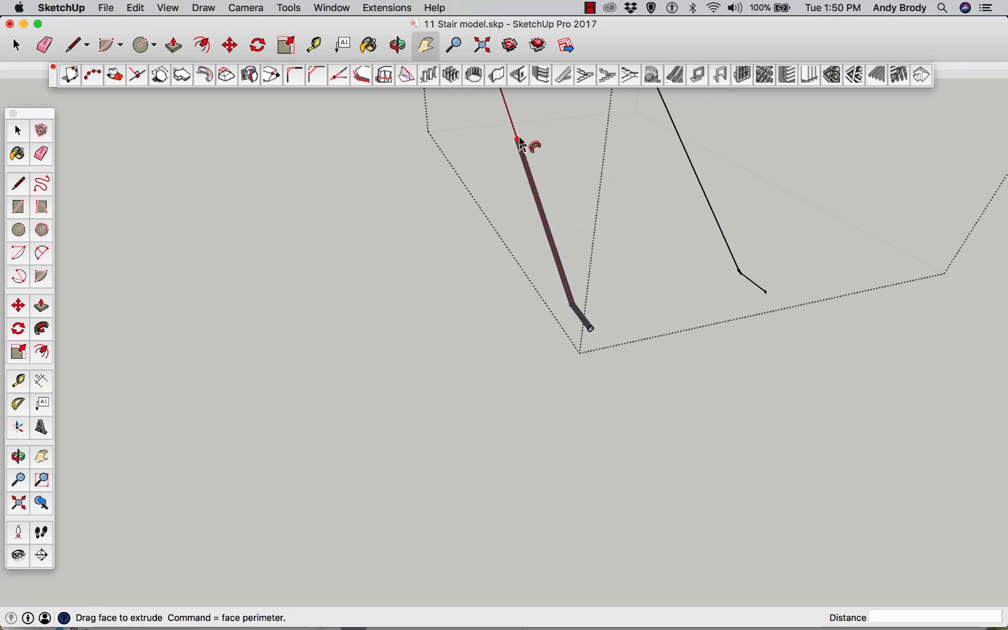
pyautogui.click(428, 51)
pyautogui.moveTo(564, 252); pyautogui.dragTo(544, 535)
pyautogui.scroll(-3, 548, 505)
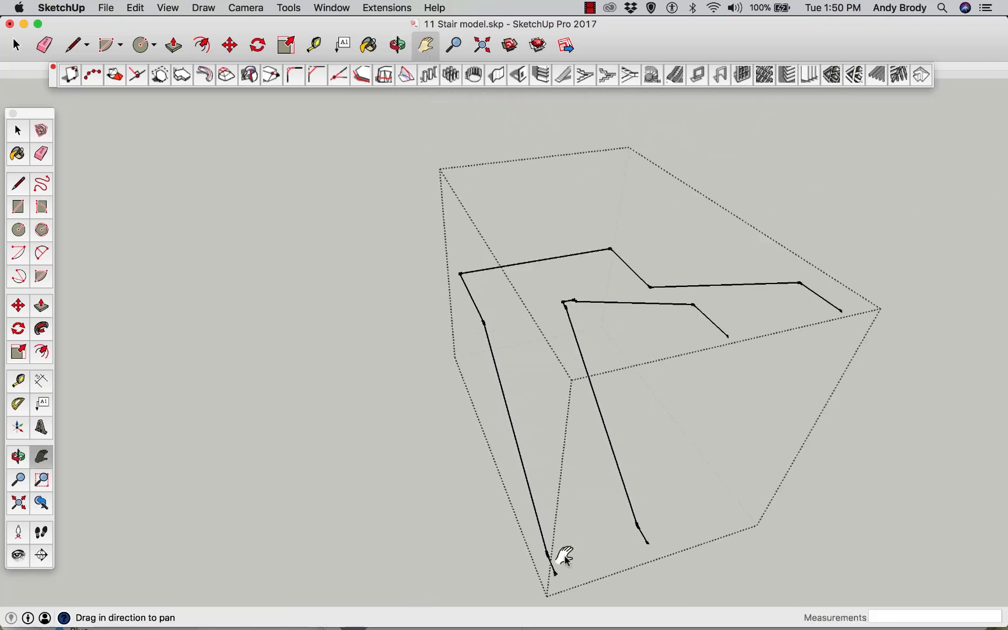
pyautogui.press('Escape')
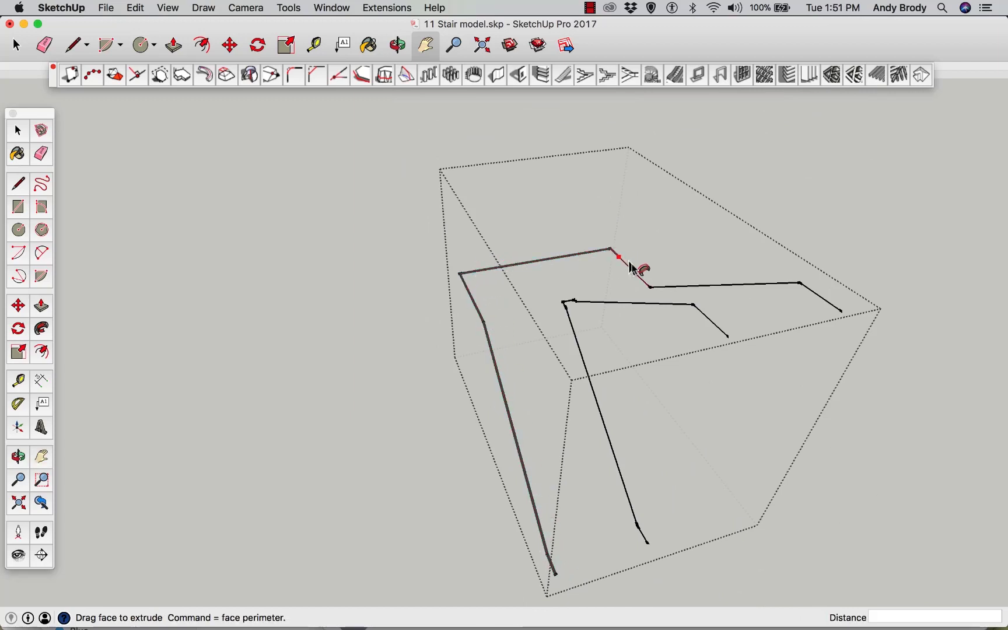
pyautogui.click(856, 321)
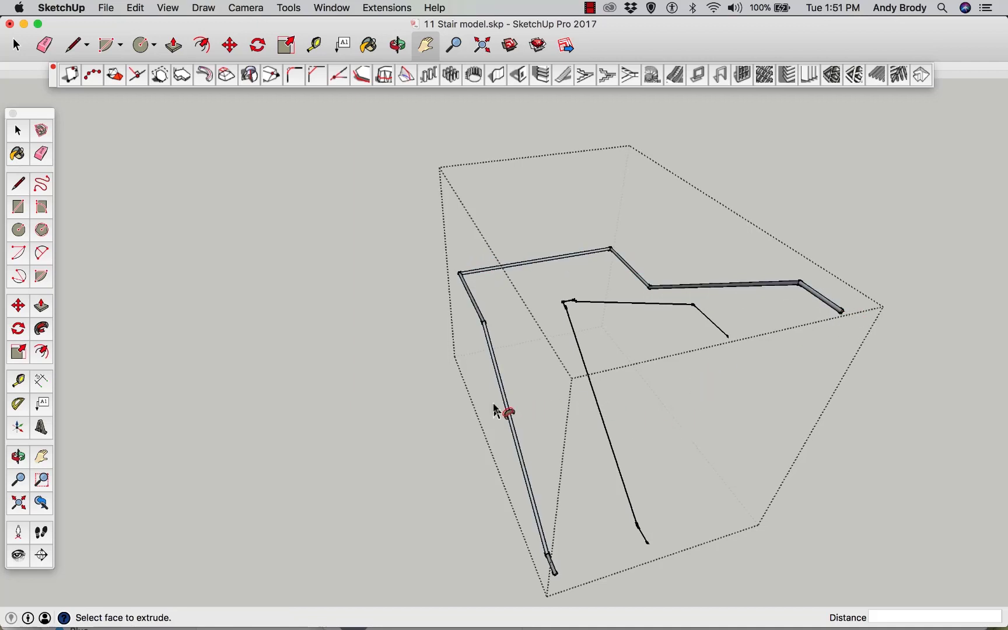
pyautogui.press('space')
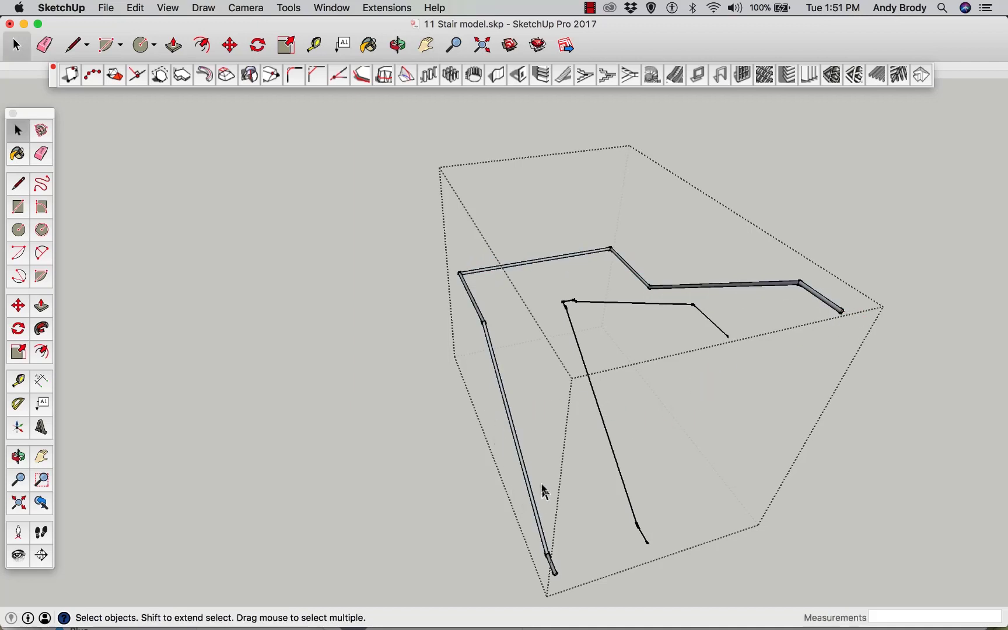
# Inspect the new handrail against the staircase and landing from several viewpoints
pyautogui.scroll(3, 509, 400)
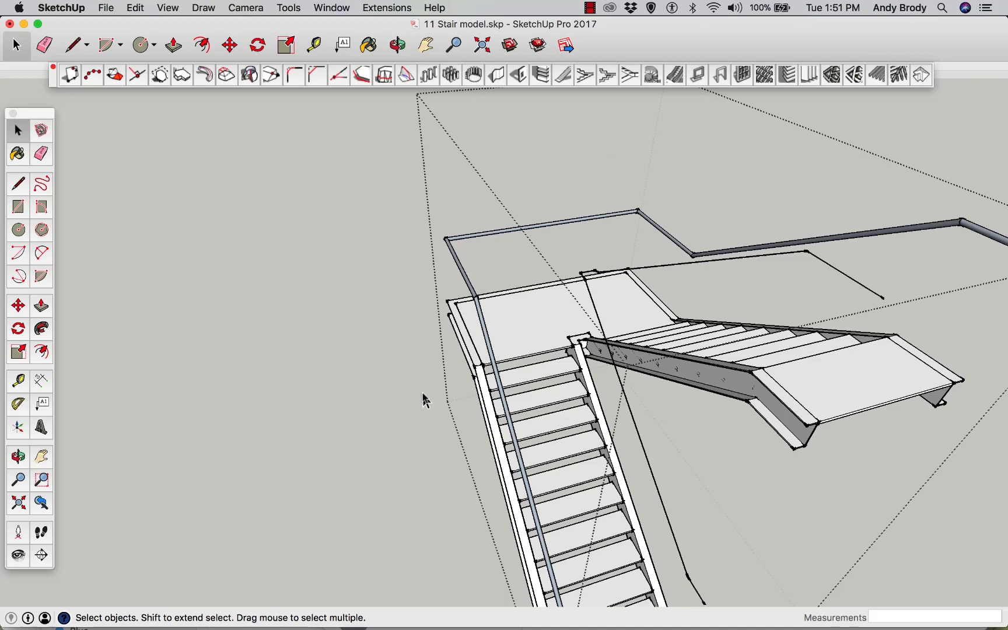
pyautogui.scroll(5, 478, 300)
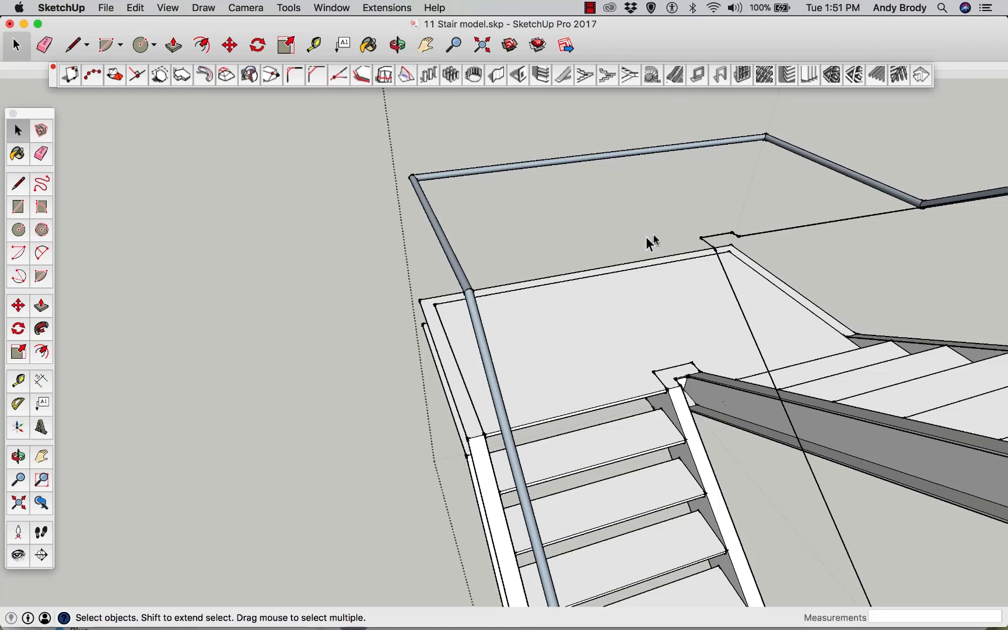
pyautogui.moveTo(652, 242); pyautogui.dragTo(742, 333, button='middle')
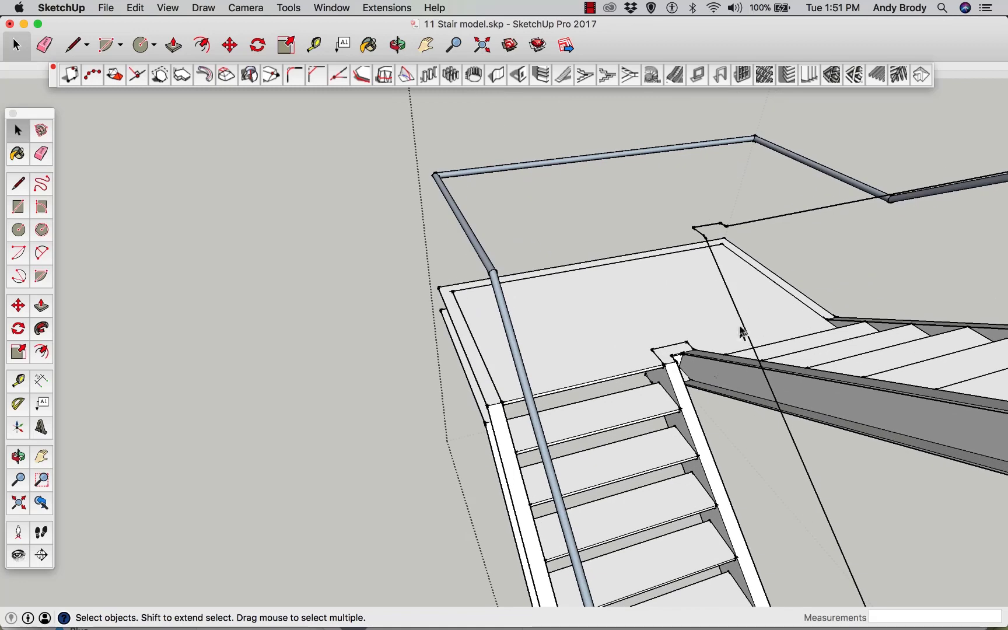
pyautogui.scroll(-5, 741, 333)
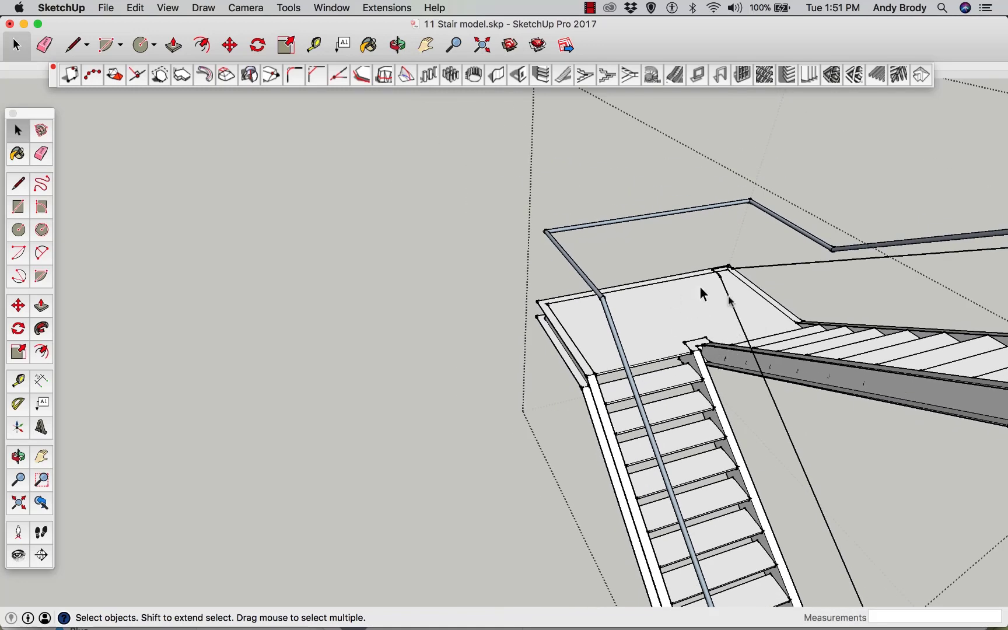
pyautogui.scroll(-2, 698, 321)
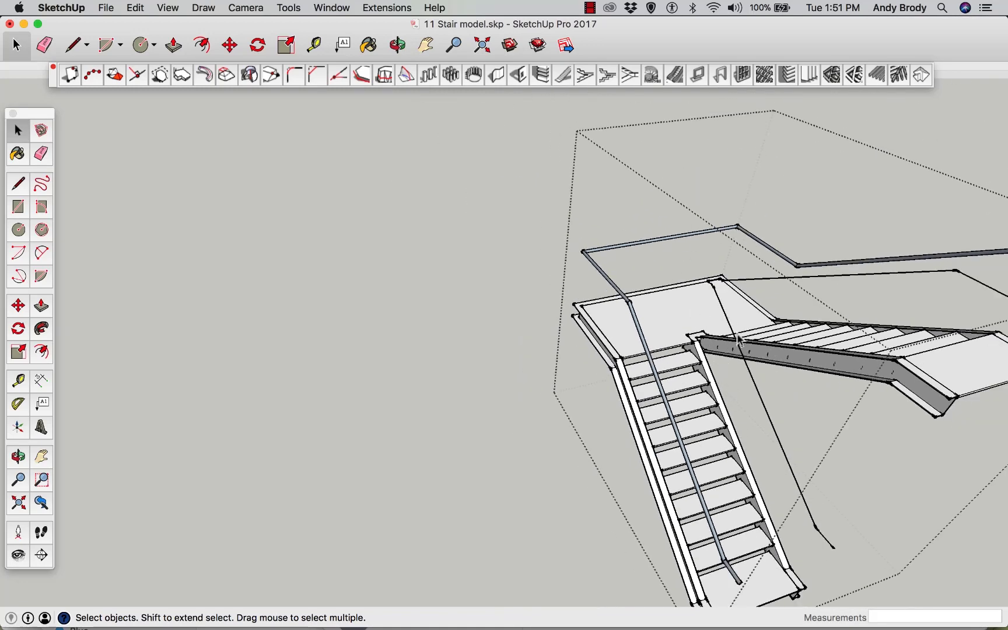
pyautogui.moveTo(754, 341); pyautogui.dragTo(747, 306, button='middle')
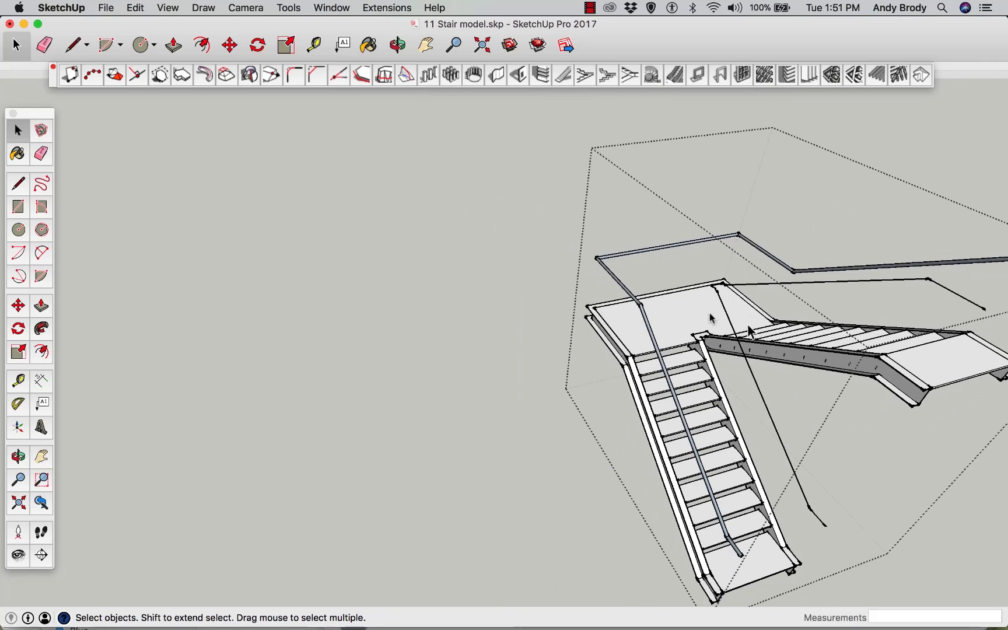
pyautogui.click(425, 52)
pyautogui.moveTo(503, 344); pyautogui.dragTo(358, 309)
pyautogui.moveTo(507, 468); pyautogui.dragTo(512, 450)
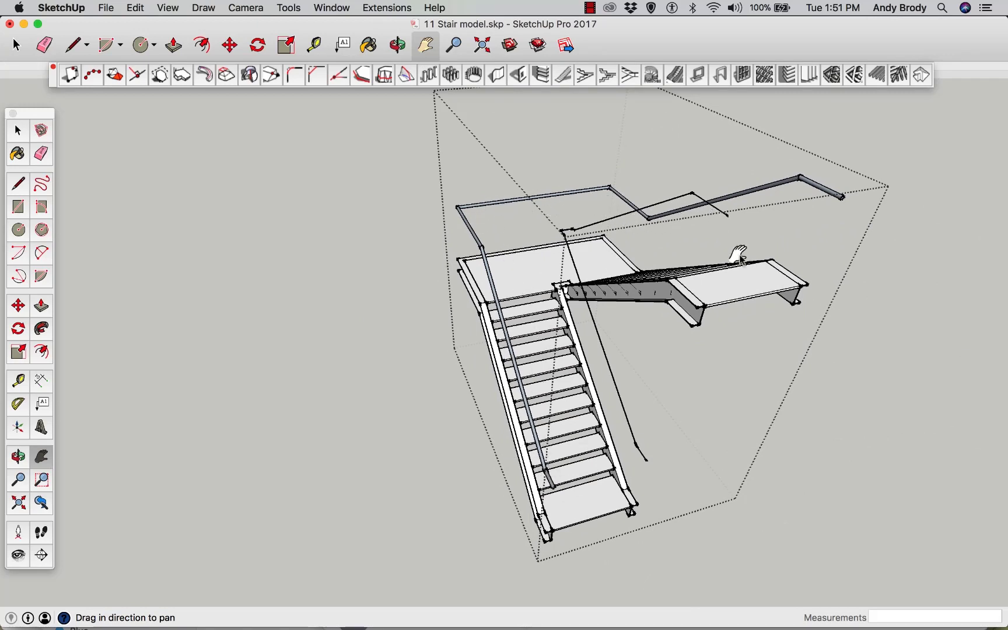
pyautogui.press('space')
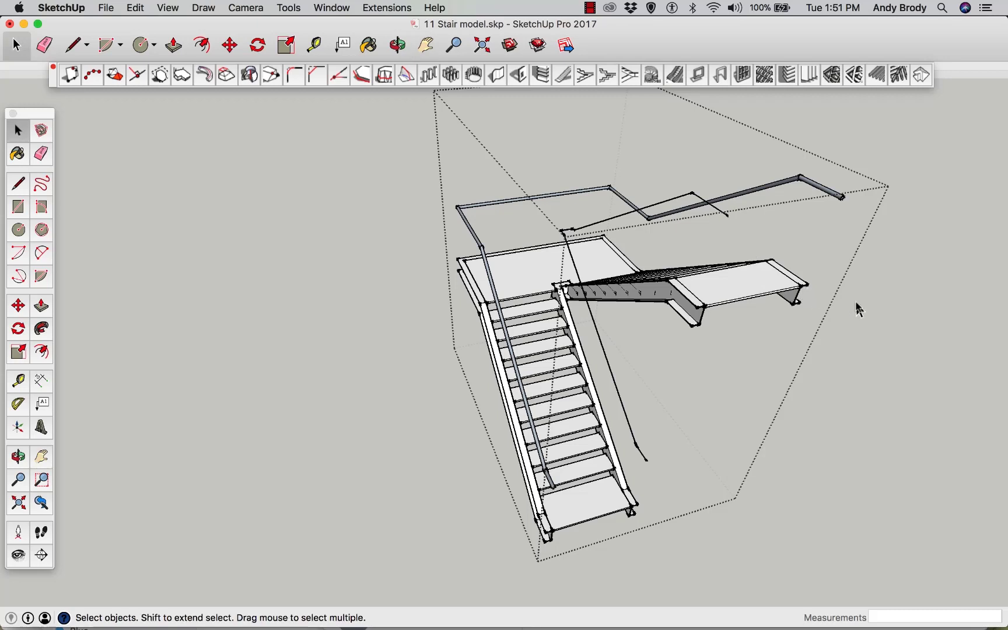
pyautogui.click(861, 314)
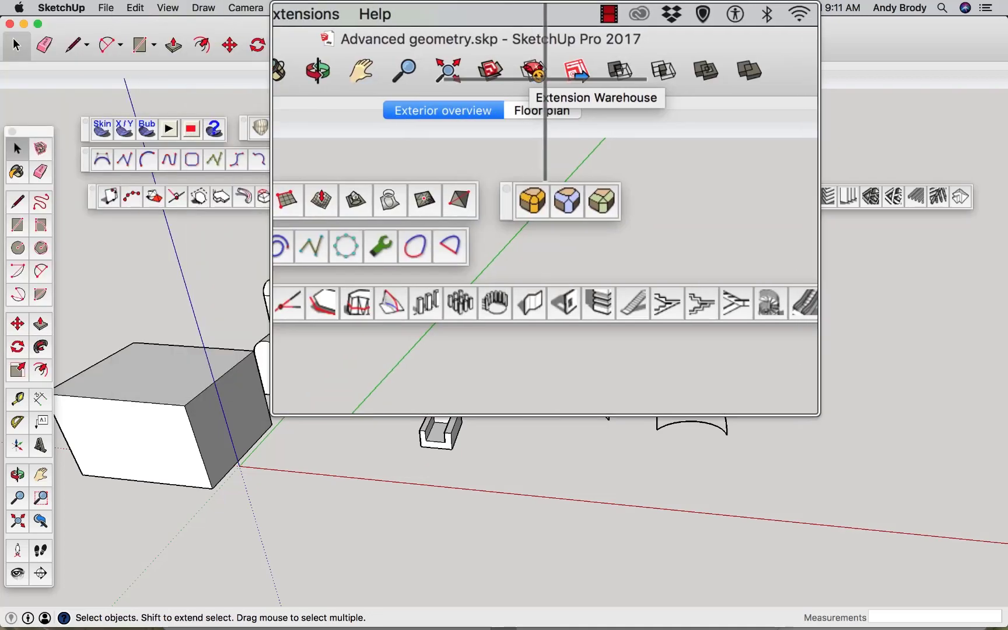
# Open the Extension Warehouse and filter its extensions by the Interior Design industry, then close it
pyautogui.click(538, 48)
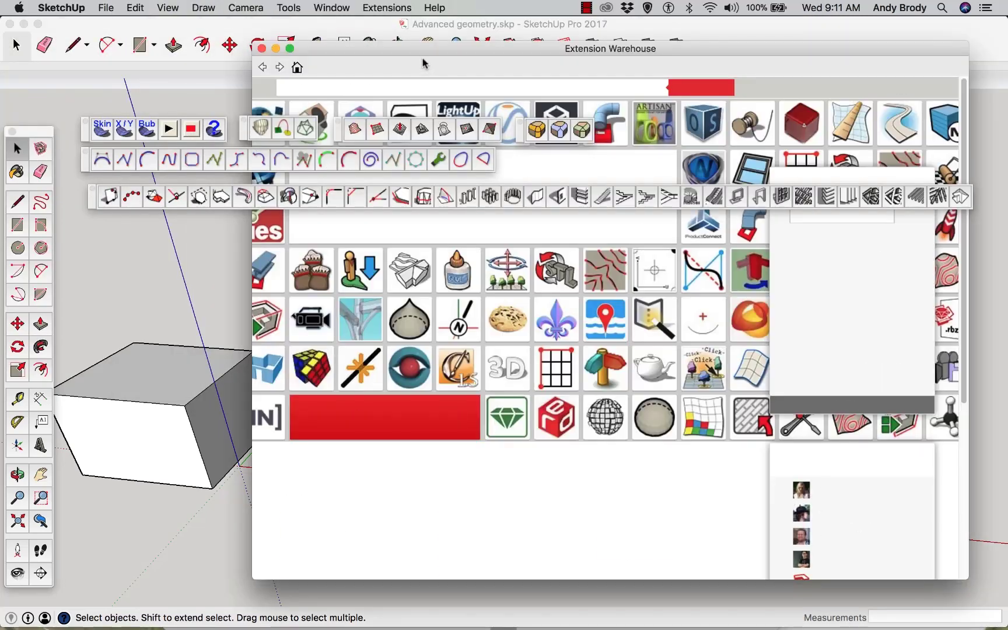
pyautogui.moveTo(416, 52); pyautogui.dragTo(385, 62)
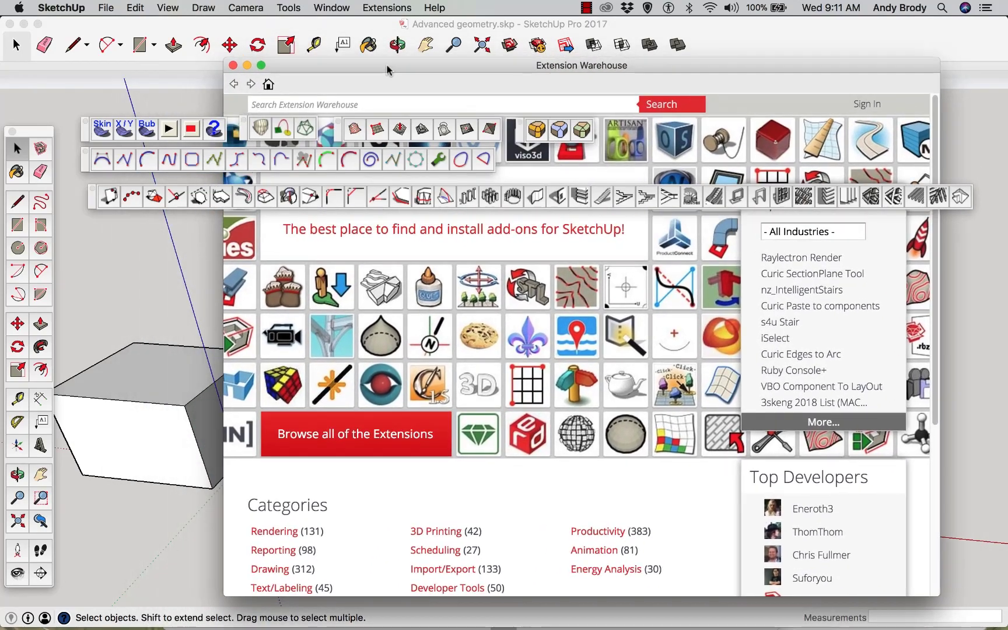
pyautogui.click(784, 232)
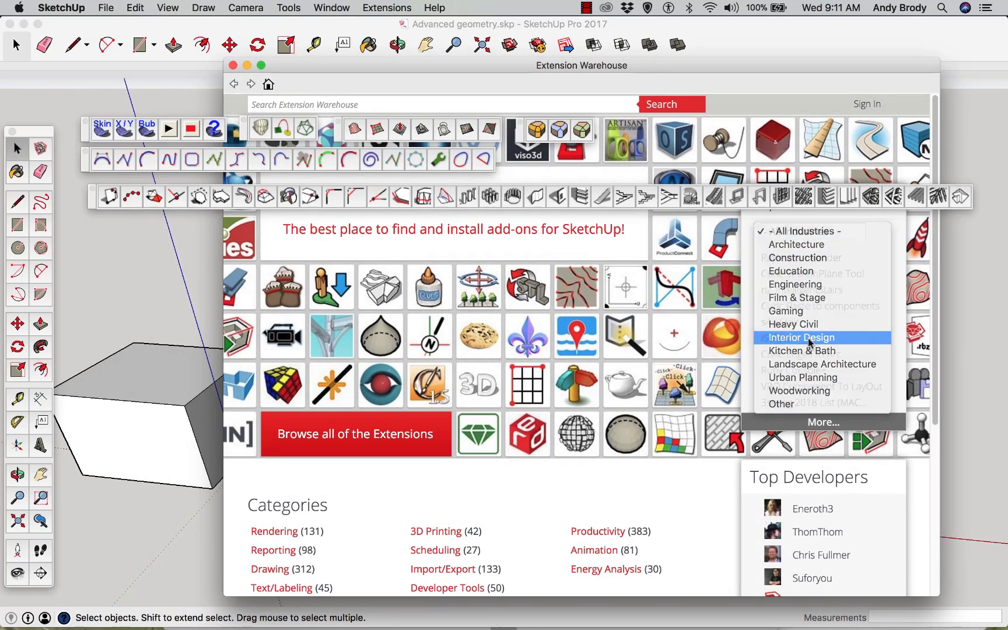
pyautogui.click(808, 338)
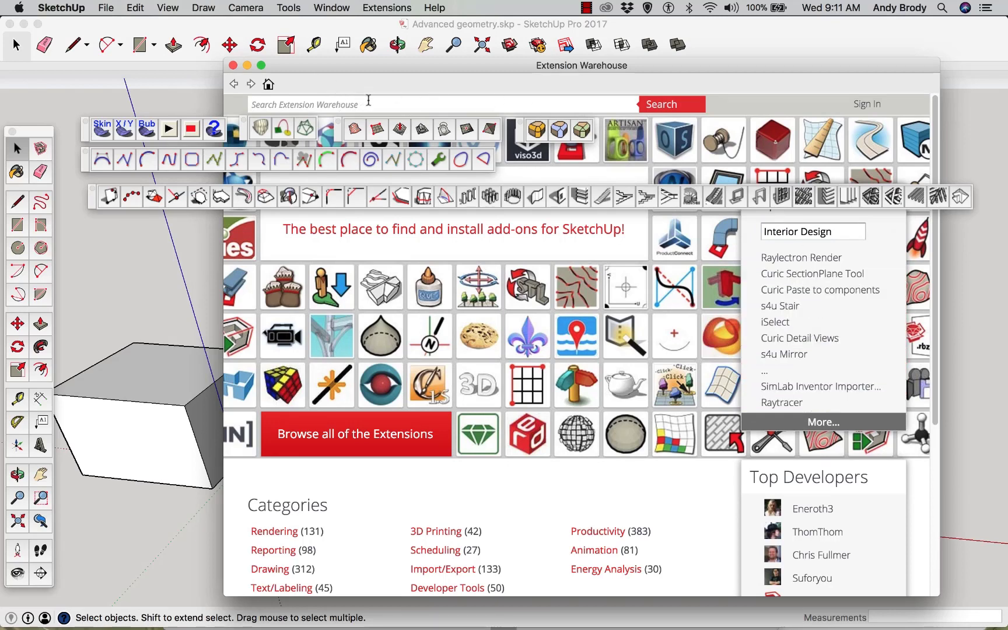
pyautogui.click(233, 64)
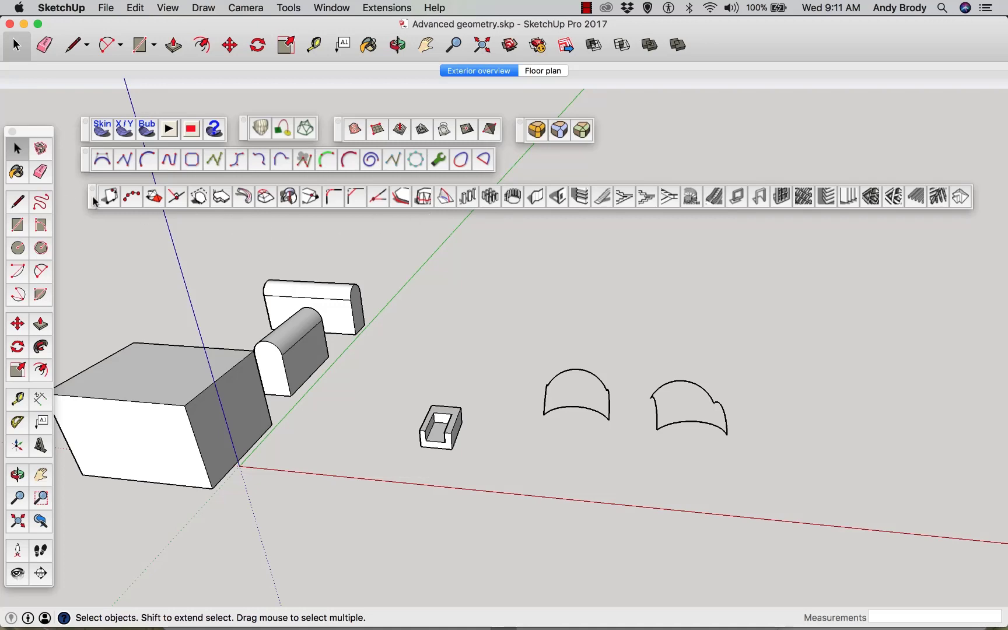
pyautogui.moveTo(90, 196); pyautogui.dragTo(91, 193)
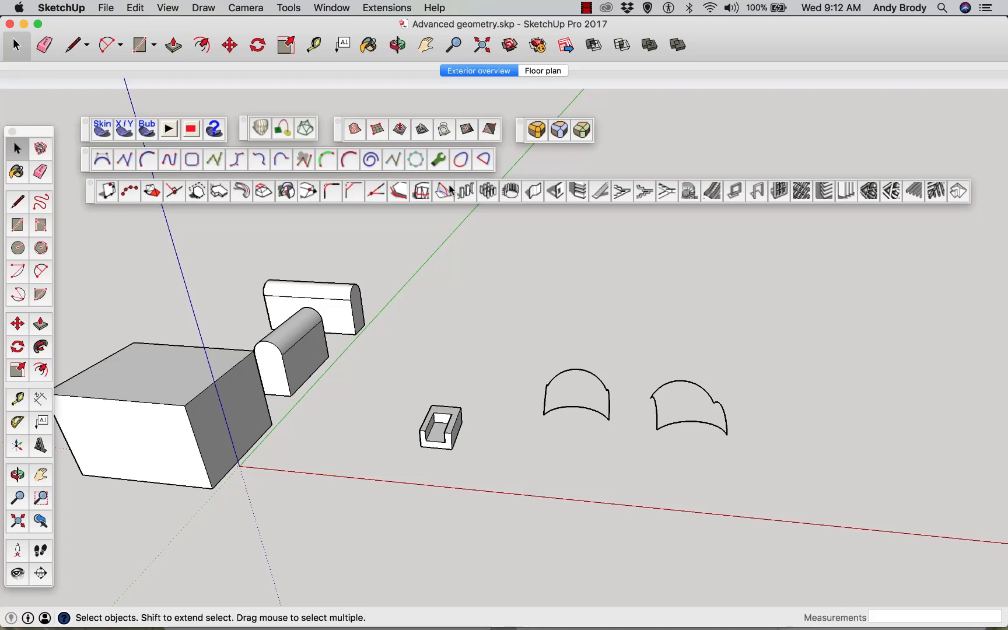
pyautogui.click(387, 8)
pyautogui.moveTo(431, 24)
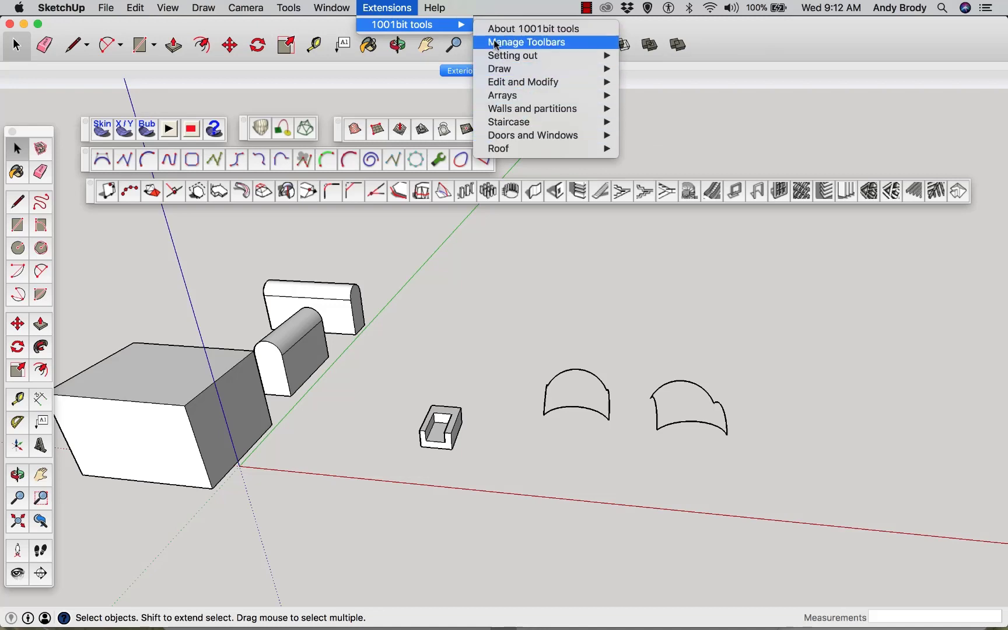
pyautogui.click(693, 122)
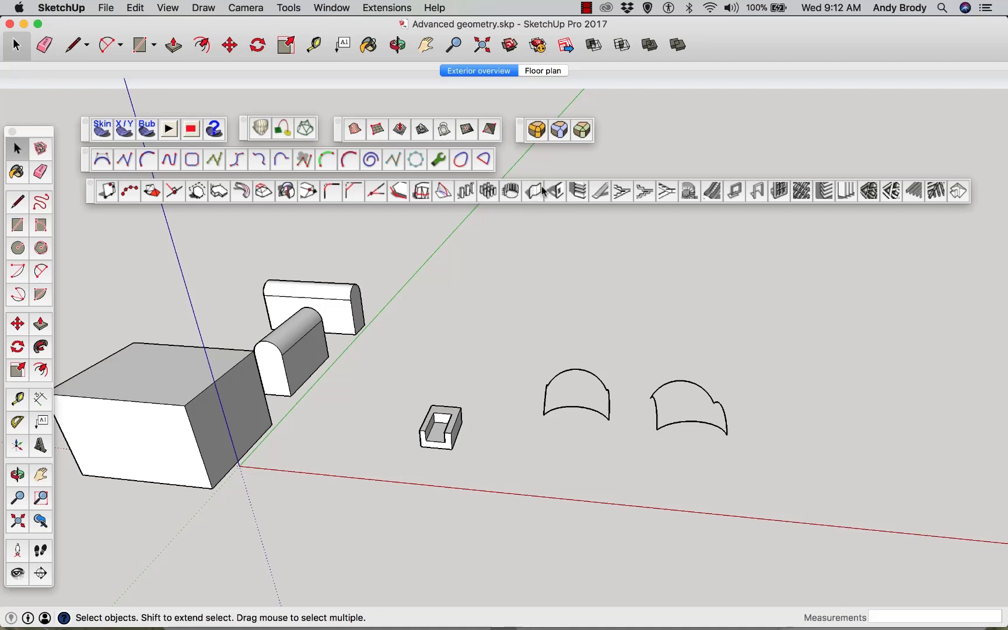
# Open the 1001bit Create Vertical Wall tool and set wall height to 12' and wall thickness to 8"
pyautogui.click(534, 191)
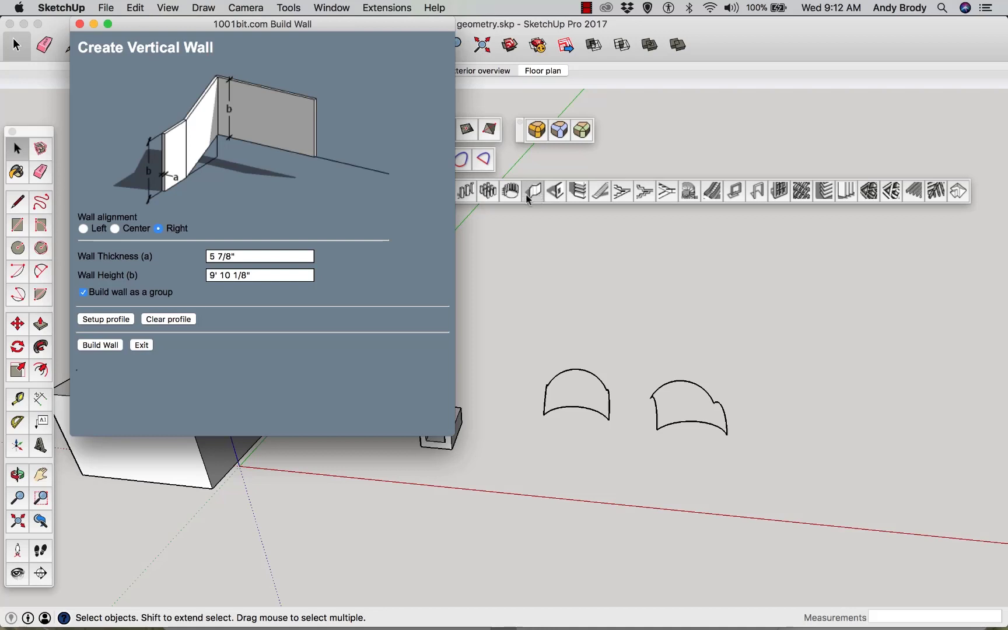
pyautogui.moveTo(263, 274); pyautogui.dragTo(191, 271)
pyautogui.write("12'")
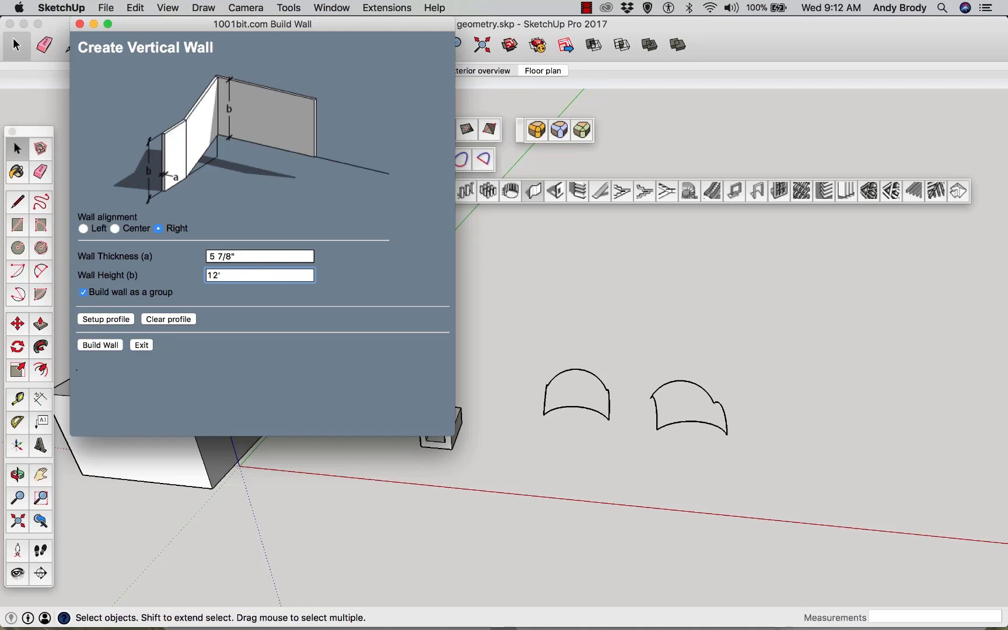
pyautogui.click(240, 267)
pyautogui.moveTo(228, 254); pyautogui.dragTo(193, 256)
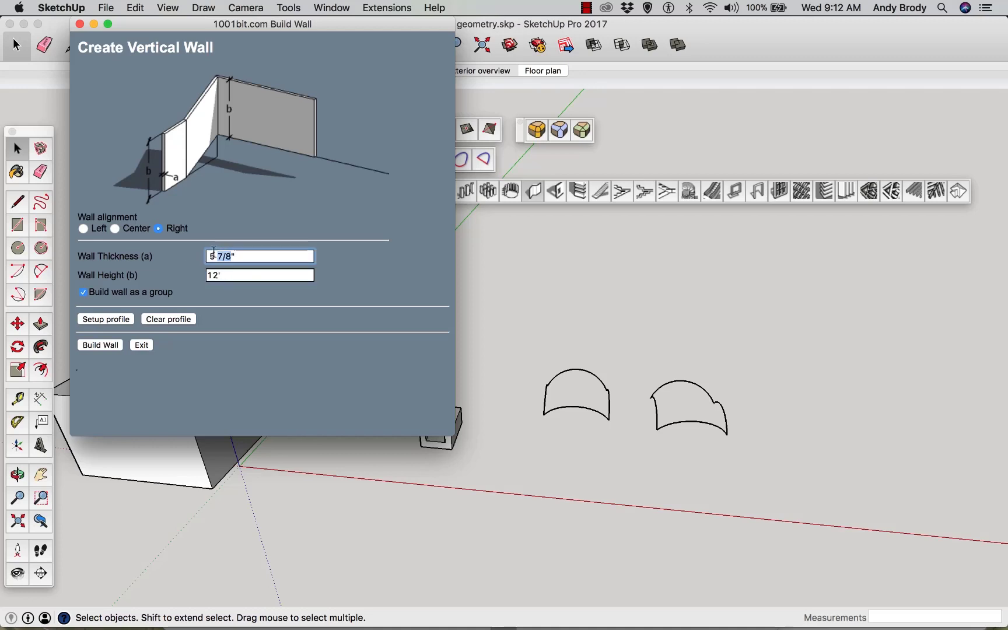
pyautogui.write('8"')
# Build a zigzag wall by picking four corner points on the ground, finishing at the last point
pyautogui.click(100, 345)
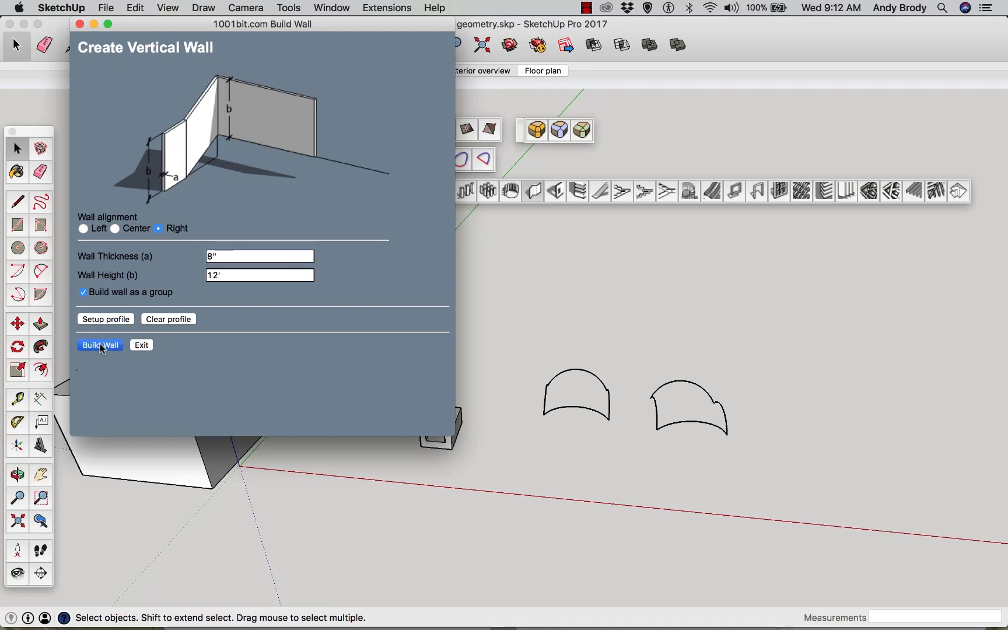
pyautogui.click(465, 542)
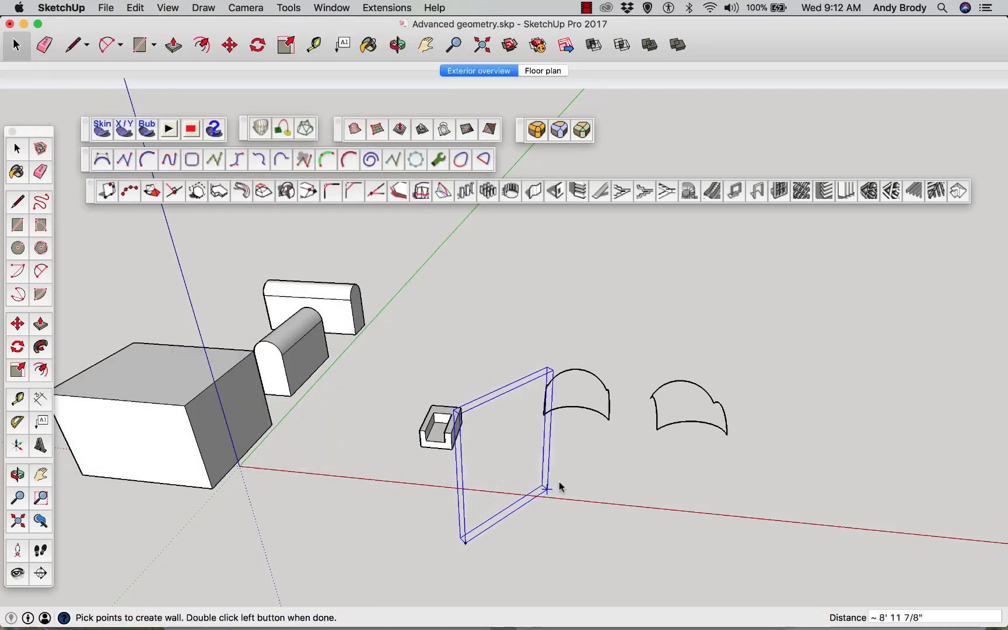
pyautogui.click(559, 478)
pyautogui.click(644, 546)
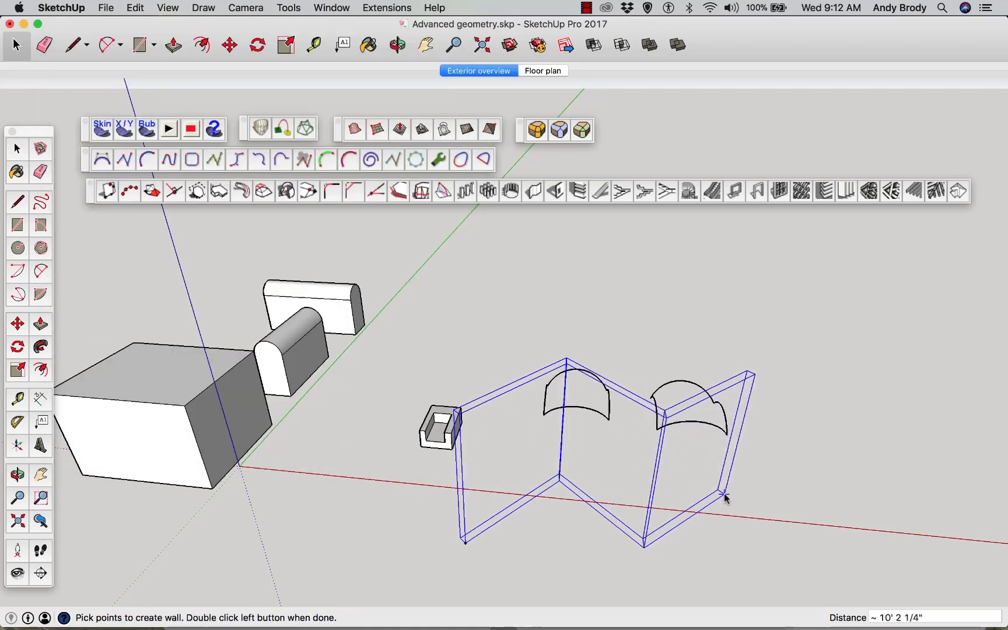
pyautogui.click(724, 494)
pyautogui.doubleClick(856, 542)
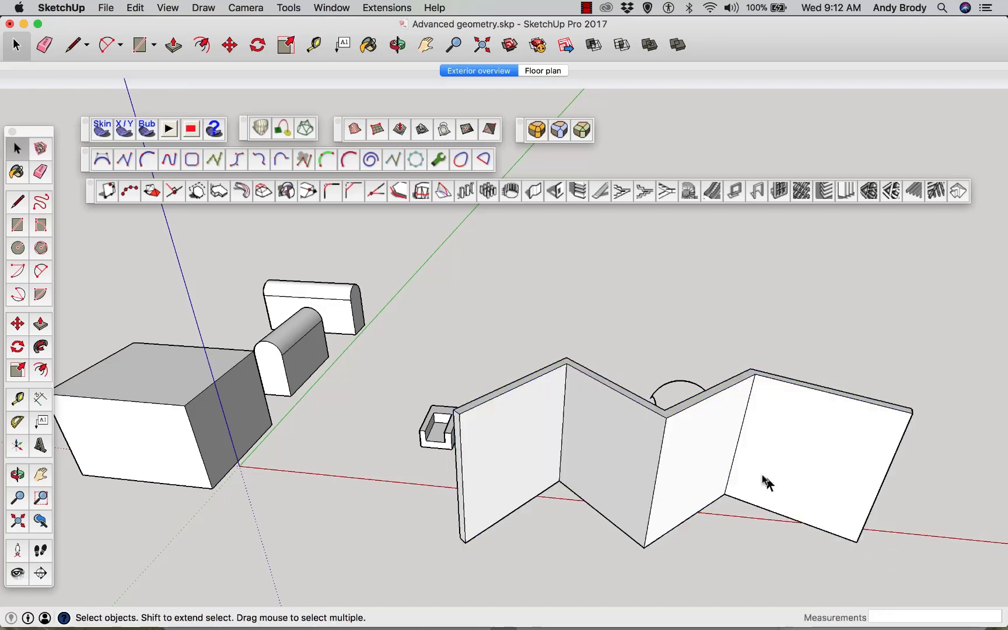
# Enter the zigzag wall group and try push/pulling its wall segment faces
pyautogui.moveTo(767, 479); pyautogui.dragTo(818, 446, button='middle')
pyautogui.moveTo(818, 446); pyautogui.dragTo(626, 330)
pyautogui.press('space')
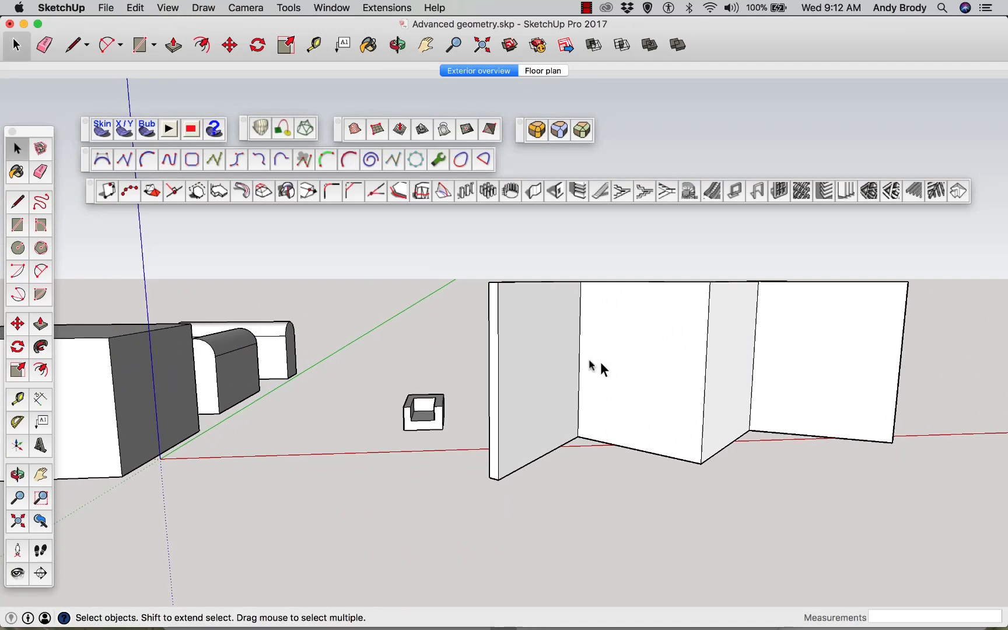
pyautogui.click(542, 361)
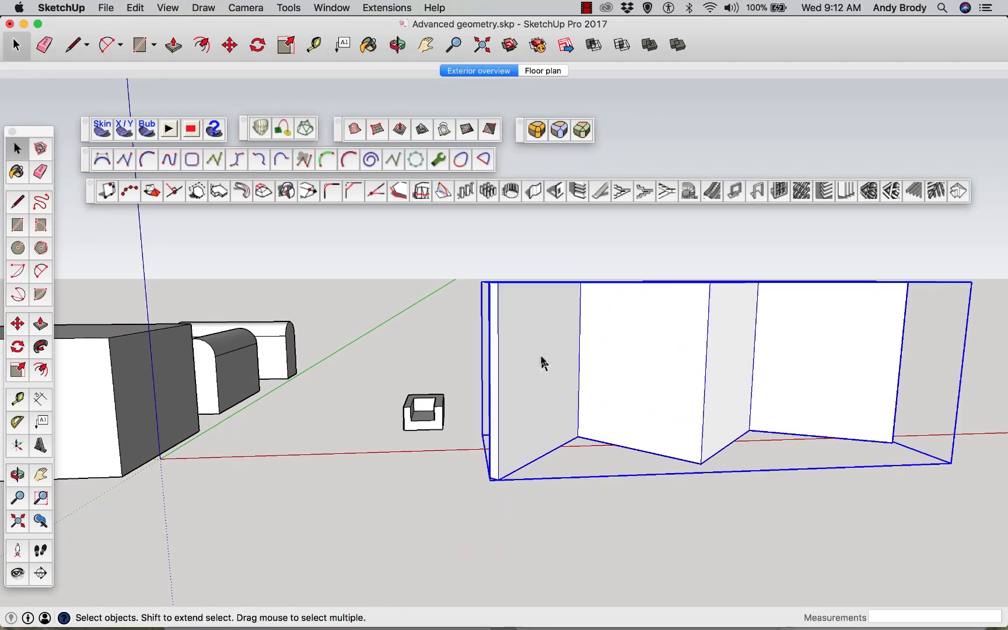
pyautogui.doubleClick(541, 362)
pyautogui.click(541, 363)
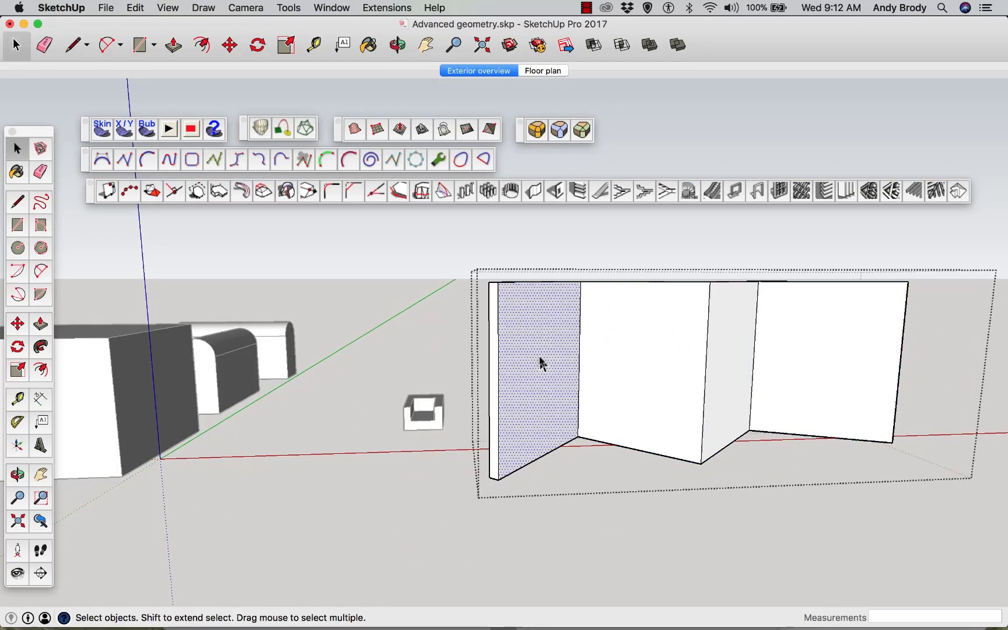
pyautogui.press('p')
pyautogui.click(535, 352)
pyautogui.click(534, 355)
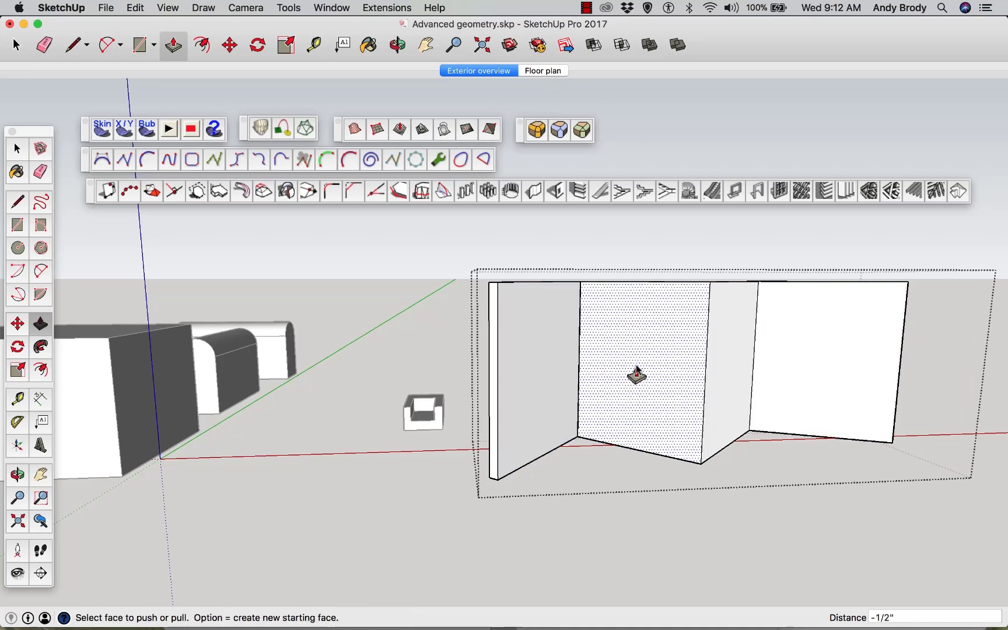
pyautogui.click(658, 400)
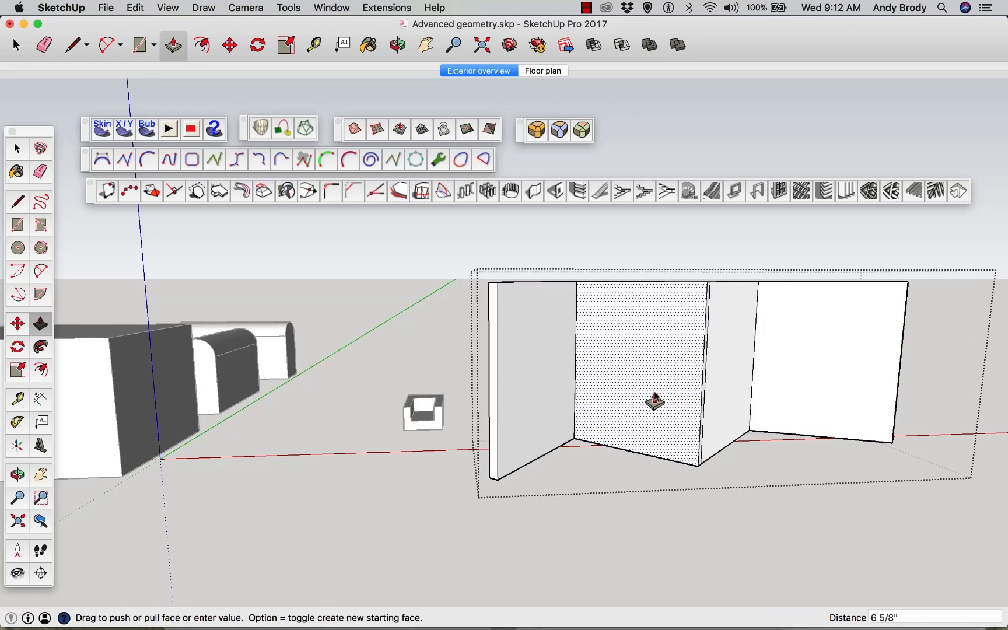
pyautogui.click(651, 400)
# Undo the last push/pull on the wall
pyautogui.press('space')
pyautogui.scroll(2, 772, 459)
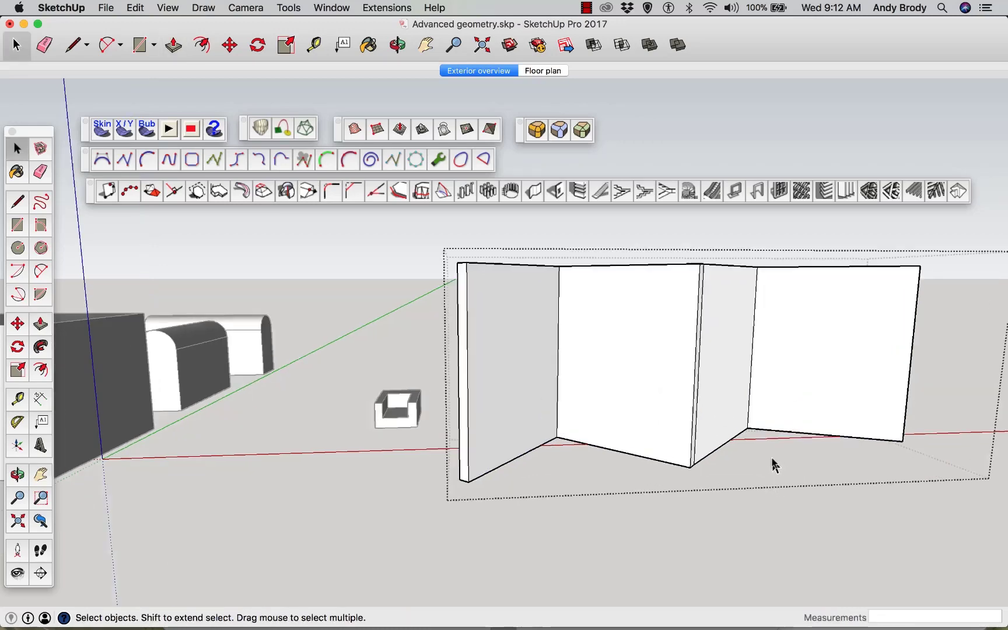
pyautogui.moveTo(772, 465); pyautogui.dragTo(671, 520, button='middle')
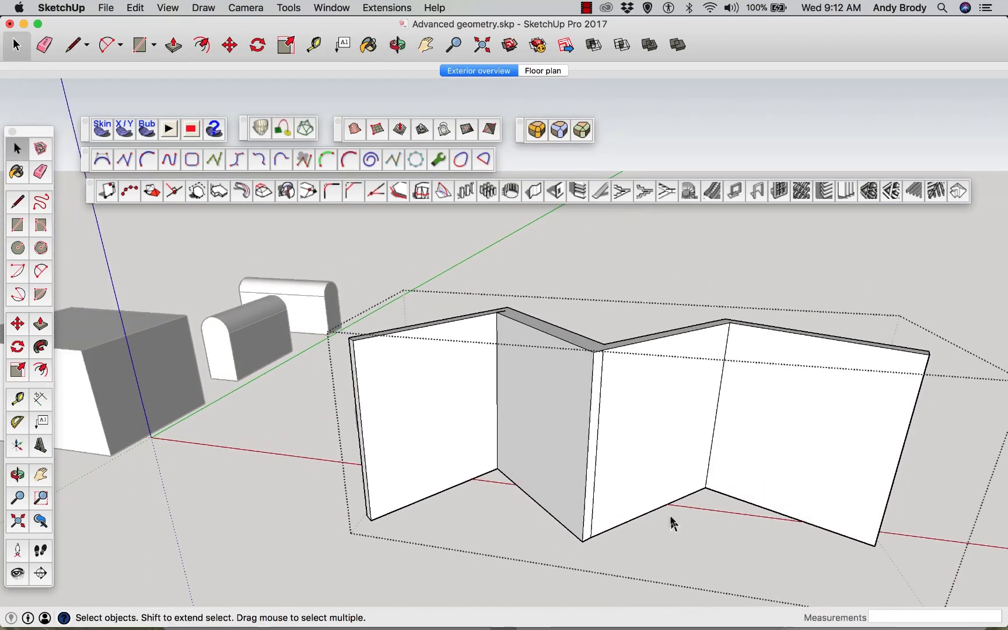
pyautogui.press('super+z')
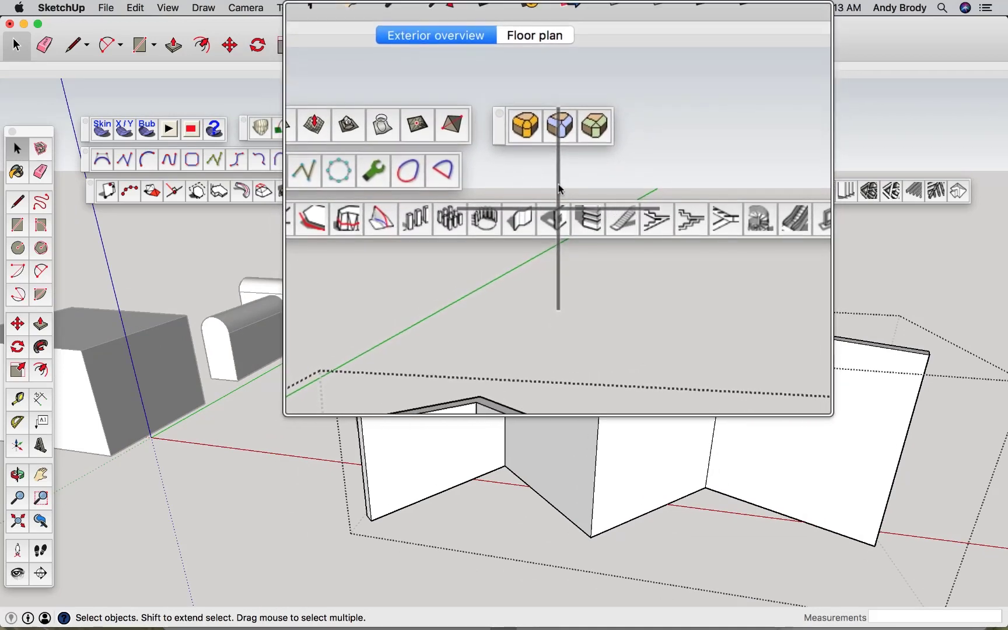
# Open the 1001bit Create Wall Opening tool and set the opening width to 4' and height to 3'
pyautogui.click(557, 192)
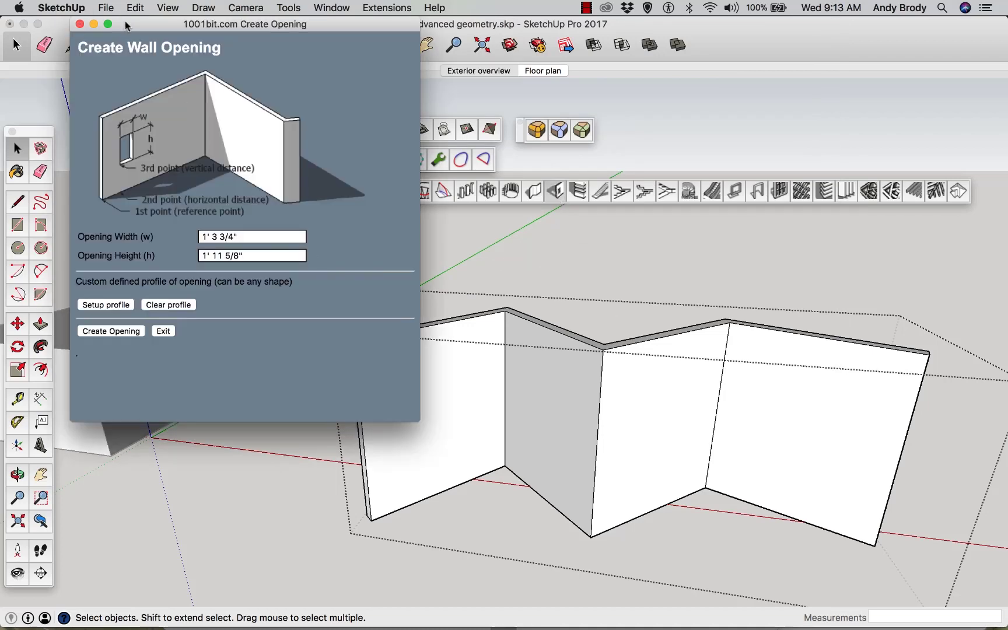
pyautogui.moveTo(128, 26); pyautogui.dragTo(146, 27)
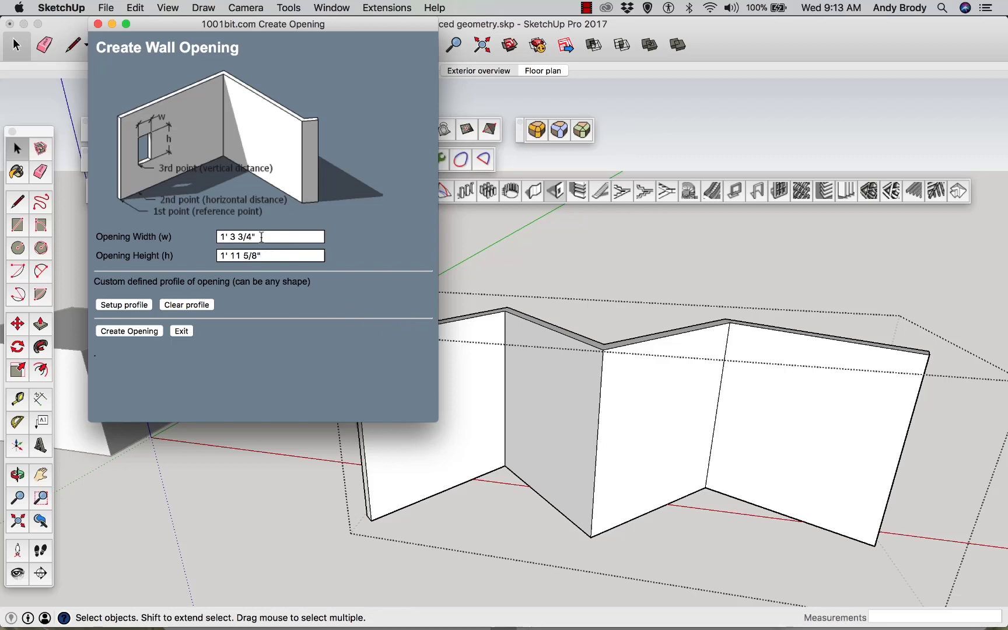
pyautogui.moveTo(261, 236); pyautogui.dragTo(217, 228)
pyautogui.write('4')
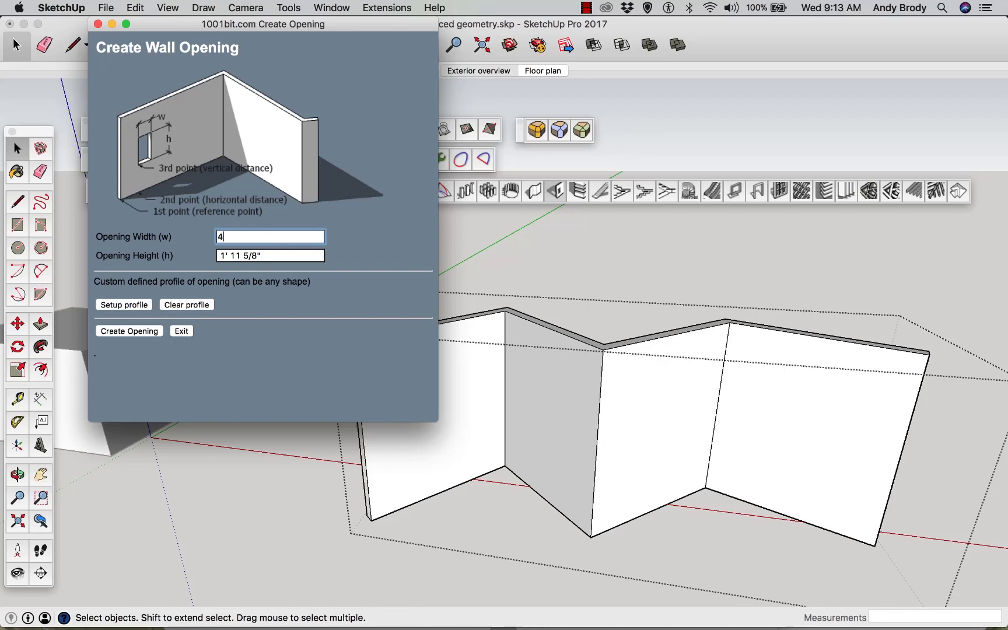
pyautogui.press('Tab')
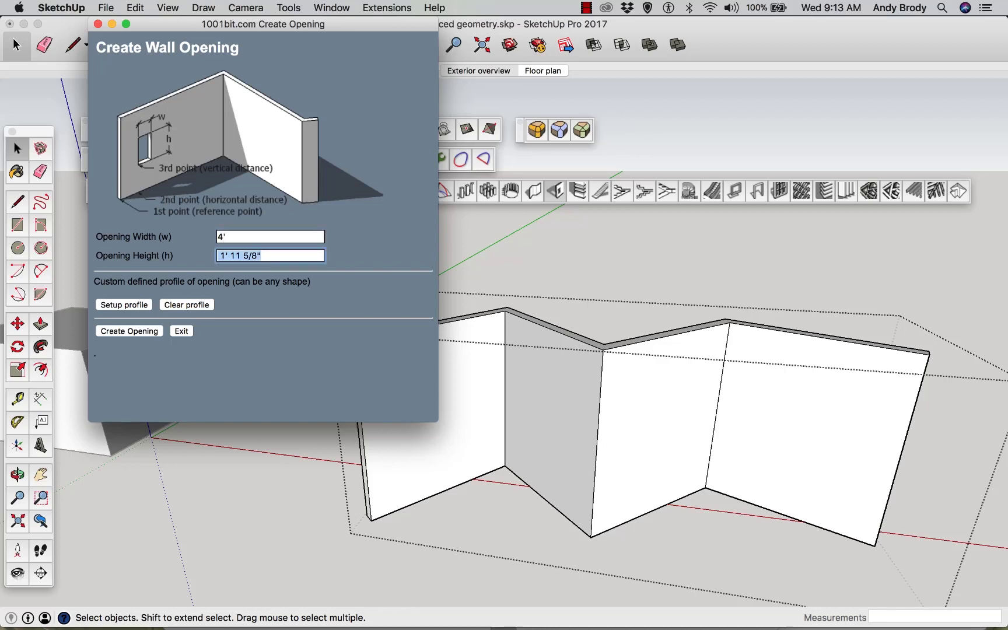
pyautogui.write('3')
# Cut an opening in the first wall segment by picking a reference point, horizontal distance and vertical distance
pyautogui.click(149, 330)
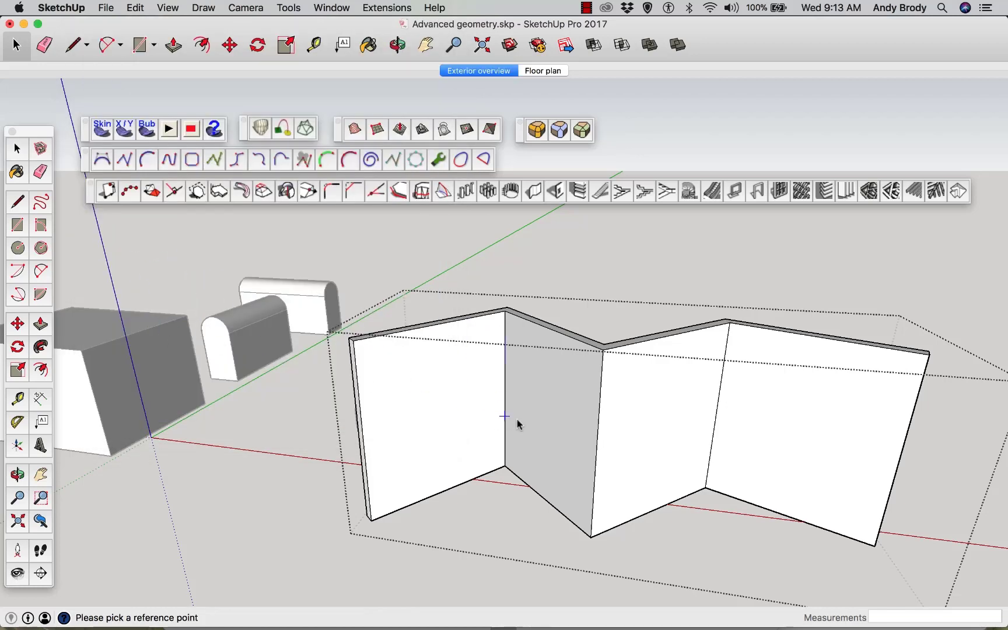
pyautogui.click(371, 519)
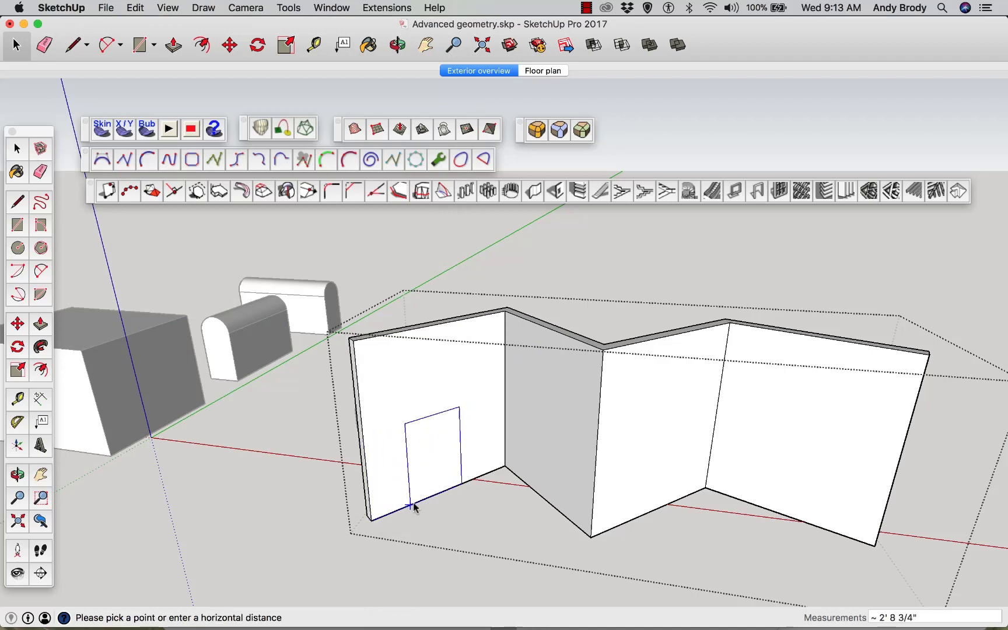
pyautogui.click(418, 502)
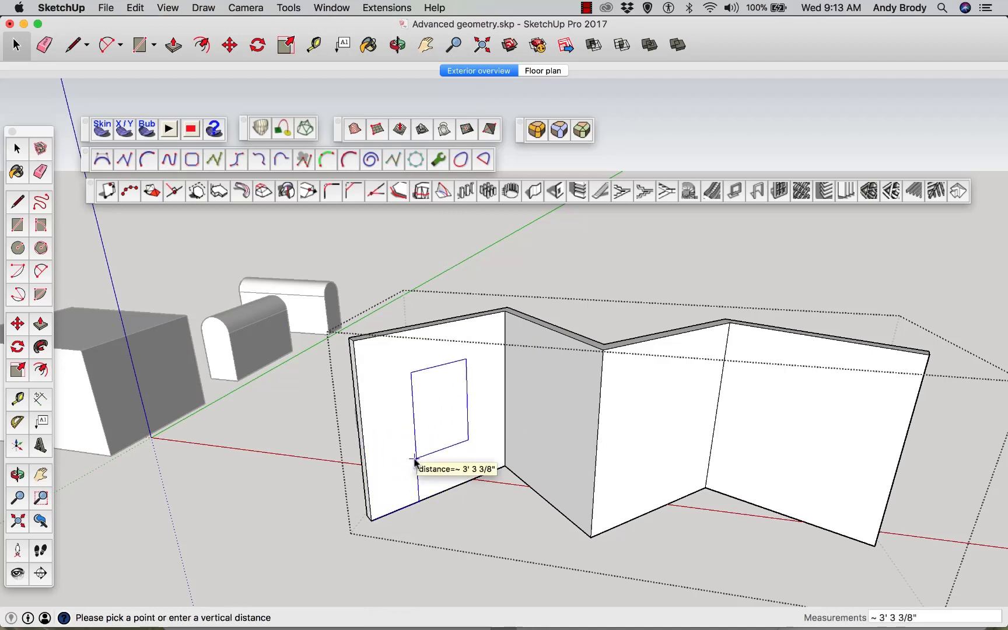
pyautogui.click(415, 459)
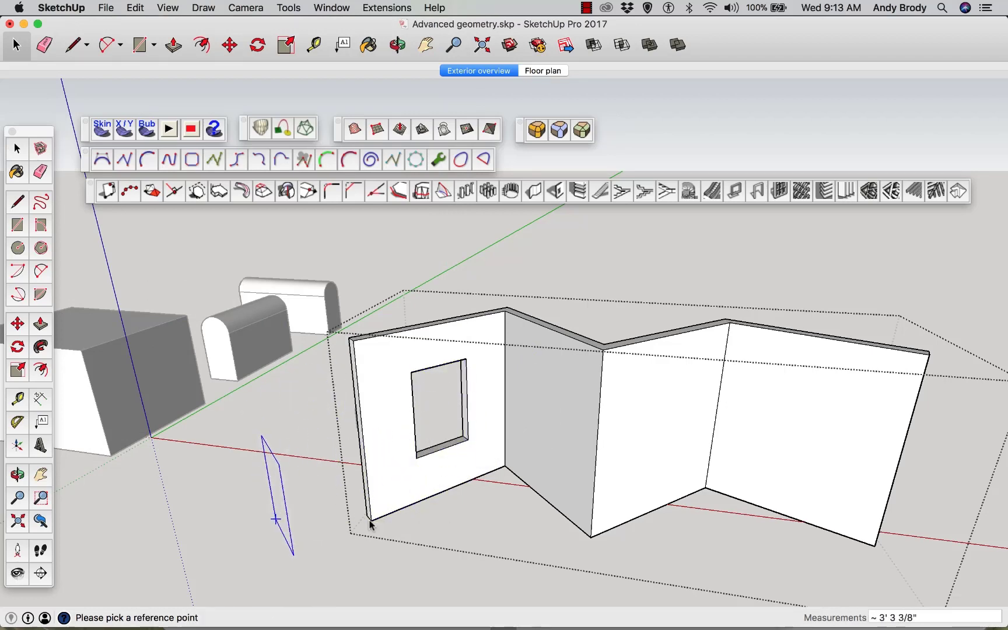
# Cut a second opening in the third wall segment by picking its reference, horizontal and vertical points
pyautogui.click(593, 535)
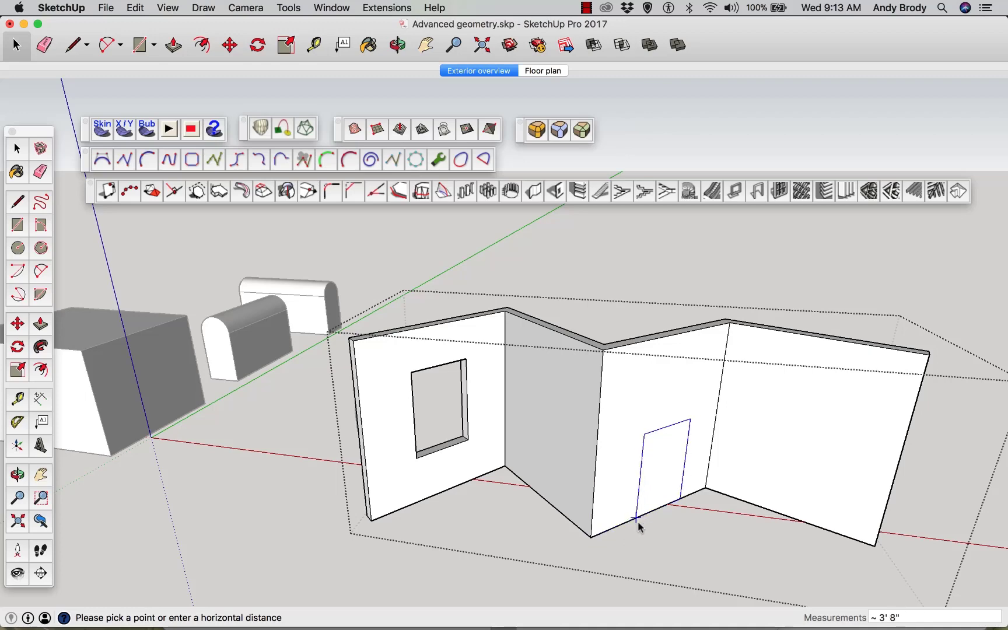
pyautogui.click(637, 522)
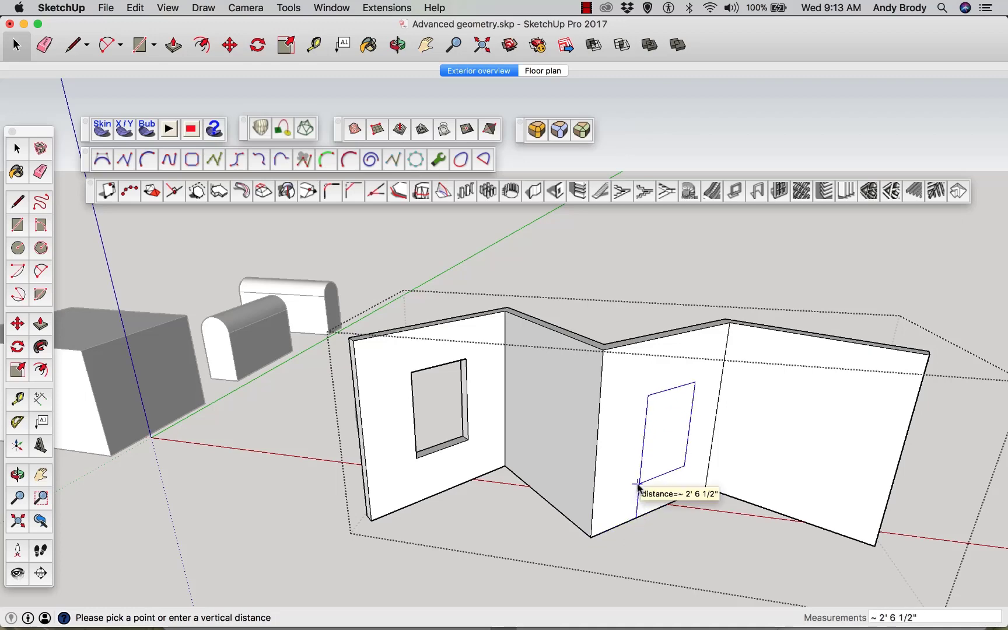
pyautogui.click(639, 483)
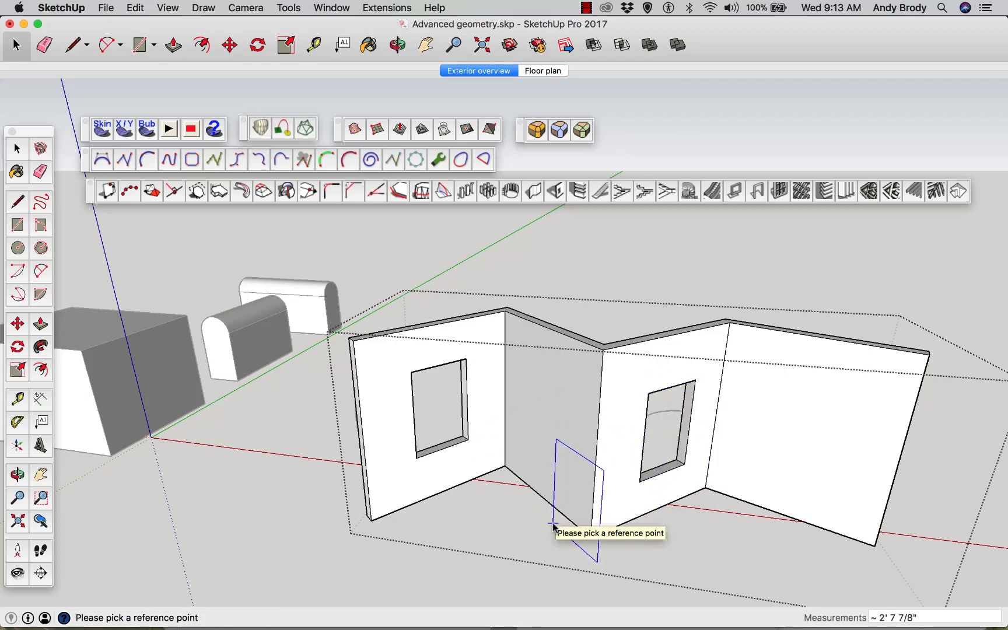
# Push/pull the first opening's right jamb and sill faces to enlarge the opening
pyautogui.scroll(2, 471, 483)
pyautogui.scroll(2, 471, 483)
pyautogui.moveTo(441, 468); pyautogui.dragTo(473, 488, button='middle')
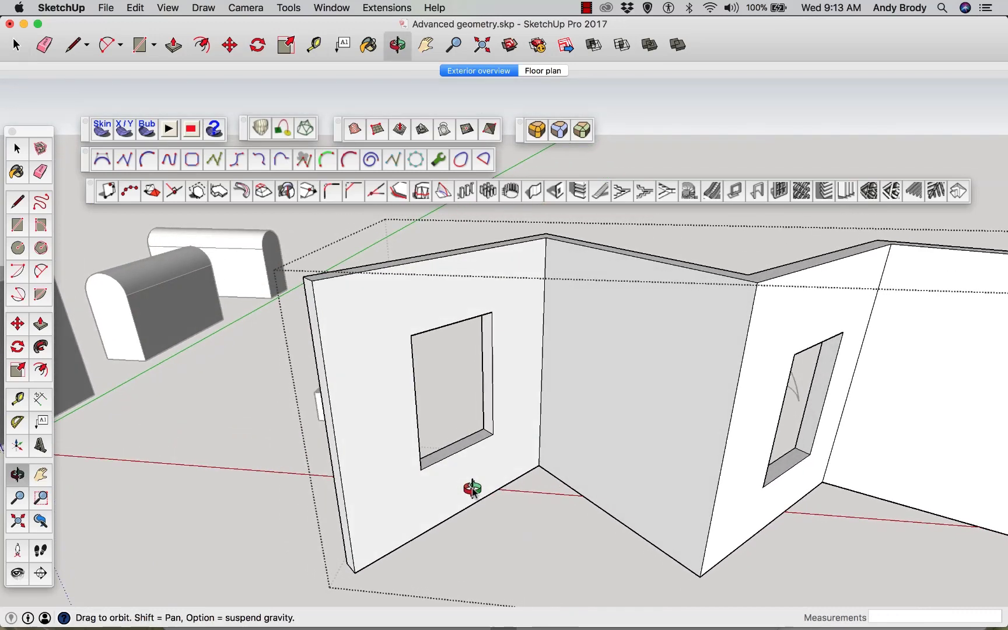
pyautogui.press('space')
pyautogui.click(487, 421)
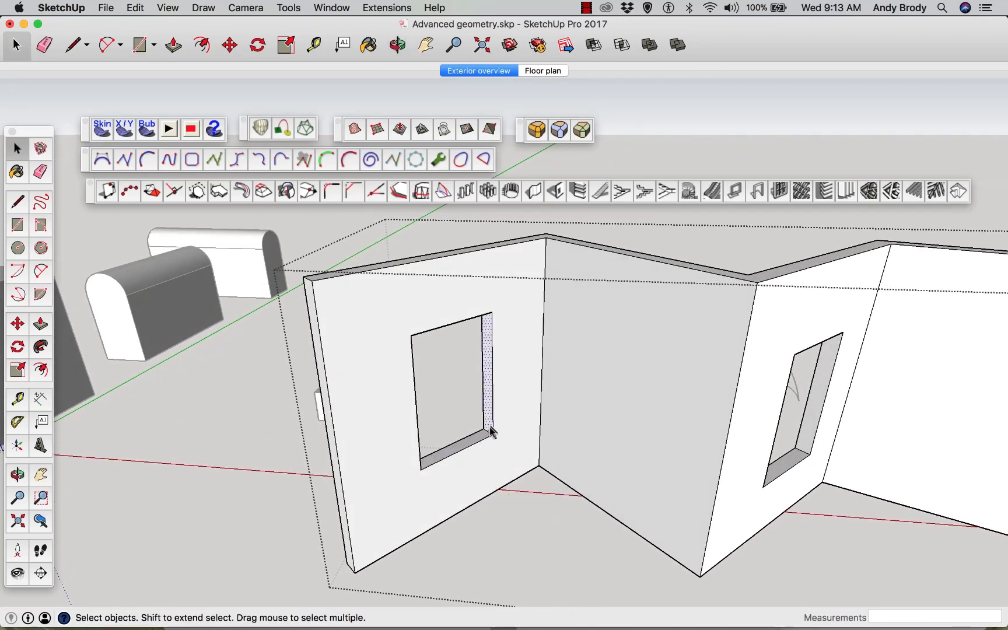
pyautogui.press('p')
pyautogui.click(491, 400)
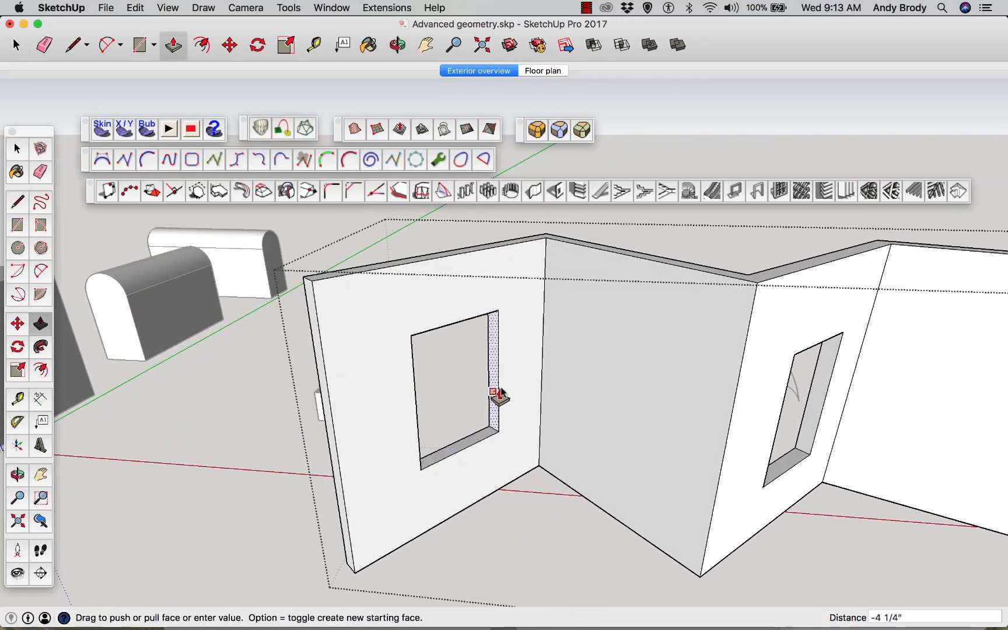
pyautogui.click(504, 388)
pyautogui.click(474, 442)
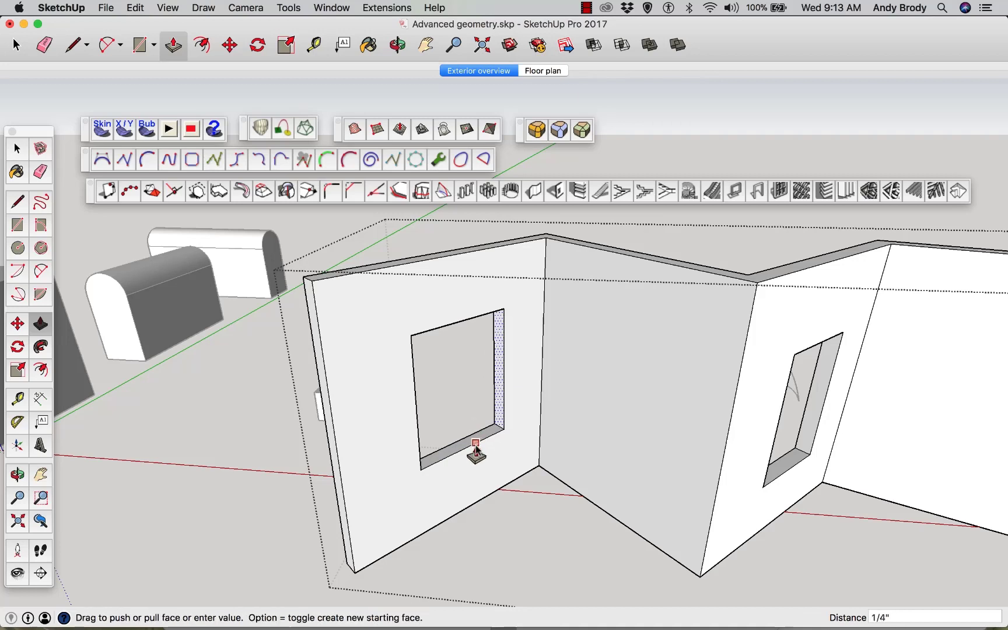
pyautogui.click(473, 443)
pyautogui.press('space')
pyautogui.click(473, 448)
pyautogui.press('p')
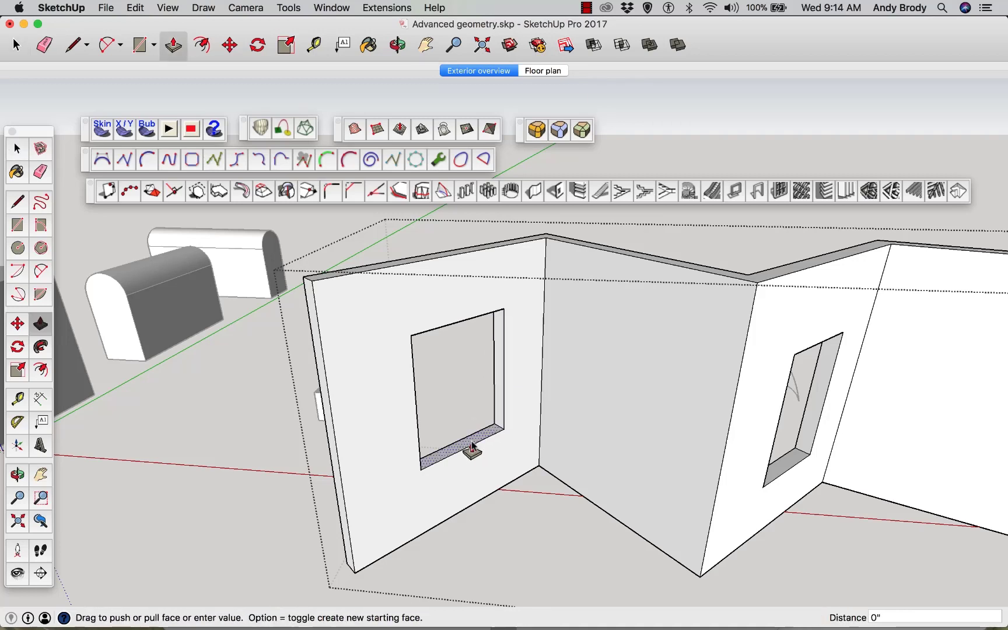
pyautogui.click(471, 446)
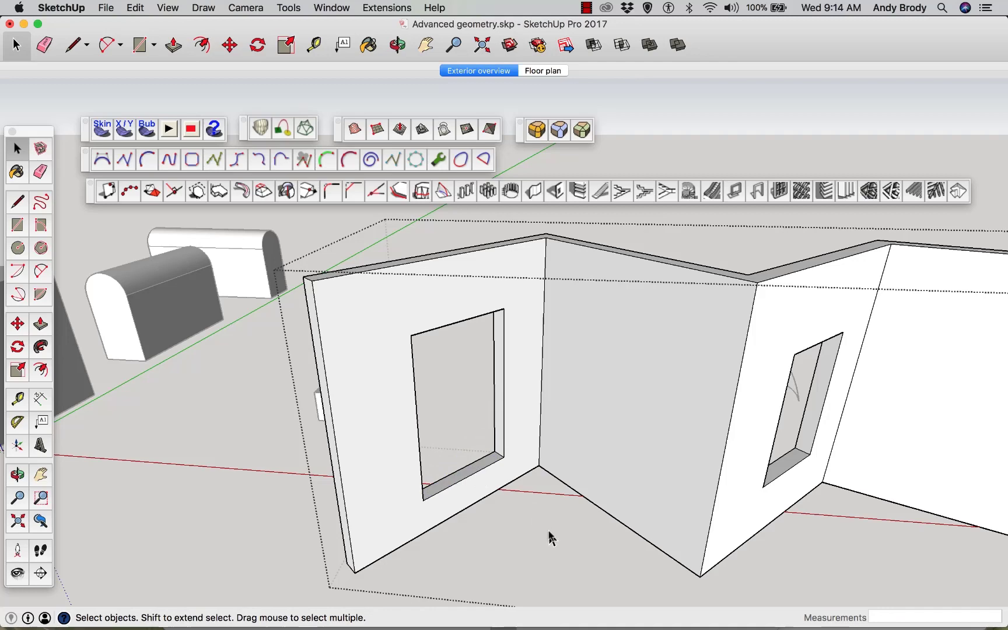
# Select the whole zigzag wall group and delete it
pyautogui.scroll(-3, 338, 444)
pyautogui.scroll(-2, 356, 439)
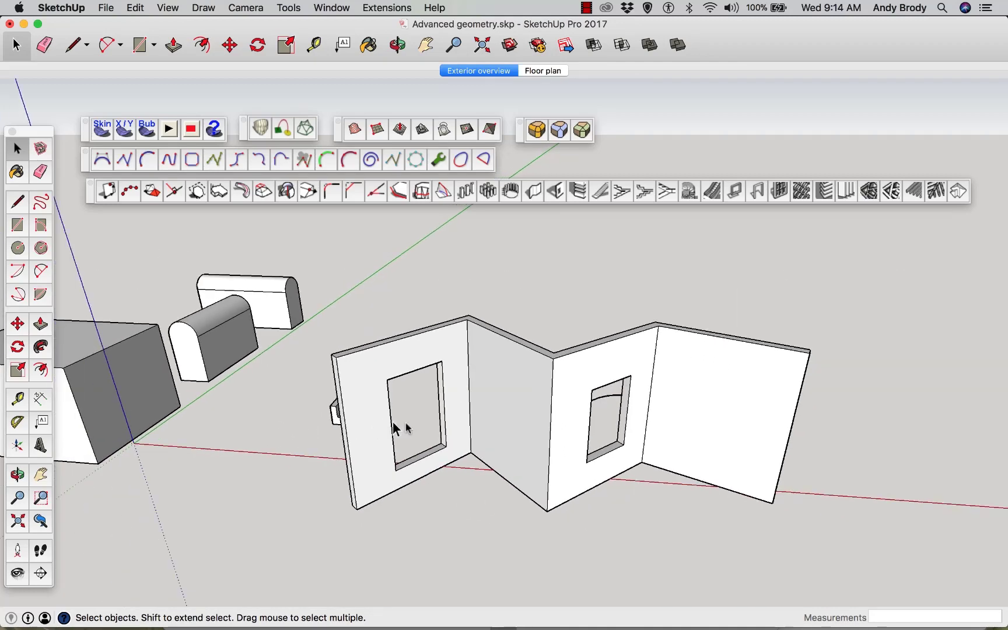
pyautogui.click(471, 434)
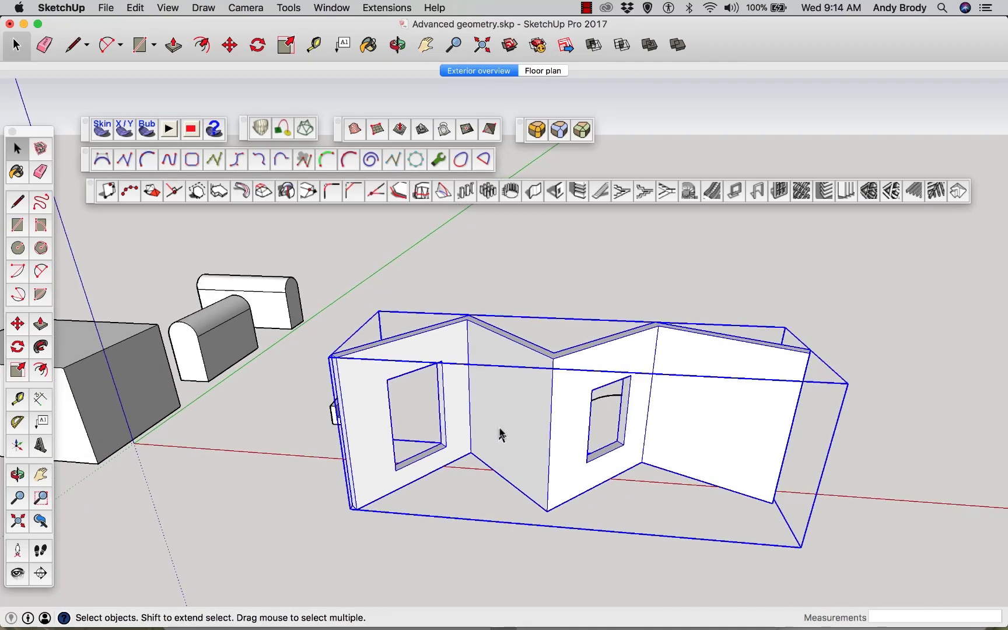
pyautogui.moveTo(500, 432); pyautogui.dragTo(634, 513, button='middle')
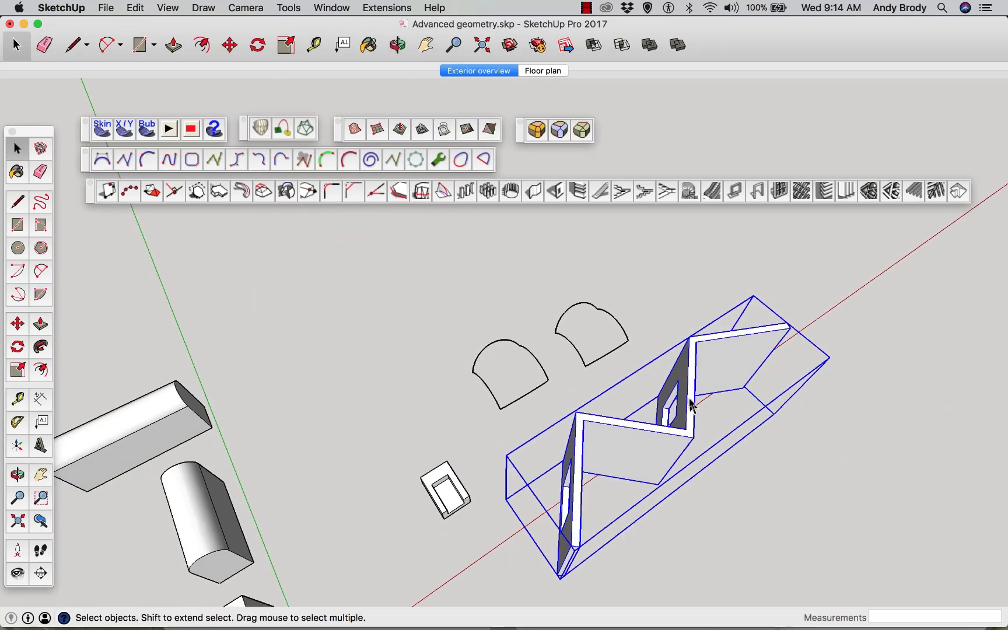
pyautogui.press('m')
pyautogui.click(766, 341)
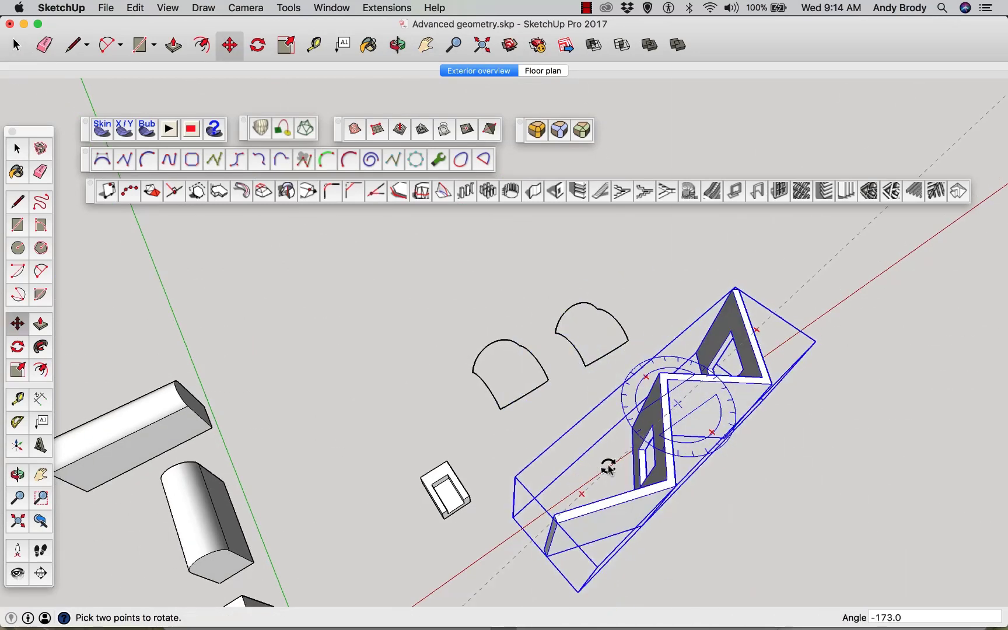
pyautogui.click(652, 473)
pyautogui.press('Delete')
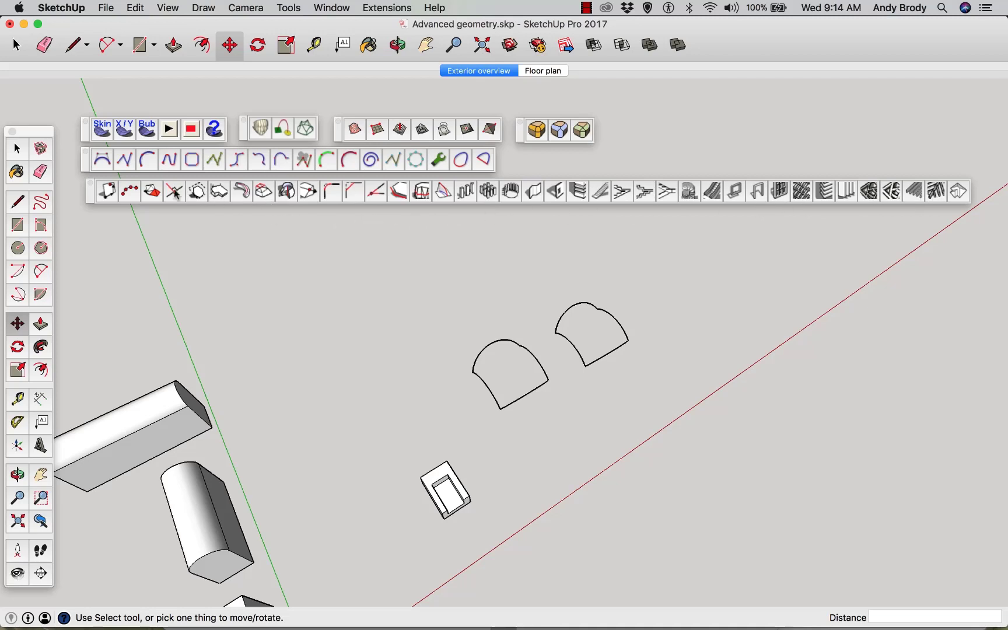
# Close the 1001bit tools toolbar
pyautogui.click(90, 184)
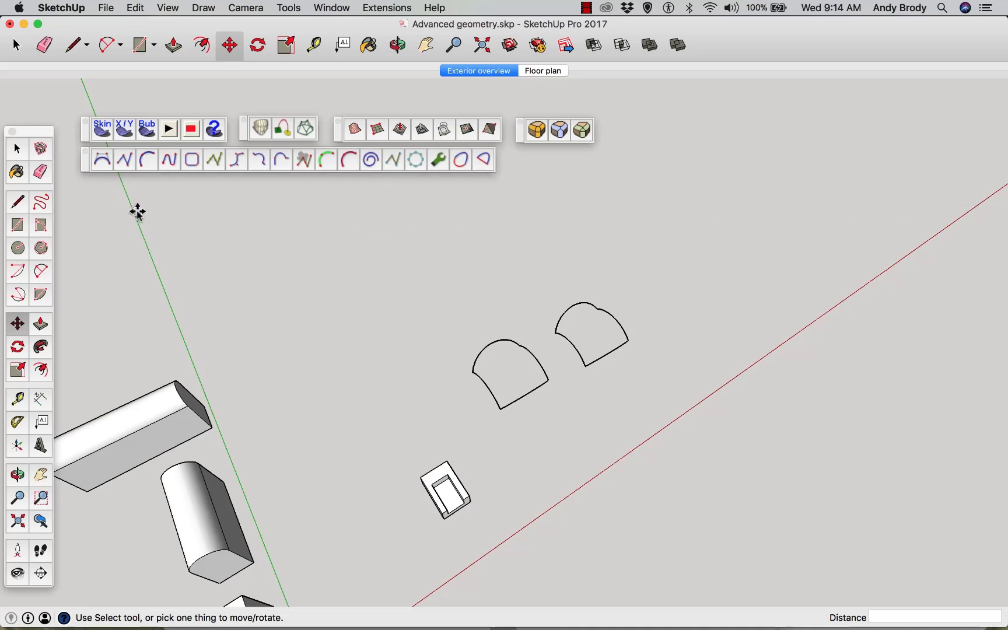
pyautogui.moveTo(438, 308); pyautogui.dragTo(338, 292, button='middle')
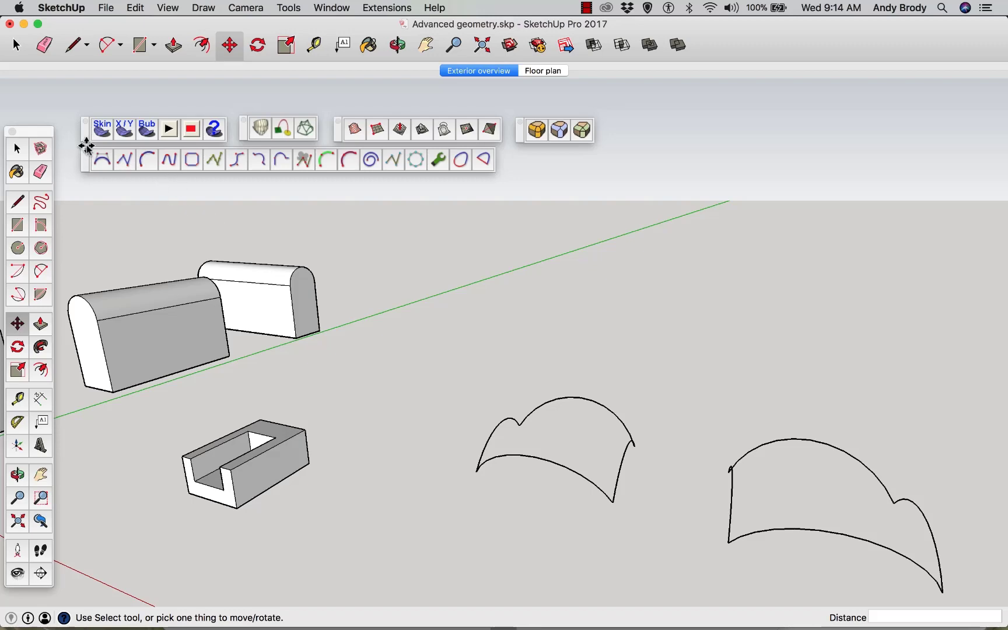
# Select the first set of boundary curves and generate a Skin surface across them with 20 net divisions
pyautogui.press('space')
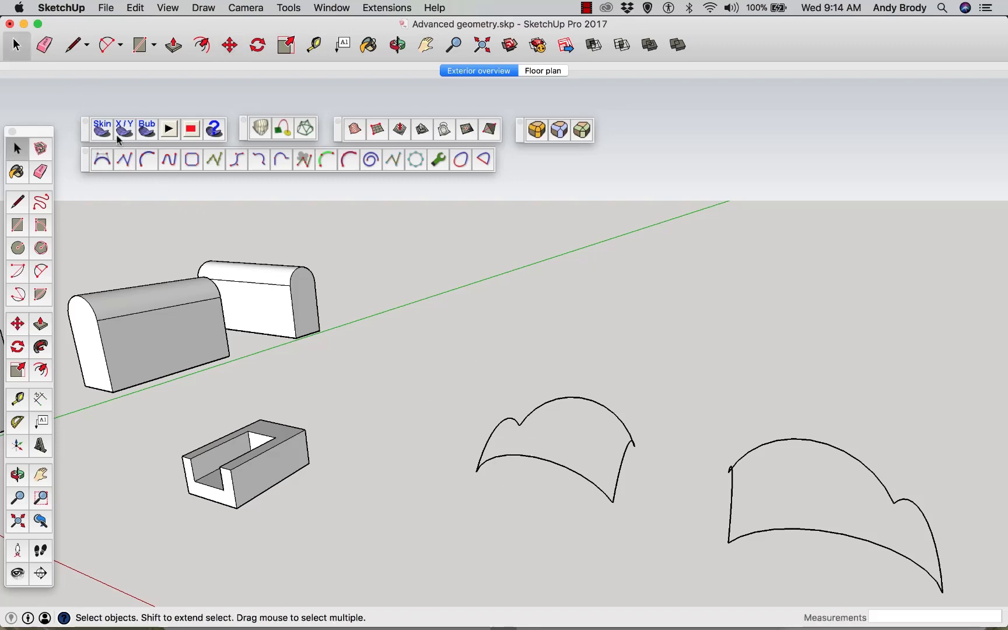
pyautogui.moveTo(546, 488); pyautogui.dragTo(655, 504, button='middle')
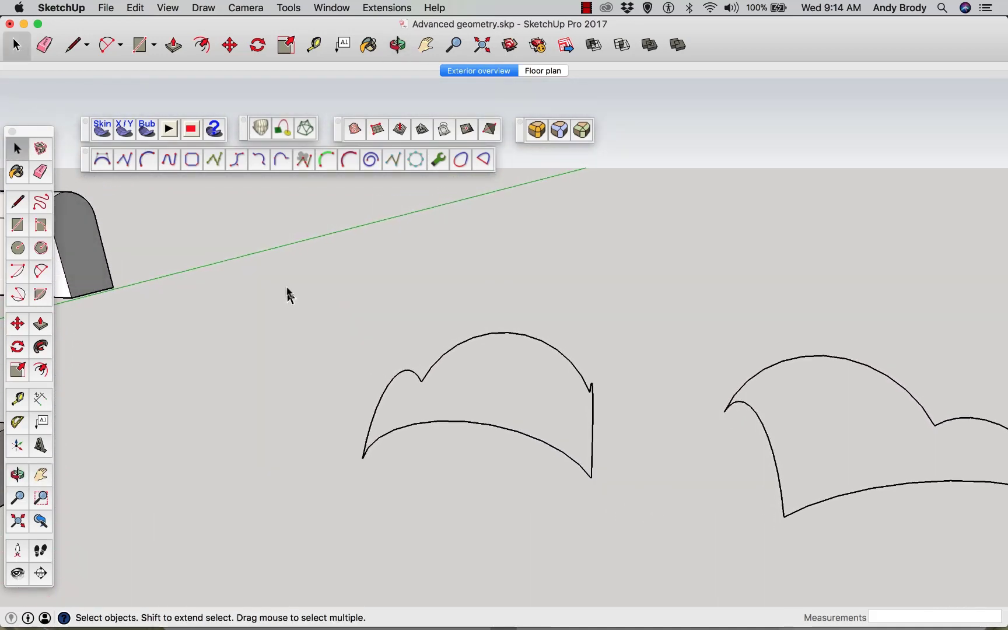
pyautogui.moveTo(284, 274); pyautogui.dragTo(615, 512)
pyautogui.click(102, 129)
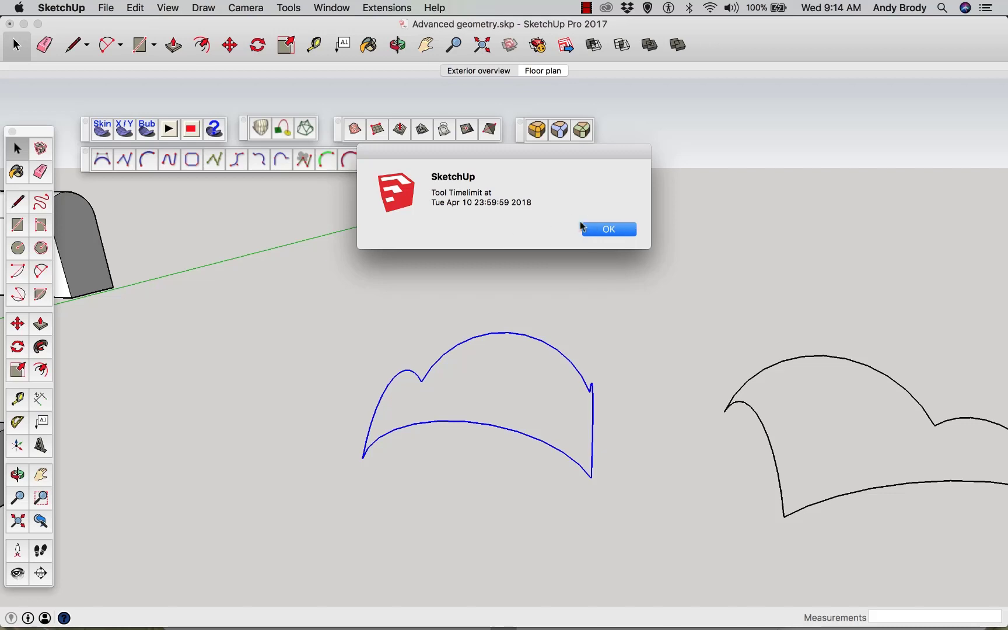
pyautogui.click(597, 229)
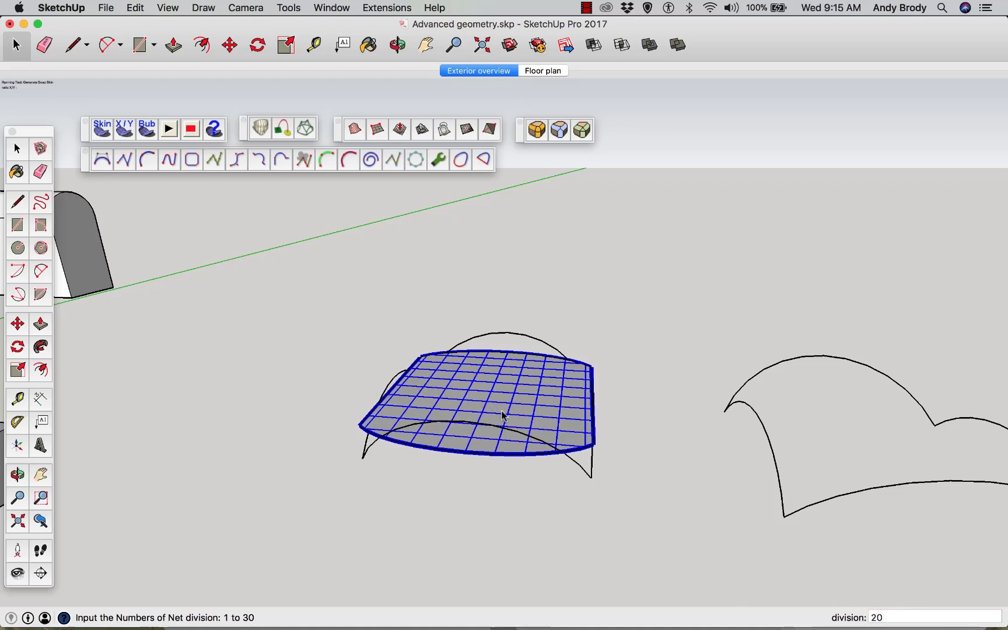
pyautogui.press('Return')
pyautogui.press('Return')
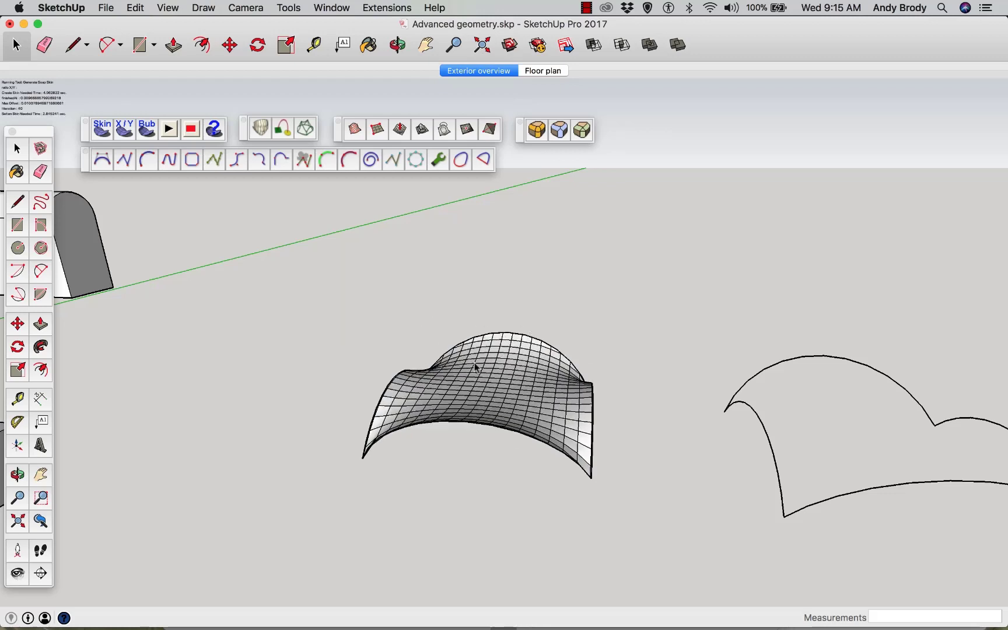
# Inflate the skin surface with the Bubble tool at pressure 200, then reapply it with pressure -150
pyautogui.moveTo(583, 431); pyautogui.dragTo(626, 515, button='middle')
pyautogui.scroll(5, 548, 452)
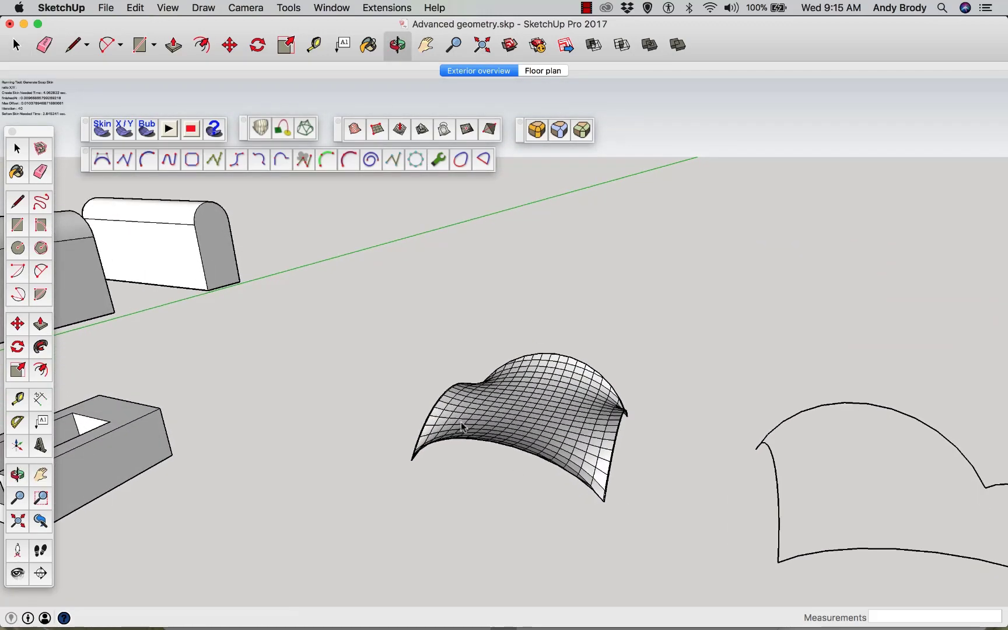
pyautogui.moveTo(601, 452); pyautogui.dragTo(544, 453, button='middle')
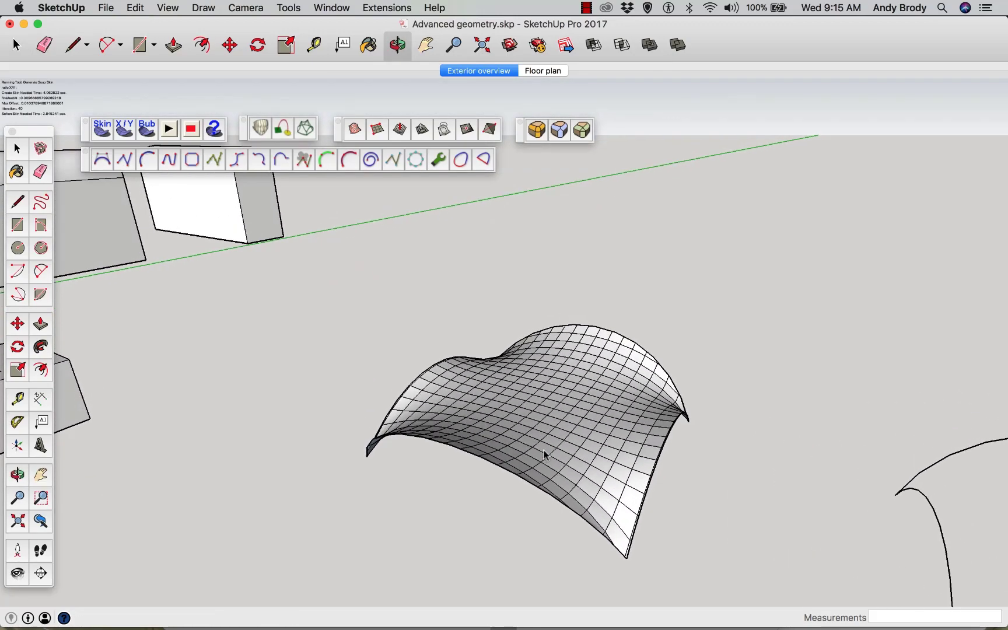
pyautogui.press('space')
pyautogui.click(510, 425)
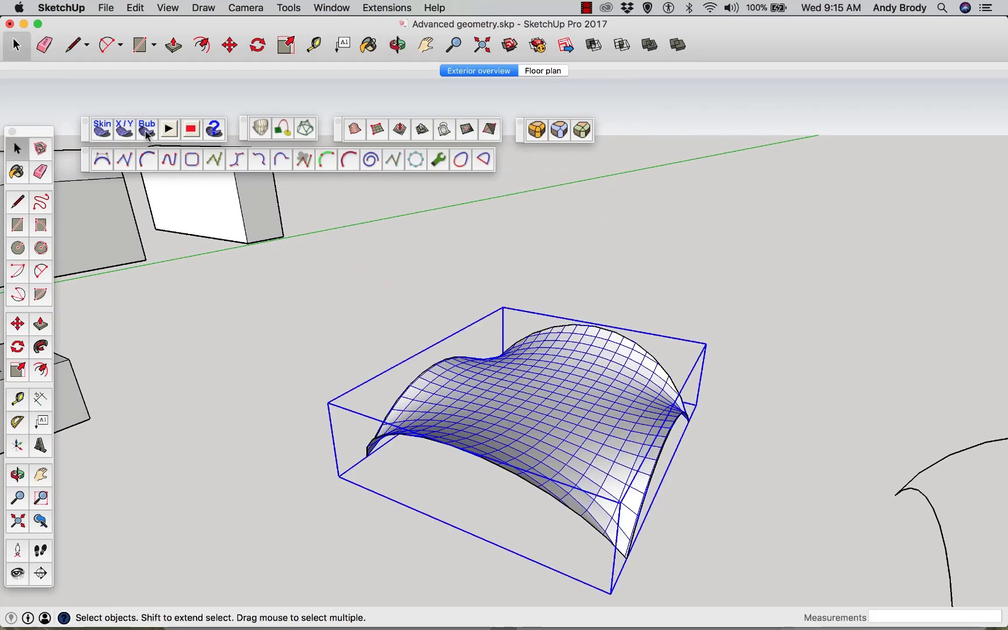
pyautogui.click(146, 132)
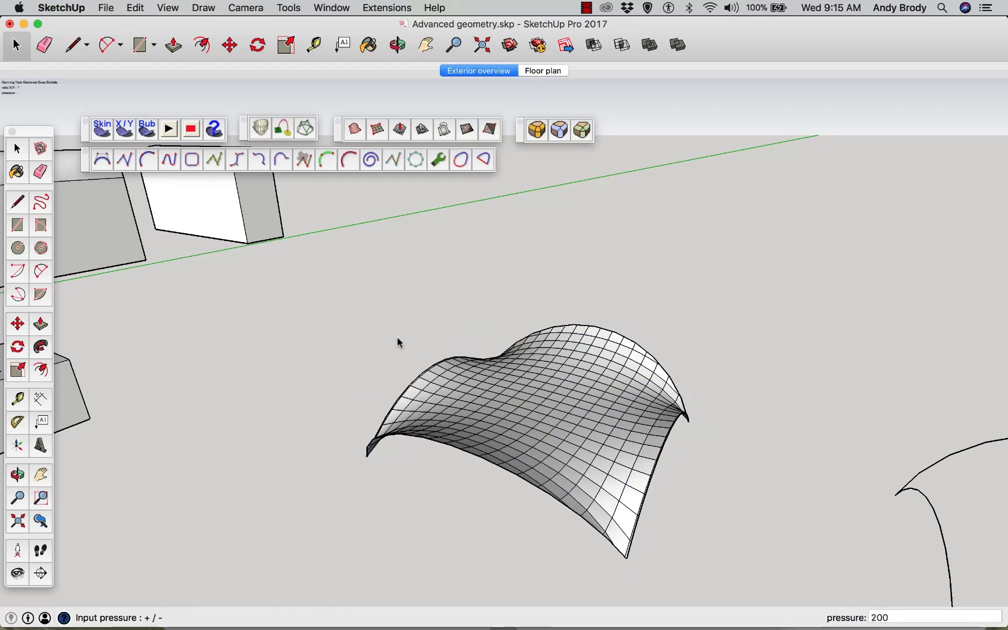
pyautogui.press('Return')
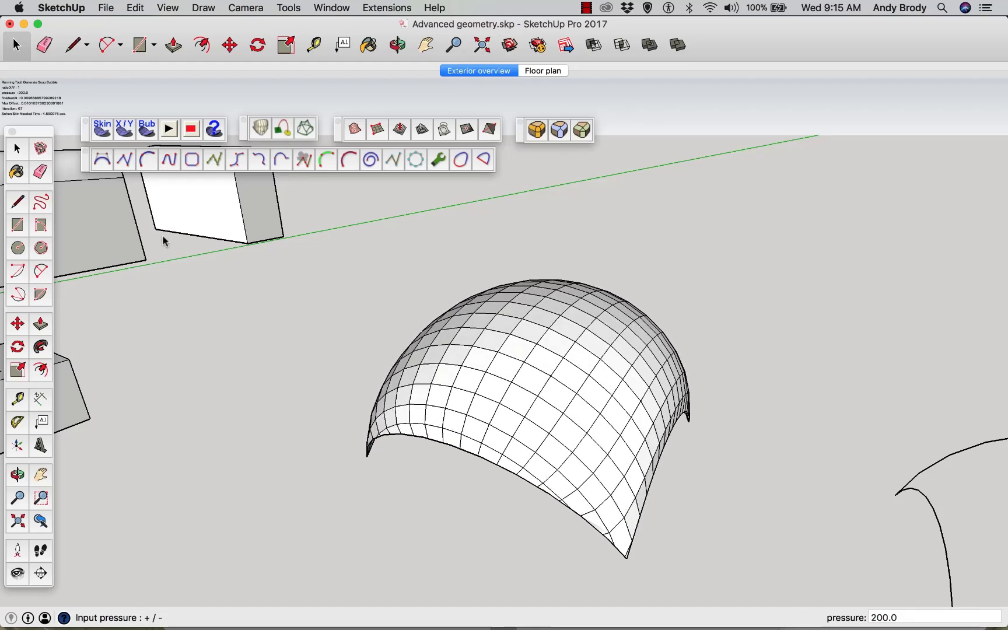
pyautogui.write('-150')
pyautogui.press('Return')
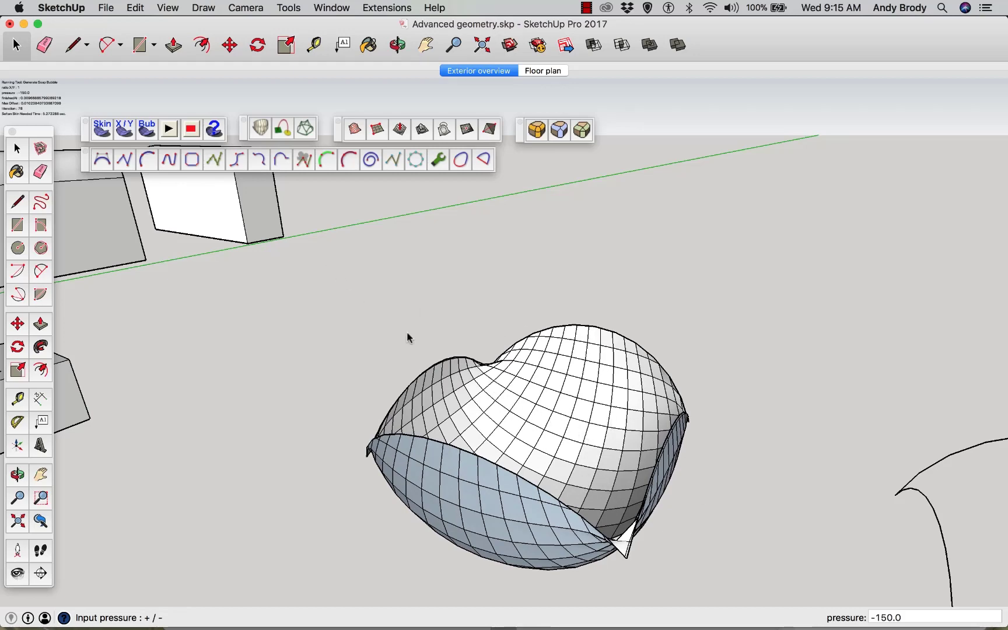
# Move the bubbled surface off its boundary curves to an open spot behind and to the side
pyautogui.moveTo(498, 425); pyautogui.dragTo(521, 431, button='middle')
pyautogui.press('space')
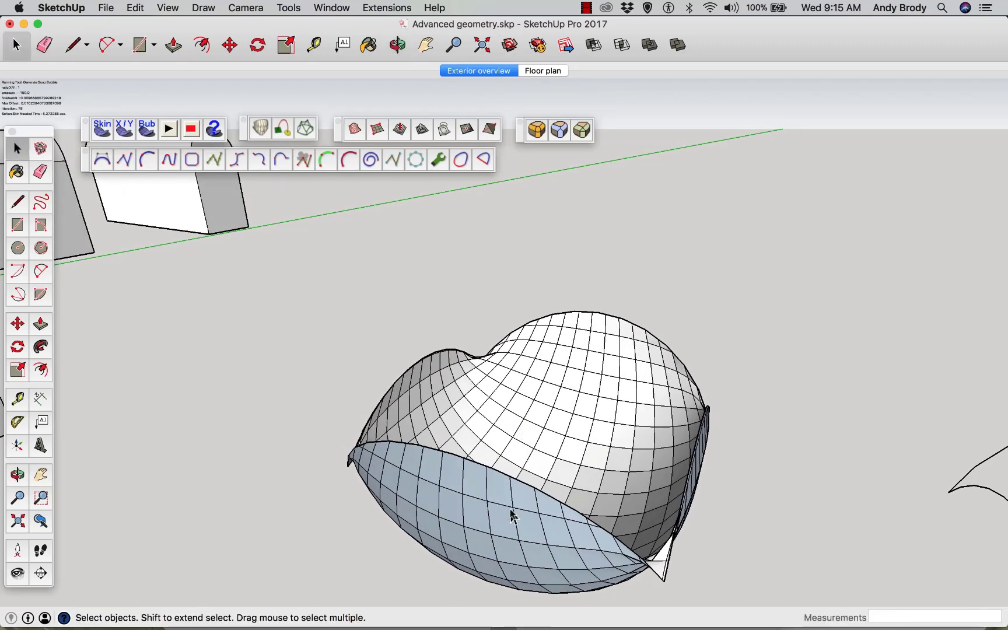
pyautogui.click(554, 496)
pyautogui.moveTo(473, 468); pyautogui.dragTo(320, 484, button='middle')
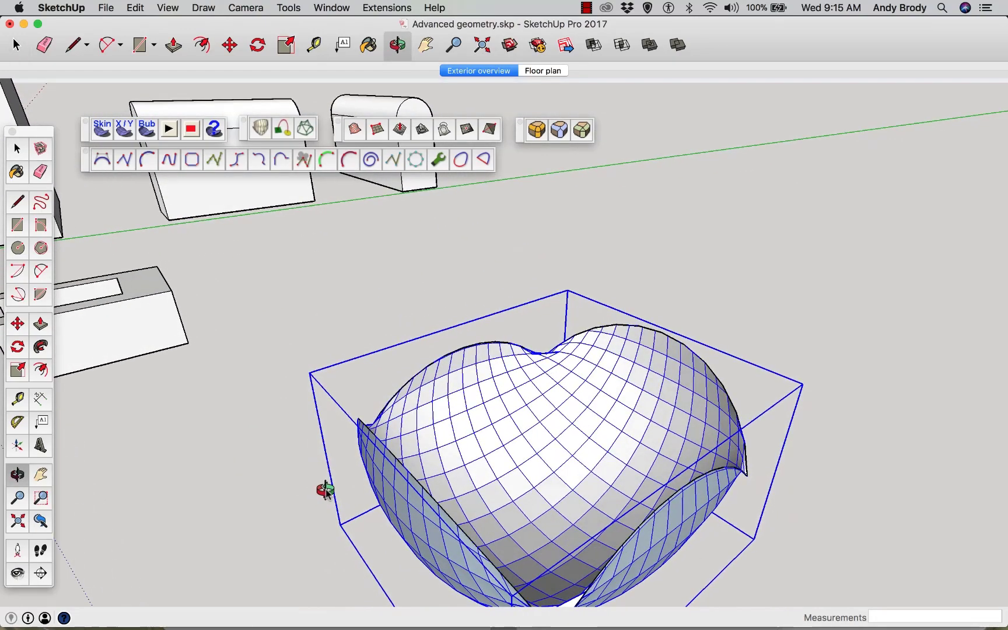
pyautogui.press('m')
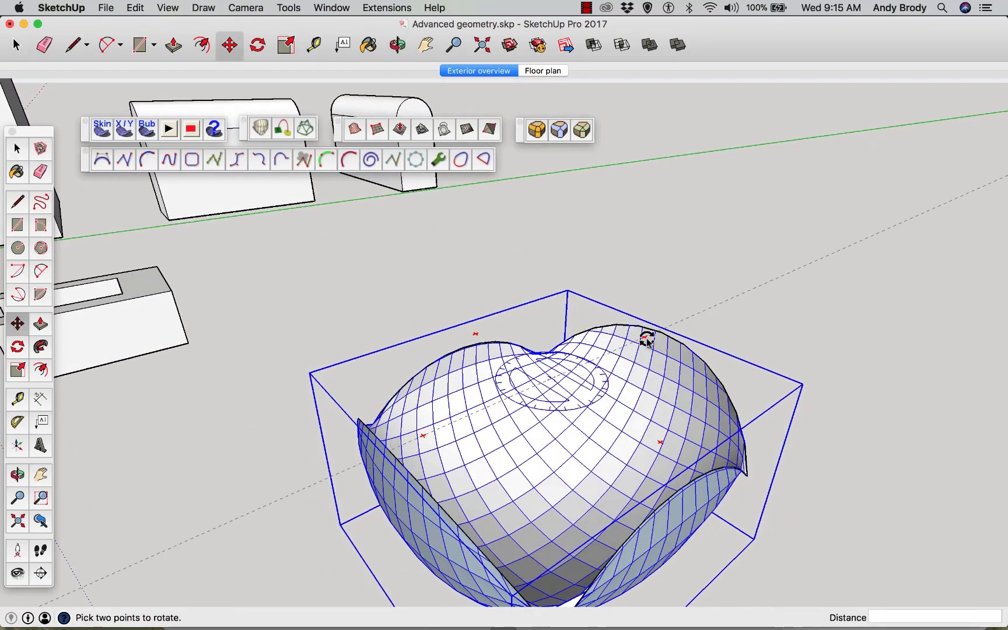
pyautogui.moveTo(647, 337); pyautogui.dragTo(685, 378)
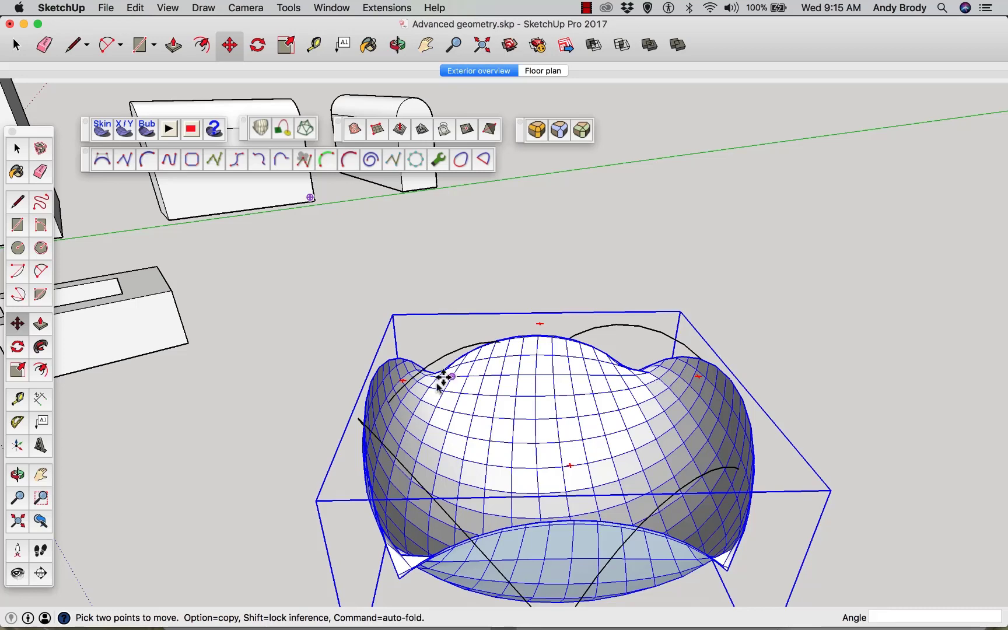
pyautogui.click(285, 428)
pyautogui.click(624, 268)
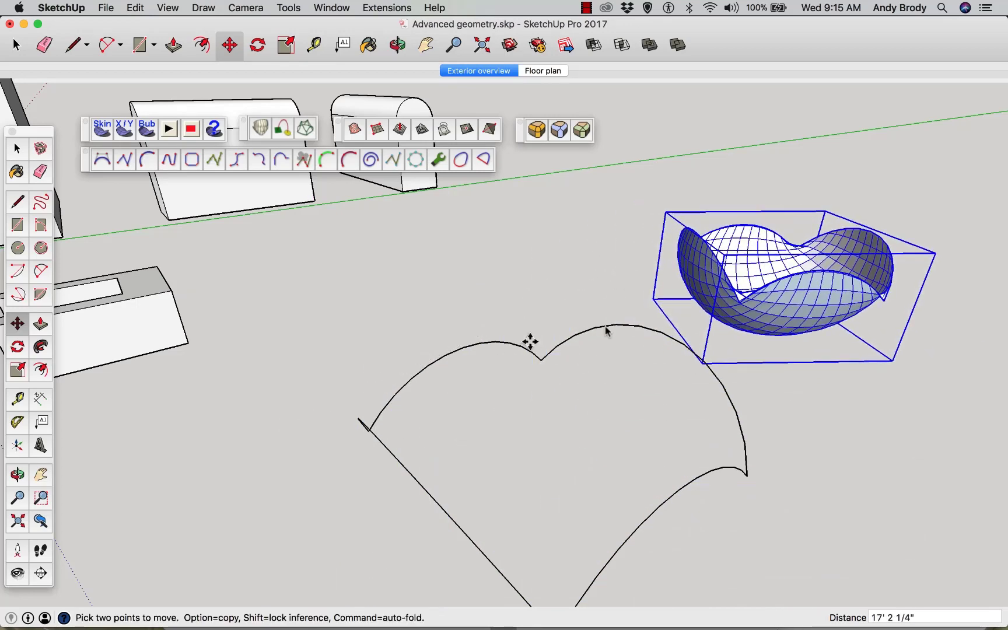
pyautogui.press('space')
pyautogui.click(630, 434)
# Select the second set of boundary curves for skinning
pyautogui.scroll(3, 677, 393)
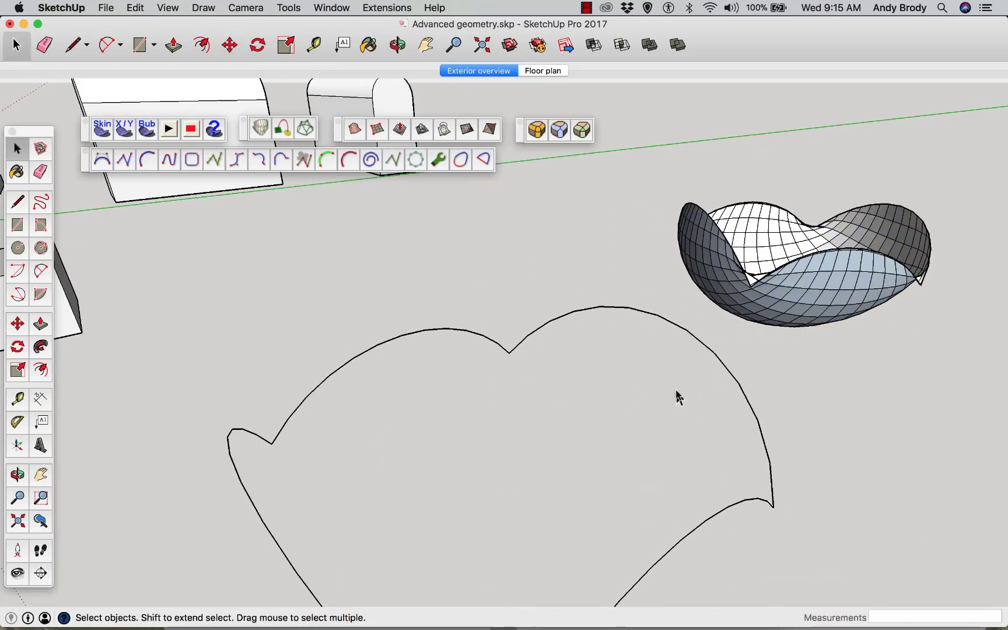
pyautogui.scroll(-8, 676, 393)
pyautogui.moveTo(676, 392); pyautogui.dragTo(828, 413, button='middle')
pyautogui.moveTo(414, 388); pyautogui.dragTo(308, 357, button='middle')
pyautogui.moveTo(444, 332); pyautogui.dragTo(465, 364, button='middle')
pyautogui.scroll(3, 425, 324)
pyautogui.moveTo(799, 485); pyautogui.dragTo(454, 265)
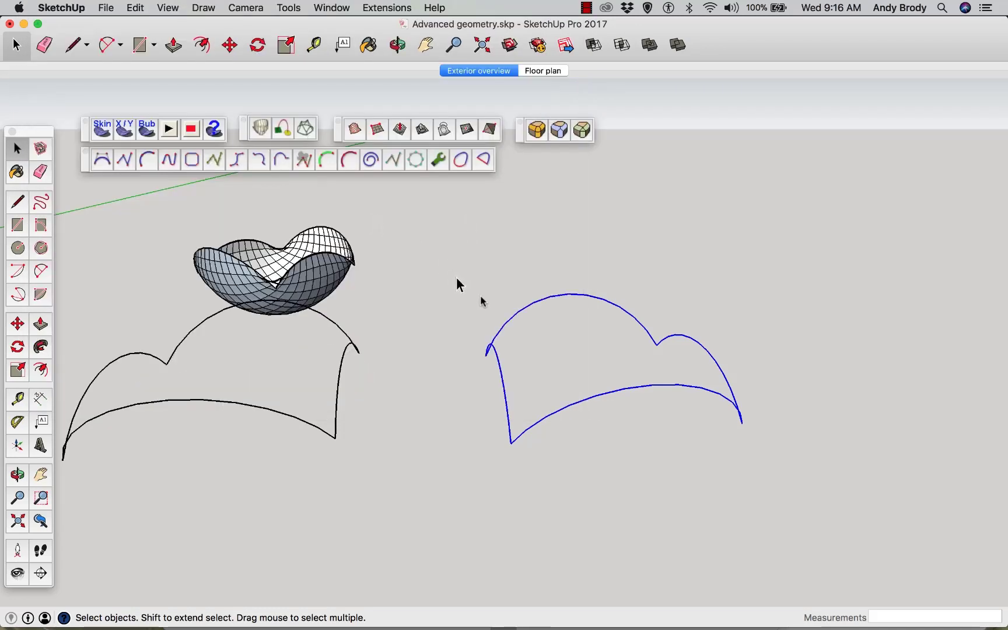
# Skin the second set of boundary curves with Curviloft and set the interpolation factor to 10
pyautogui.click(309, 136)
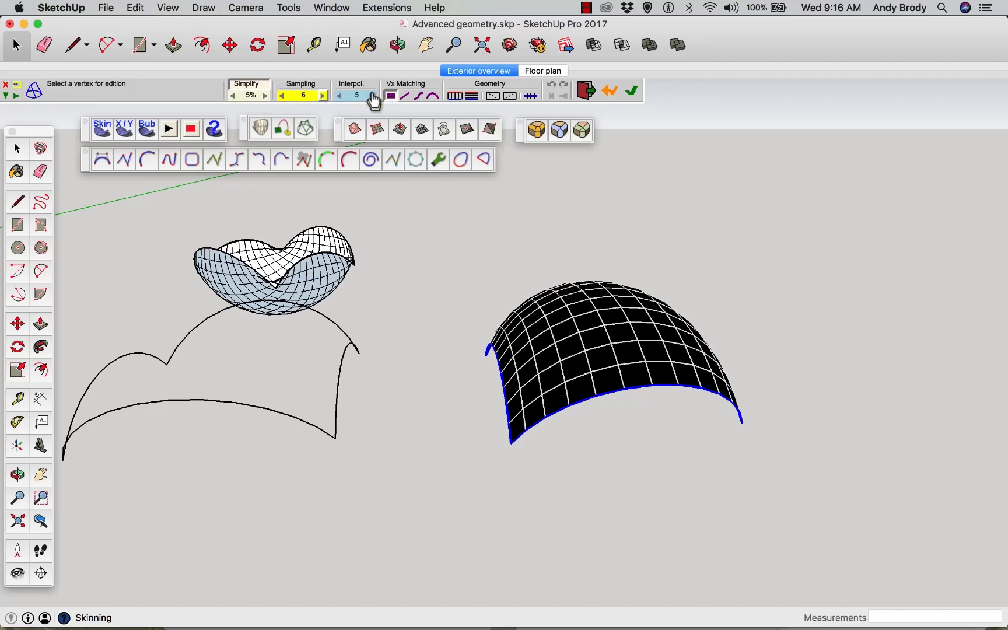
pyautogui.click(374, 100)
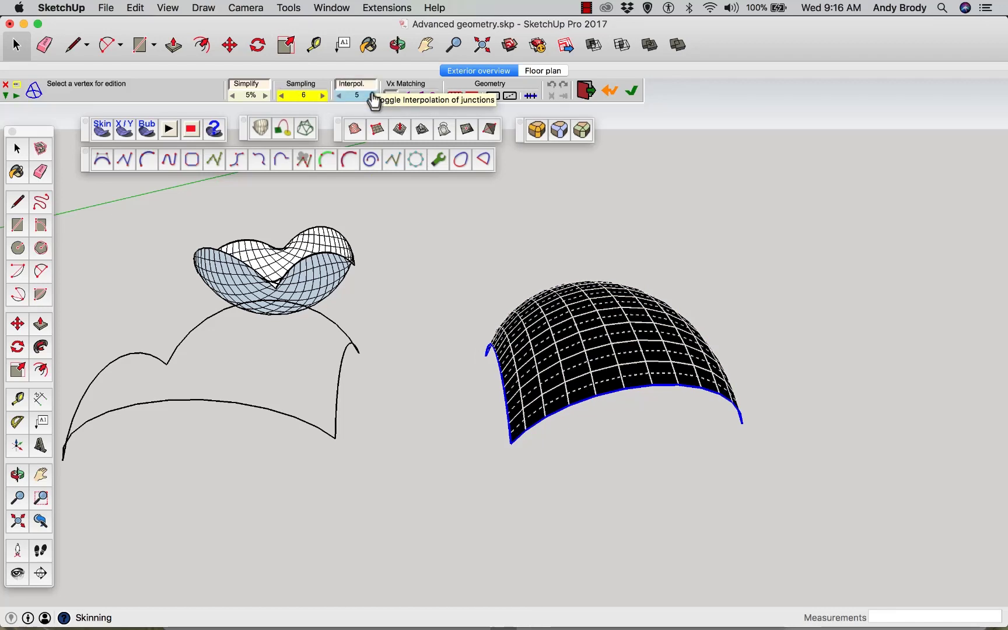
pyautogui.click(365, 100)
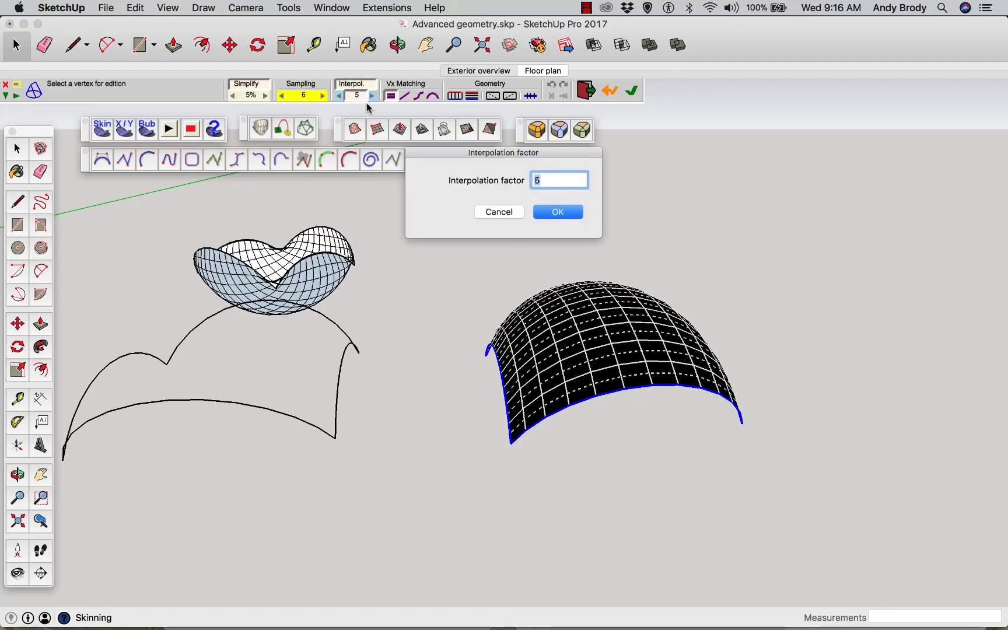
pyautogui.write('10')
pyautogui.press('Return')
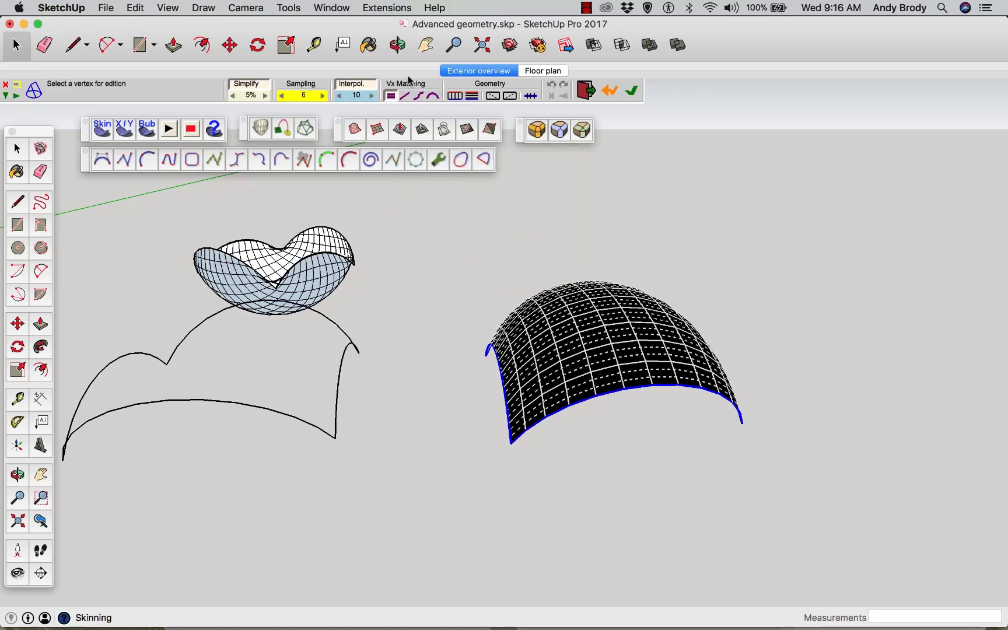
# Change the vertex matching mode, raise Simplify to 8%, and validate the skin surface
pyautogui.click(432, 97)
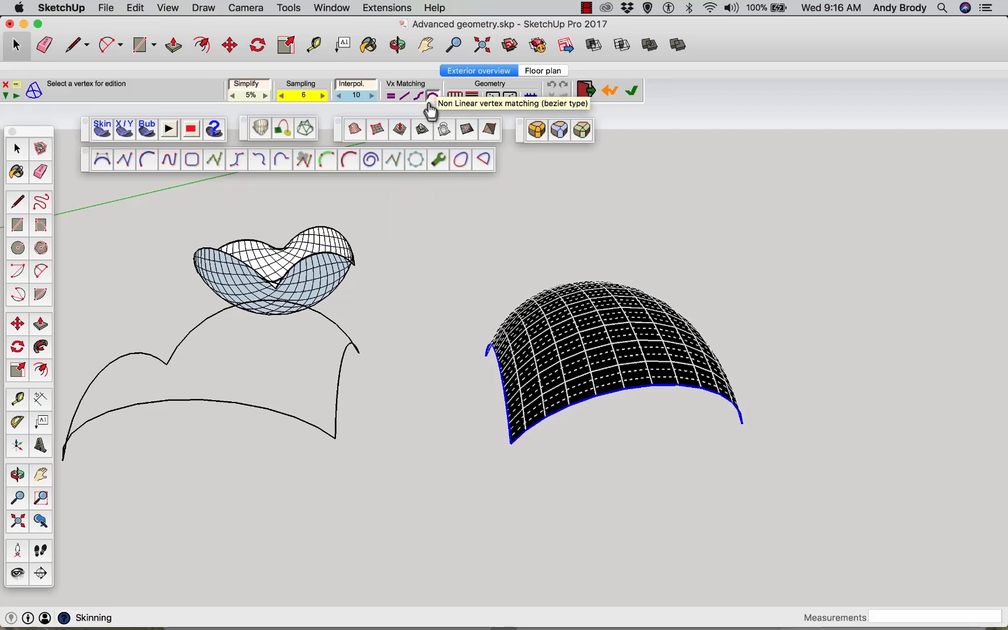
pyautogui.click(418, 97)
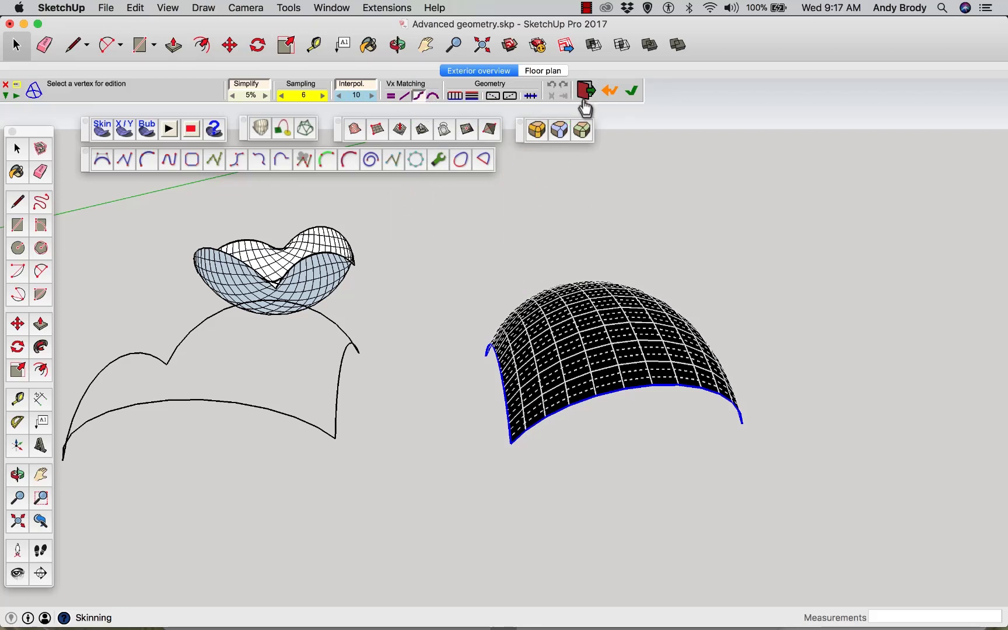
pyautogui.click(265, 95)
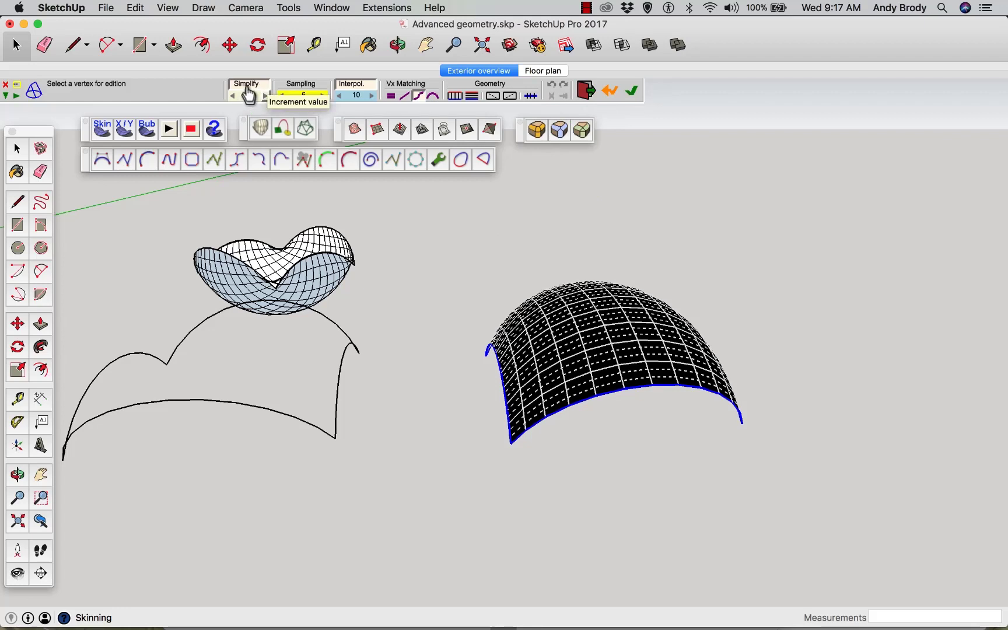
pyautogui.click(266, 96)
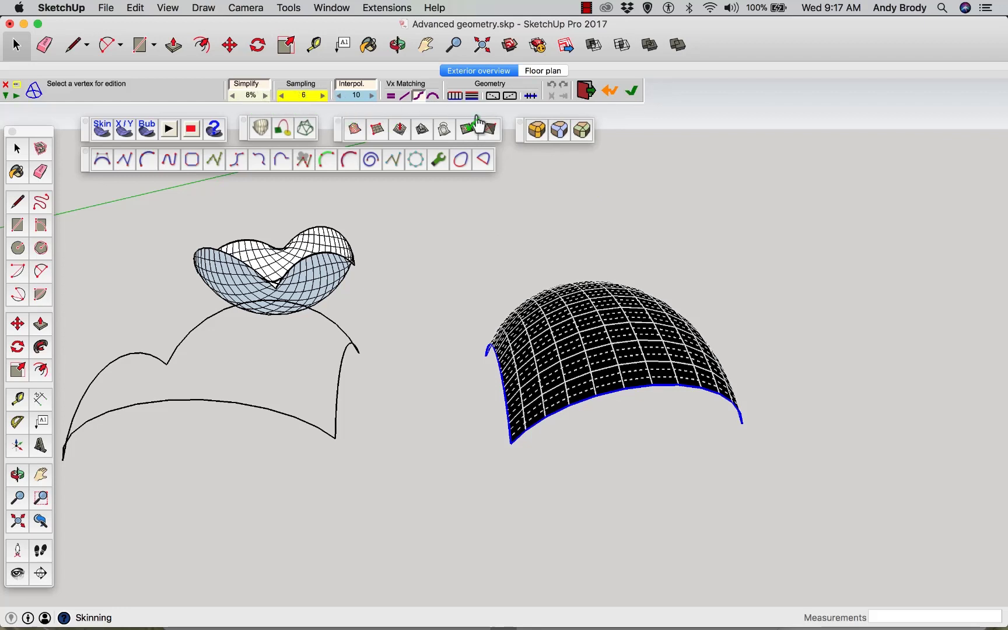
pyautogui.click(632, 91)
# Show hidden geometry to reveal the mesh edges of the new skin surface
pyautogui.press('o')
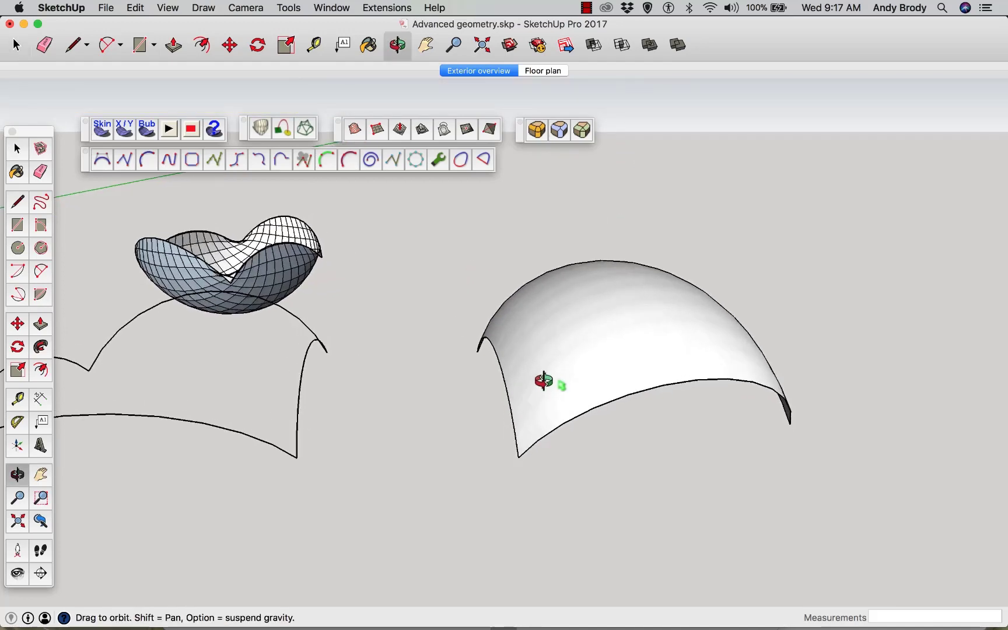
pyautogui.moveTo(546, 380); pyautogui.dragTo(515, 443)
pyautogui.press('space')
pyautogui.scroll(4, 535, 425)
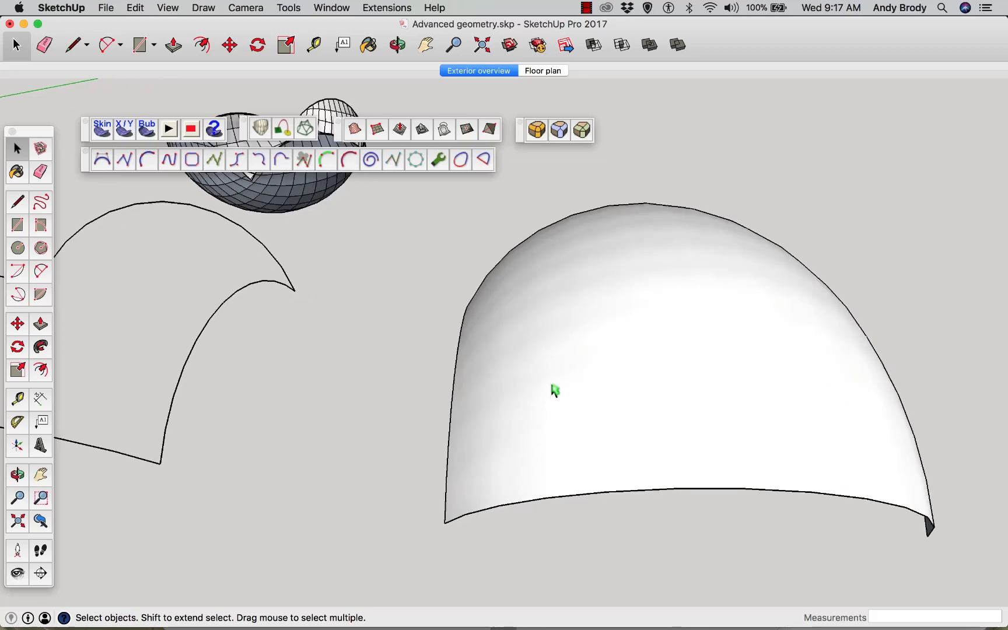
pyautogui.moveTo(553, 389); pyautogui.dragTo(623, 402, button='middle')
pyautogui.scroll(-2, 622, 406)
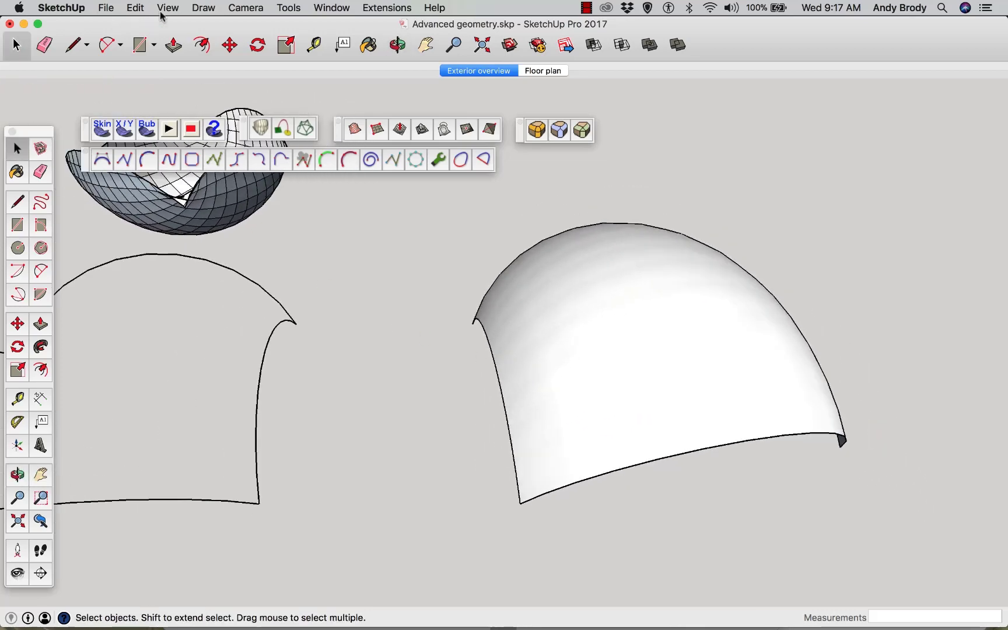
pyautogui.click(165, 8)
pyautogui.click(198, 94)
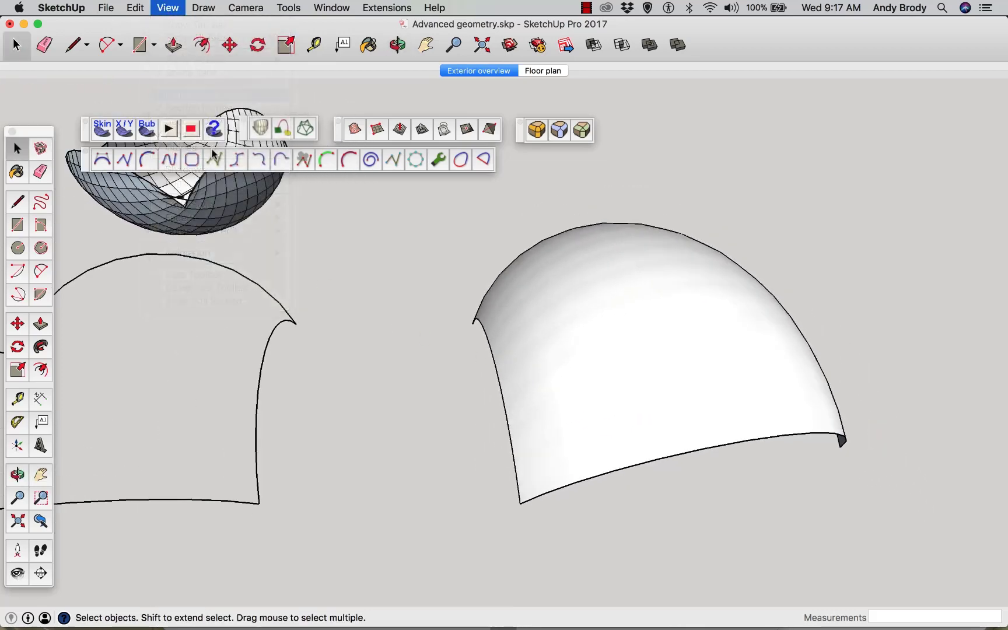
# Soften and smooth the edges of the bubbled surface group at 180 degrees between normals
pyautogui.click(207, 210)
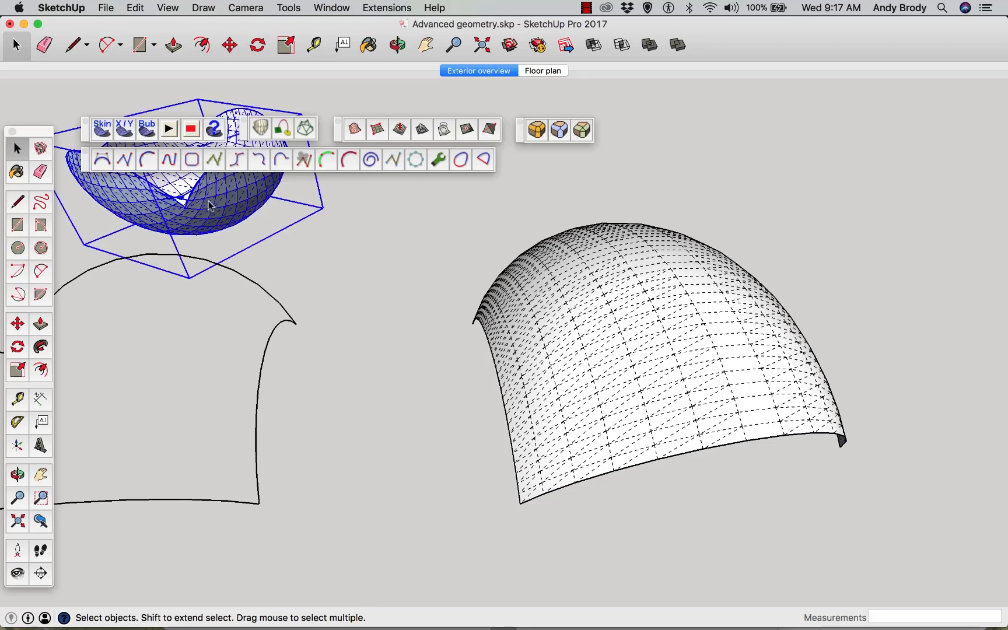
pyautogui.rightClick(210, 206)
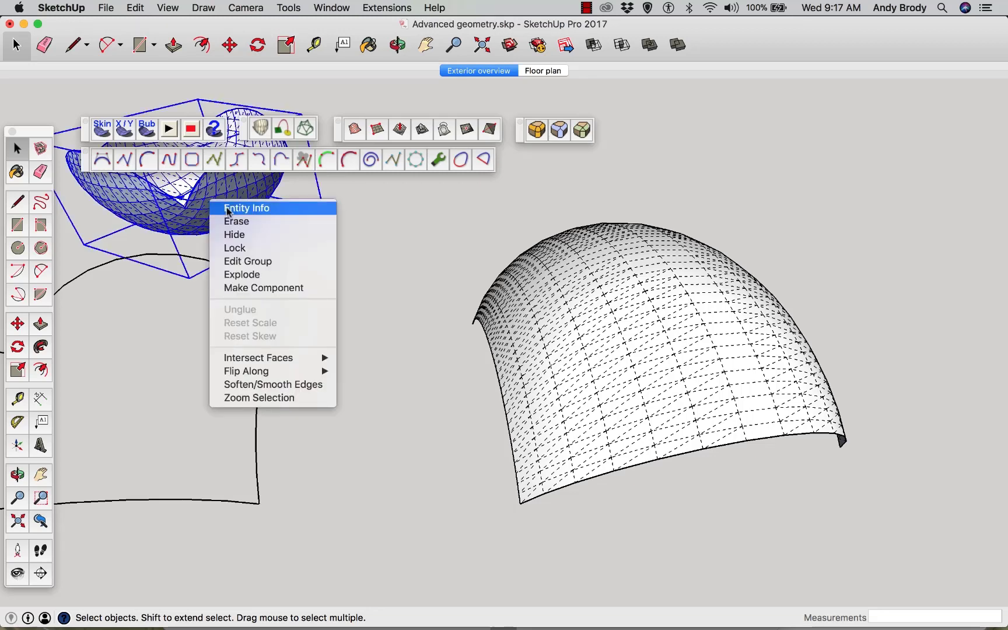
pyautogui.click(268, 387)
pyautogui.click(586, 230)
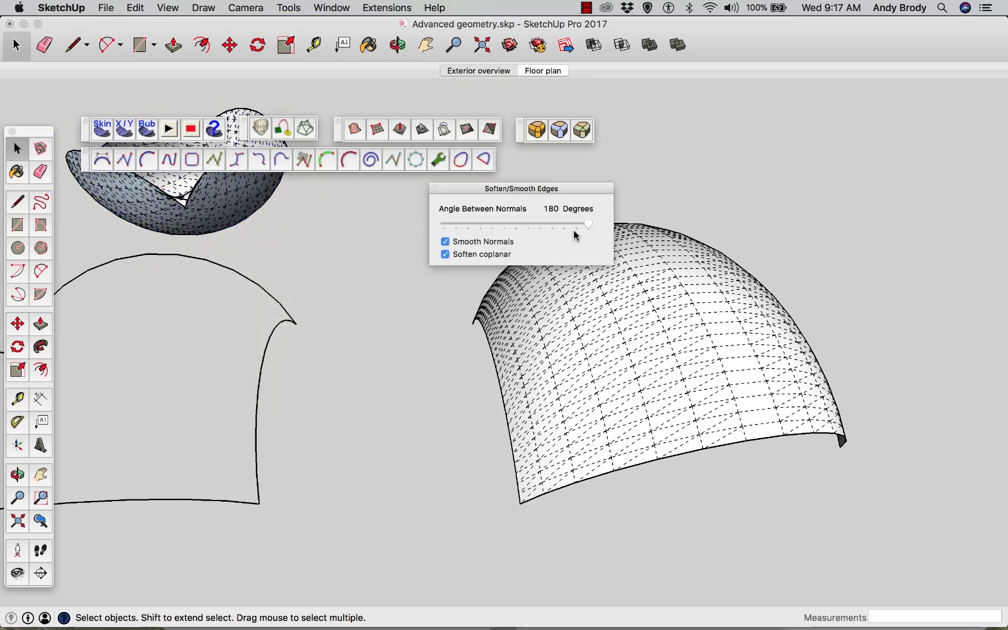
pyautogui.click(434, 189)
# Turn hidden geometry display off again
pyautogui.click(286, 270)
pyautogui.moveTo(298, 264); pyautogui.dragTo(400, 270, button='middle')
pyautogui.moveTo(413, 335); pyautogui.dragTo(233, 336, button='middle')
pyautogui.click(135, 7)
pyautogui.moveTo(167, 8)
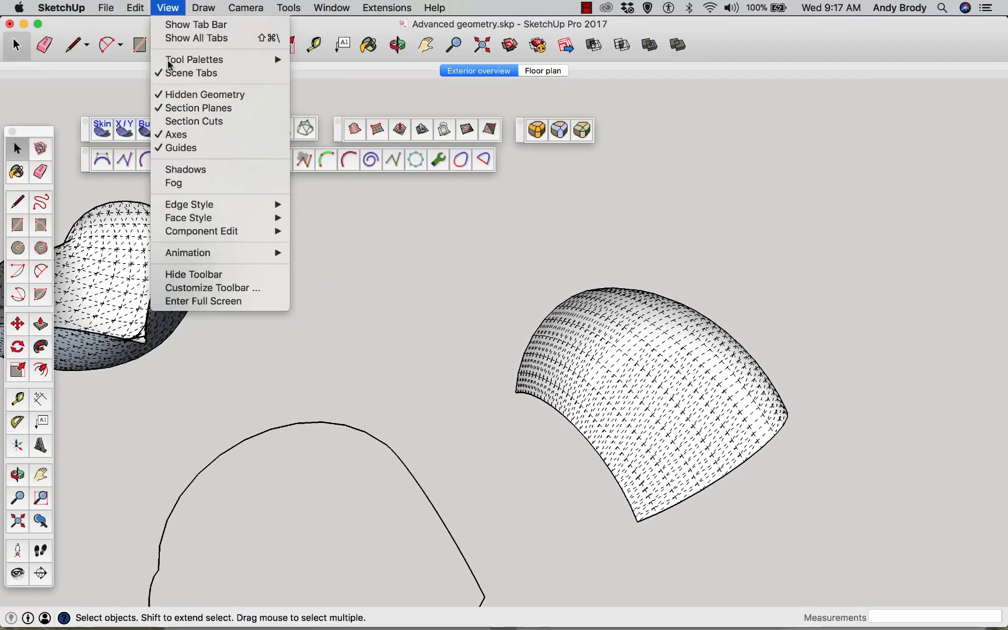
pyautogui.click(186, 94)
pyautogui.moveTo(127, 305); pyautogui.dragTo(197, 279, button='middle')
pyautogui.scroll(-5, 197, 280)
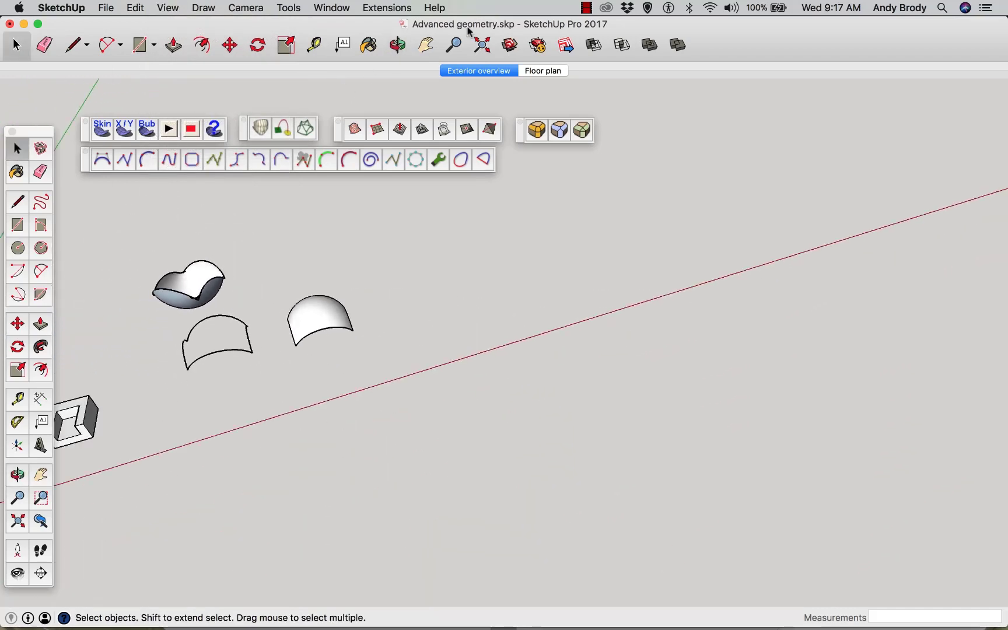
# Close the Curviloft and Skin/Bubble toolbars and nudge the RoundCorner toolbar
pyautogui.click(425, 45)
pyautogui.moveTo(344, 277); pyautogui.dragTo(373, 363)
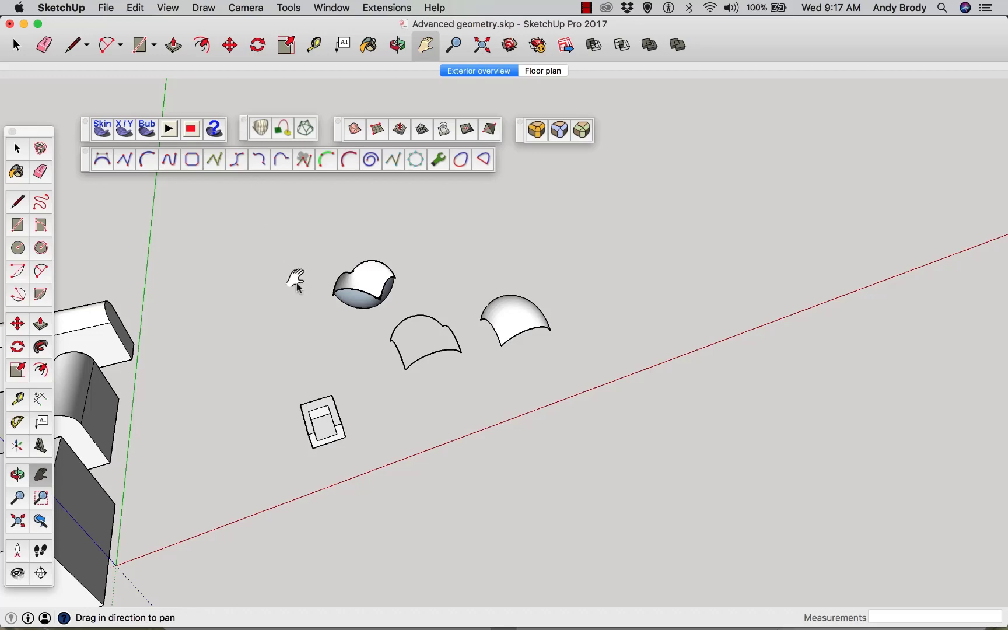
pyautogui.moveTo(296, 283); pyautogui.dragTo(499, 240)
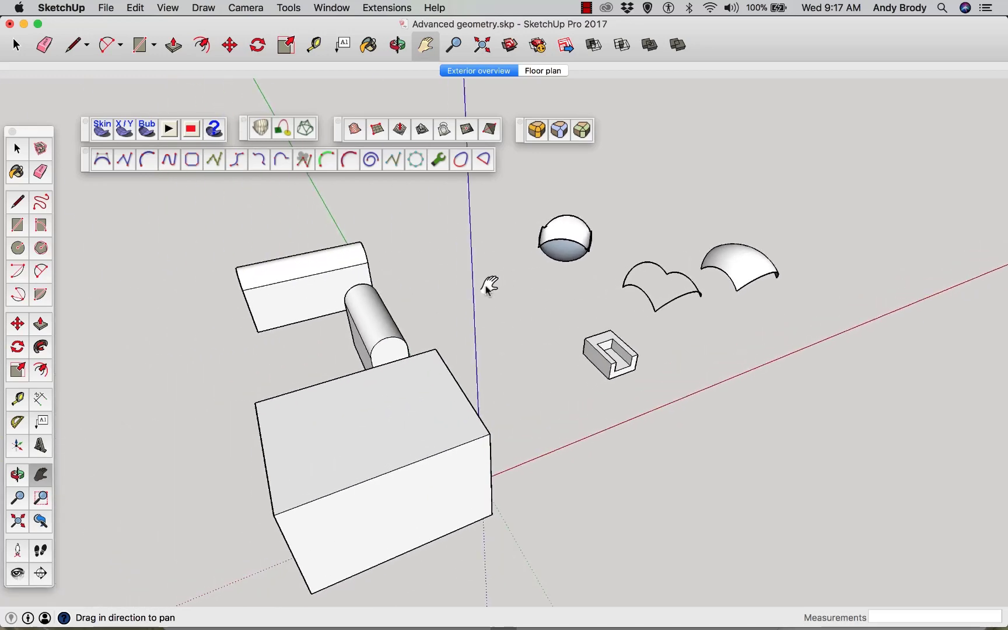
pyautogui.moveTo(461, 297)
pyautogui.mouseDown(button='middle')
pyautogui.moveTo(428, 304)
pyautogui.moveTo(457, 292)
pyautogui.mouseUp(button='middle')
pyautogui.moveTo(456, 292); pyautogui.dragTo(412, 286)
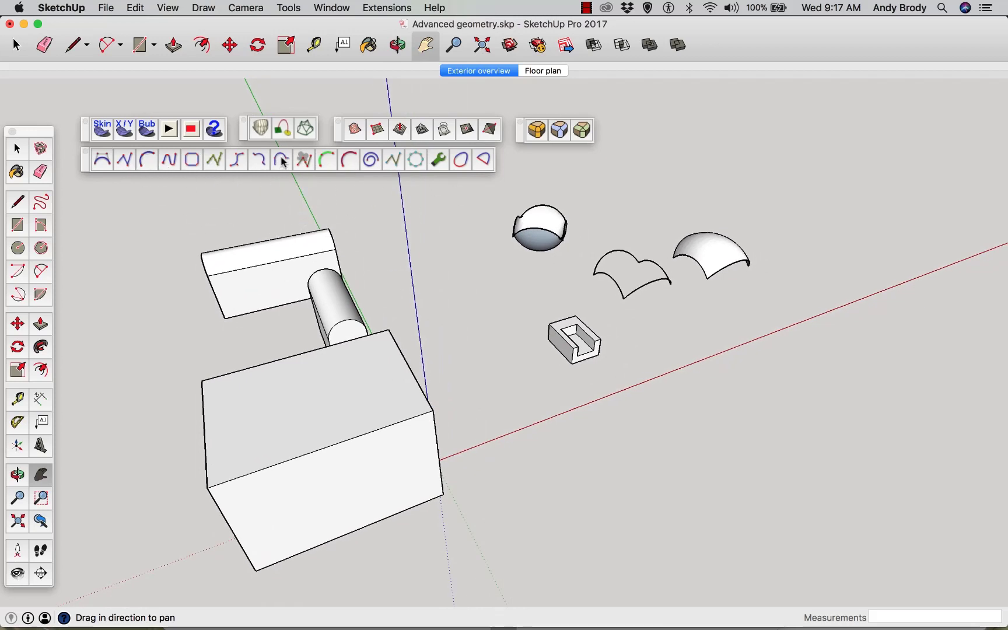
pyautogui.click(243, 119)
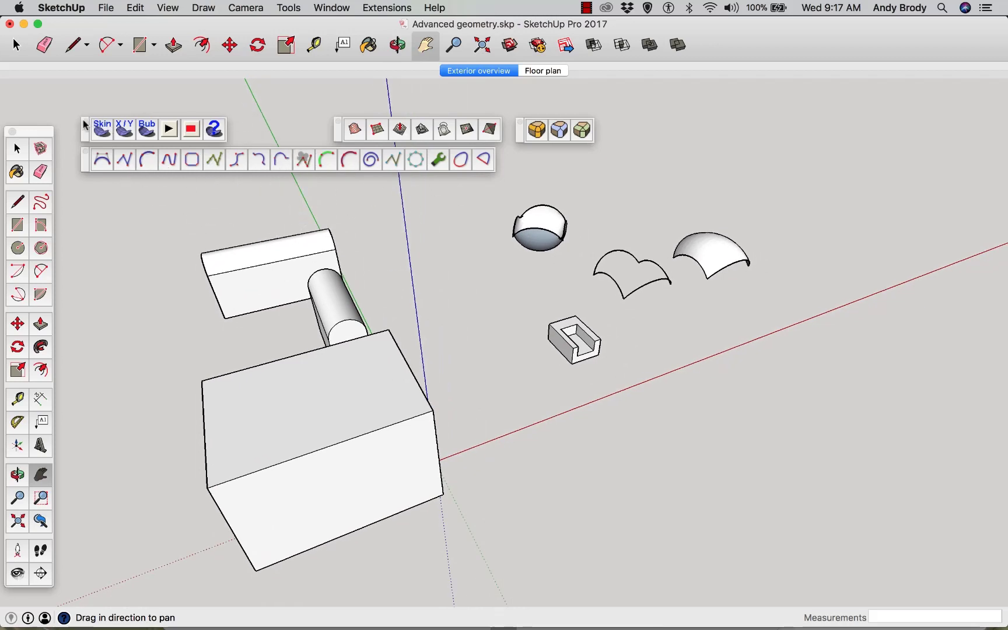
pyautogui.click(84, 121)
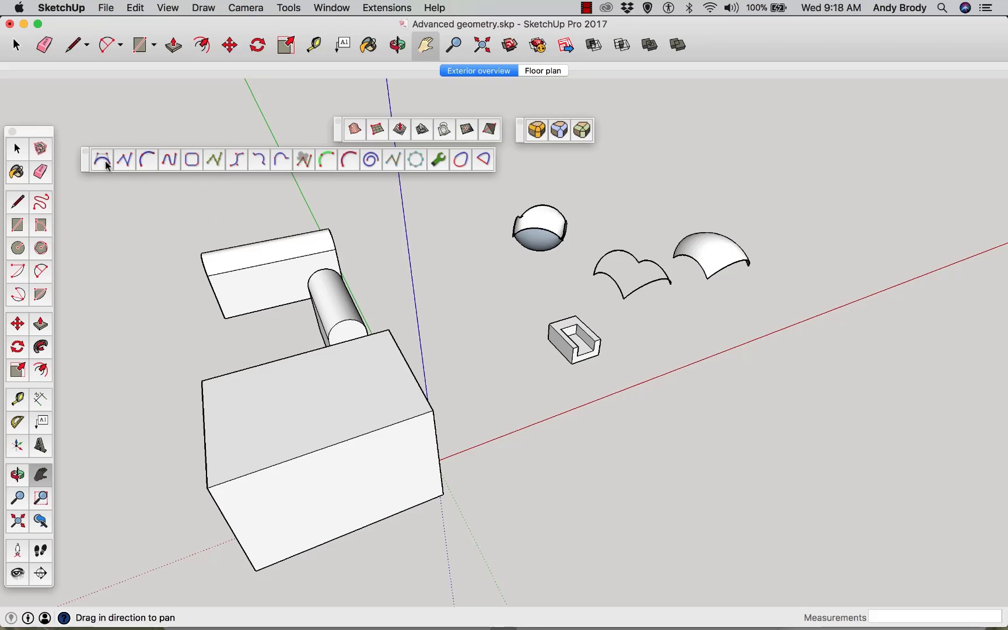
pyautogui.moveTo(523, 133); pyautogui.dragTo(525, 138)
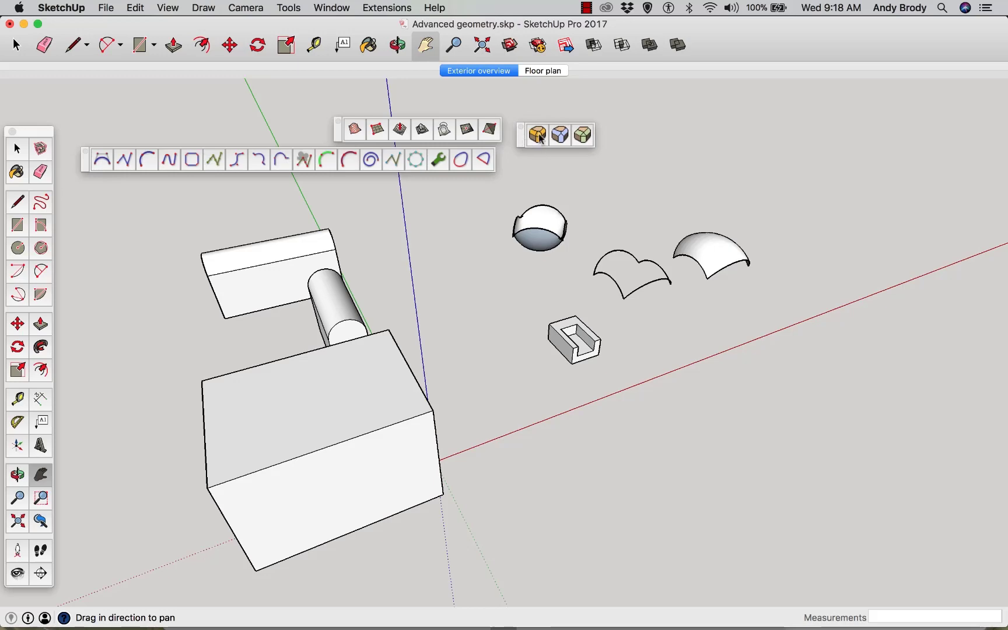
# Select the U-shaped block and round all its edges with RoundCorner at 3" offset and 2 segments
pyautogui.scroll(6, 606, 338)
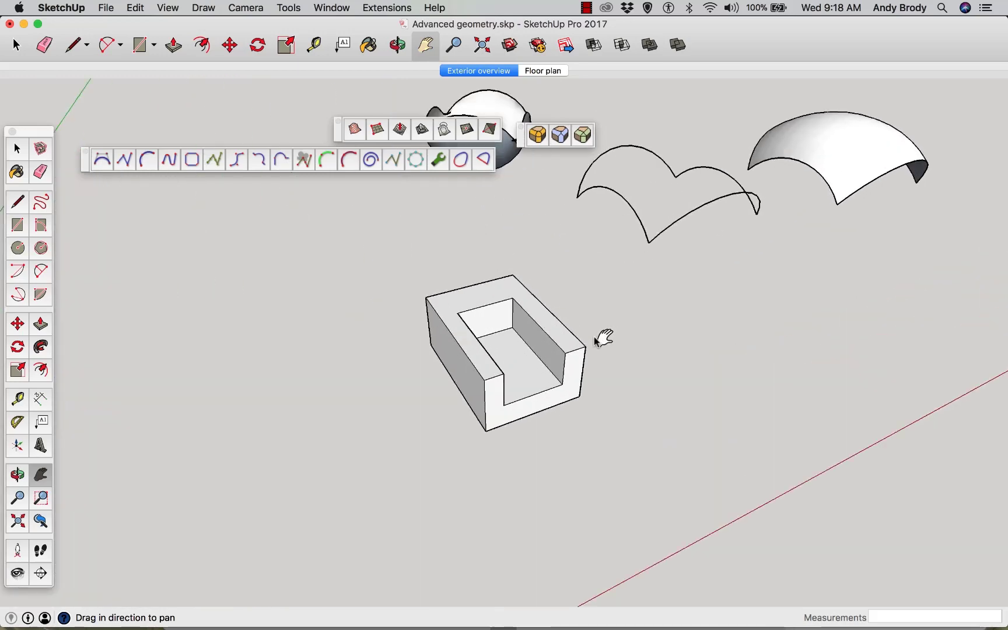
pyautogui.moveTo(604, 338); pyautogui.dragTo(376, 335, button='middle')
pyautogui.scroll(-2, 326, 320)
pyautogui.scroll(5, 275, 272)
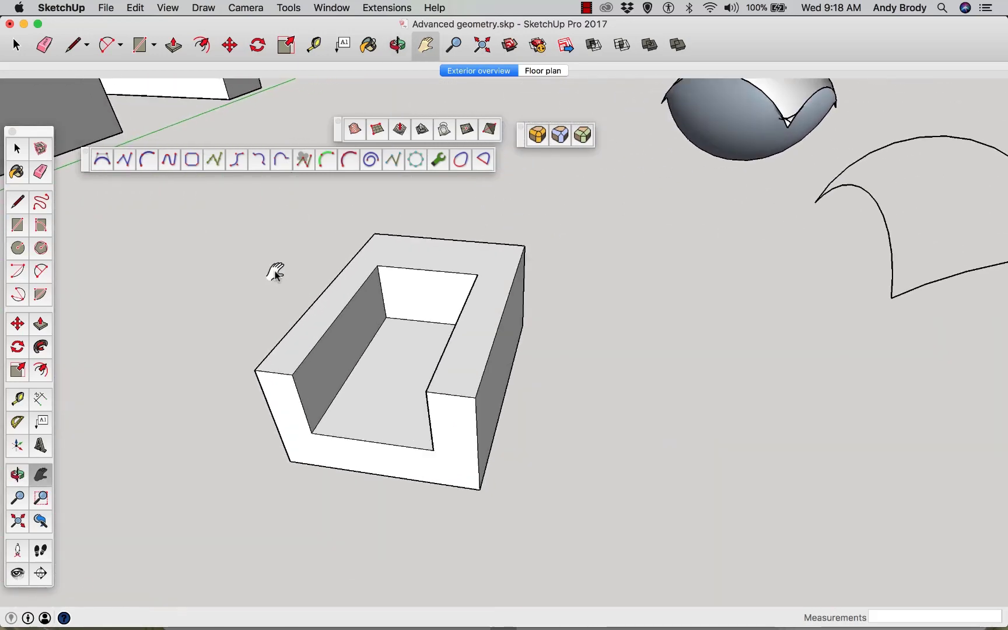
pyautogui.press('space')
pyautogui.moveTo(232, 231); pyautogui.dragTo(229, 227)
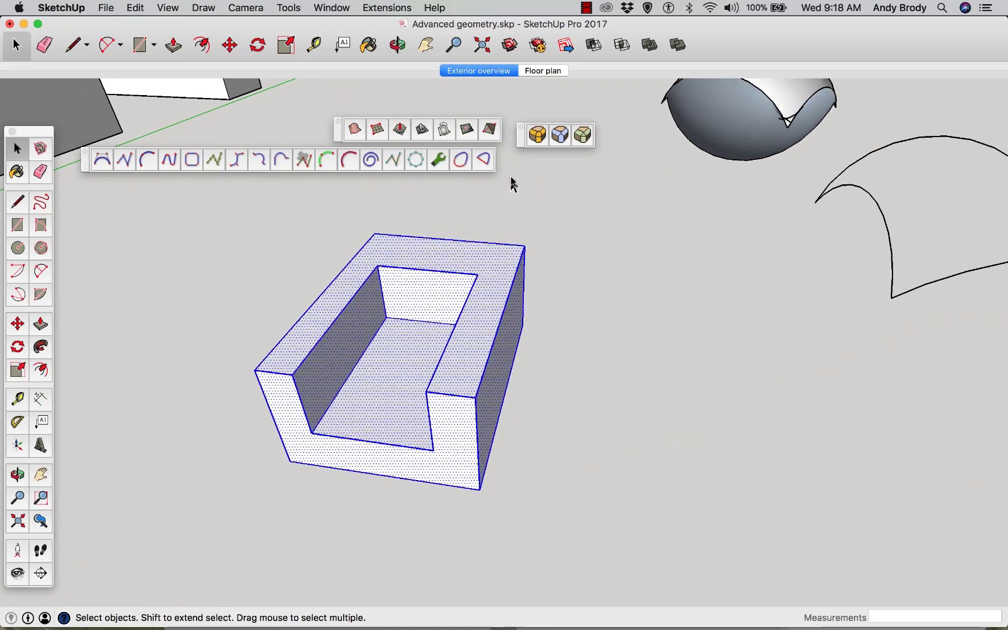
pyautogui.click(536, 140)
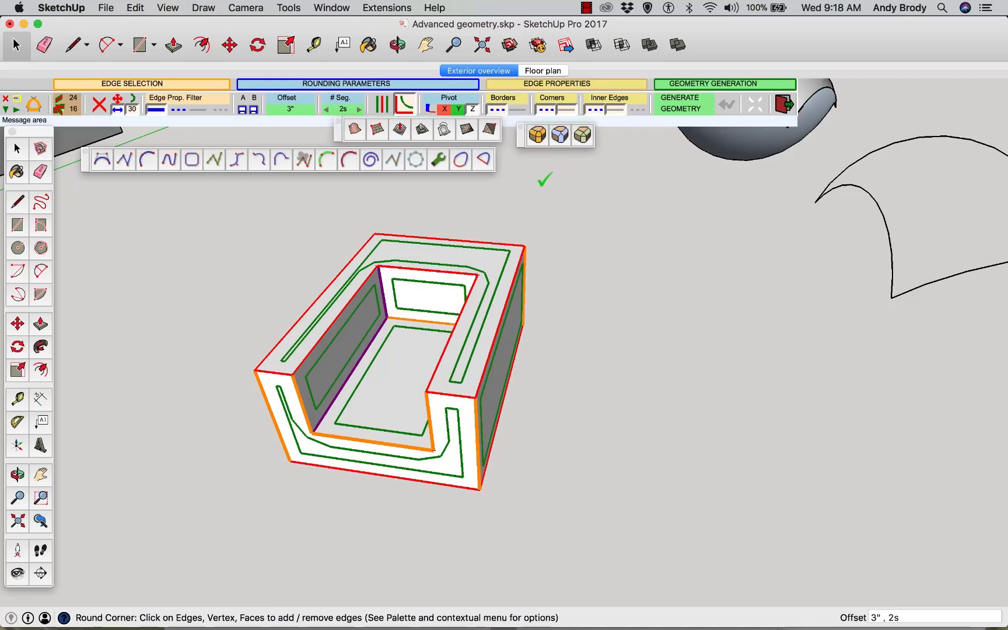
pyautogui.click(535, 259)
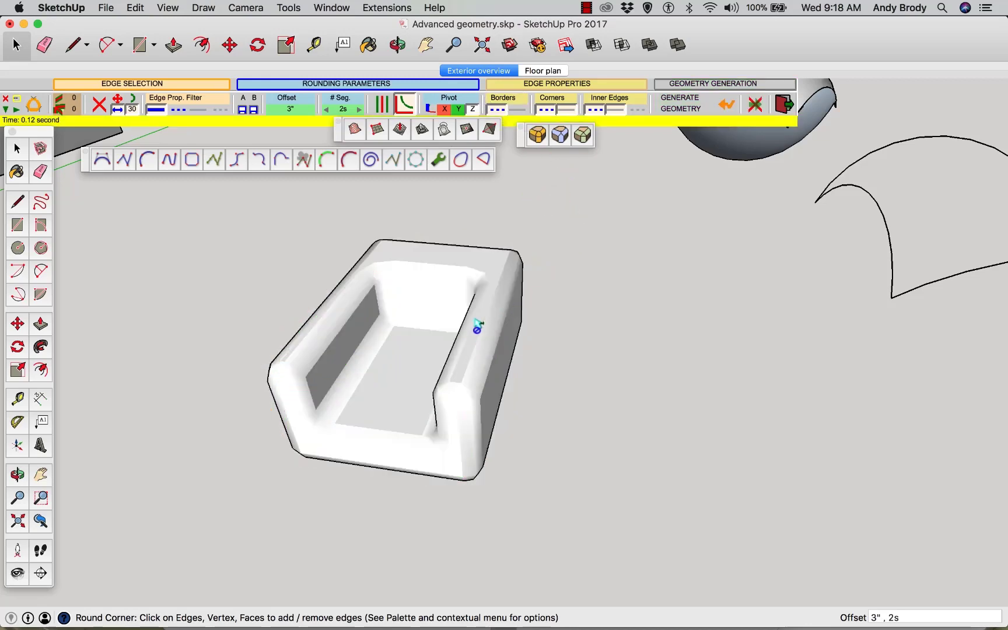
pyautogui.moveTo(477, 325); pyautogui.dragTo(668, 322, button='middle')
pyautogui.press('space')
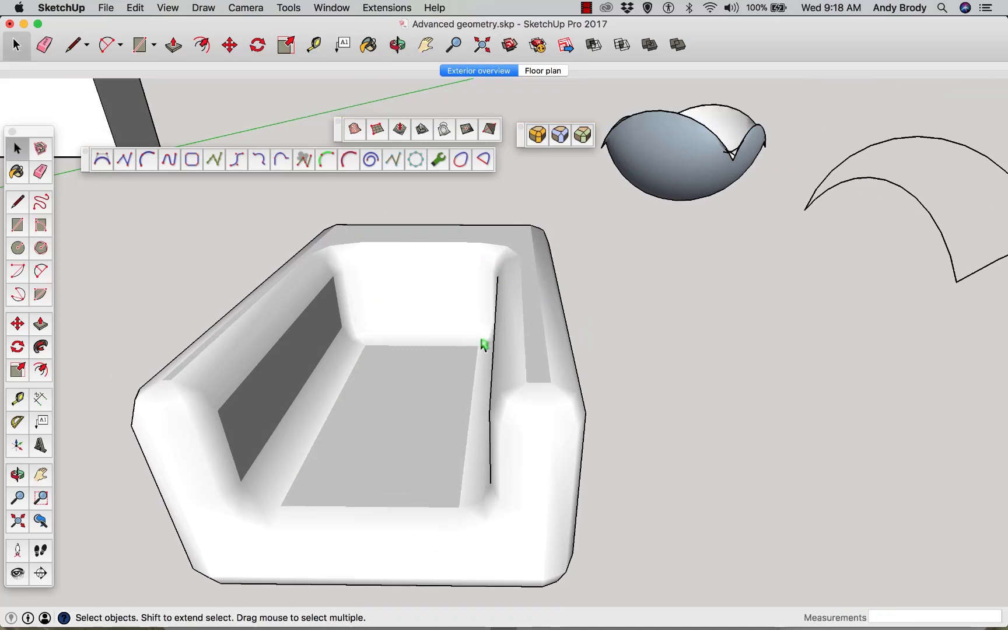
# Toggle hidden geometry on and off to inspect the rounded block's facets
pyautogui.click(168, 8)
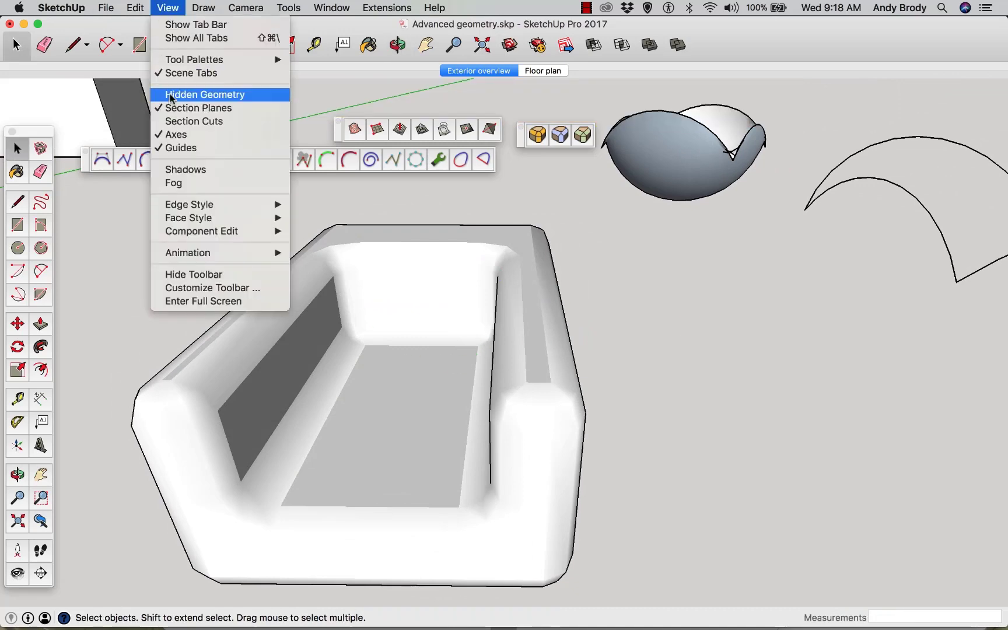
pyautogui.click(421, 336)
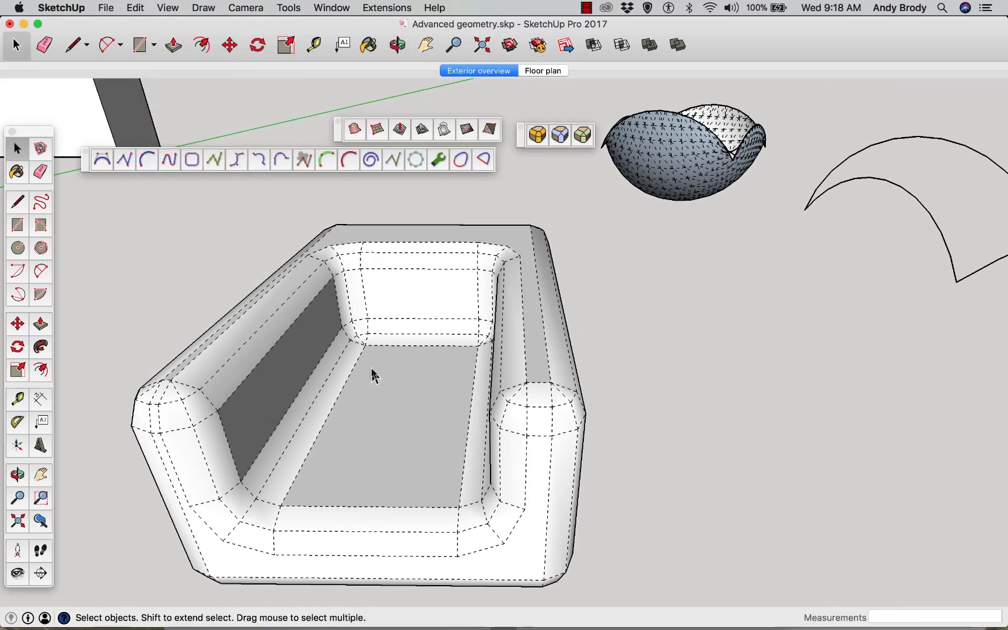
pyautogui.moveTo(548, 402); pyautogui.dragTo(432, 401, button='middle')
pyautogui.scroll(-3, 432, 402)
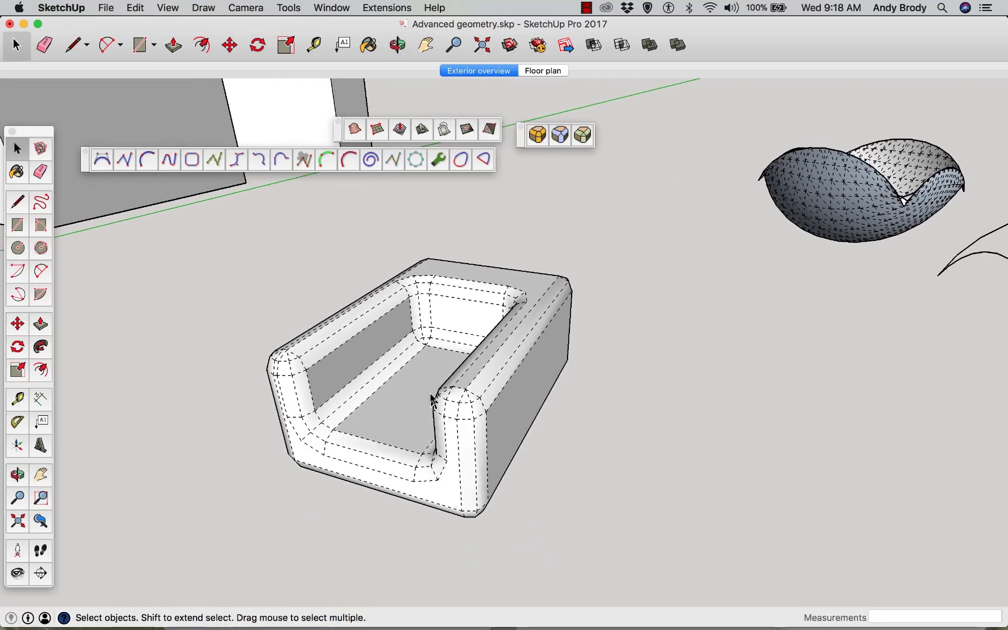
pyautogui.click(166, 8)
pyautogui.click(178, 95)
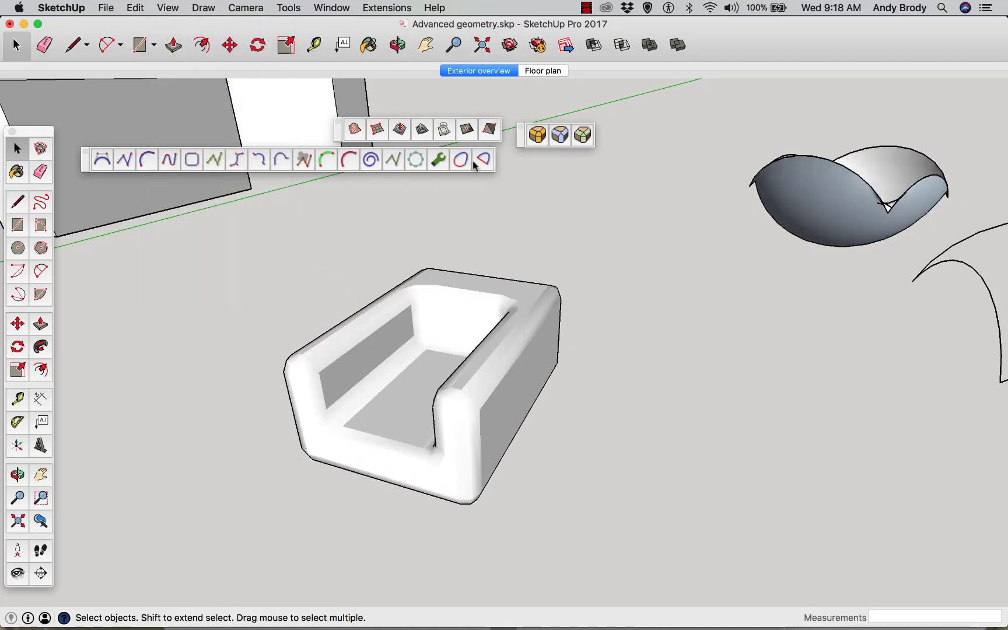
# Close the RoundCorner toolbar
pyautogui.click(521, 127)
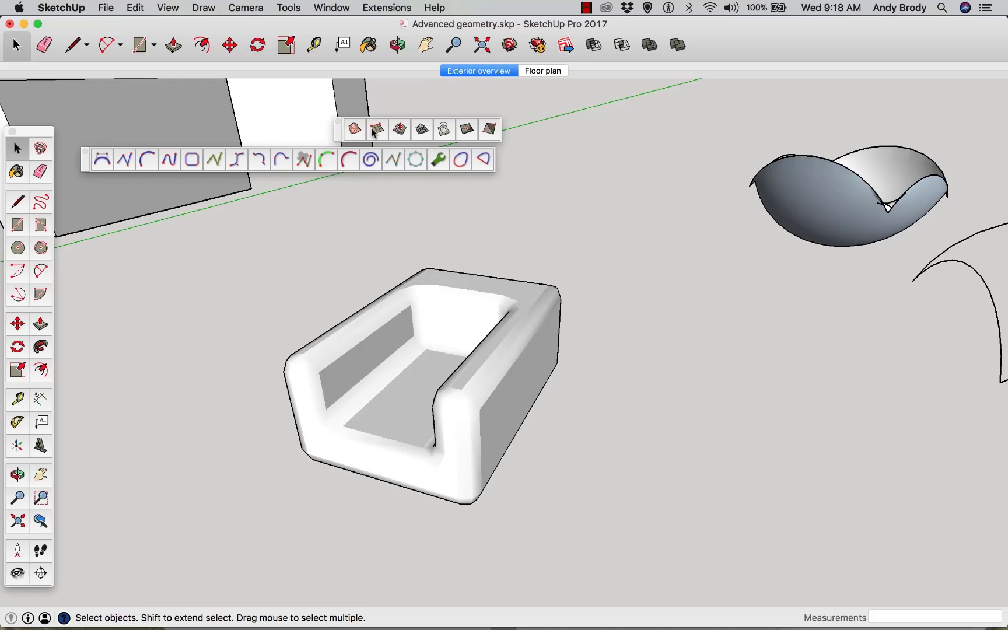
pyautogui.scroll(-3, 523, 402)
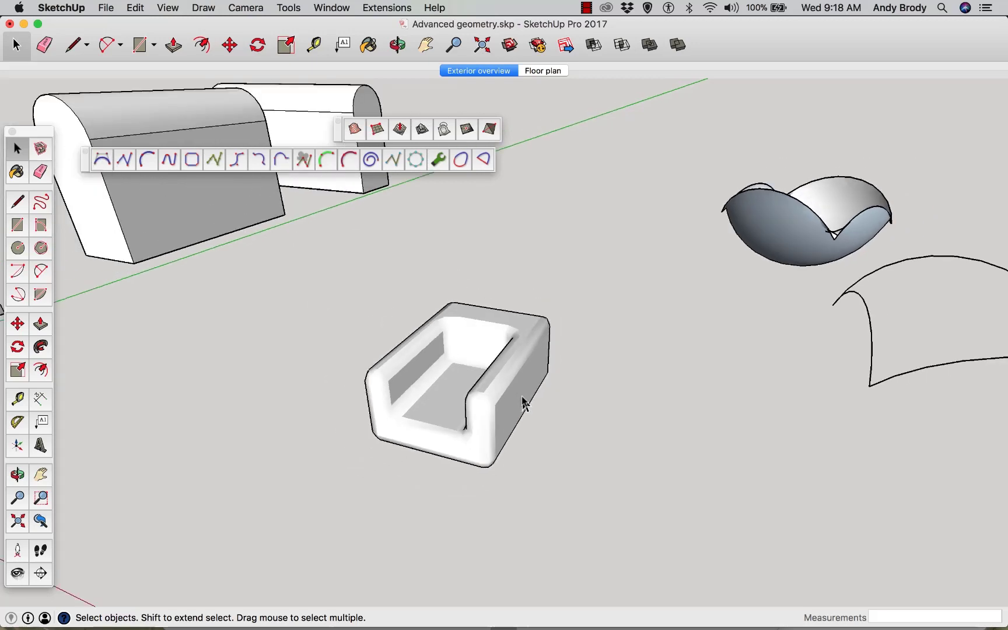
pyautogui.click(102, 158)
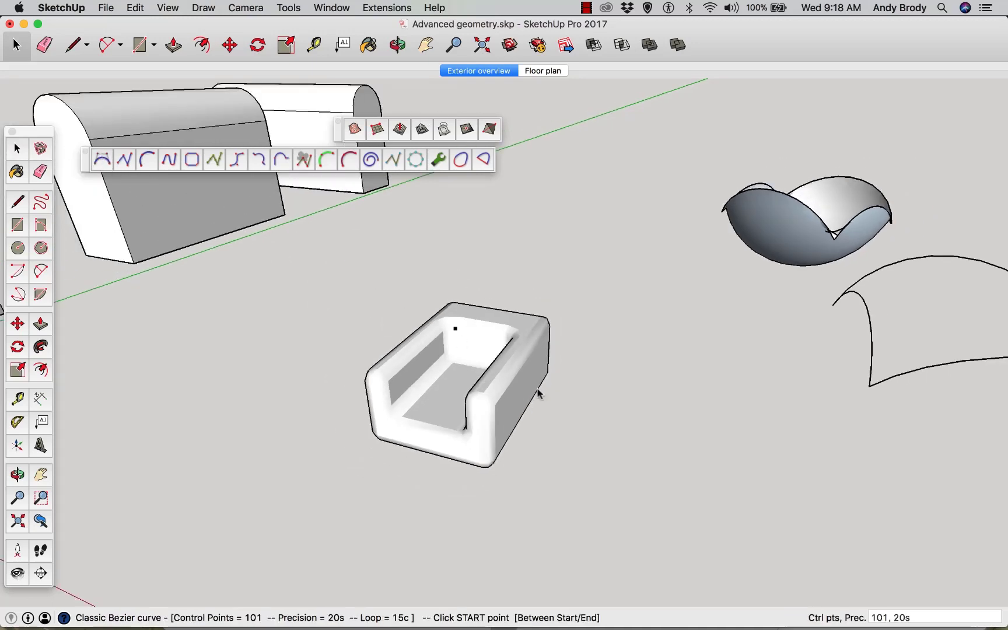
pyautogui.scroll(-2, 530, 474)
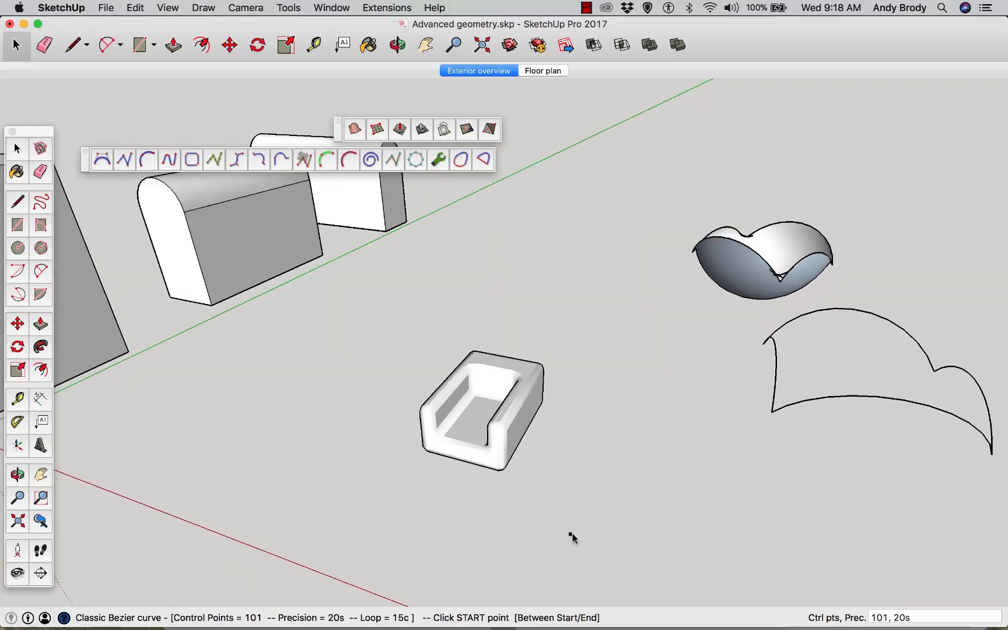
pyautogui.click(549, 547)
pyautogui.click(595, 475)
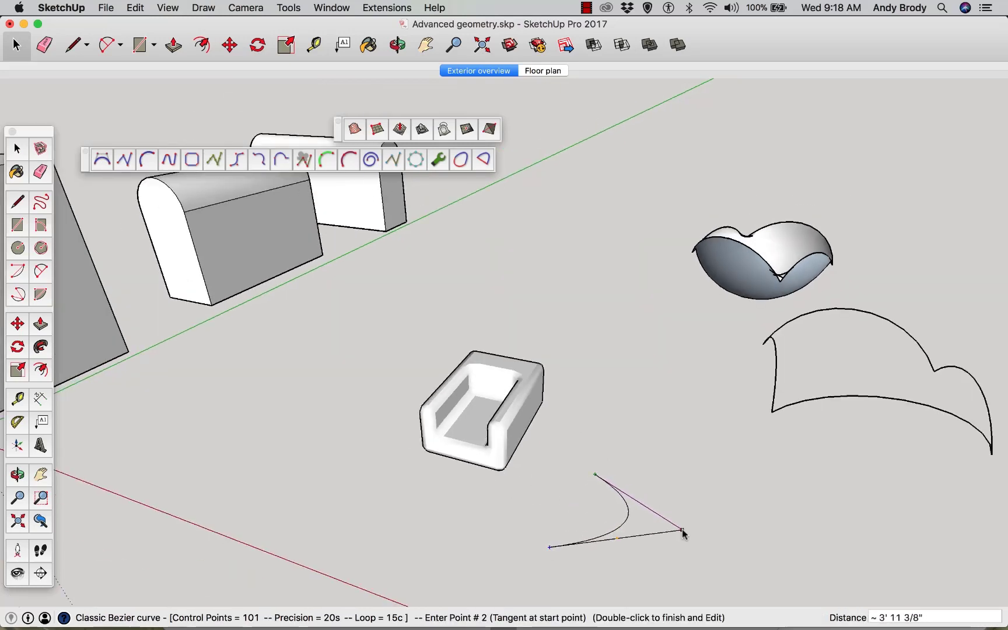
pyautogui.click(682, 528)
pyautogui.click(558, 512)
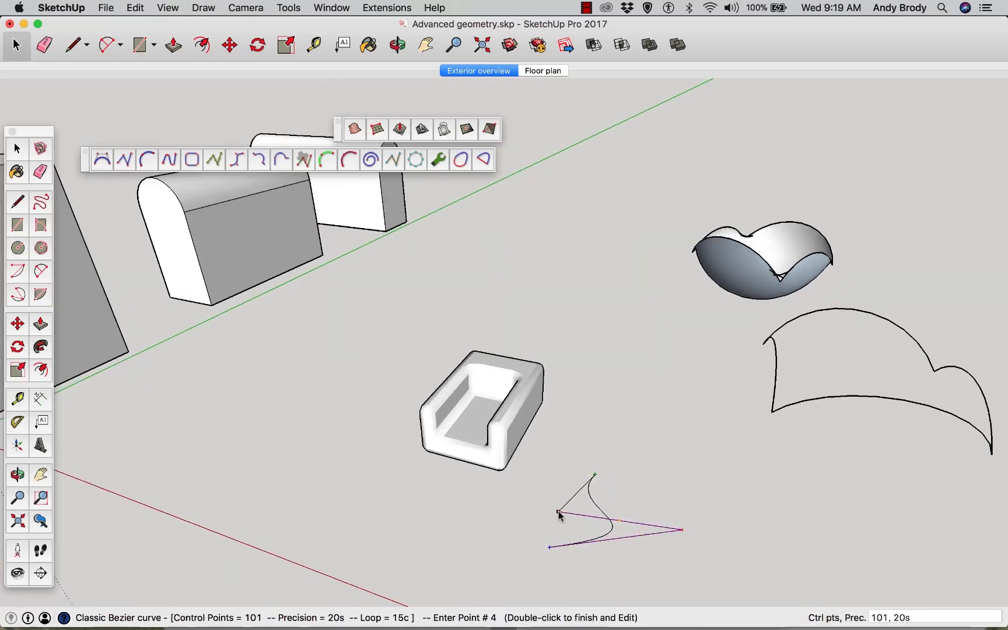
pyautogui.click(551, 483)
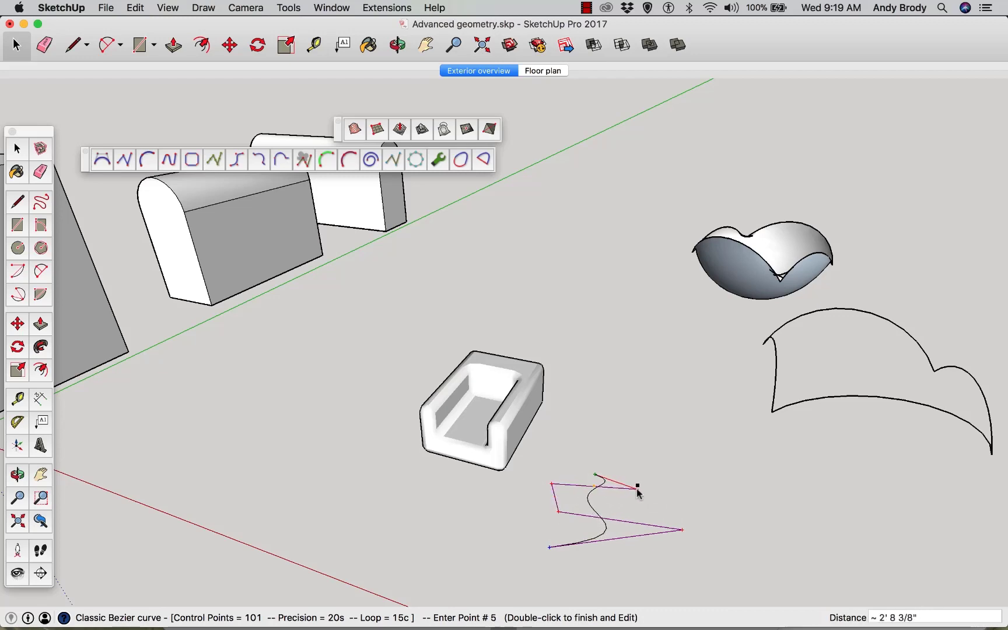
pyautogui.press('space')
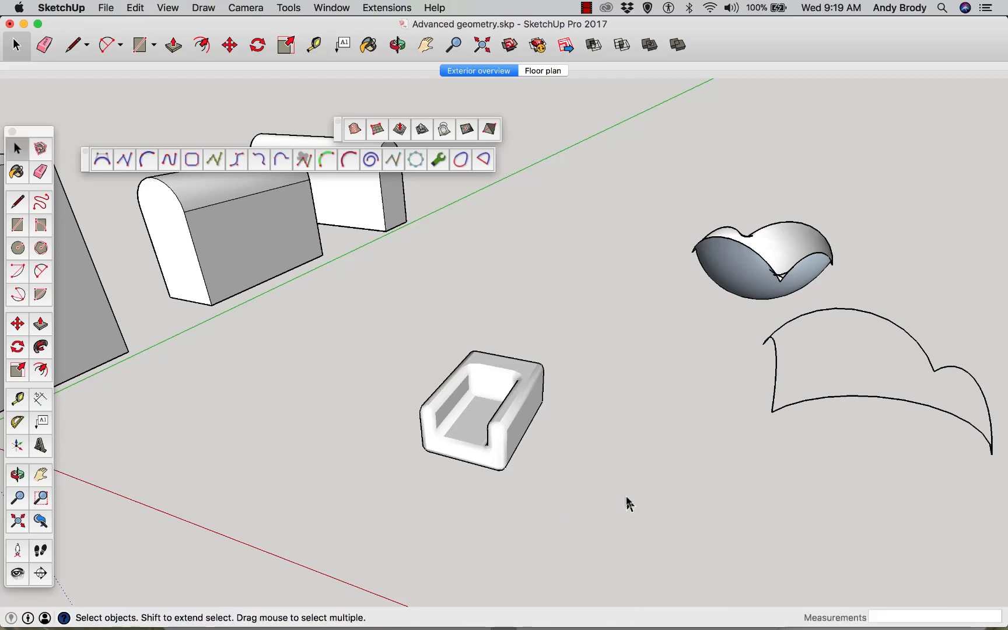
# Draw a six-point Classic Bezier curve on the ground and finish it in edit mode
pyautogui.click(102, 165)
pyautogui.click(580, 548)
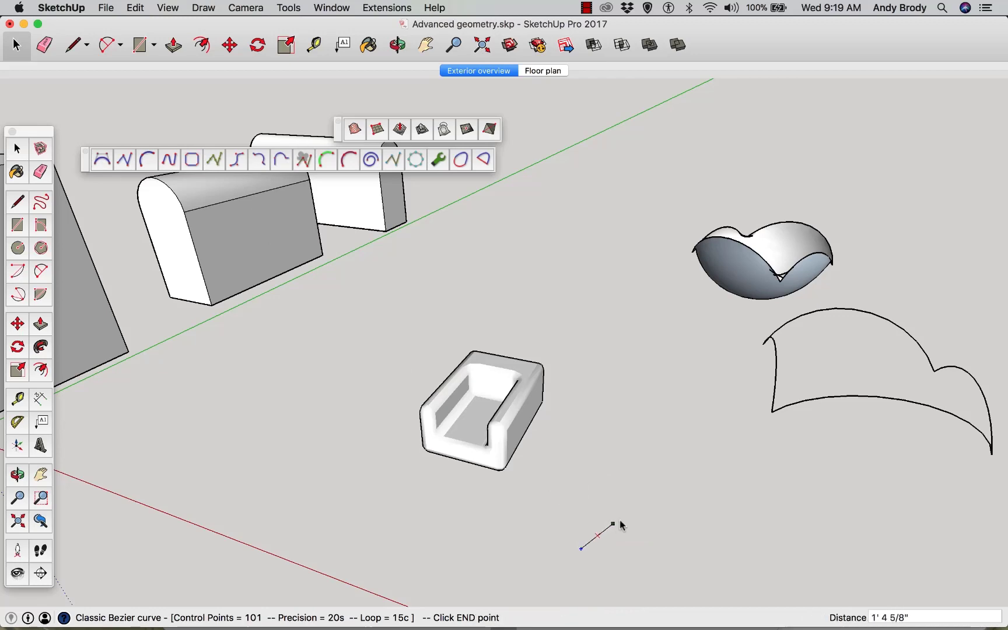
pyautogui.click(629, 512)
pyautogui.click(572, 432)
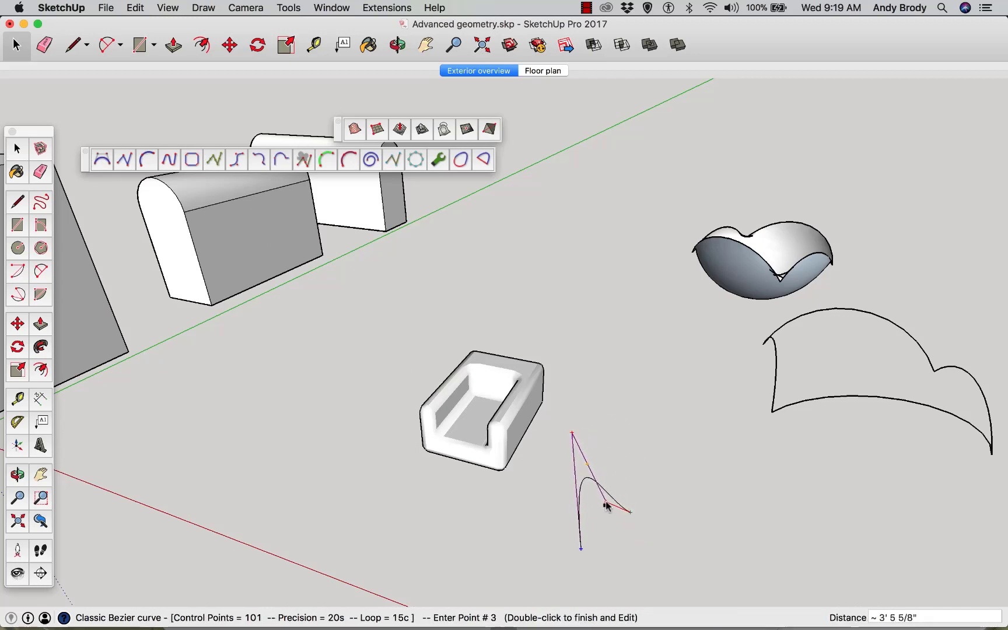
pyautogui.click(606, 502)
pyautogui.click(591, 530)
pyautogui.click(636, 547)
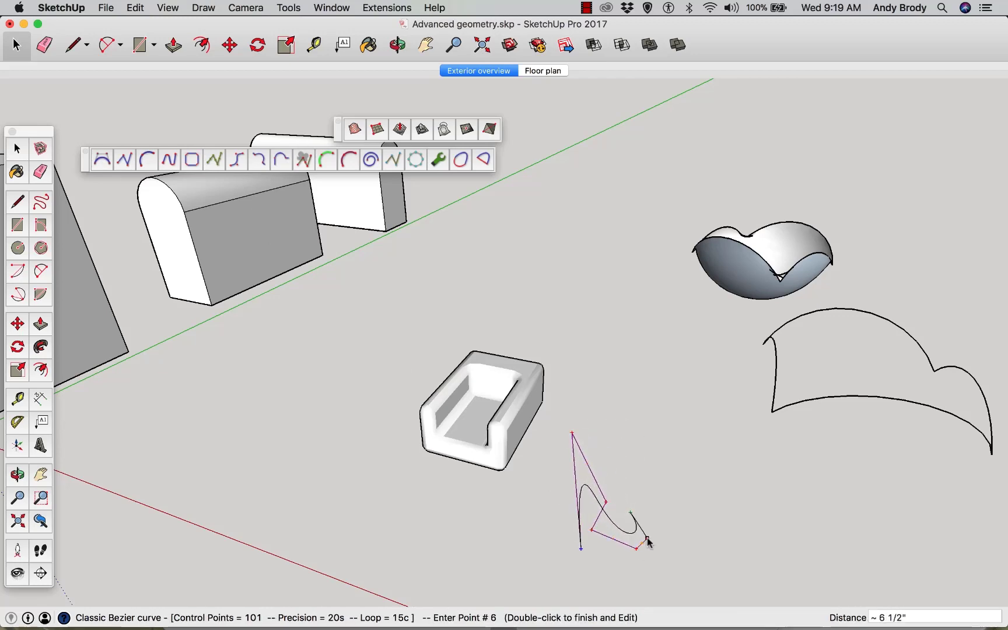
pyautogui.rightClick(646, 532)
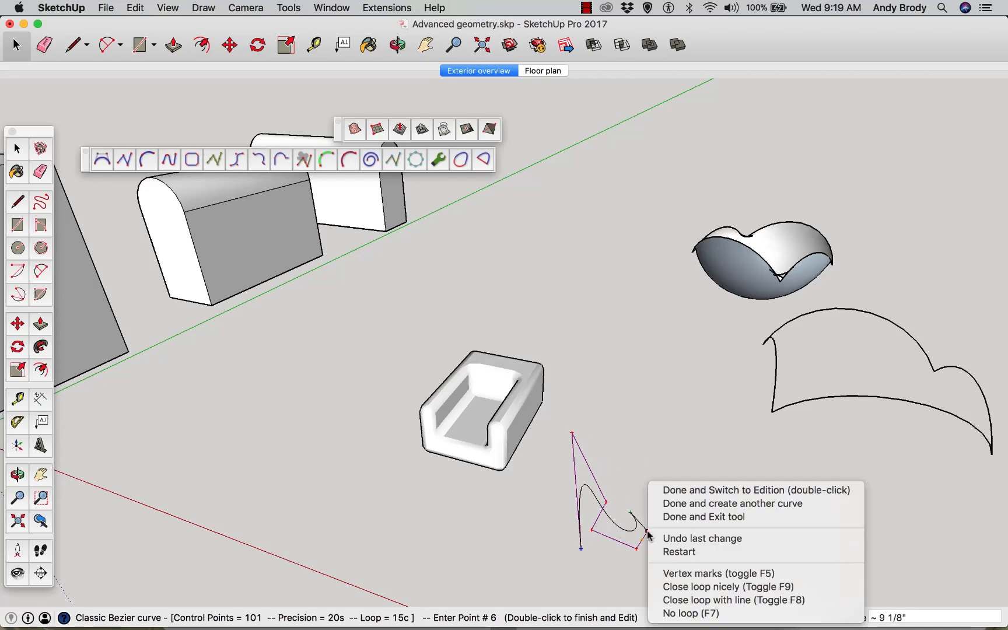
pyautogui.click(663, 495)
# Reshape the Bezier curve by moving four of its control points, then exit the edit
pyautogui.scroll(8, 619, 544)
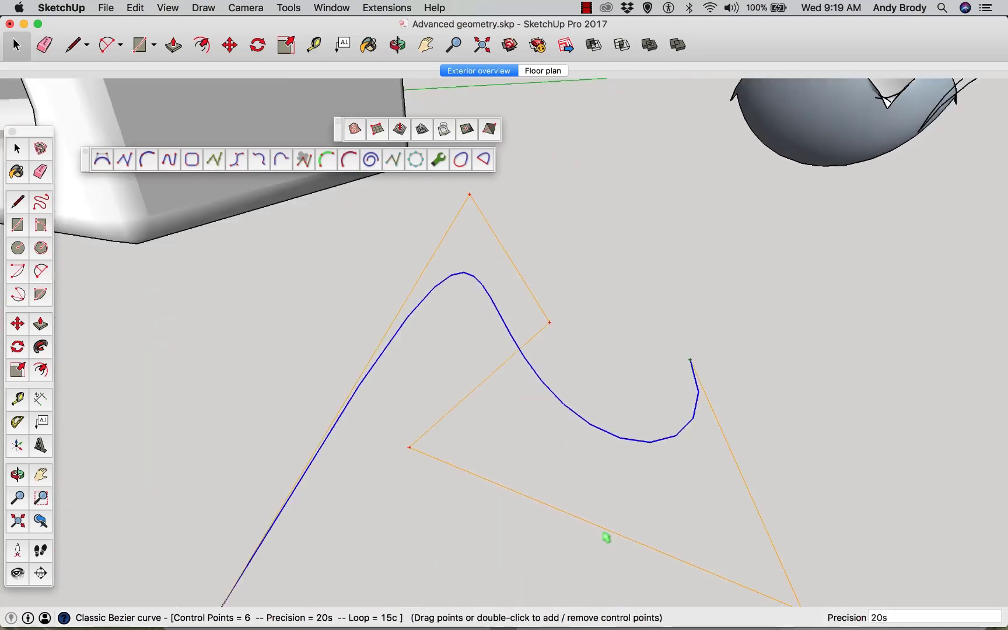
pyautogui.moveTo(591, 526); pyautogui.dragTo(544, 421, button='middle')
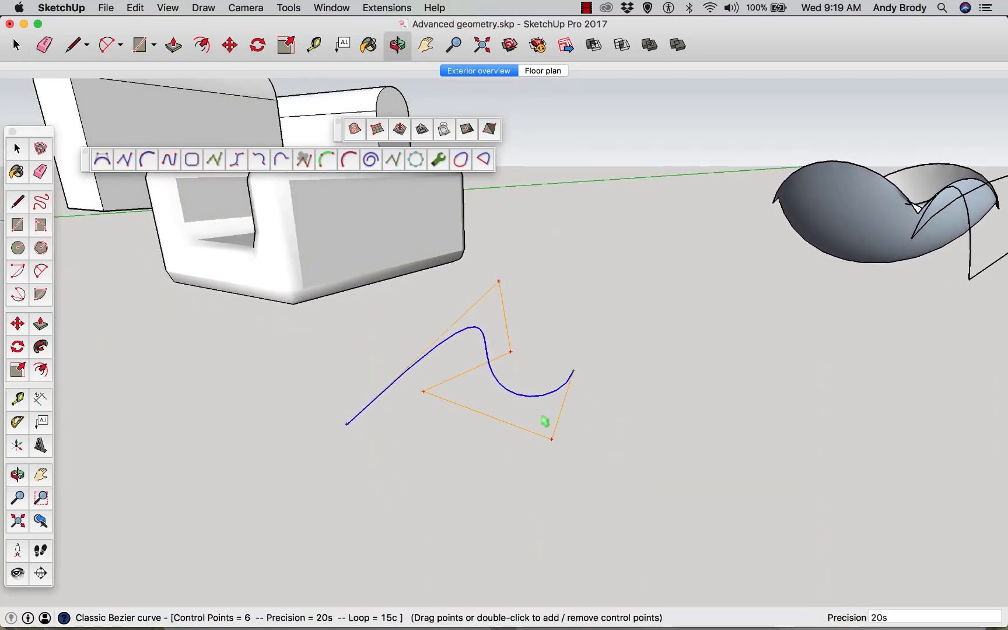
pyautogui.moveTo(551, 438); pyautogui.dragTo(631, 492)
pyautogui.moveTo(424, 393); pyautogui.dragTo(377, 459)
pyautogui.moveTo(500, 283); pyautogui.dragTo(428, 299)
pyautogui.press('space')
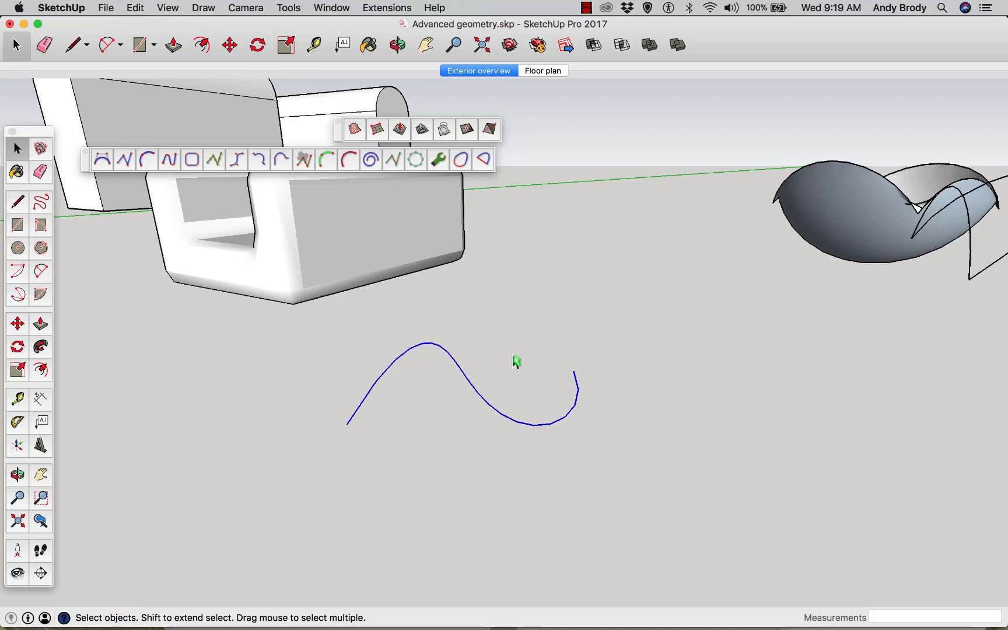
# Draw a straight line joining the curve's two endpoints to close it into faces
pyautogui.moveTo(527, 398); pyautogui.dragTo(489, 439, button='middle')
pyautogui.press('l')
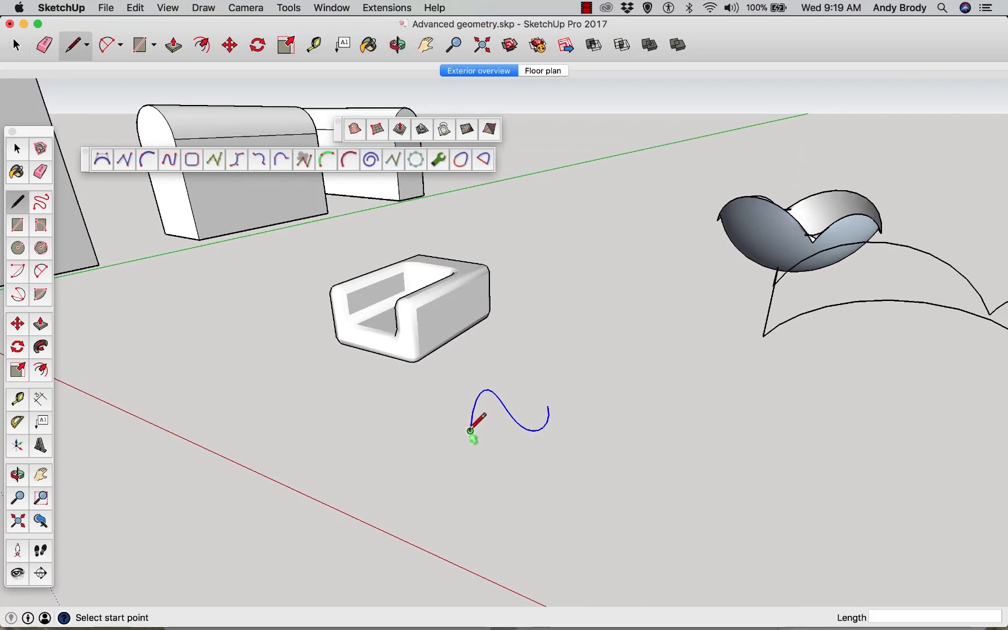
pyautogui.click(470, 430)
pyautogui.click(548, 407)
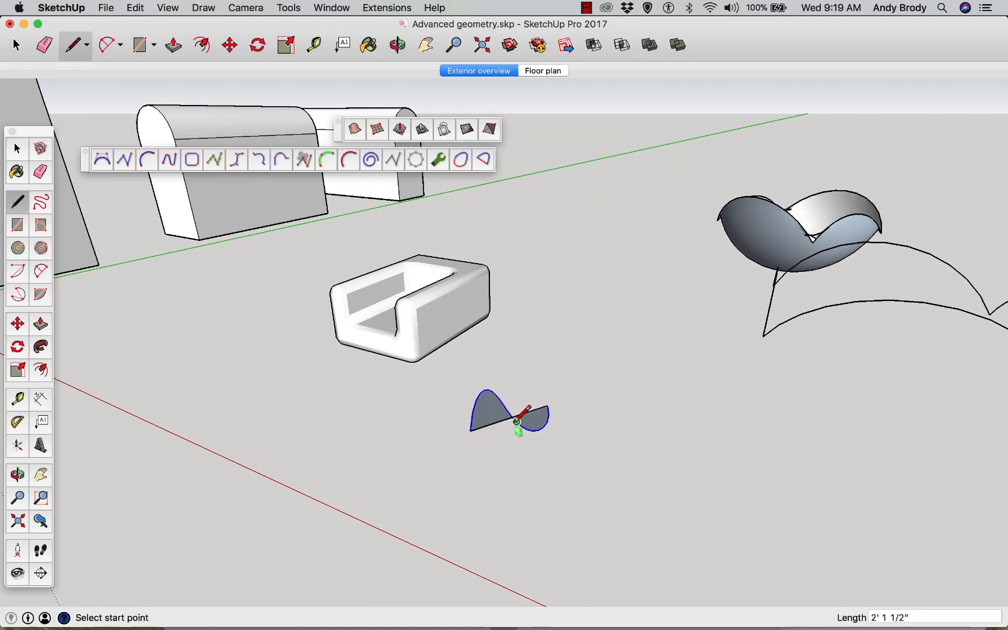
# Push/Pull both faces between the curve and line upward about 4 1/8"
pyautogui.scroll(5, 517, 421)
pyautogui.moveTo(517, 421); pyautogui.dragTo(508, 393, button='middle')
pyautogui.press('p')
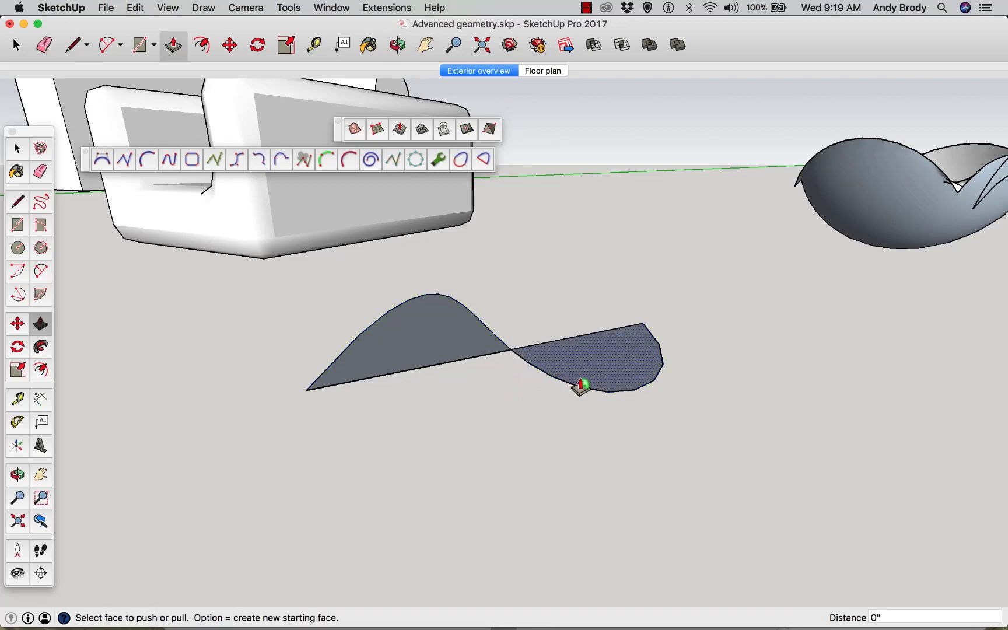
pyautogui.moveTo(581, 384); pyautogui.dragTo(589, 332)
pyautogui.moveTo(394, 342); pyautogui.dragTo(408, 274)
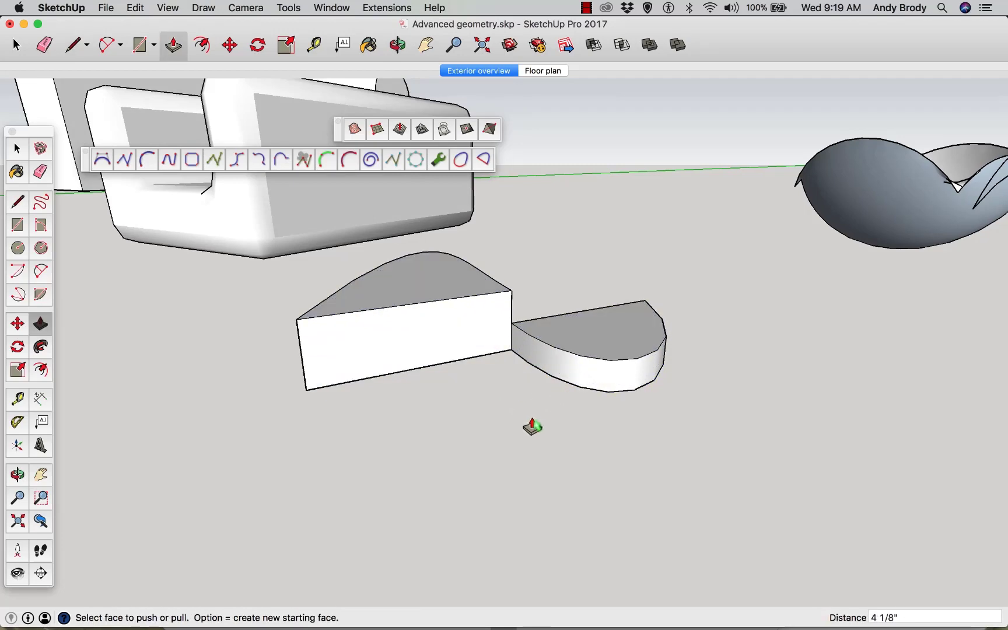
pyautogui.moveTo(532, 427); pyautogui.dragTo(449, 487, button='middle')
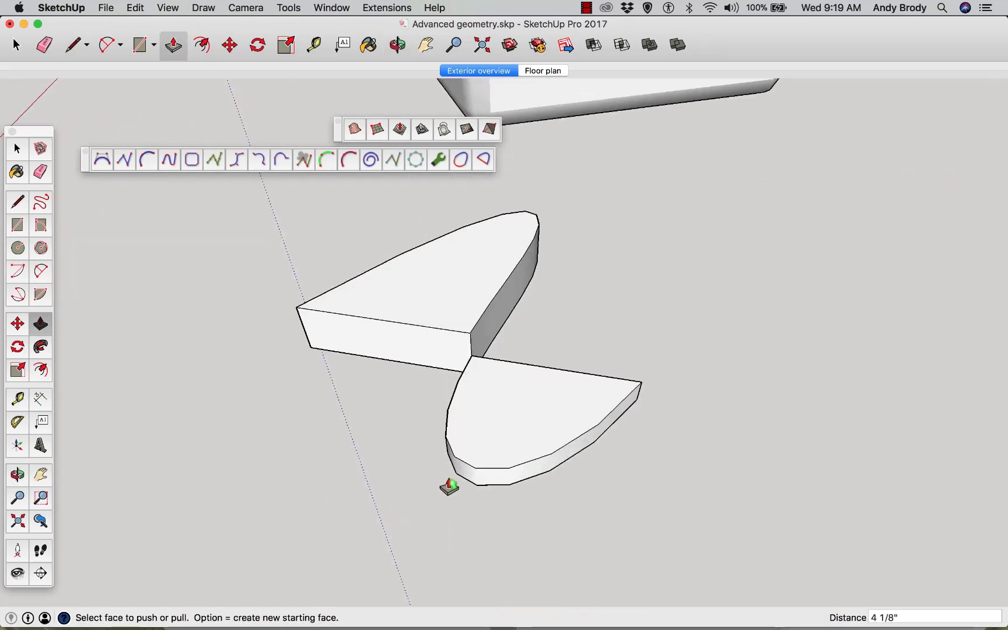
pyautogui.scroll(-3, 449, 487)
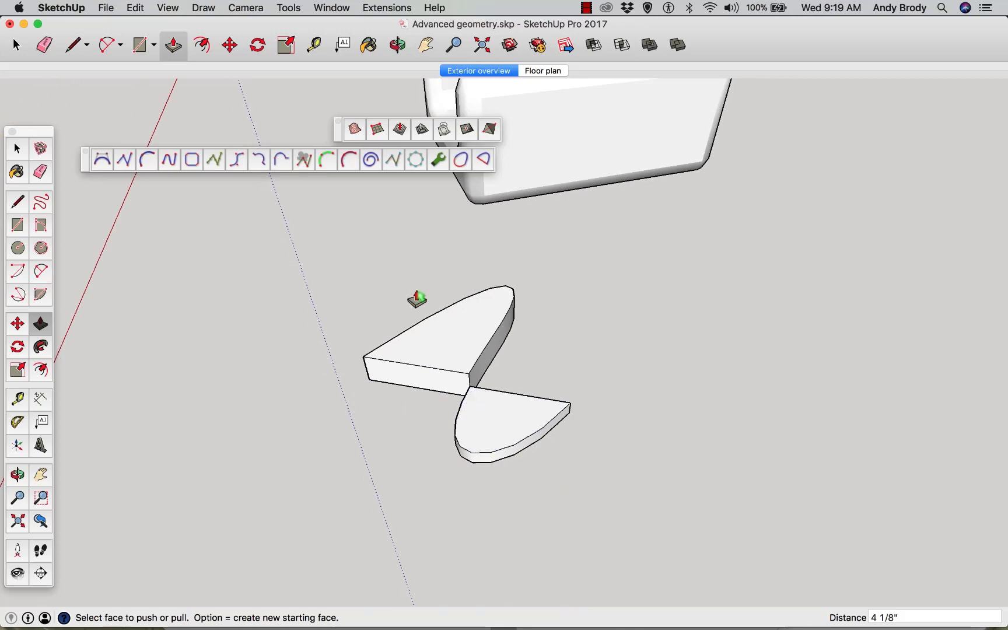